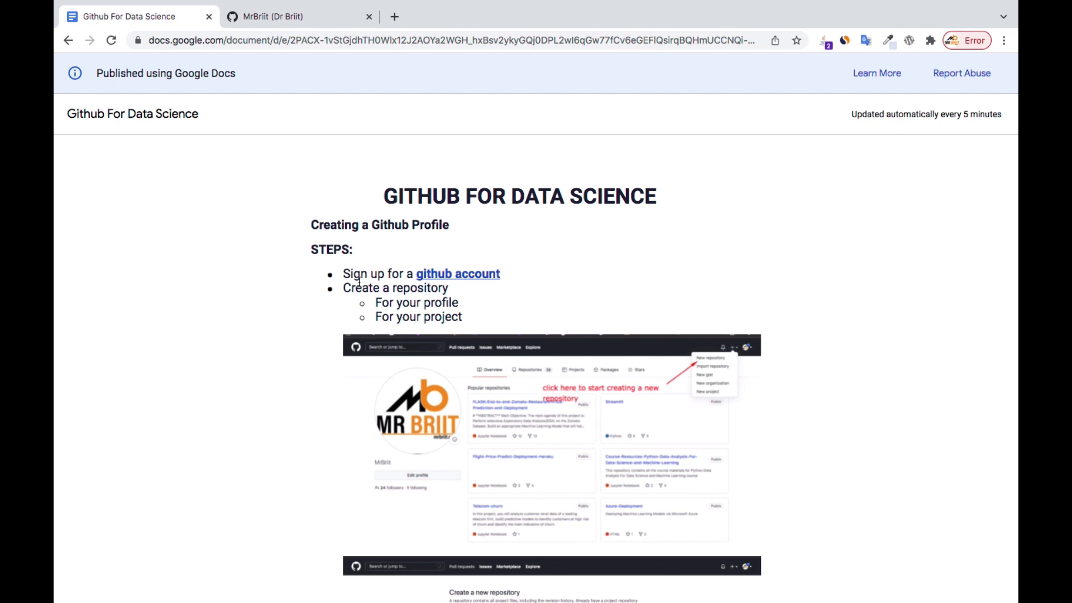
Step: Review the guide's steps for creating a profile repository and a project repository
{"action": "left_click_drag", "start_coordinate": [460, 304], "coordinate": [375, 304]}
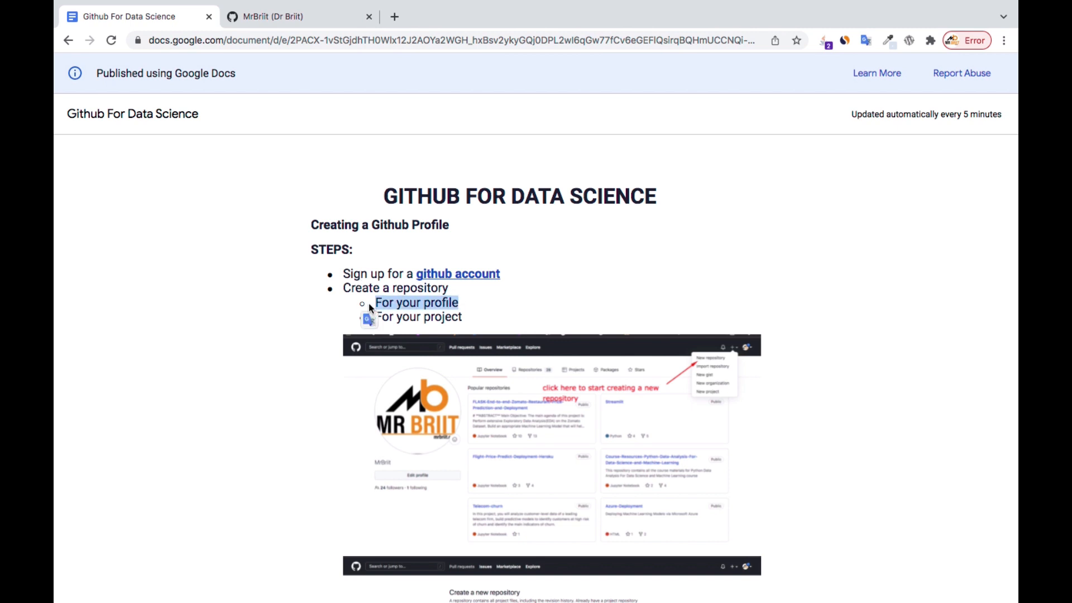
{"action": "left_click_drag", "start_coordinate": [461, 319], "coordinate": [376, 317]}
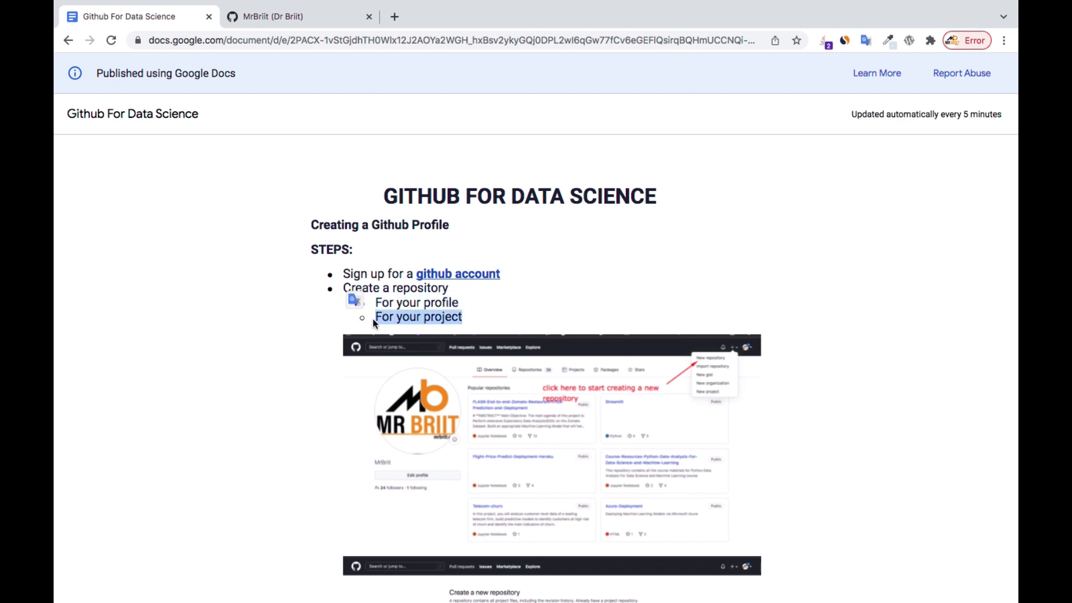
{"action": "left_click_drag", "start_coordinate": [460, 304], "coordinate": [382, 305]}
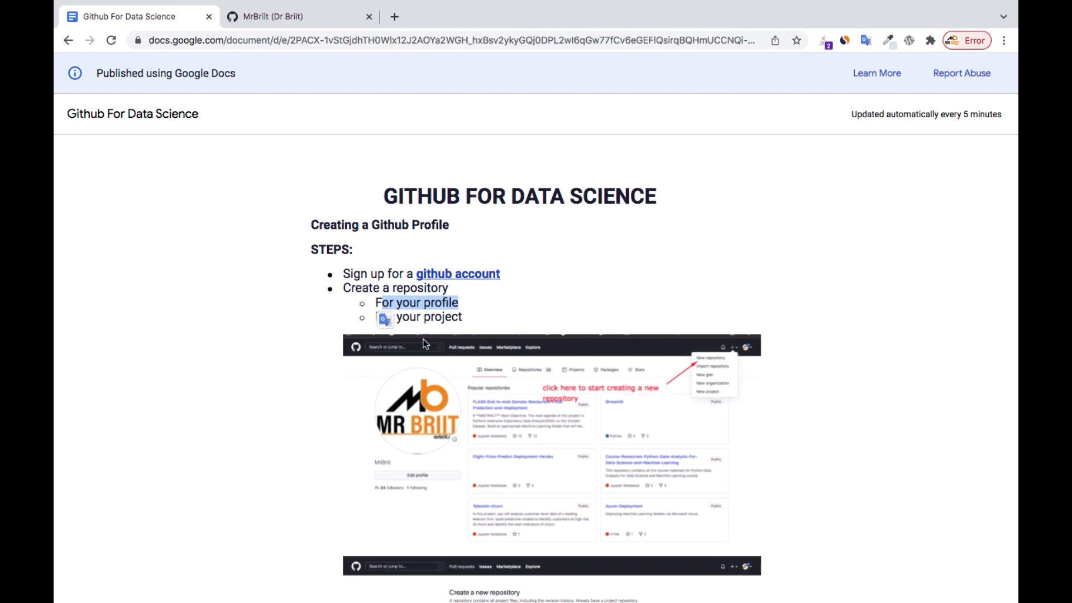
{"action": "scroll", "coordinate": [428, 352], "scroll_direction": "down", "scroll_amount": 10}
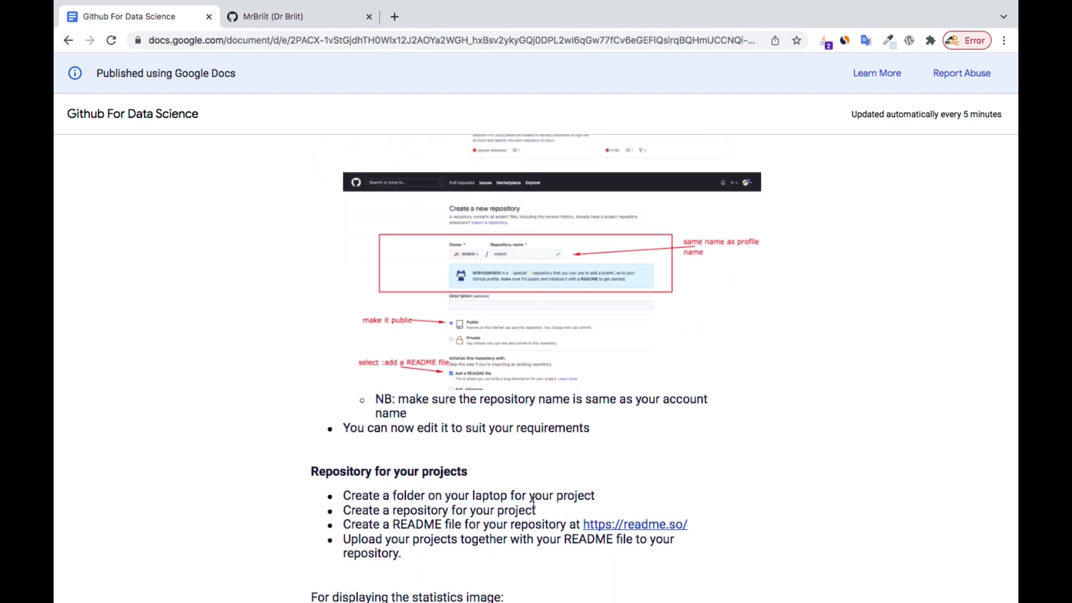
{"action": "scroll", "coordinate": [535, 503], "scroll_direction": "up", "scroll_amount": 10}
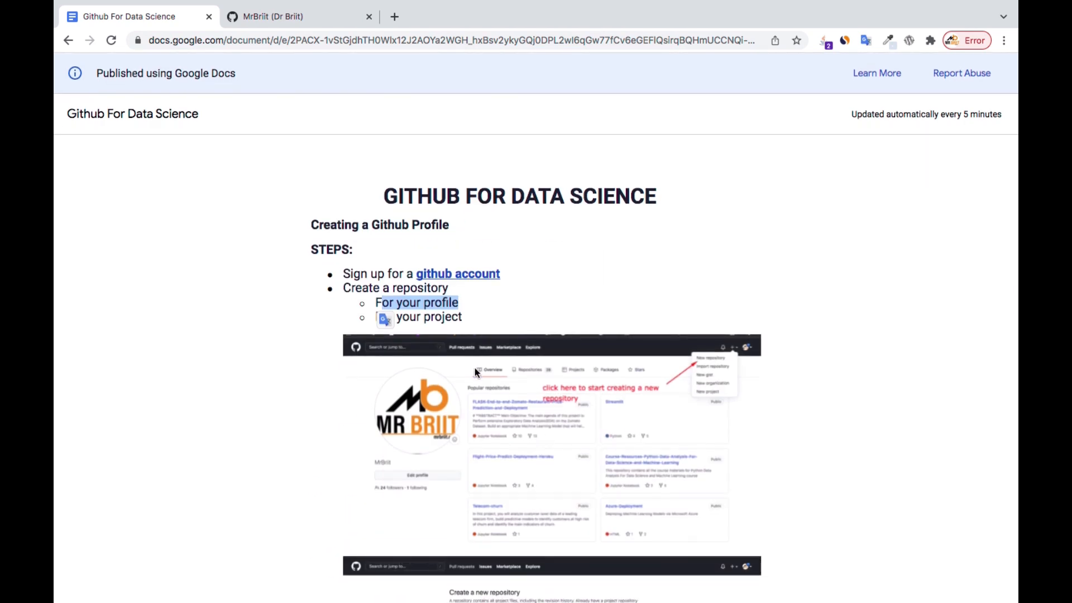
Step: Switch to the GitHub profile page and view the options for creating new items, including New repository
{"action": "left_click", "coordinate": [298, 17]}
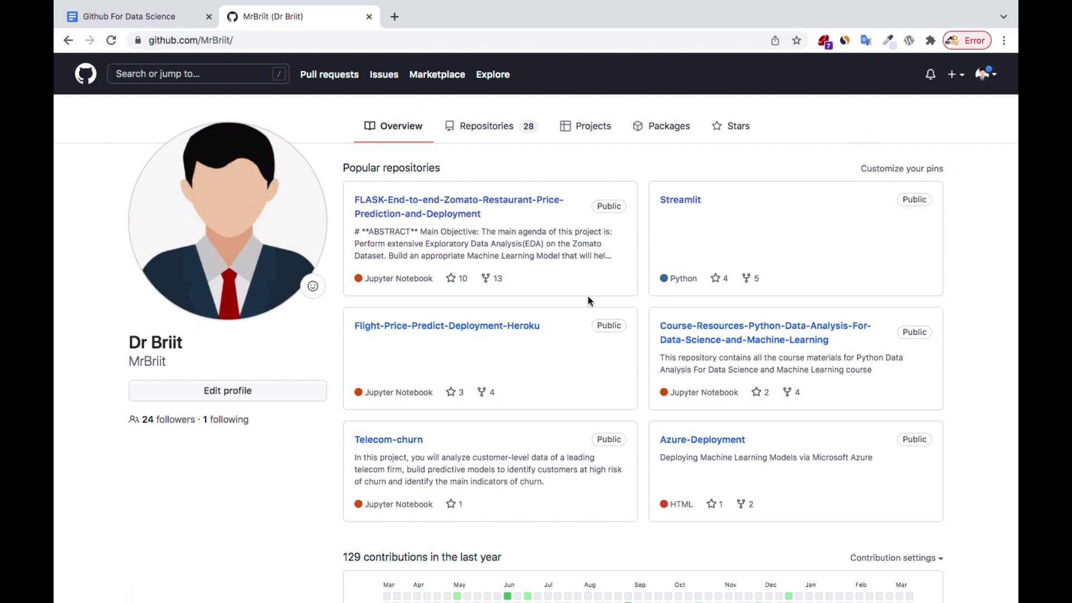
{"action": "scroll", "coordinate": [954, 81], "scroll_direction": "up", "scroll_amount": 5}
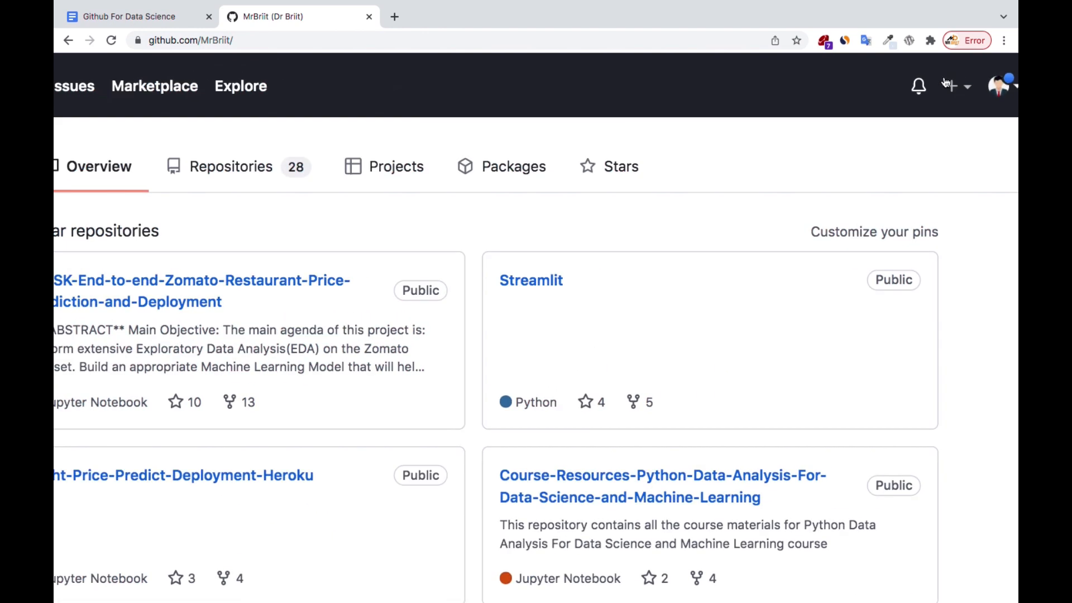
{"action": "scroll", "coordinate": [979, 119], "scroll_direction": "right", "scroll_amount": 4}
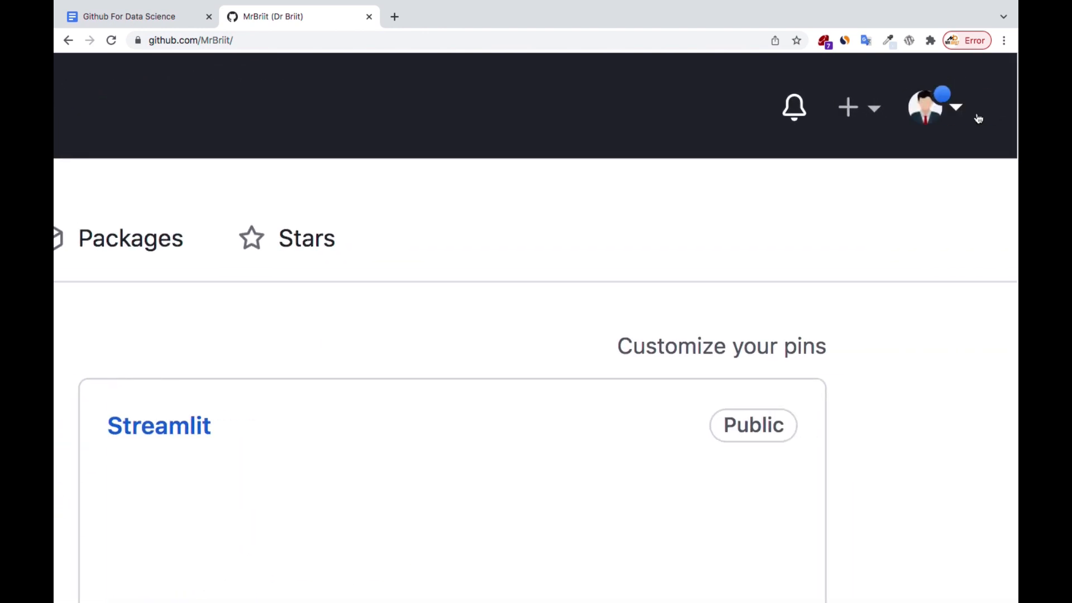
{"action": "left_click", "coordinate": [858, 111]}
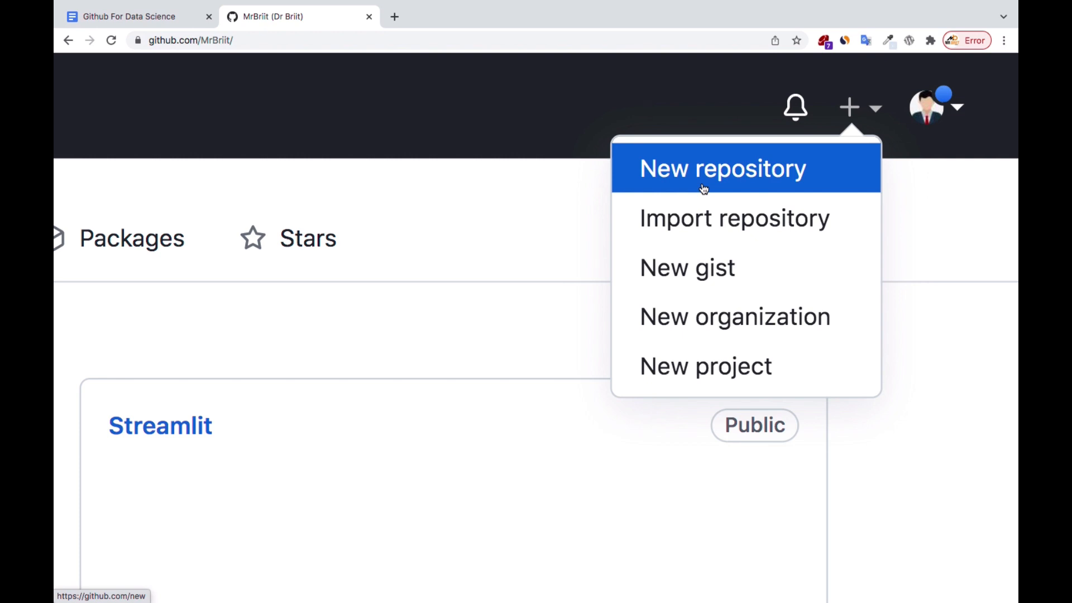
{"action": "scroll", "coordinate": [704, 190], "scroll_direction": "down", "scroll_amount": 5}
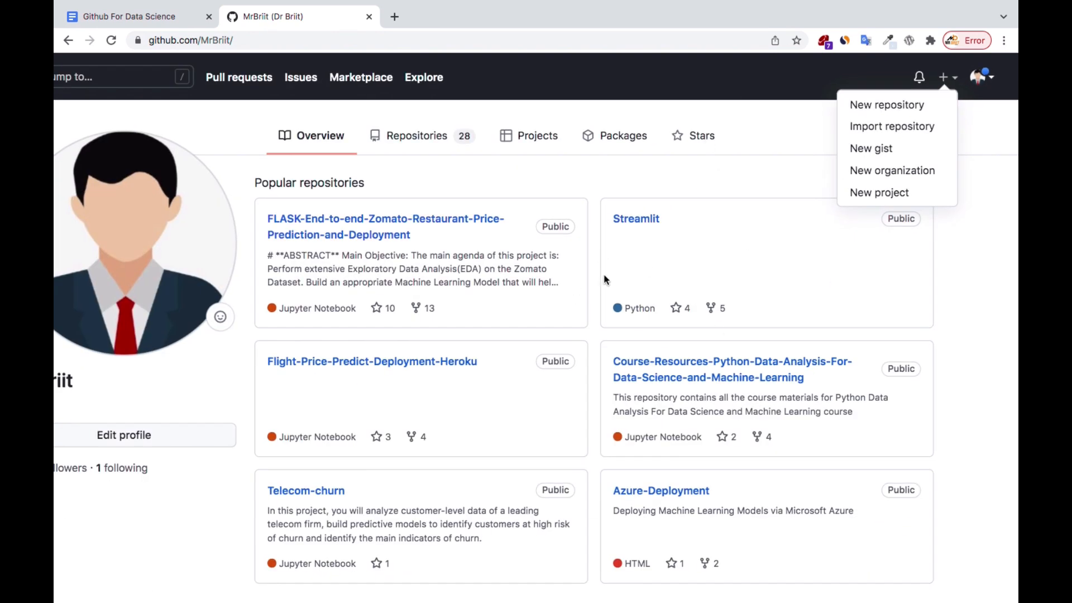
{"action": "scroll", "coordinate": [606, 280], "scroll_direction": "down", "scroll_amount": 2}
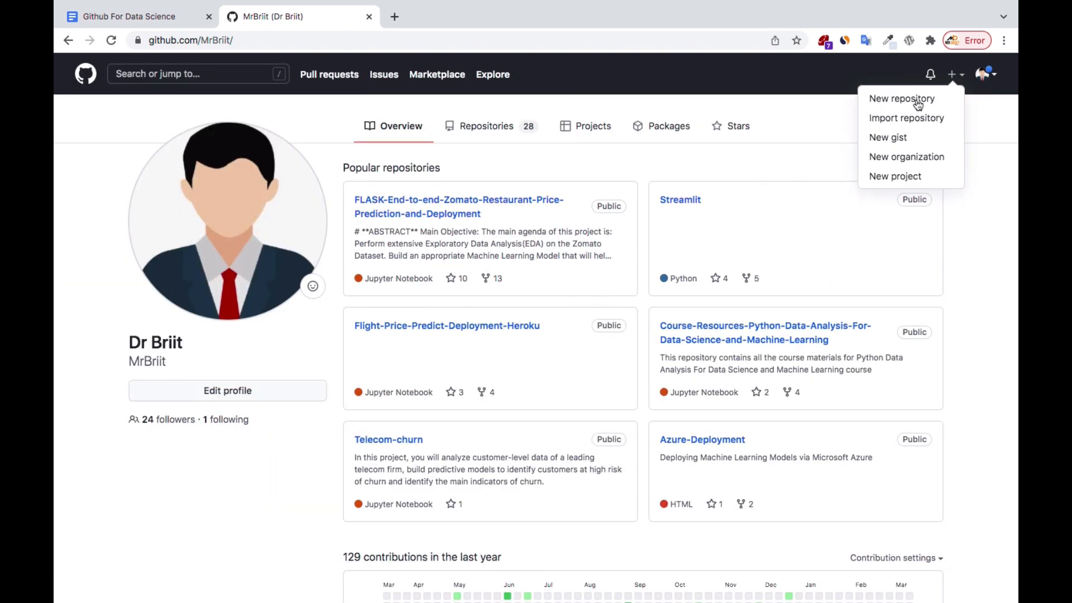
{"action": "left_click", "coordinate": [982, 232]}
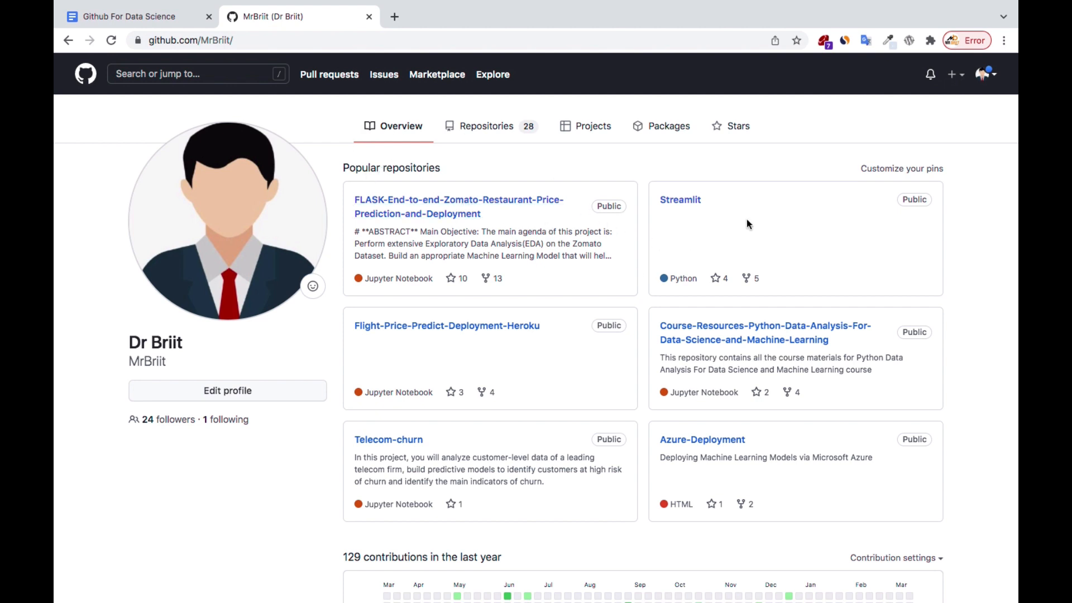
Step: Examine the profile overview's popular repositories, contribution graph and contribution activity
{"action": "scroll", "coordinate": [667, 390], "scroll_direction": "down", "scroll_amount": 2}
{"action": "scroll", "coordinate": [666, 385], "scroll_direction": "down", "scroll_amount": 3}
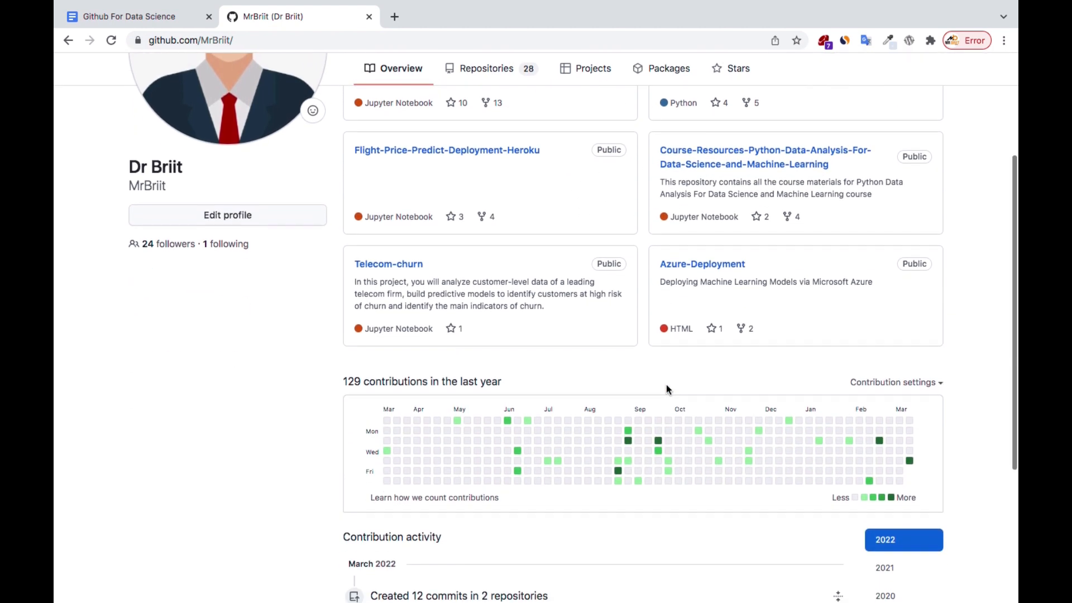
{"action": "scroll", "coordinate": [594, 283], "scroll_direction": "up", "scroll_amount": 5}
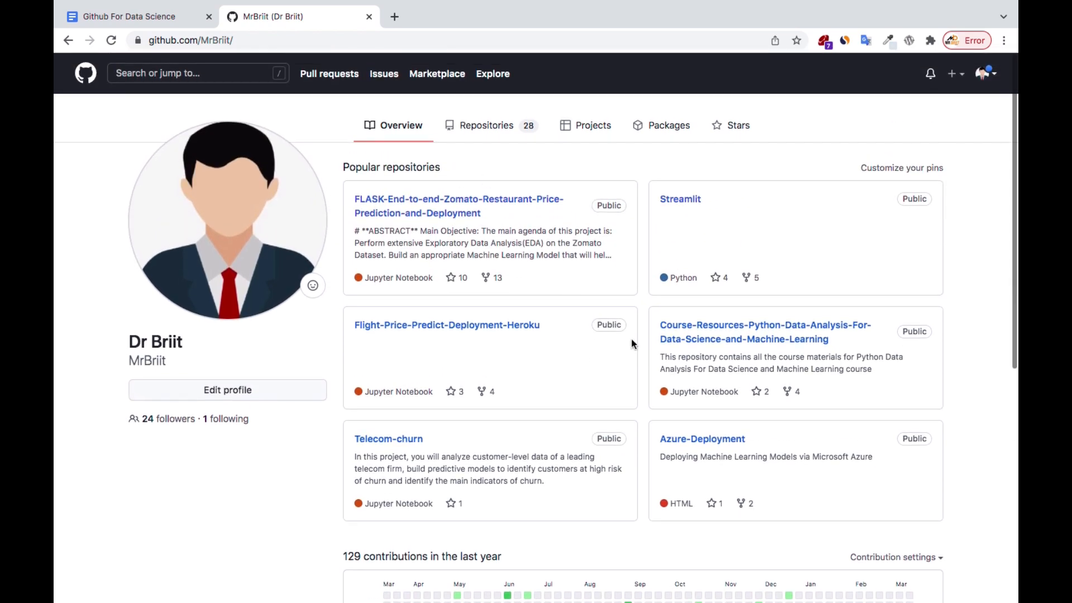
{"action": "scroll", "coordinate": [631, 342], "scroll_direction": "down", "scroll_amount": 6}
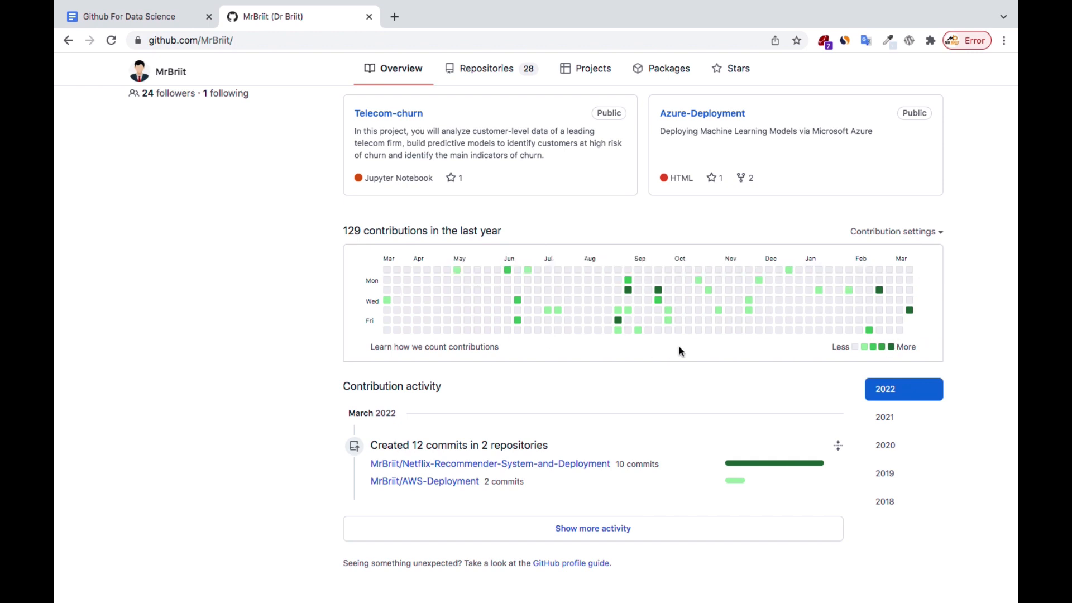
{"action": "scroll", "coordinate": [626, 392], "scroll_direction": "down", "scroll_amount": 3}
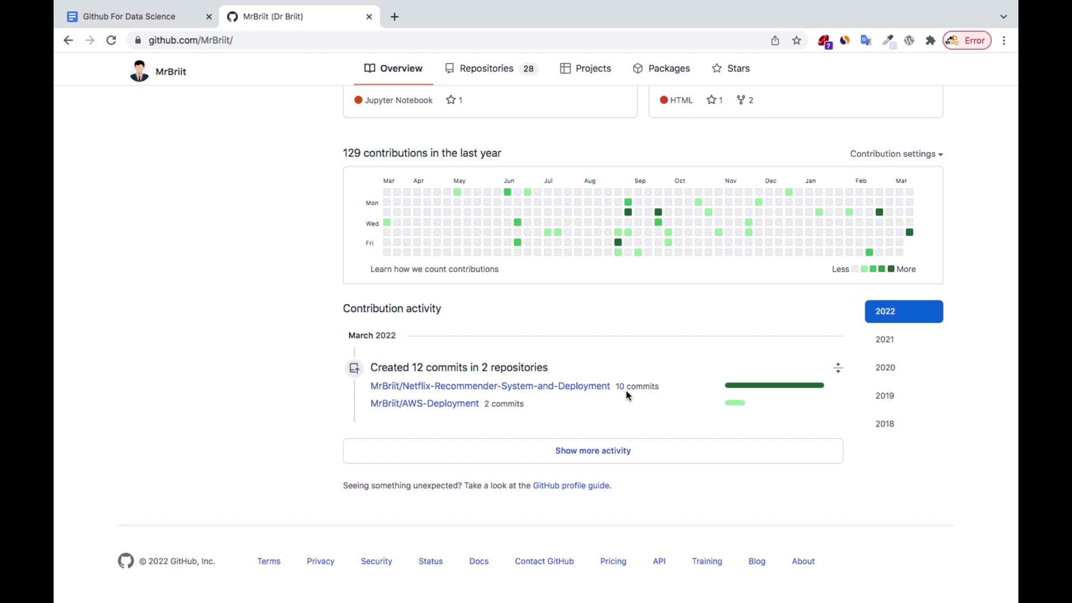
{"action": "scroll", "coordinate": [626, 391], "scroll_direction": "up", "scroll_amount": 10}
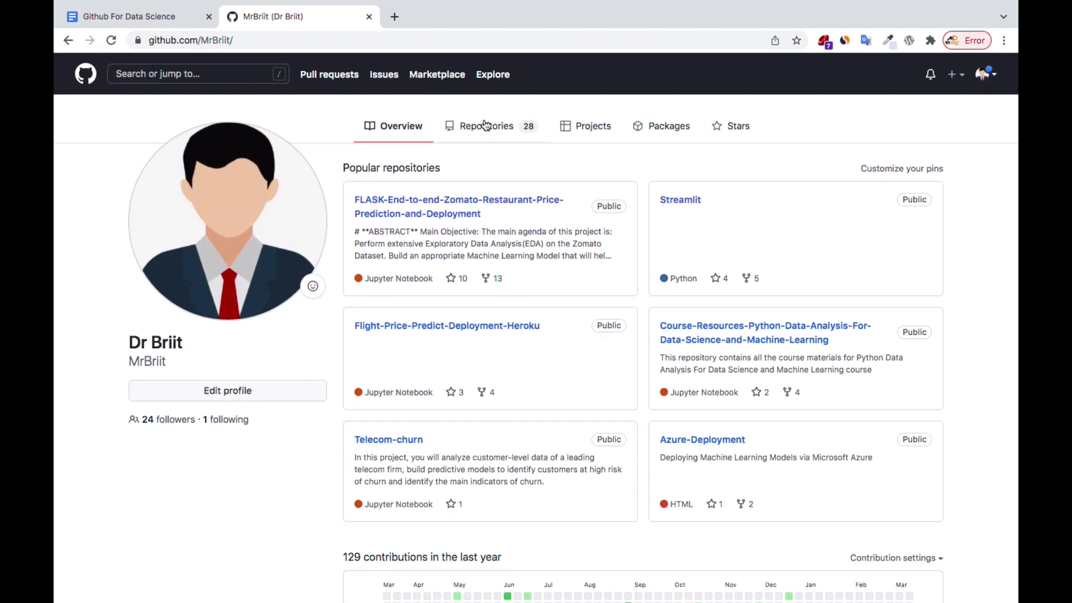
Step: Open the profile's full repository list and look through it from the newest to the oldest entry
{"action": "left_click", "coordinate": [486, 127]}
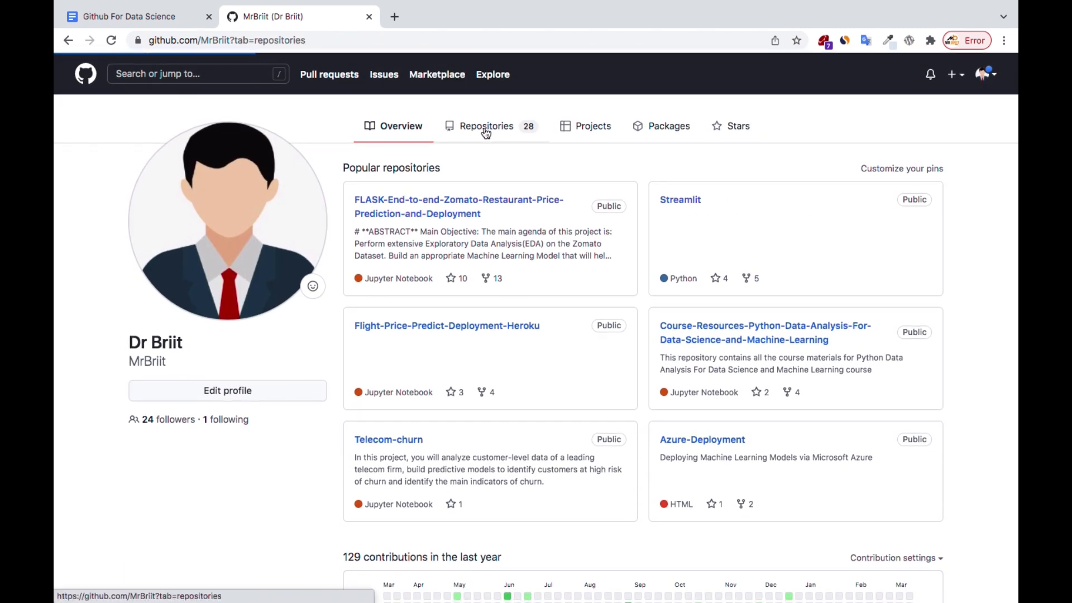
{"action": "scroll", "coordinate": [633, 294], "scroll_direction": "down", "scroll_amount": 2}
{"action": "scroll", "coordinate": [633, 295], "scroll_direction": "down", "scroll_amount": 19}
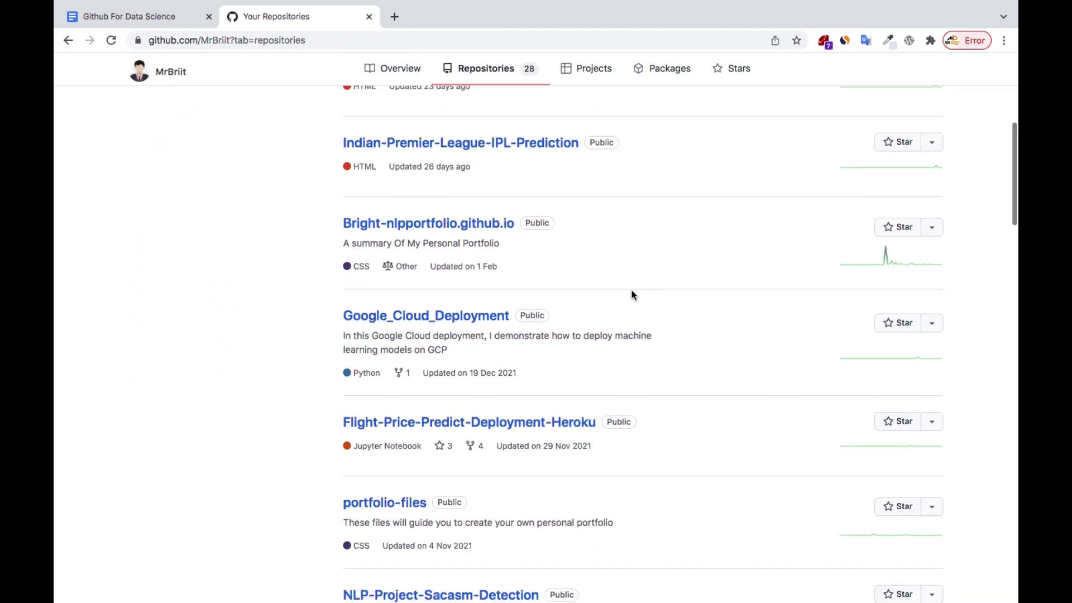
{"action": "scroll", "coordinate": [633, 294], "scroll_direction": "down", "scroll_amount": 20}
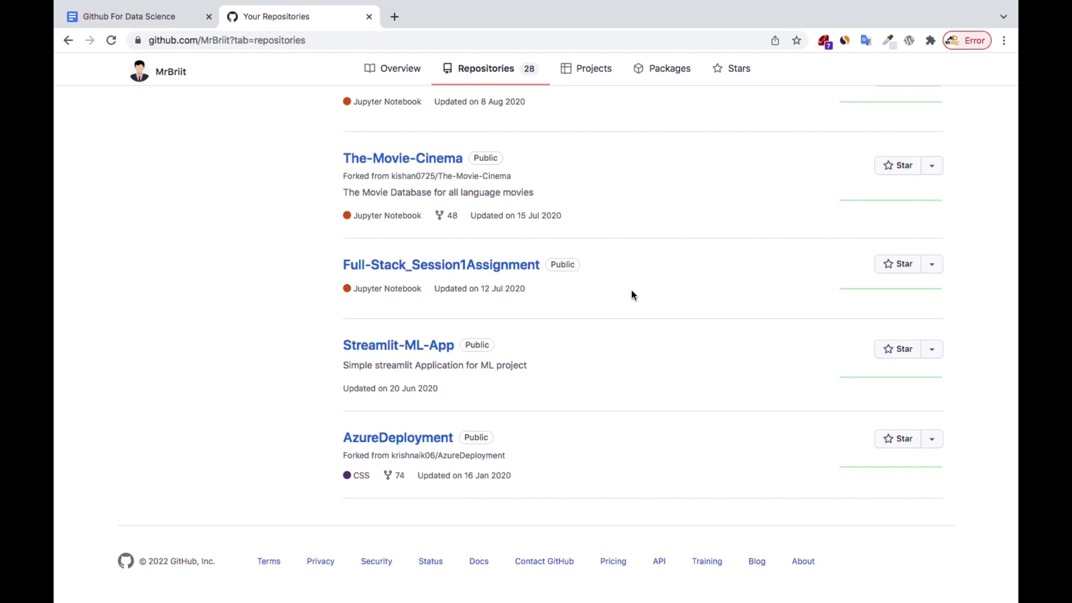
{"action": "scroll", "coordinate": [632, 294], "scroll_direction": "up", "scroll_amount": 2}
{"action": "scroll", "coordinate": [633, 295], "scroll_direction": "up", "scroll_amount": 20}
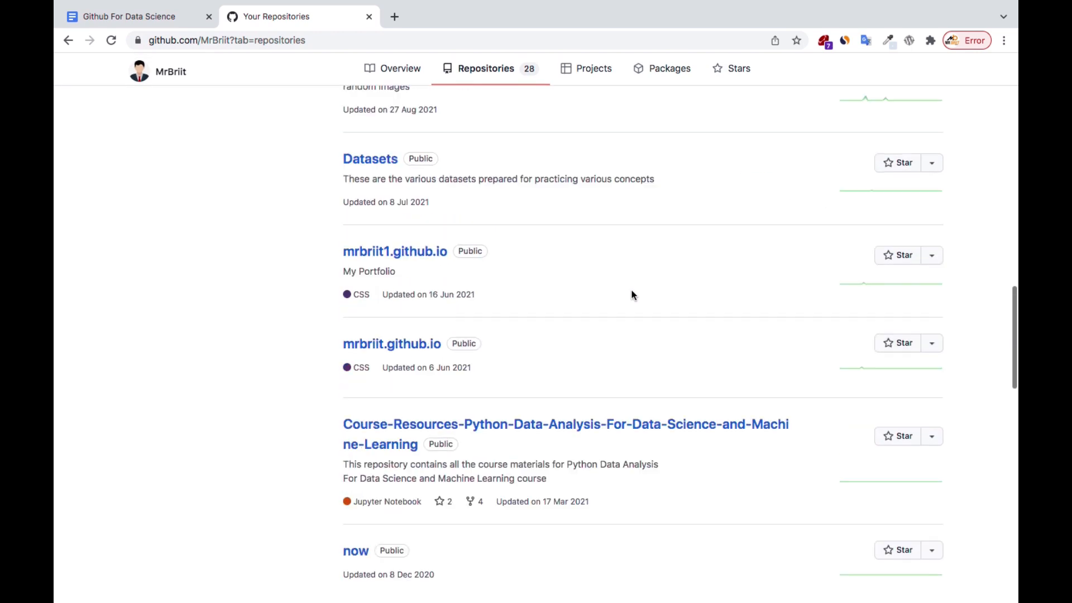
{"action": "scroll", "coordinate": [633, 294], "scroll_direction": "up", "scroll_amount": 15}
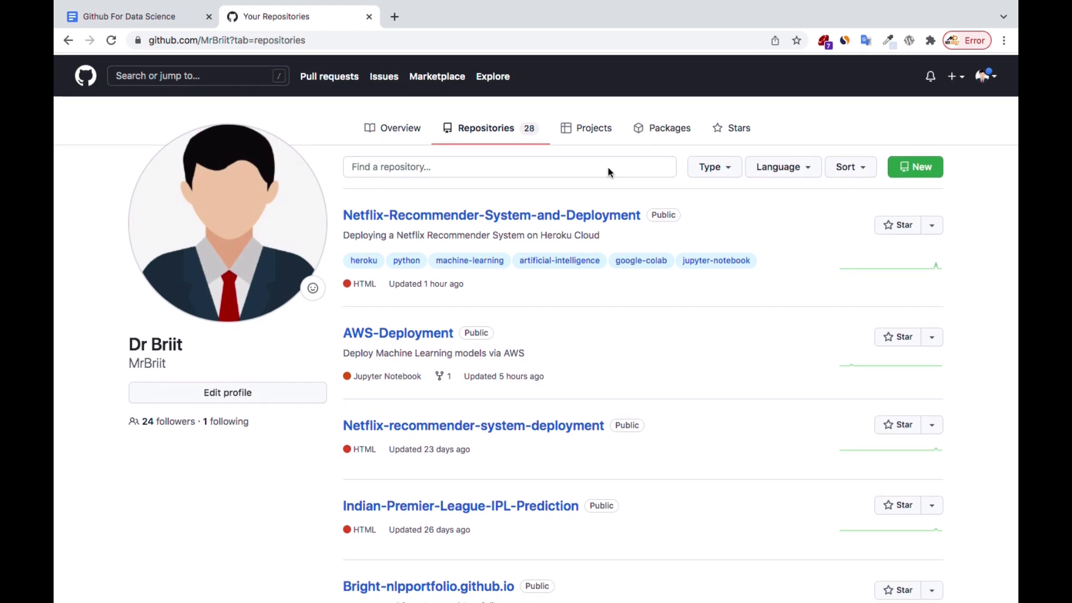
Step: Start a new repository and name it mrbriit, matching the owner account's name
{"action": "left_click", "coordinate": [955, 75]}
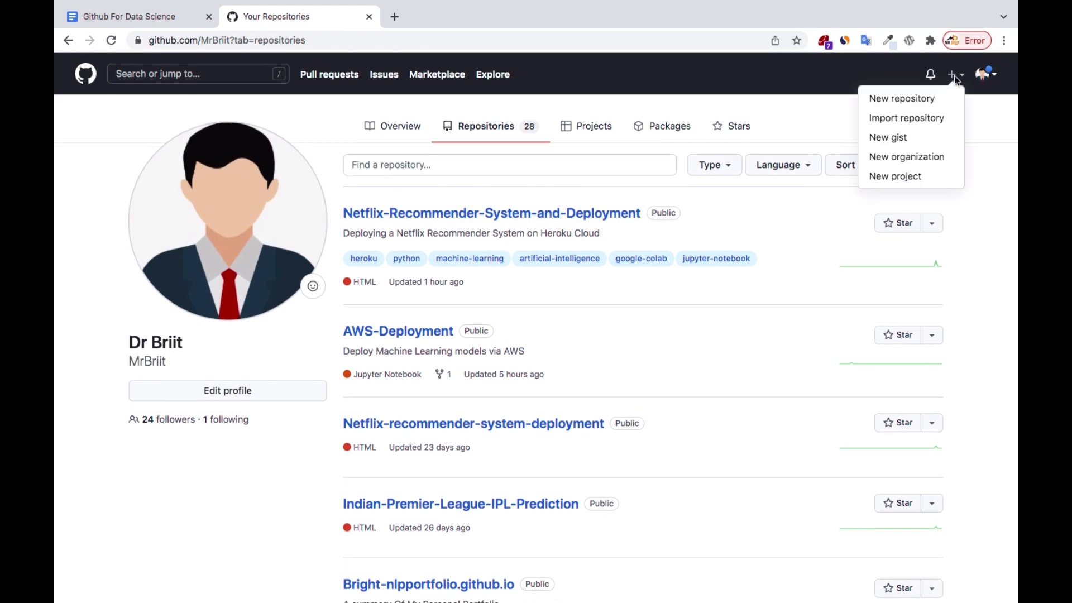
{"action": "left_click", "coordinate": [903, 99]}
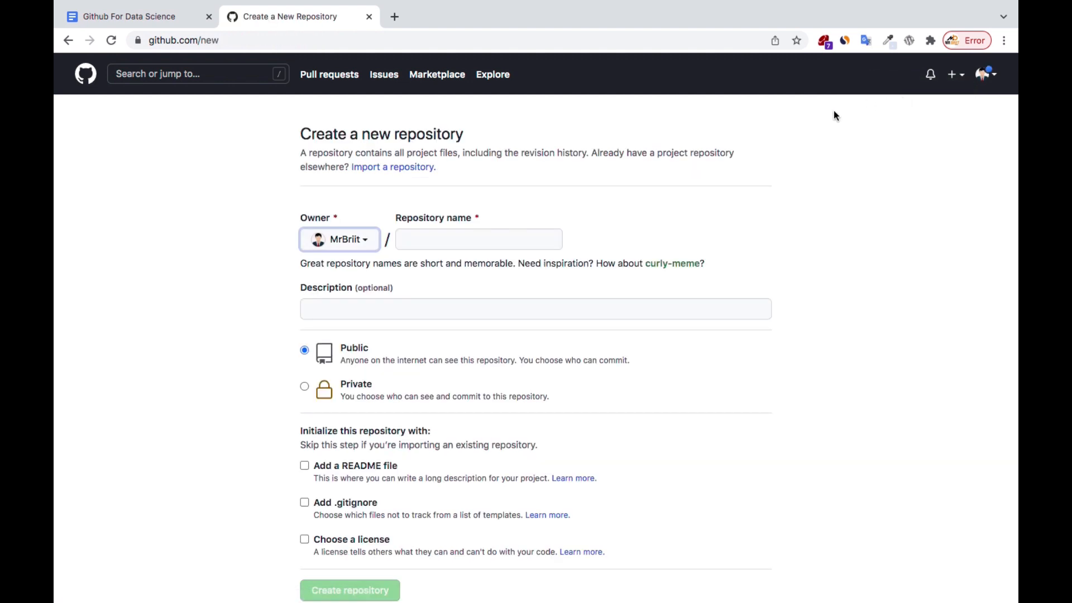
{"action": "left_click", "coordinate": [431, 238]}
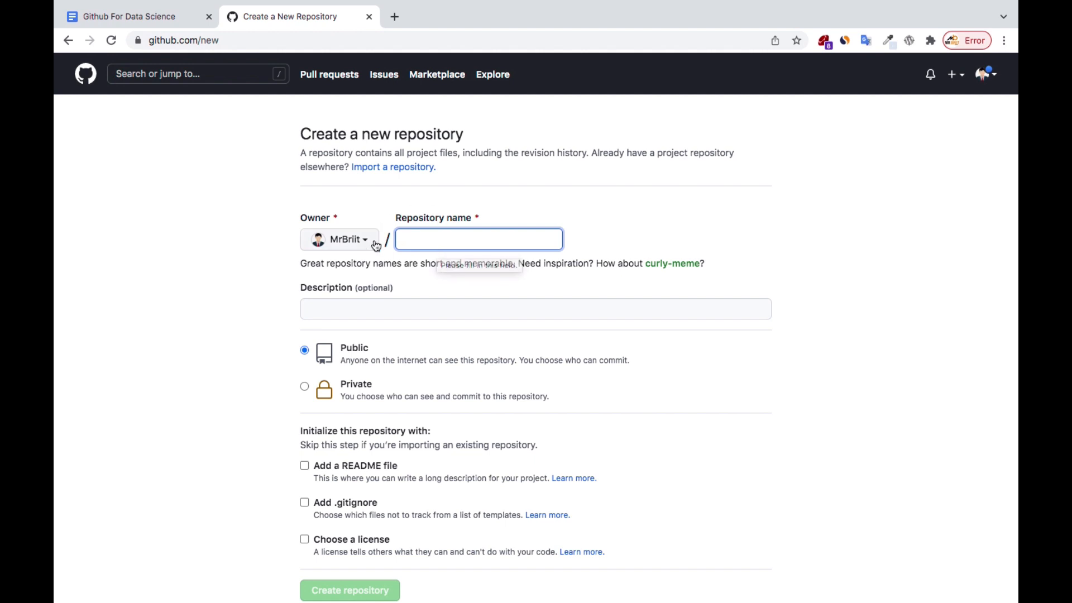
{"action": "scroll", "coordinate": [374, 244], "scroll_direction": "up", "scroll_amount": 5}
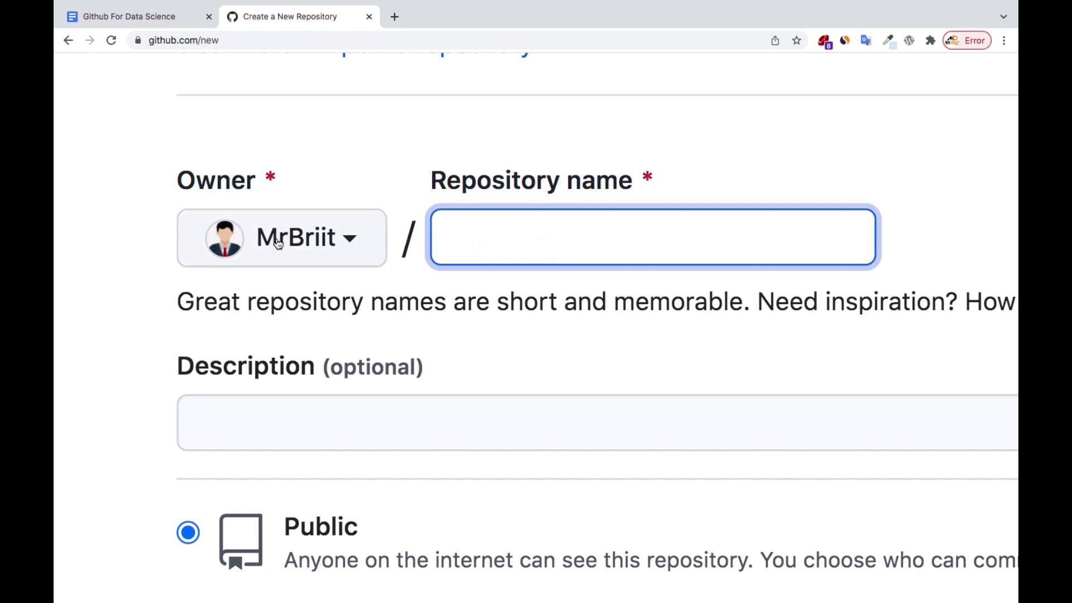
{"action": "type", "text": "mrbr"}
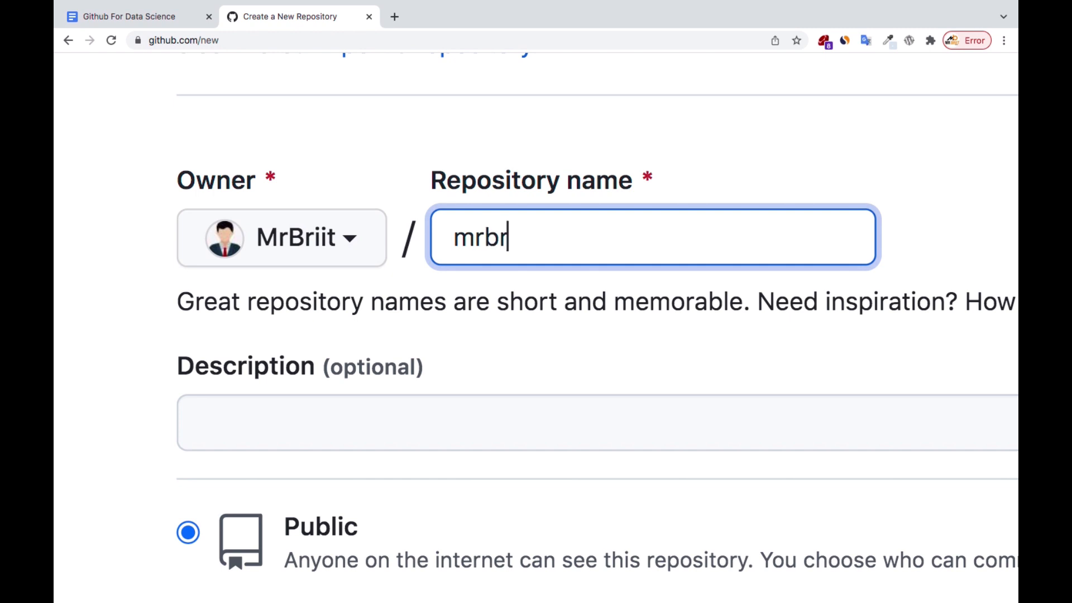
{"action": "type", "text": "iit"}
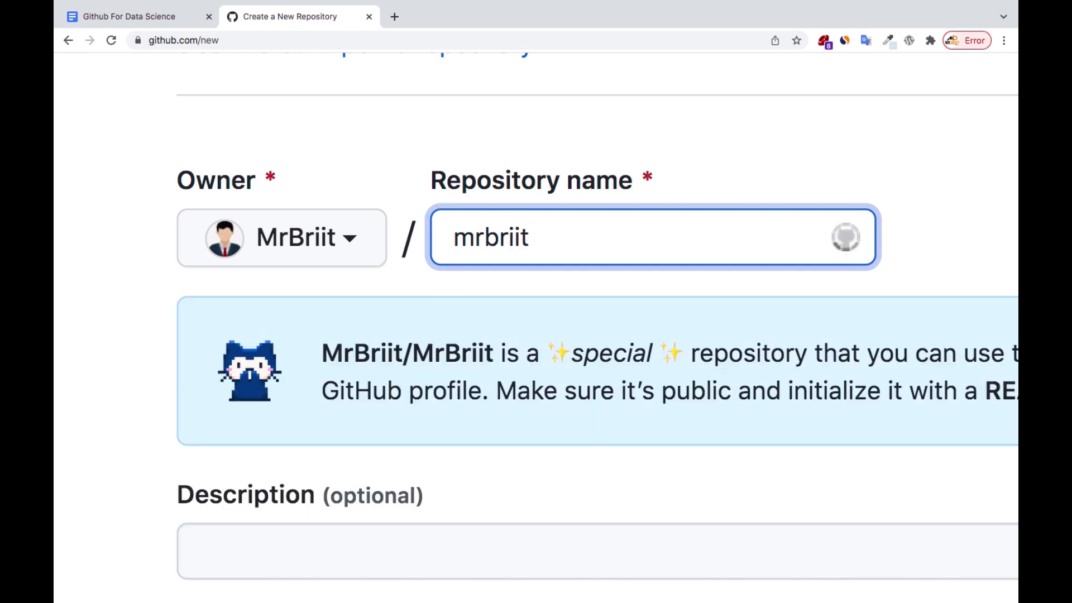
Step: Read the notice below the repository name about the special profile repository and its README requirements
{"action": "scroll", "coordinate": [625, 306], "scroll_direction": "right", "scroll_amount": 5}
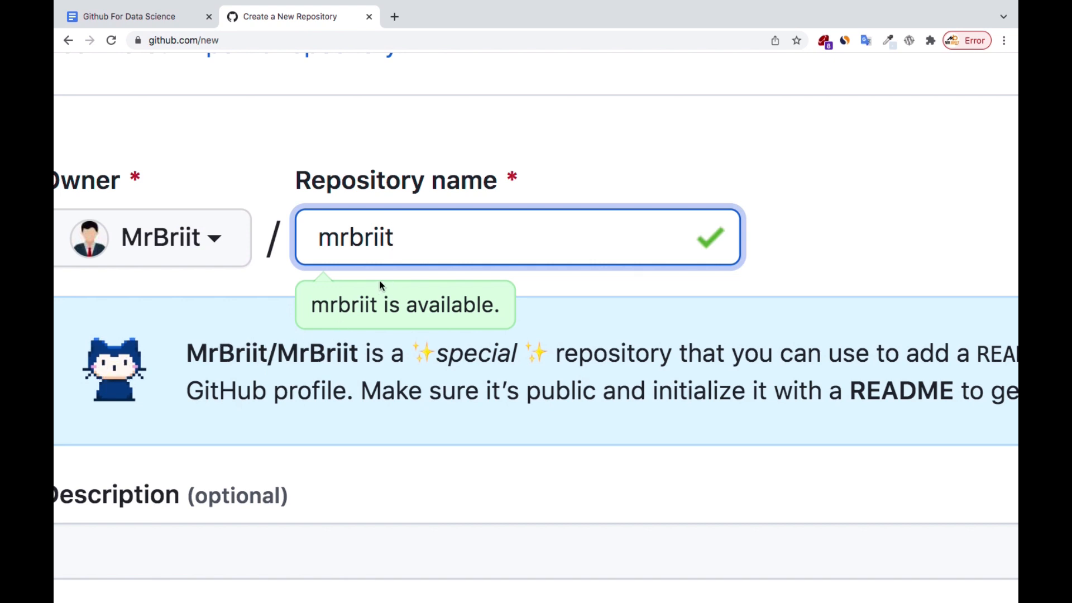
{"action": "scroll", "coordinate": [585, 367], "scroll_direction": "right", "scroll_amount": 2}
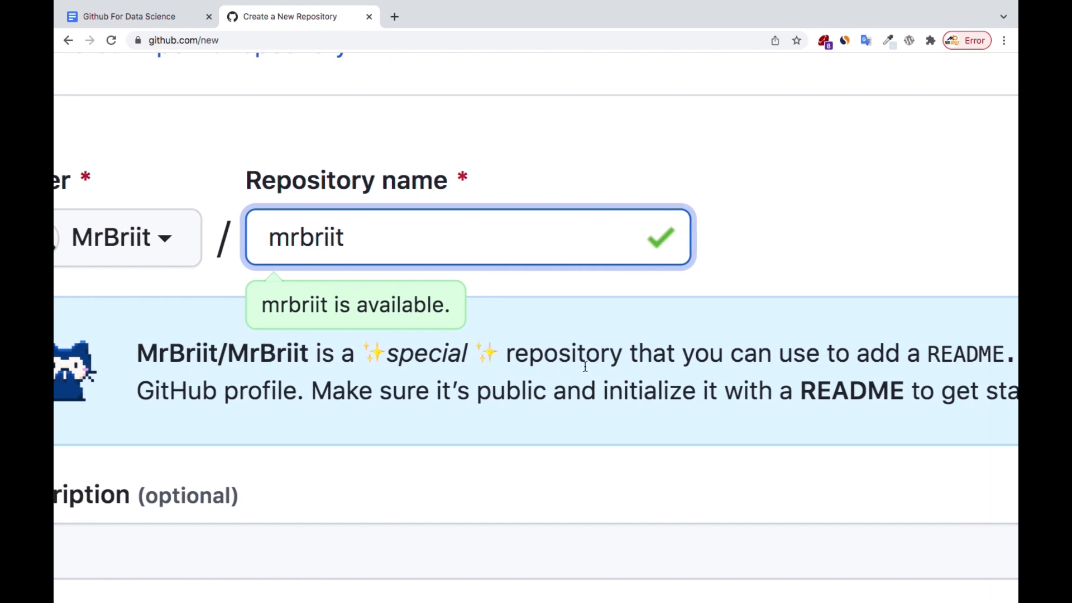
{"action": "scroll", "coordinate": [586, 366], "scroll_direction": "right", "scroll_amount": 1}
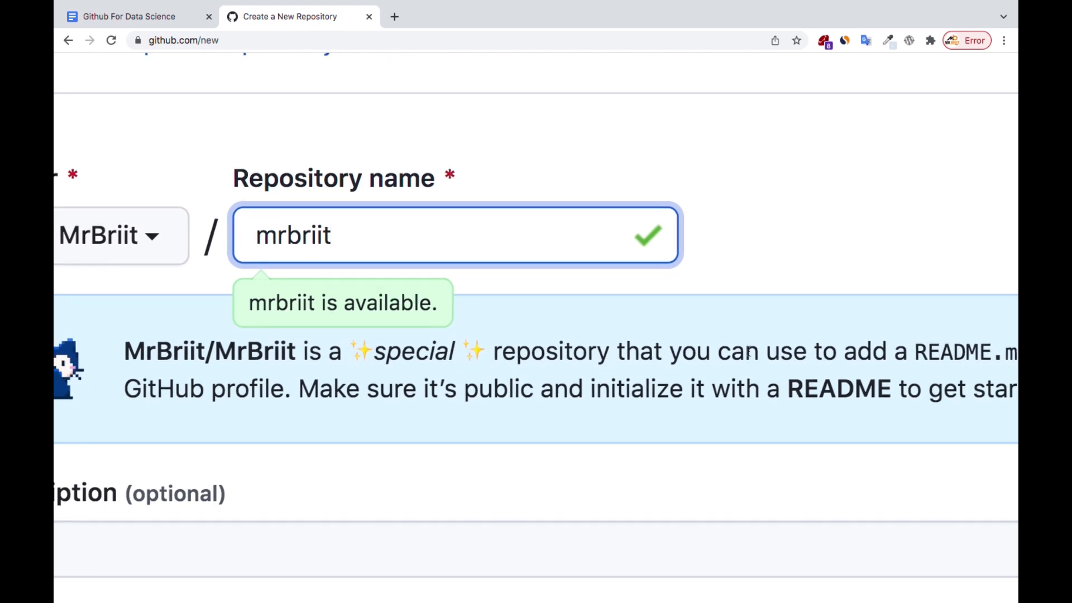
{"action": "scroll", "coordinate": [749, 353], "scroll_direction": "right", "scroll_amount": 6}
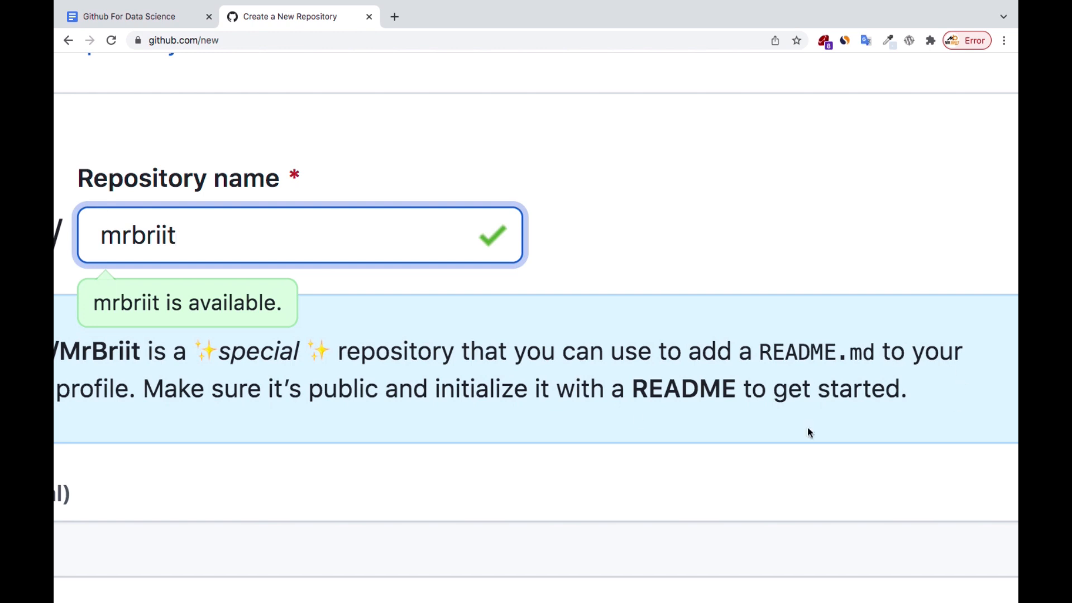
{"action": "scroll", "coordinate": [635, 416], "scroll_direction": "left", "scroll_amount": 6}
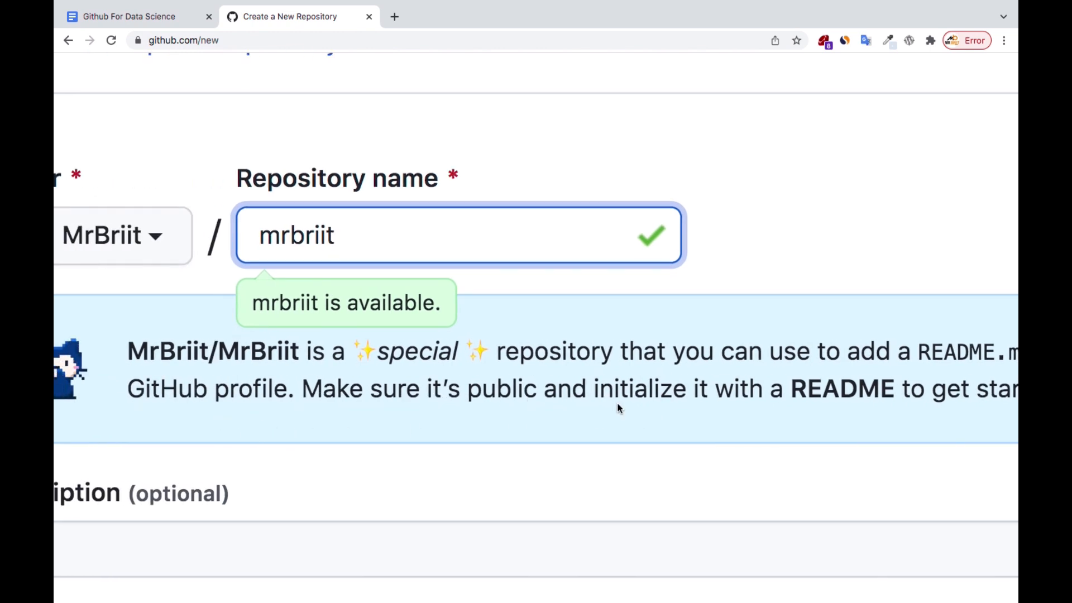
{"action": "scroll", "coordinate": [619, 405], "scroll_direction": "right", "scroll_amount": 5}
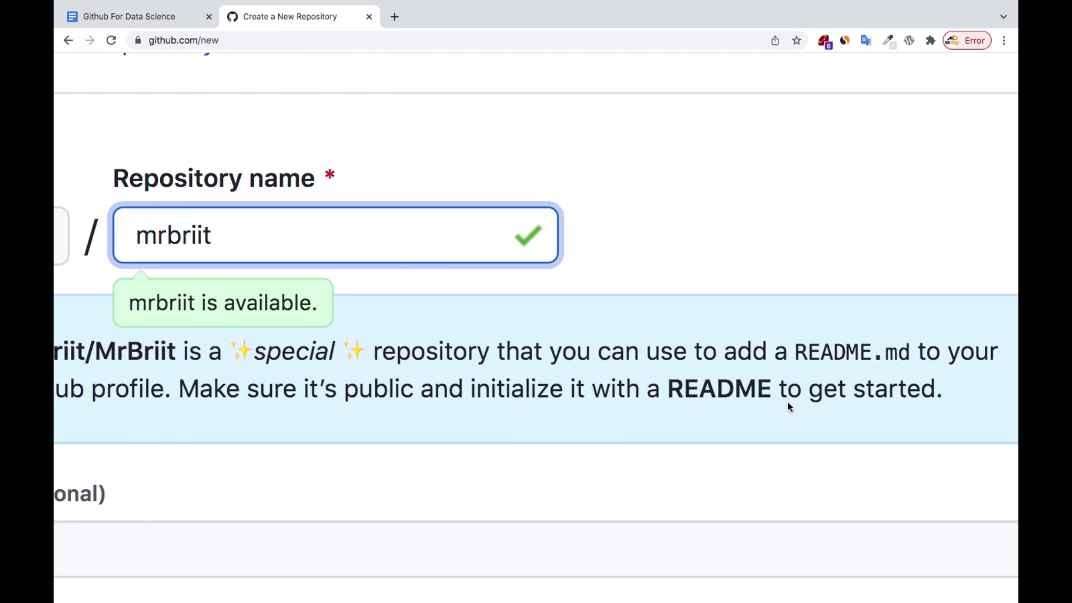
{"action": "scroll", "coordinate": [343, 383], "scroll_direction": "left", "scroll_amount": 5}
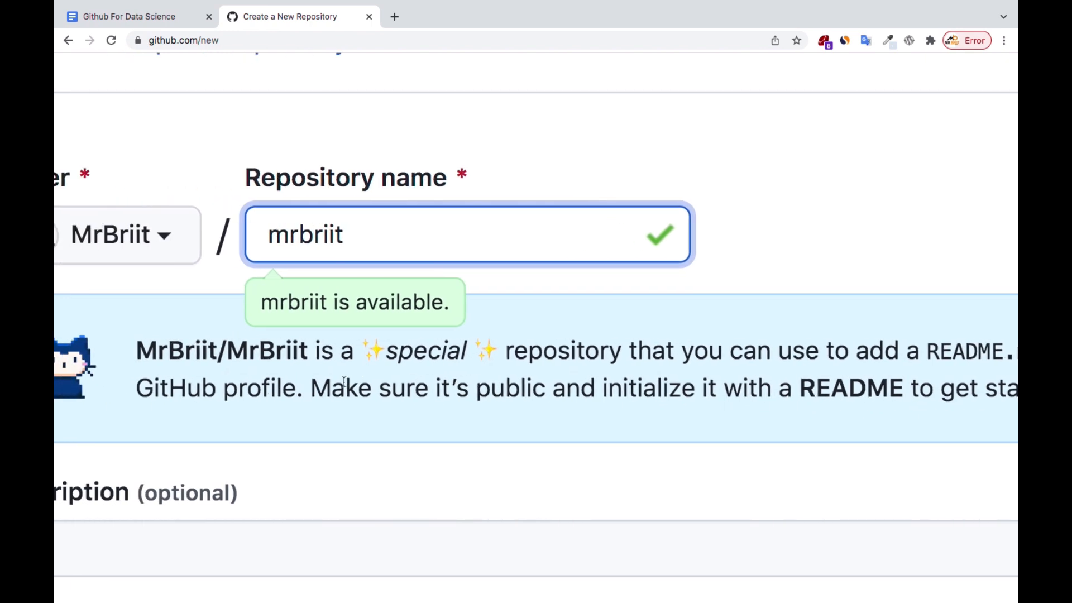
Step: Set the new public repository to be initialized with a README file, as the special repository notice asks
{"action": "scroll", "coordinate": [343, 383], "scroll_direction": "down", "scroll_amount": 4}
{"action": "scroll", "coordinate": [343, 382], "scroll_direction": "down", "scroll_amount": 4}
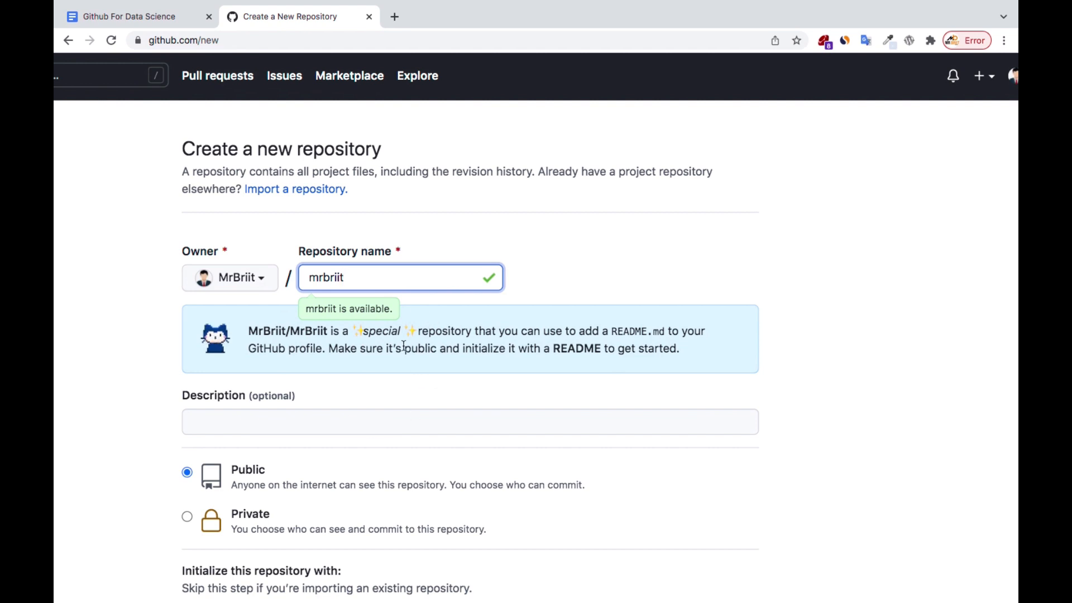
{"action": "scroll", "coordinate": [404, 346], "scroll_direction": "down", "scroll_amount": 2}
{"action": "scroll", "coordinate": [403, 346], "scroll_direction": "down", "scroll_amount": 2}
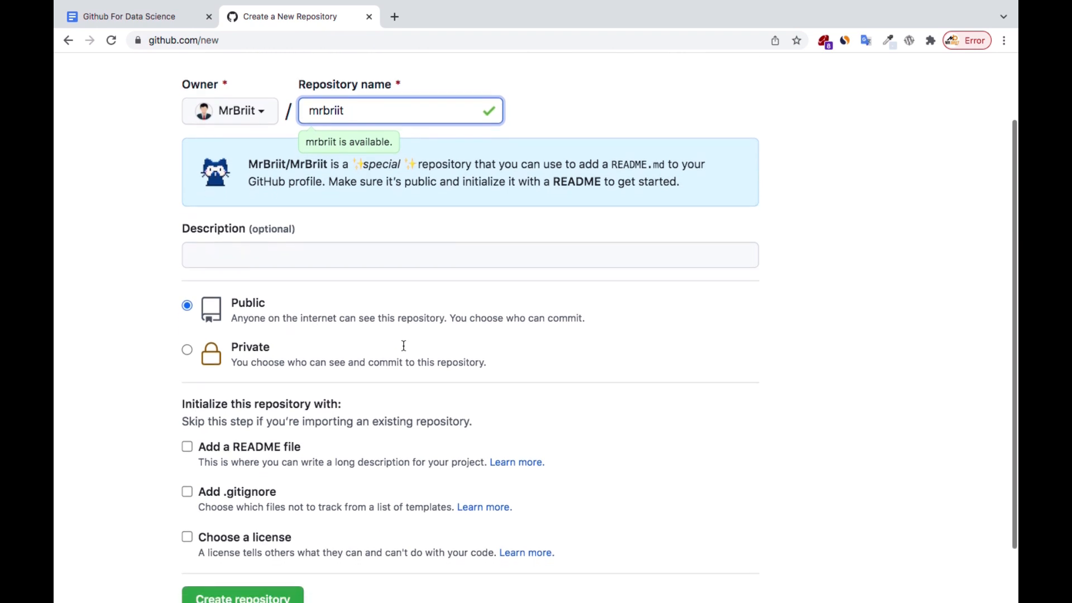
{"action": "scroll", "coordinate": [402, 345], "scroll_direction": "up", "scroll_amount": 2}
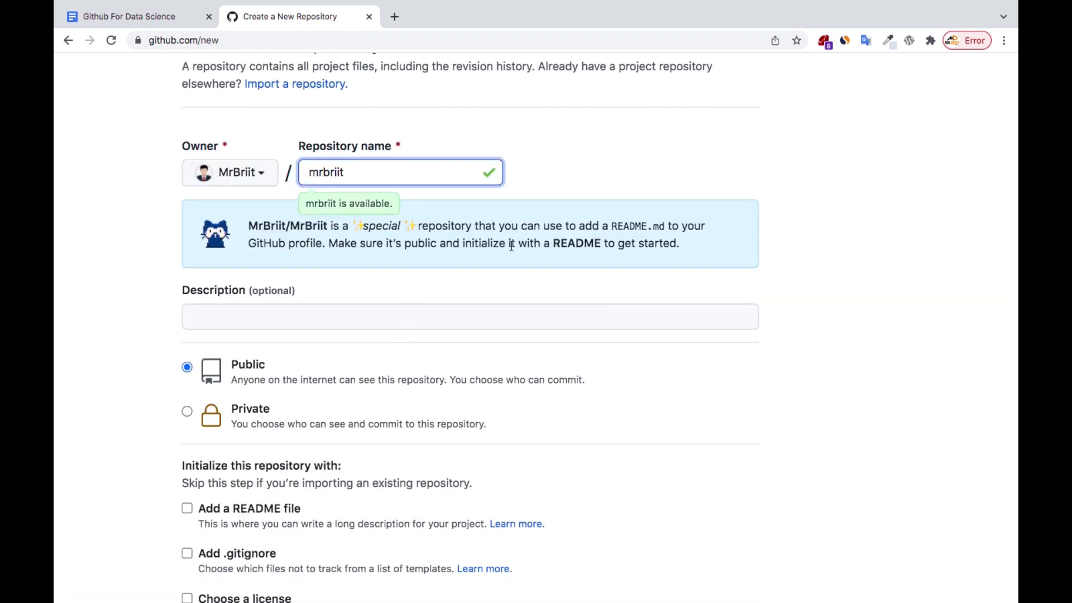
{"action": "left_click_drag", "start_coordinate": [551, 244], "coordinate": [605, 244]}
{"action": "scroll", "coordinate": [539, 262], "scroll_direction": "down", "scroll_amount": 2}
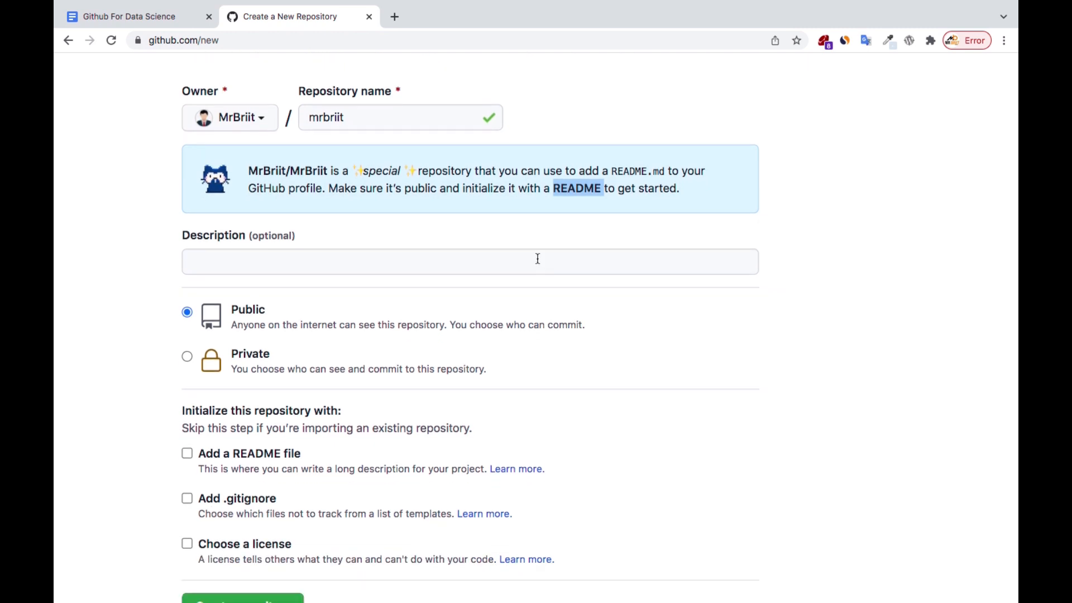
{"action": "scroll", "coordinate": [538, 258], "scroll_direction": "down", "scroll_amount": 5}
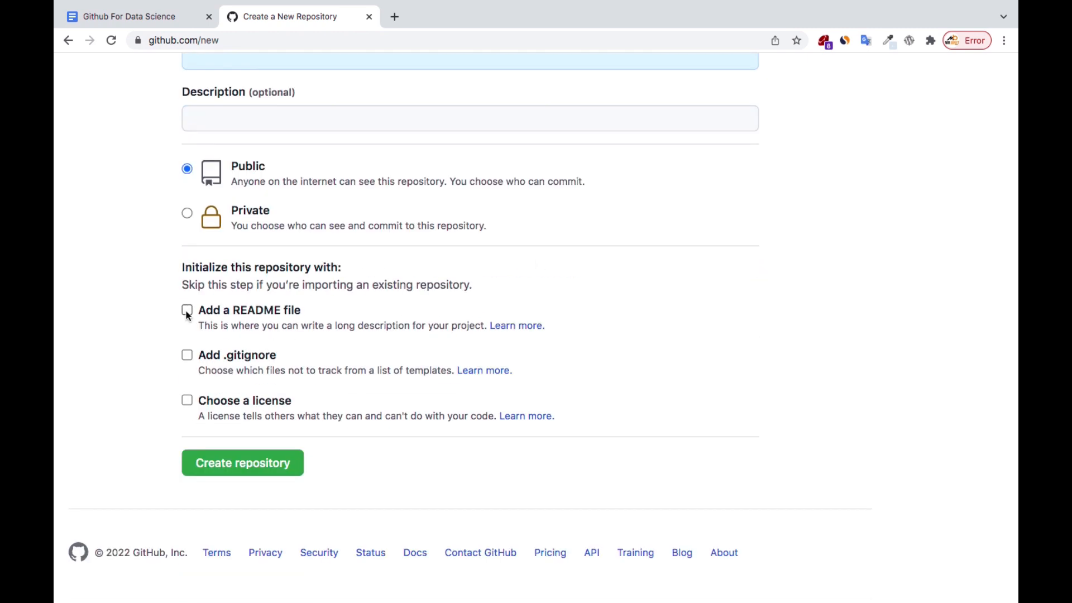
{"action": "left_click", "coordinate": [188, 313]}
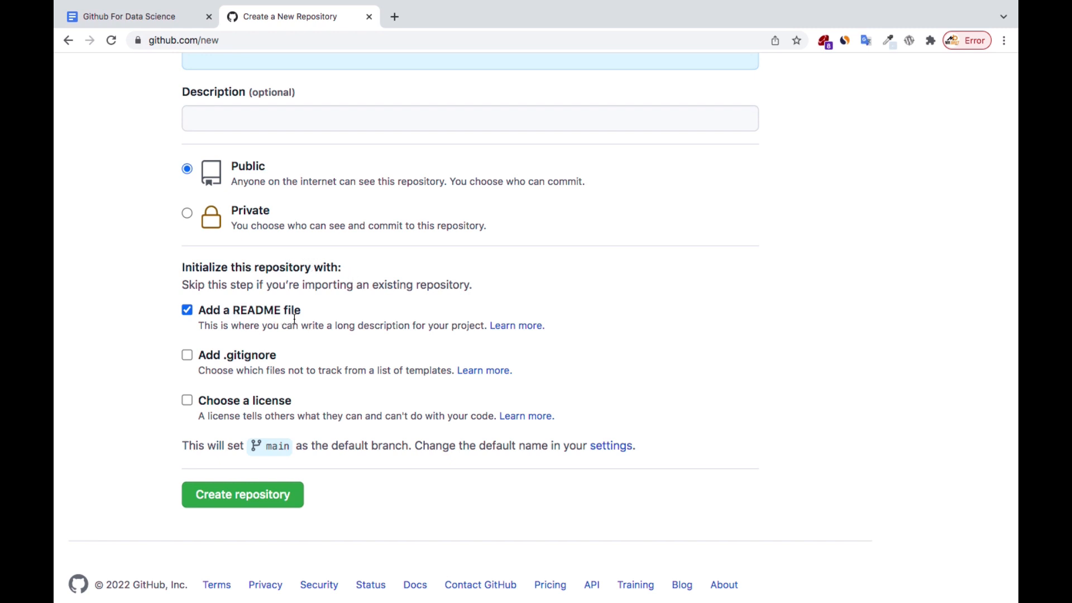
Step: Review the name, public visibility and README settings and create the repository
{"action": "scroll", "coordinate": [272, 330], "scroll_direction": "up", "scroll_amount": 3}
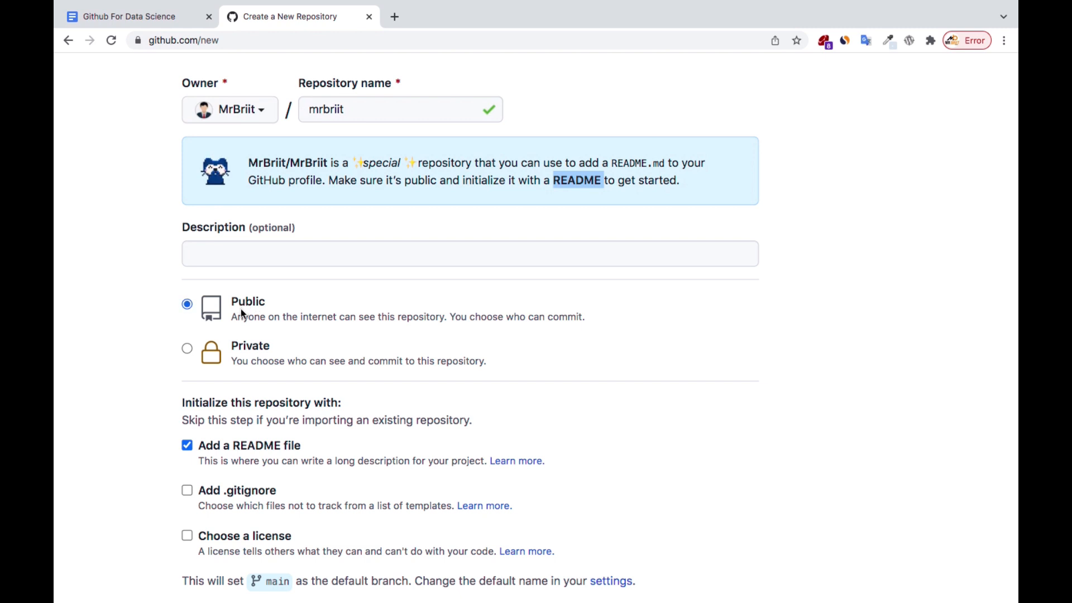
{"action": "scroll", "coordinate": [318, 333], "scroll_direction": "up", "scroll_amount": 1}
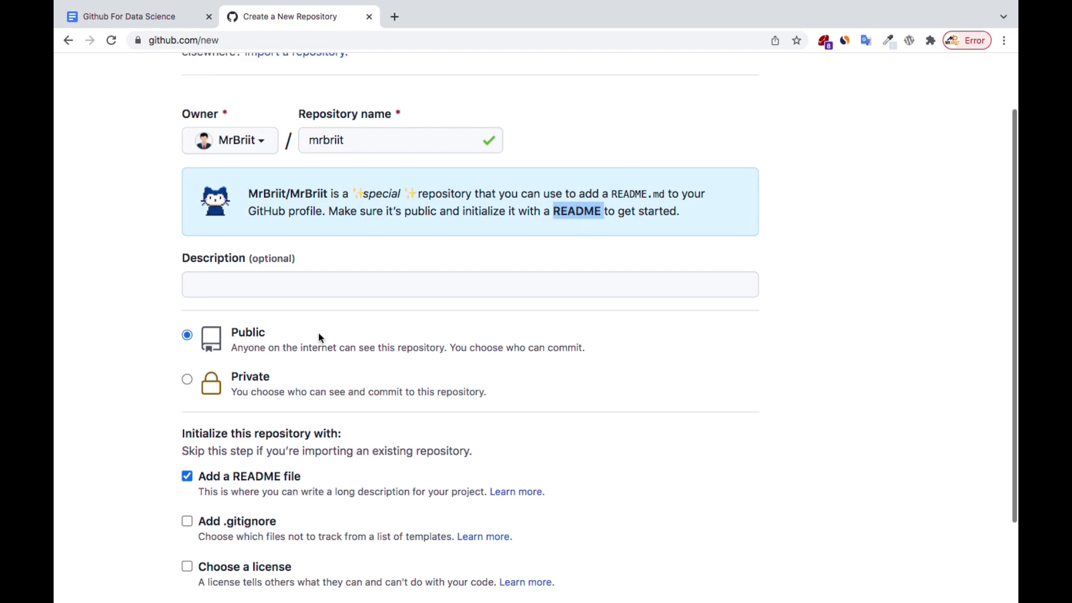
{"action": "scroll", "coordinate": [318, 339], "scroll_direction": "down", "scroll_amount": 5}
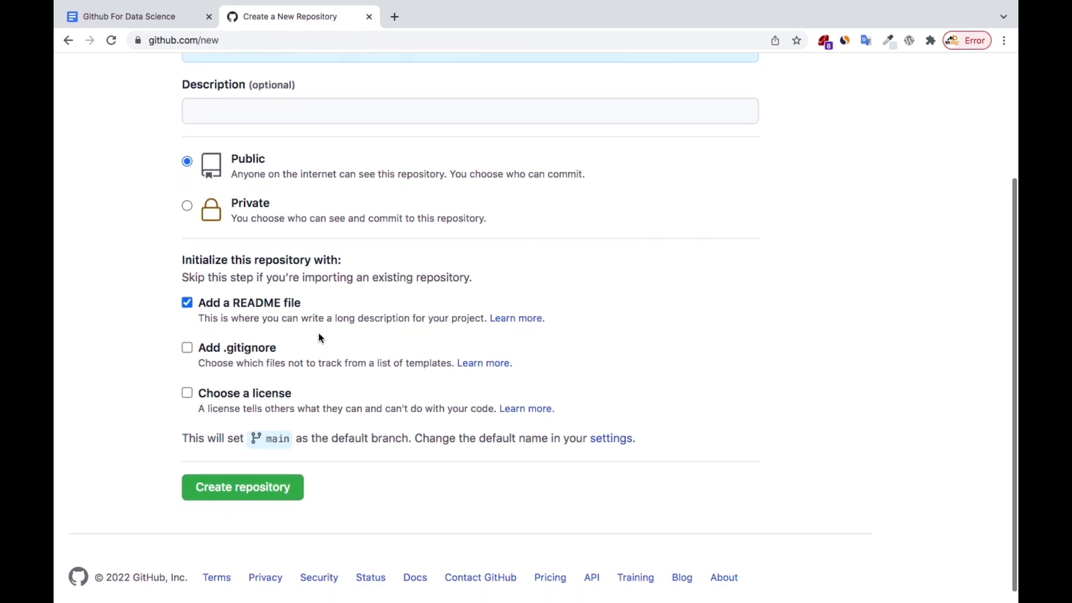
{"action": "scroll", "coordinate": [319, 338], "scroll_direction": "up", "scroll_amount": 6}
{"action": "scroll", "coordinate": [319, 334], "scroll_direction": "up", "scroll_amount": 2}
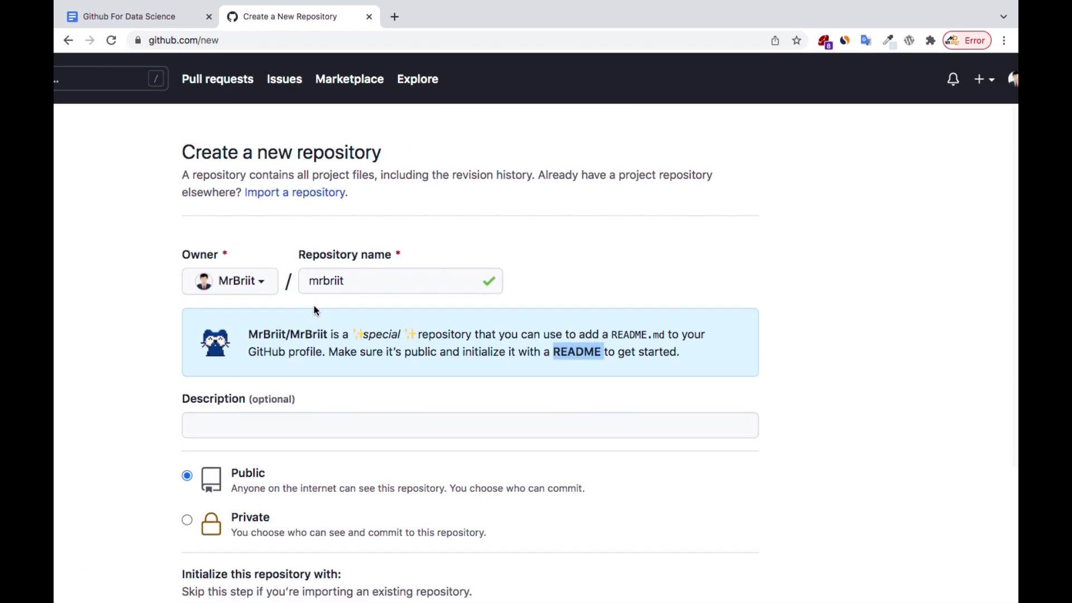
{"action": "scroll", "coordinate": [290, 357], "scroll_direction": "down", "scroll_amount": 4}
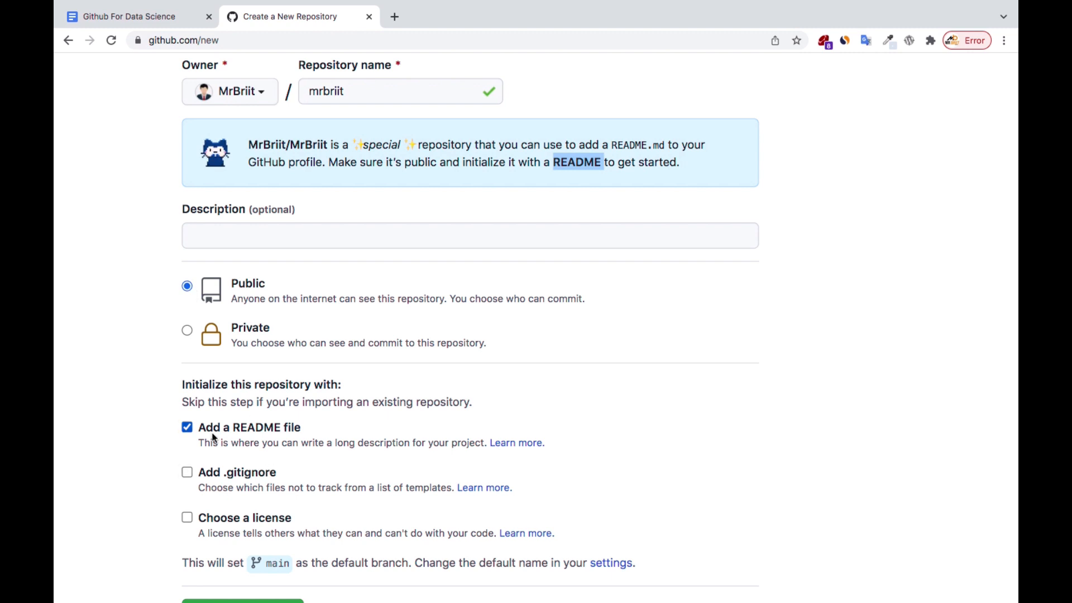
{"action": "scroll", "coordinate": [406, 442], "scroll_direction": "down", "scroll_amount": 1}
{"action": "scroll", "coordinate": [406, 441], "scroll_direction": "down", "scroll_amount": 3}
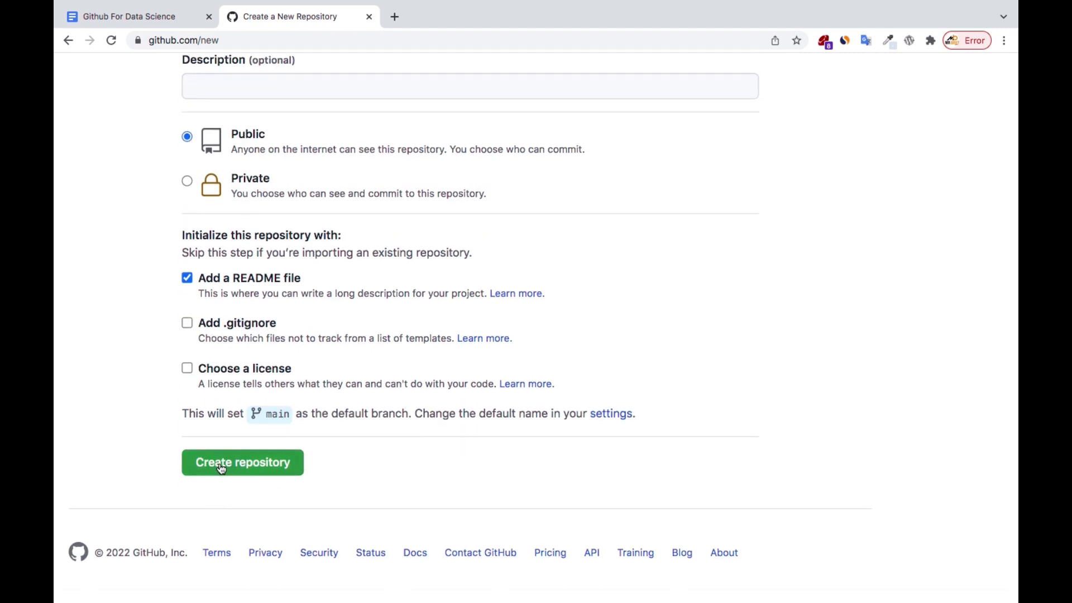
{"action": "left_click", "coordinate": [268, 468]}
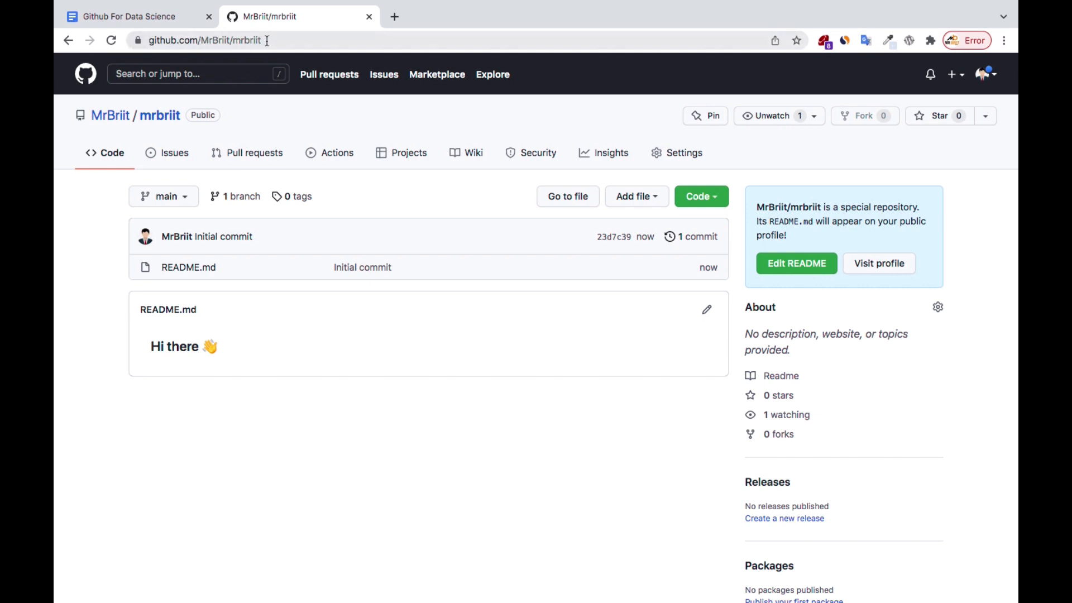
Step: Check the new repository's web address, open its README.md for editing and preview the rendered content
{"action": "left_click_drag", "start_coordinate": [267, 41], "coordinate": [233, 41]}
{"action": "left_click", "coordinate": [233, 43]}
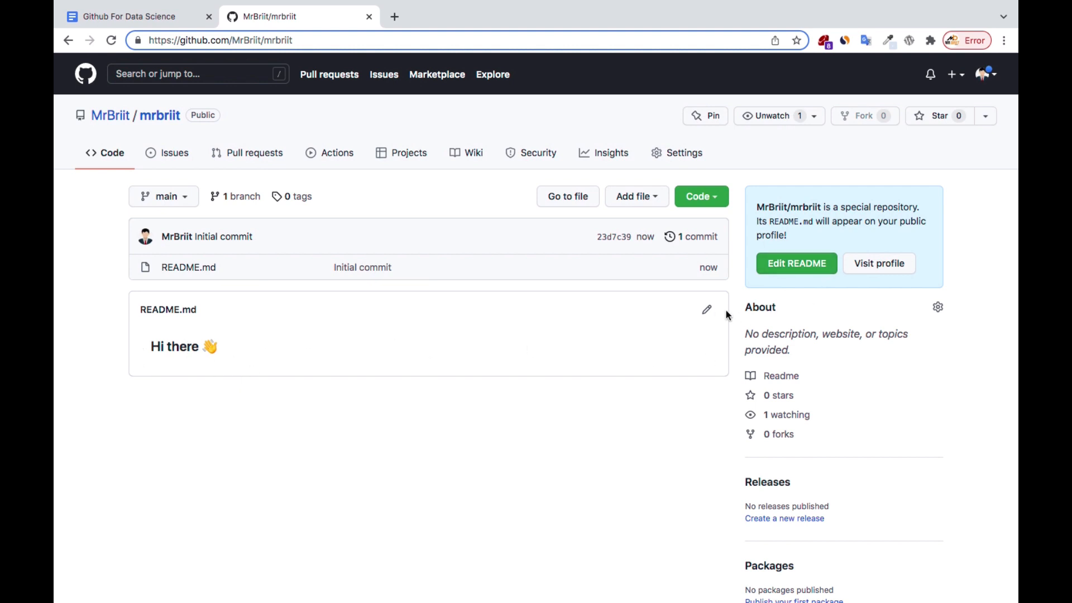
{"action": "left_click", "coordinate": [707, 310]}
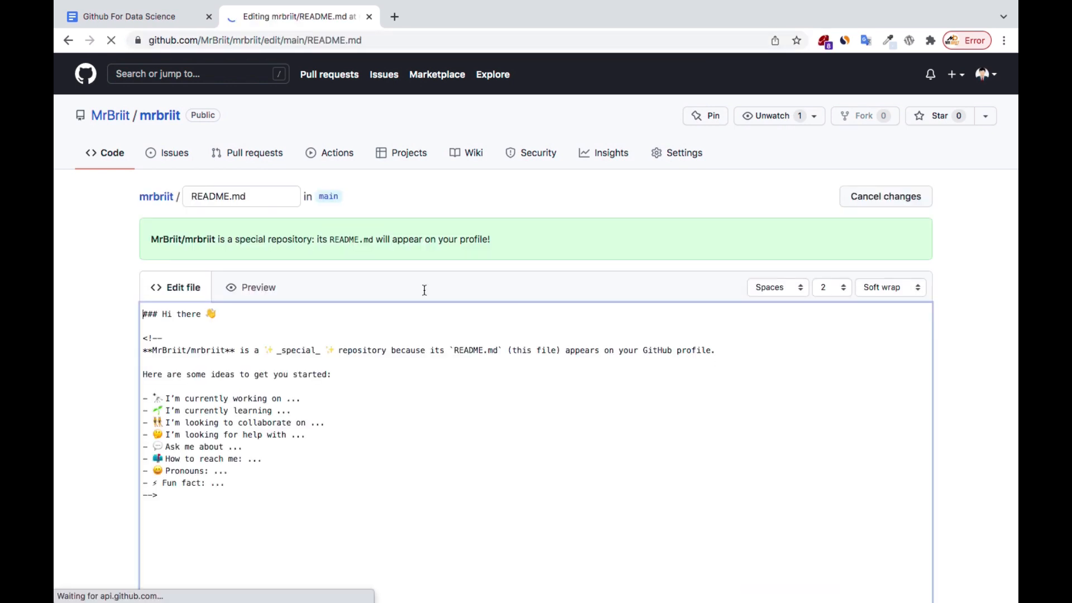
{"action": "scroll", "coordinate": [356, 382], "scroll_direction": "down", "scroll_amount": 2}
{"action": "scroll", "coordinate": [259, 396], "scroll_direction": "up", "scroll_amount": 3}
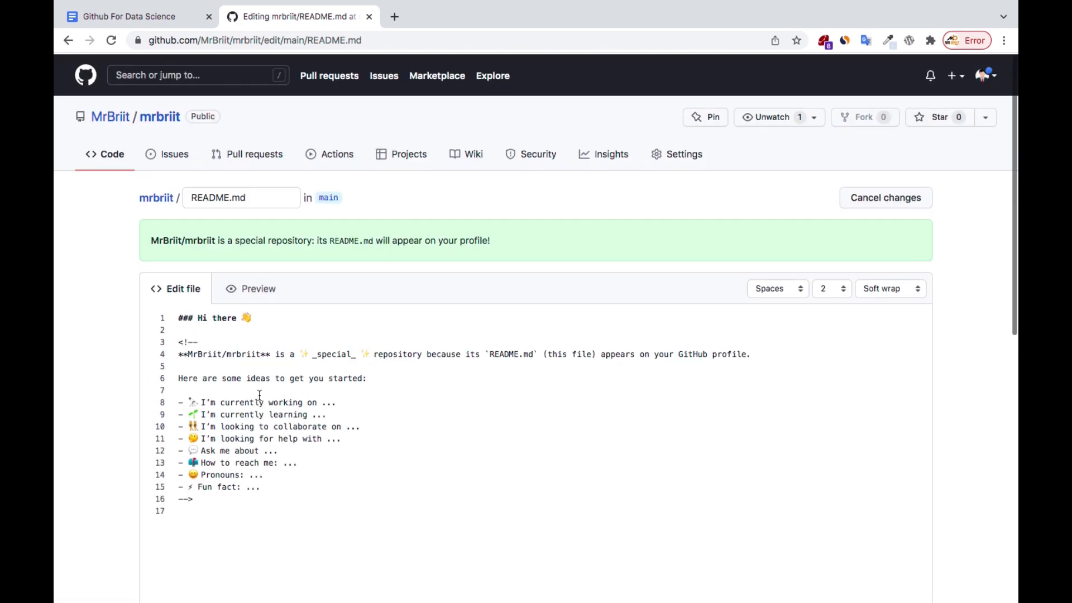
{"action": "left_click", "coordinate": [251, 287]}
{"action": "scroll", "coordinate": [360, 408], "scroll_direction": "down", "scroll_amount": 1}
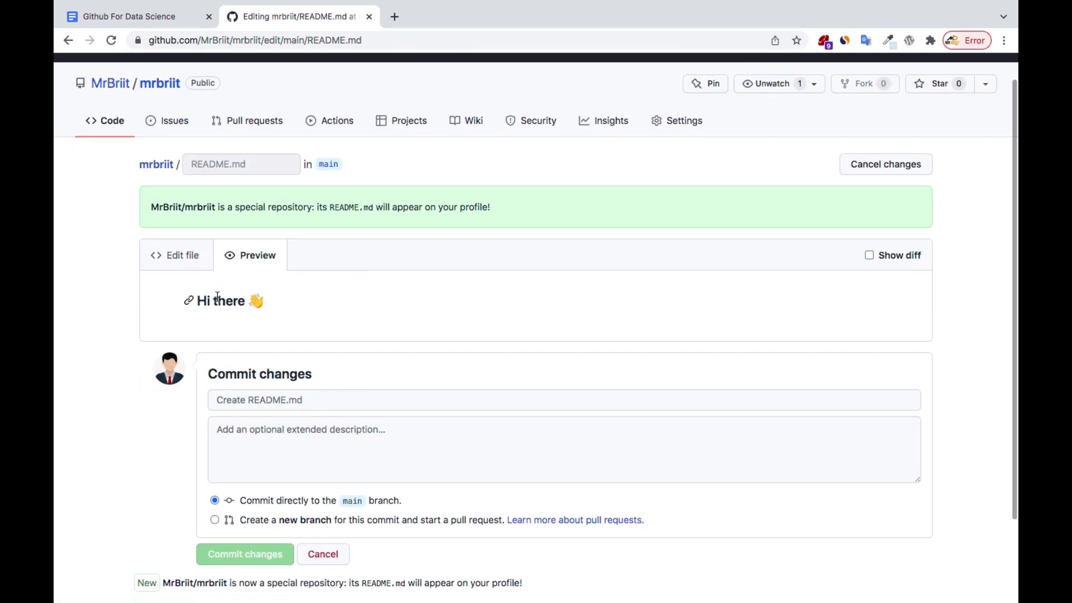
Step: Return to the README.md source and examine the commented-out block of profile introduction ideas
{"action": "left_click", "coordinate": [190, 267]}
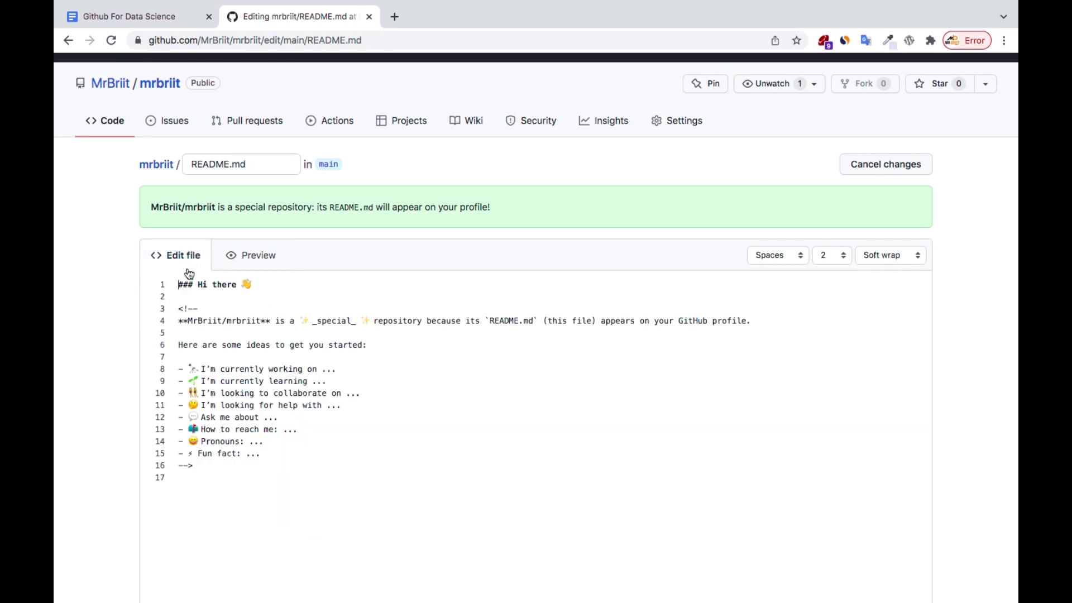
{"action": "scroll", "coordinate": [215, 446], "scroll_direction": "down", "scroll_amount": 1}
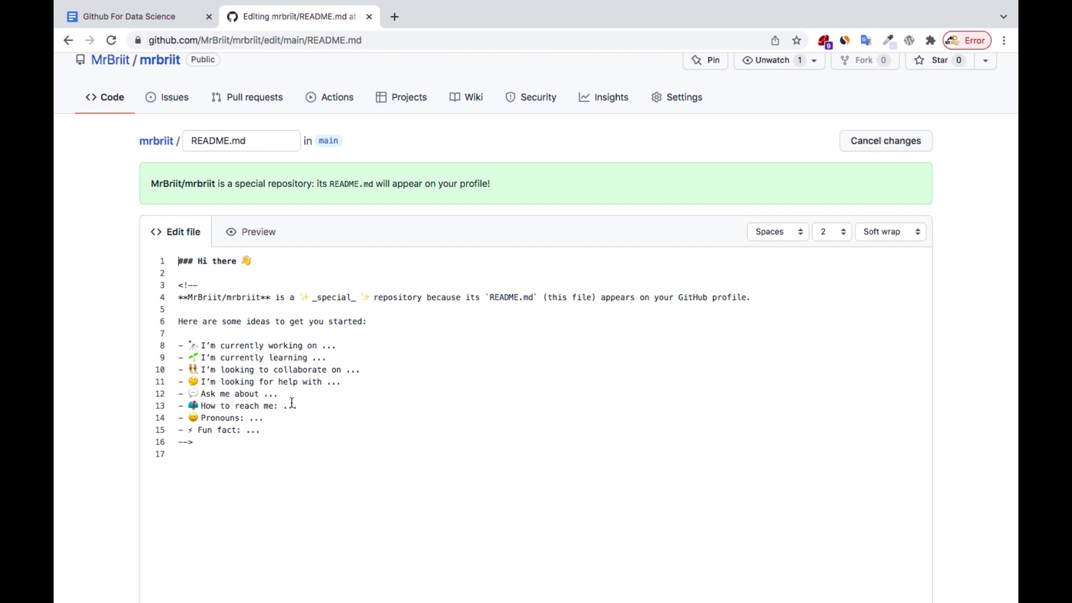
{"action": "scroll", "coordinate": [348, 354], "scroll_direction": "down", "scroll_amount": 1}
{"action": "scroll", "coordinate": [240, 406], "scroll_direction": "up", "scroll_amount": 3}
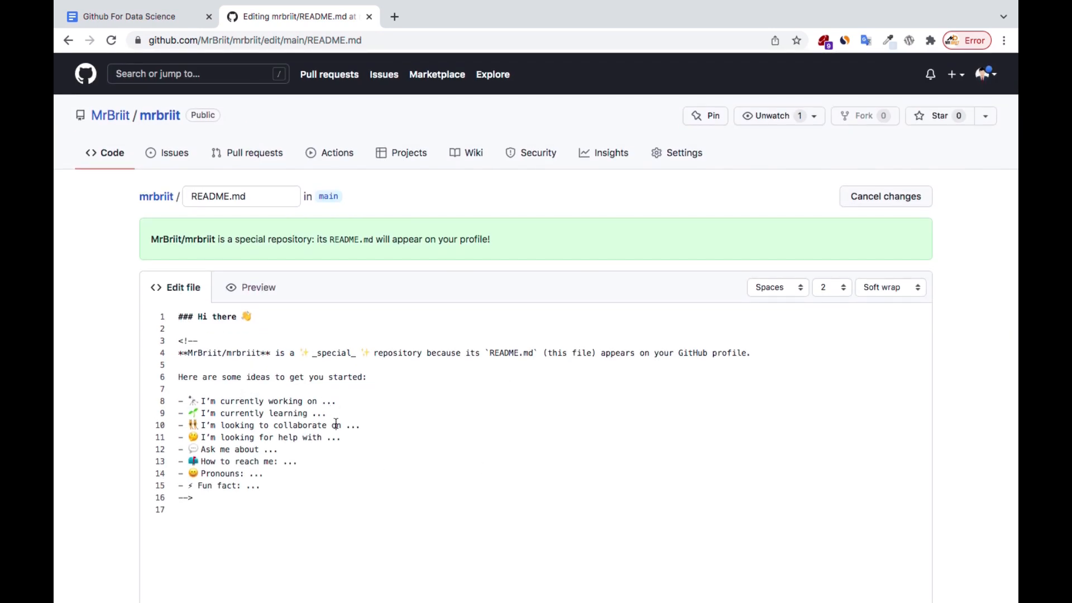
{"action": "left_click_drag", "start_coordinate": [336, 424], "coordinate": [256, 353]}
{"action": "left_click", "coordinate": [243, 485]}
{"action": "left_click_drag", "start_coordinate": [244, 486], "coordinate": [184, 334]}
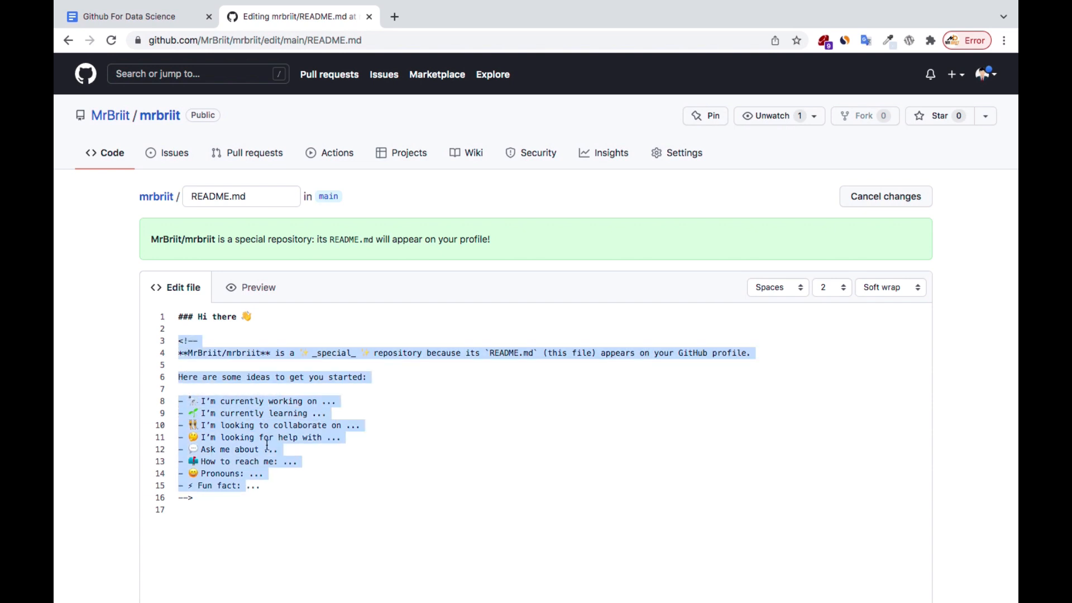
{"action": "left_click", "coordinate": [285, 451]}
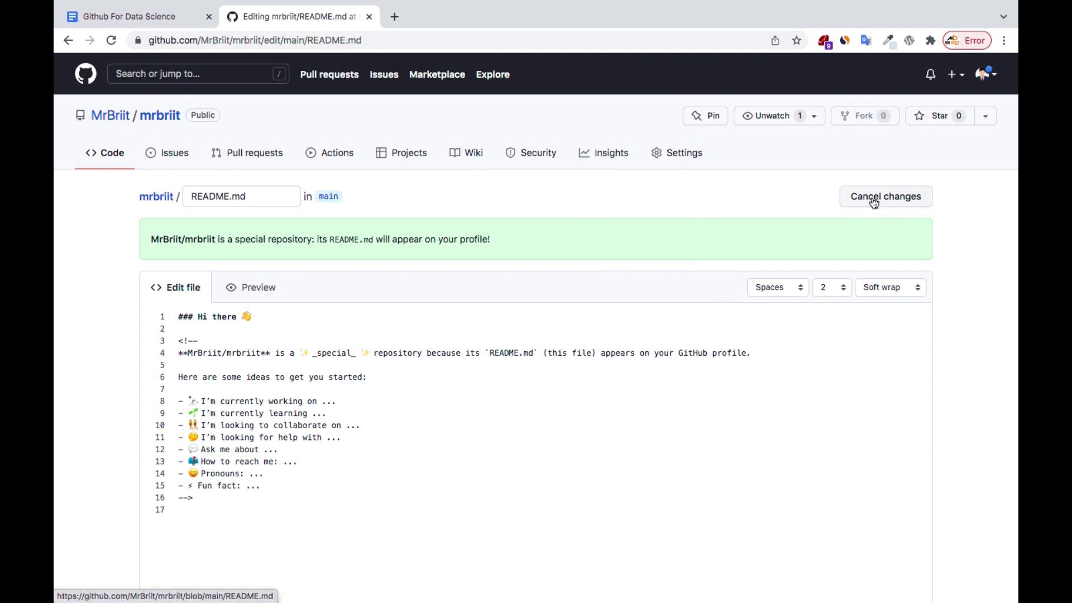
Step: Look at the commit form below the README.md editor and cancel the edit without committing
{"action": "scroll", "coordinate": [875, 203], "scroll_direction": "down", "scroll_amount": 8}
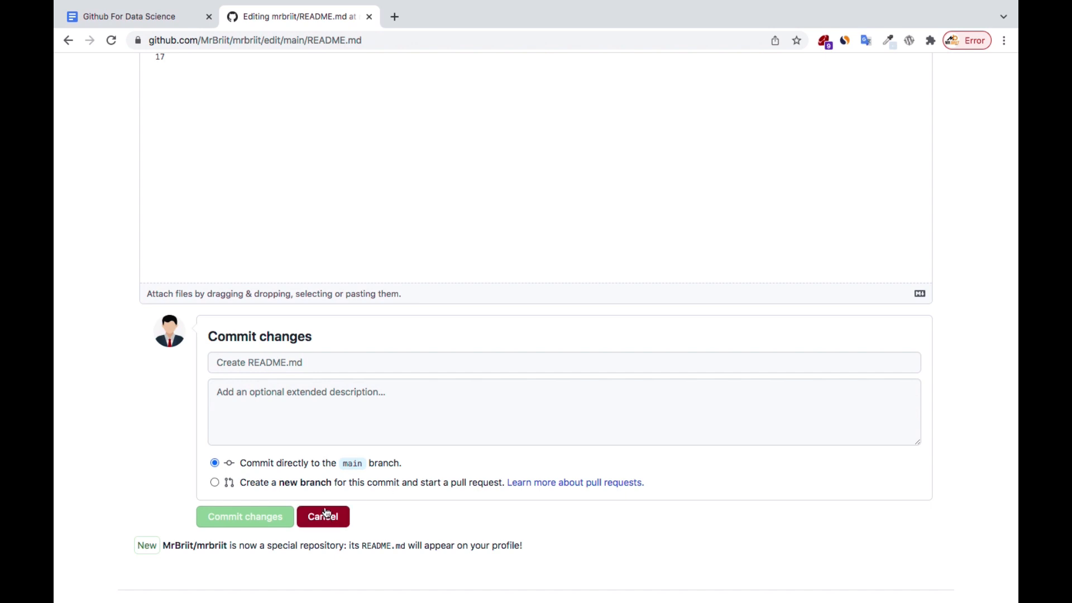
{"action": "scroll", "coordinate": [659, 304], "scroll_direction": "up", "scroll_amount": 5}
{"action": "scroll", "coordinate": [692, 302], "scroll_direction": "up", "scroll_amount": 3}
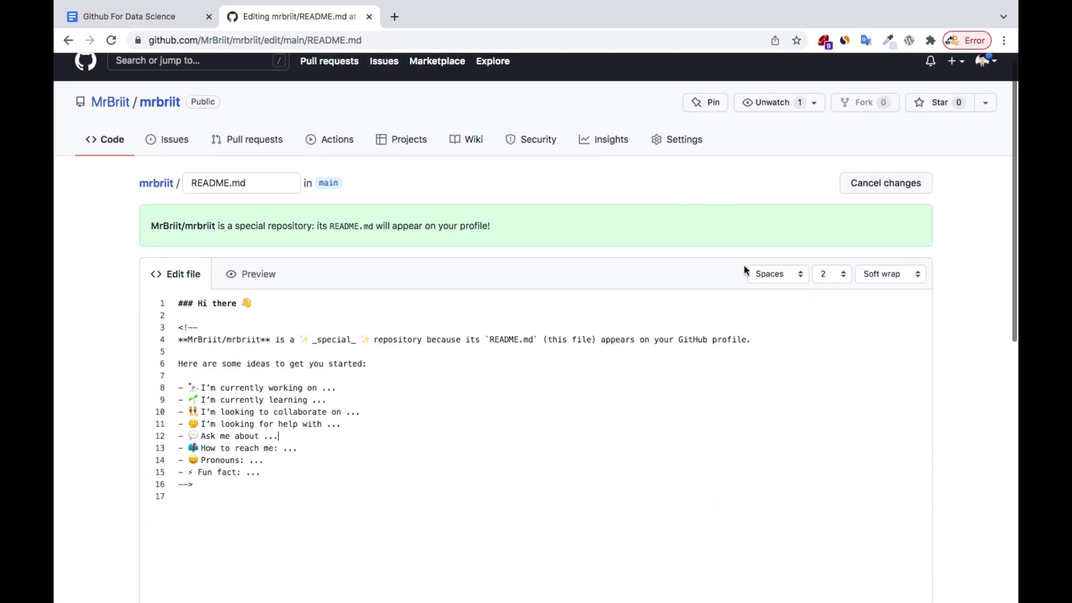
{"action": "left_click", "coordinate": [869, 191]}
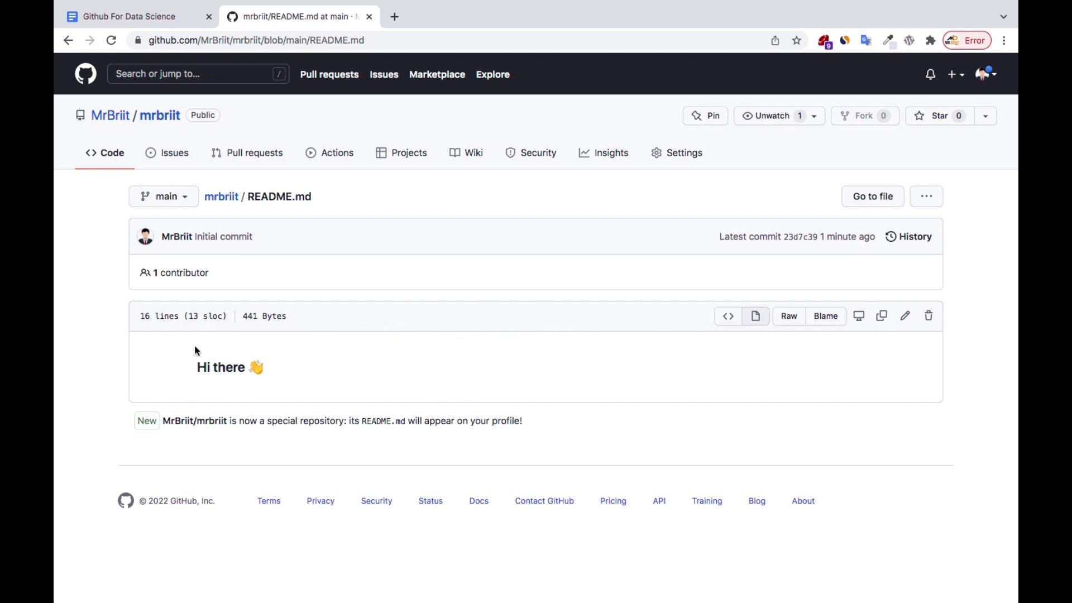
Step: Return to the repository's main page and check the options for adding files
{"action": "left_click", "coordinate": [225, 196]}
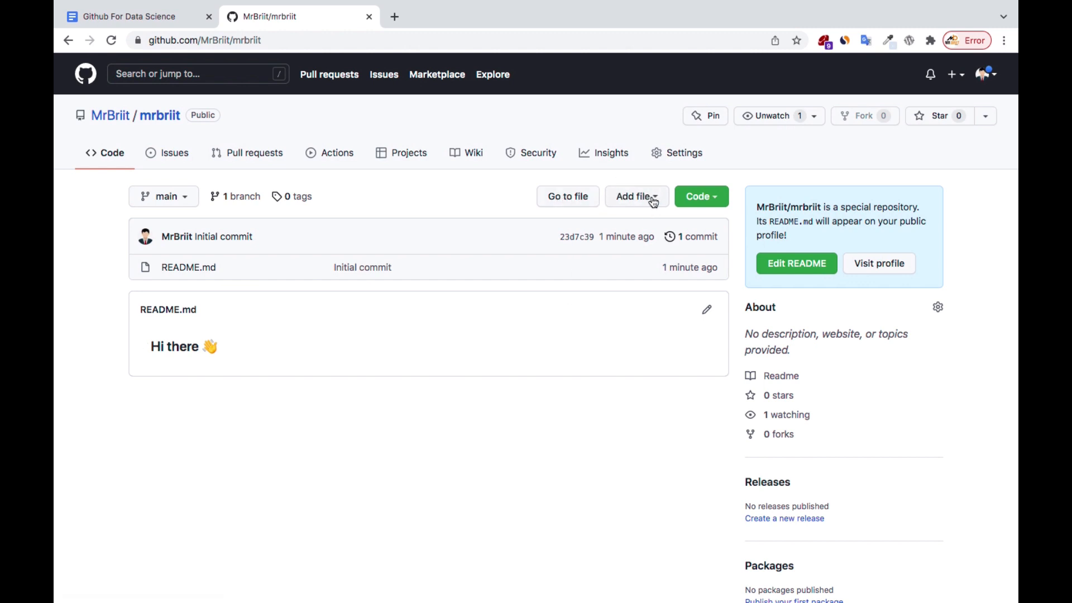
{"action": "left_click", "coordinate": [654, 200]}
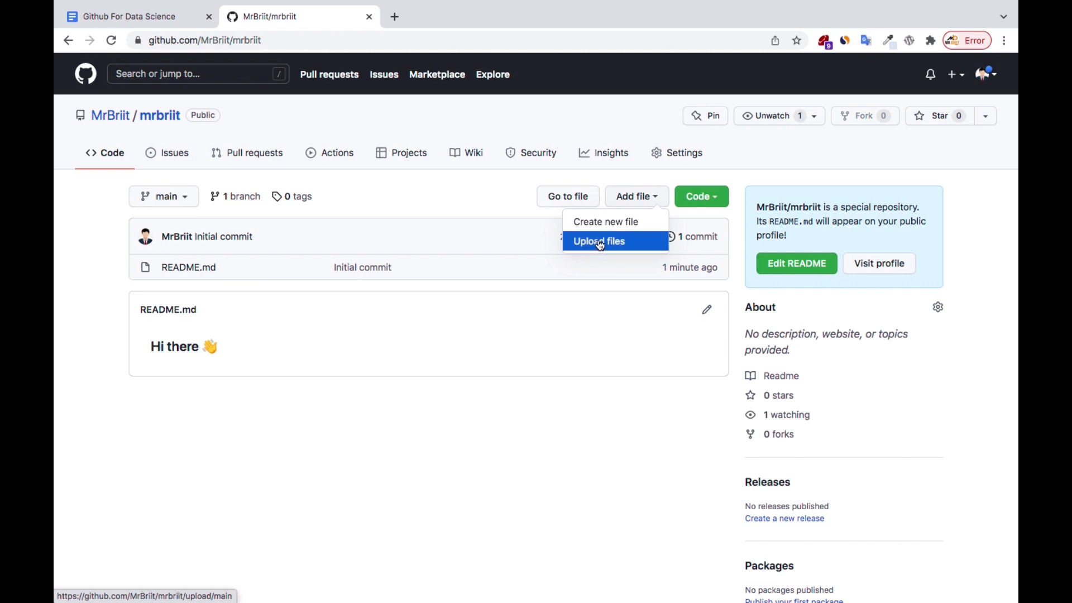
{"action": "left_click", "coordinate": [628, 353]}
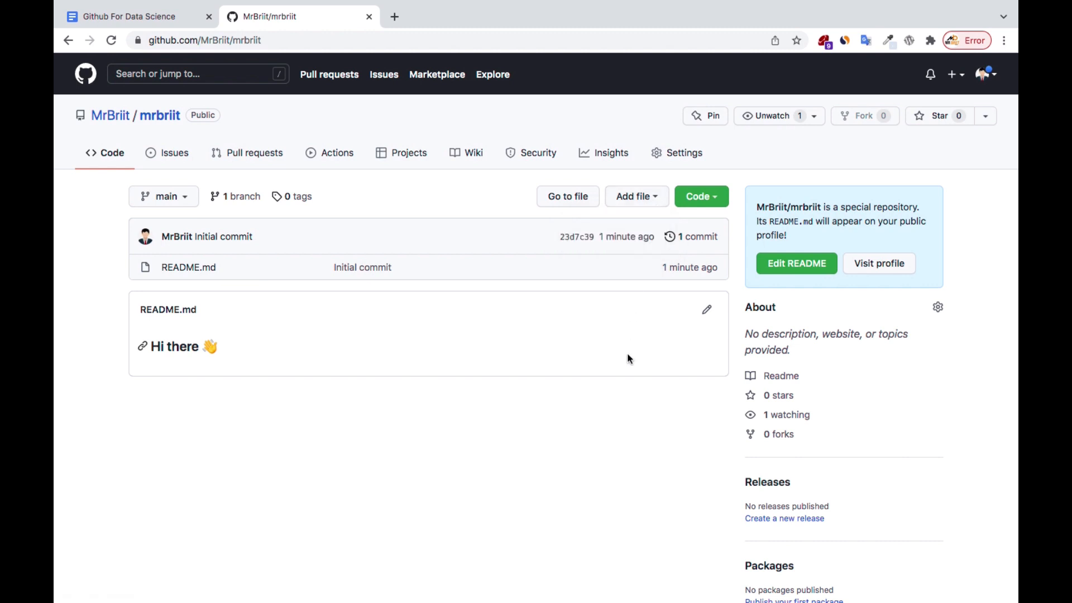
Step: Visit the account's public profile and examine the README section above the popular repositories and contributions
{"action": "left_click", "coordinate": [867, 275]}
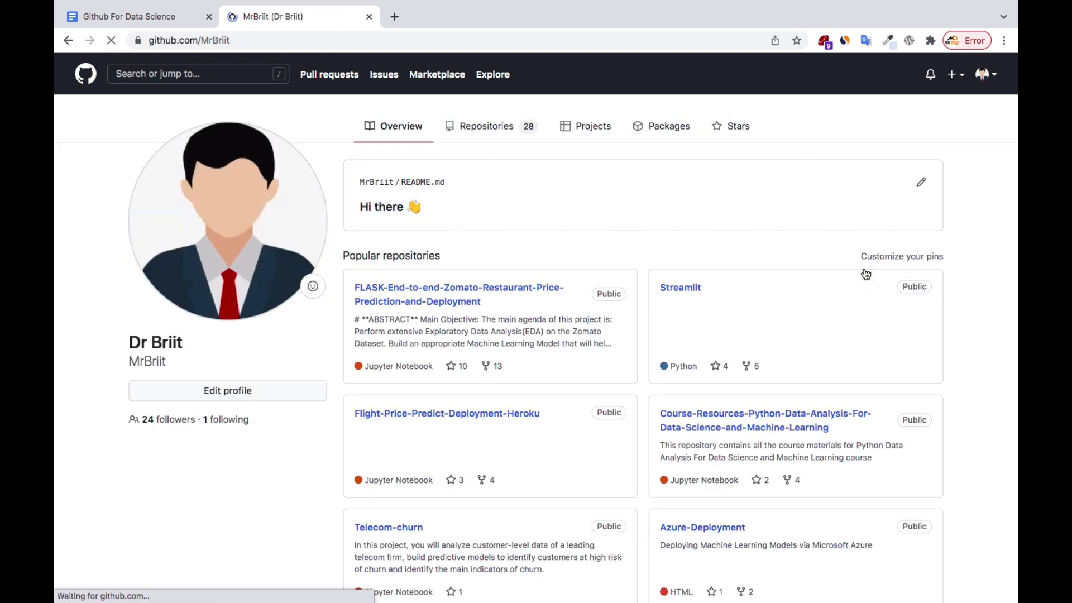
{"action": "scroll", "coordinate": [622, 413], "scroll_direction": "down", "scroll_amount": 3}
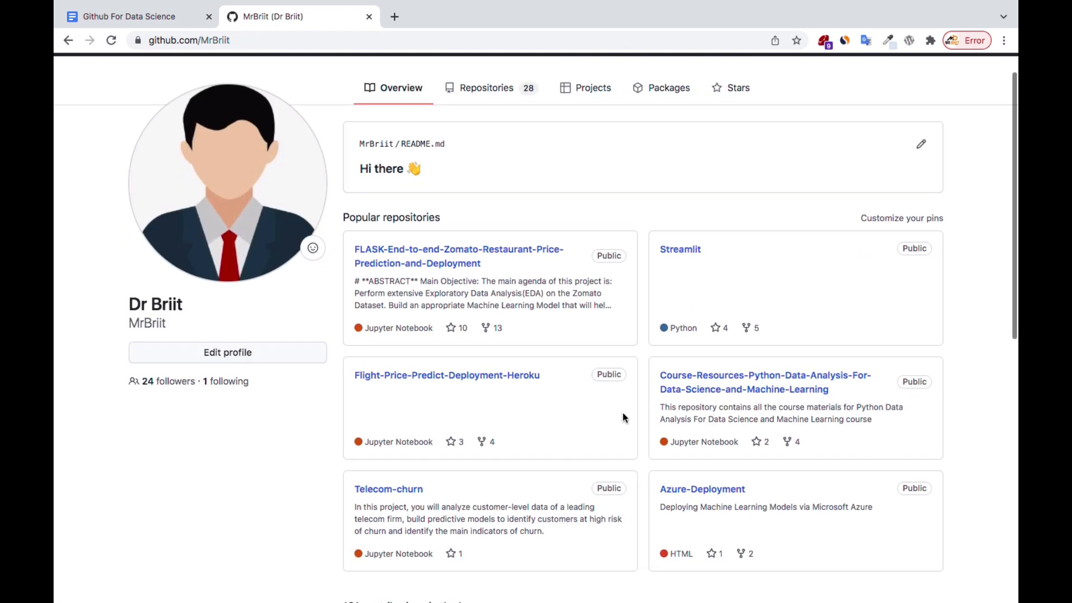
{"action": "scroll", "coordinate": [734, 397], "scroll_direction": "down", "scroll_amount": 3}
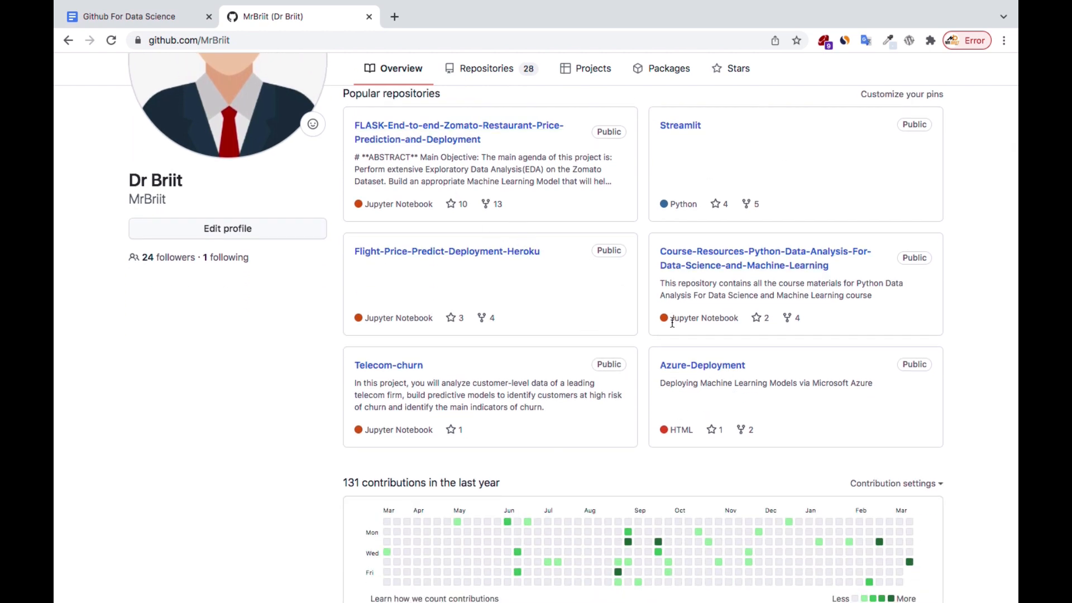
{"action": "scroll", "coordinate": [731, 318], "scroll_direction": "up", "scroll_amount": 4}
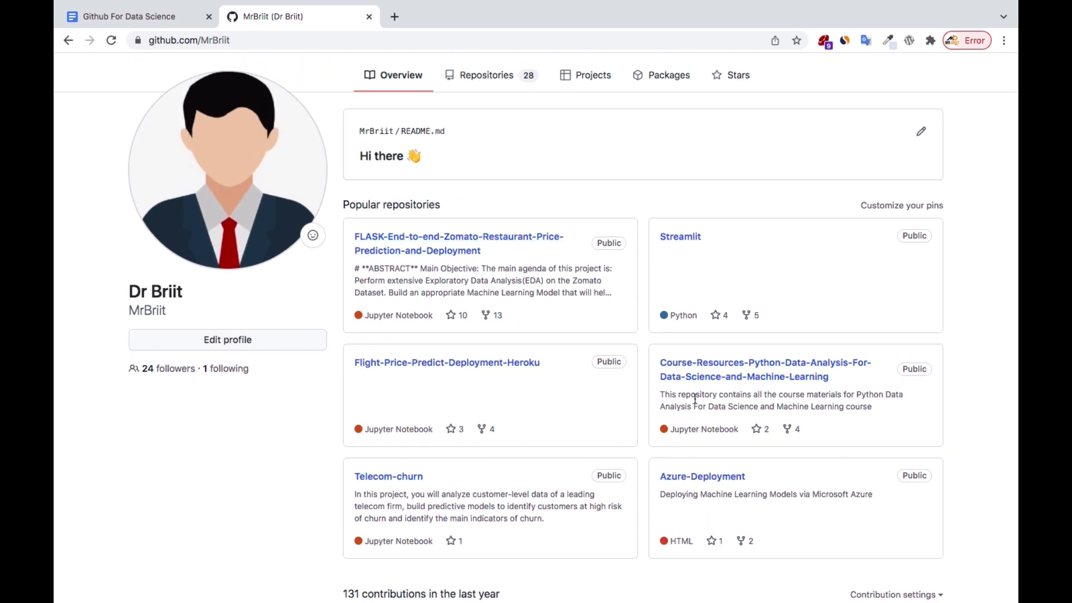
{"action": "scroll", "coordinate": [462, 375], "scroll_direction": "up", "scroll_amount": 2}
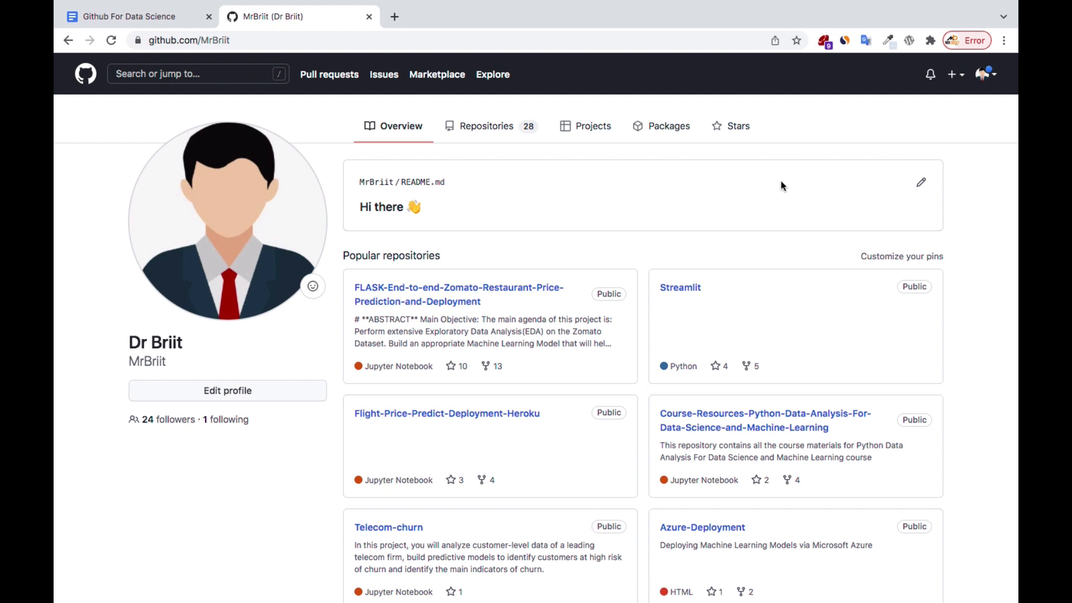
Step: Open the README for editing from the profile page and go back to the repository's main page
{"action": "left_click", "coordinate": [919, 186]}
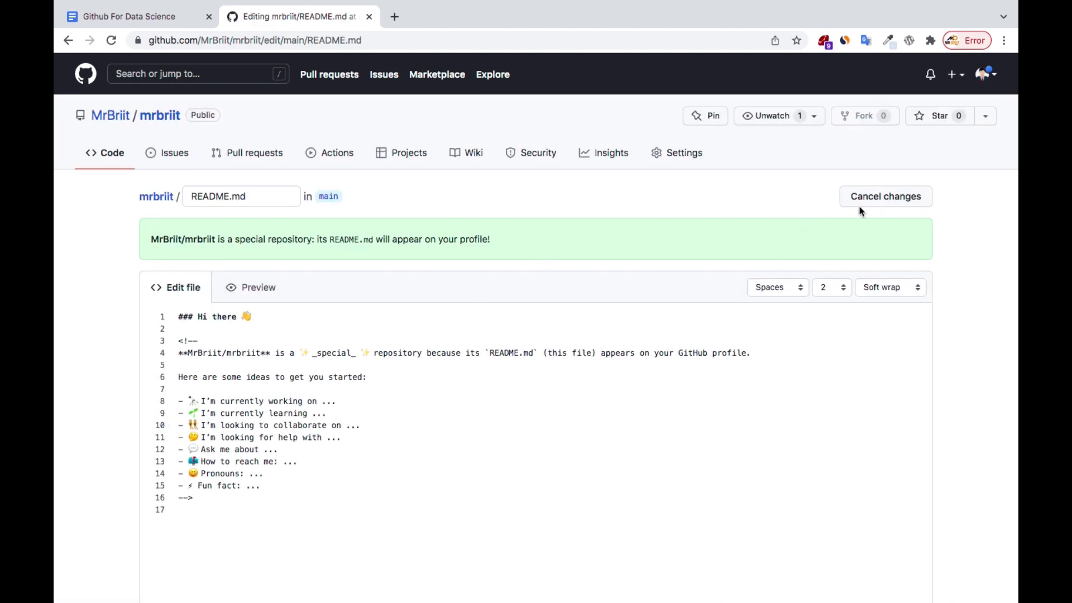
{"action": "left_click", "coordinate": [157, 197]}
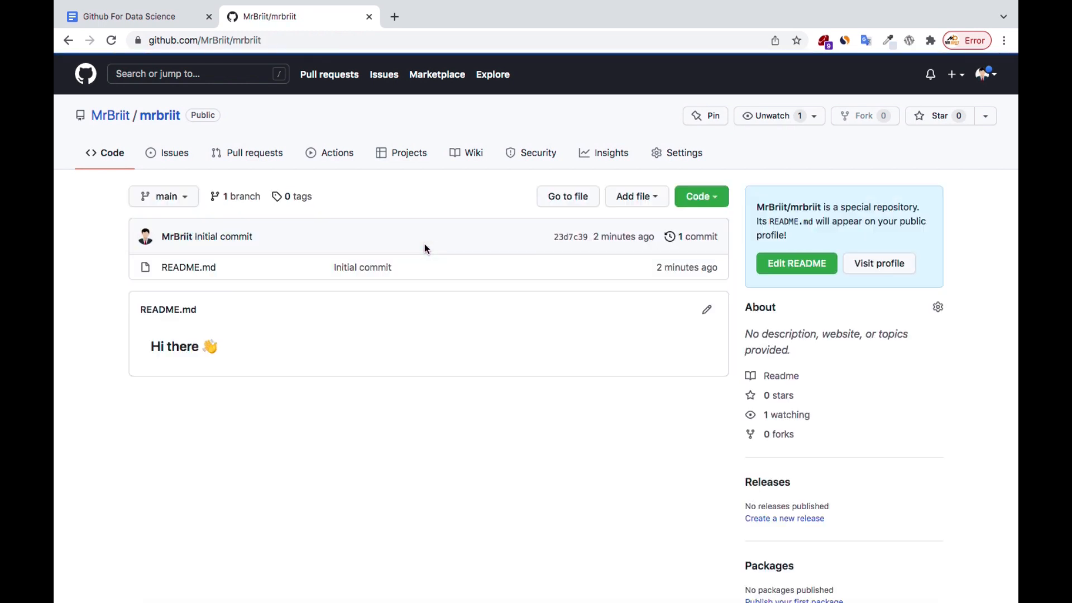
Step: Check the options for adding files to the profile repository
{"action": "left_click", "coordinate": [637, 197]}
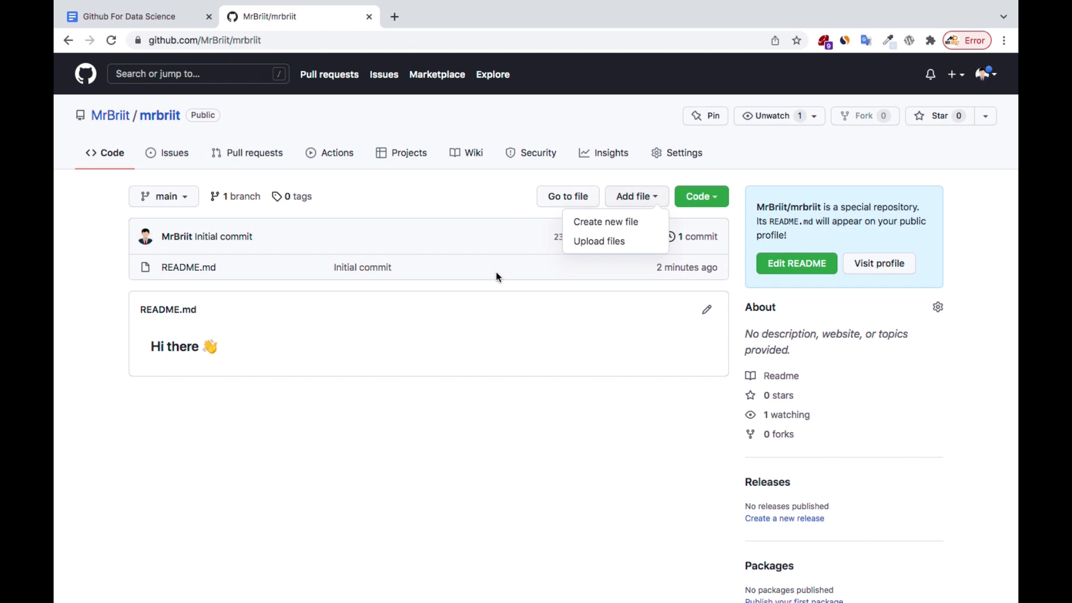
{"action": "left_click", "coordinate": [463, 332]}
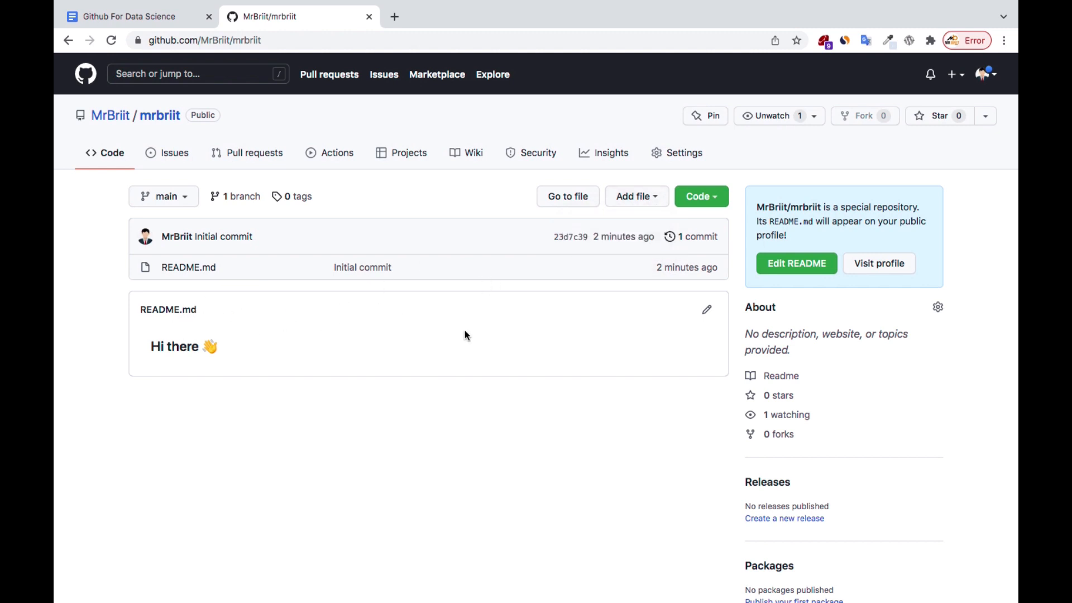
Step: Open the readme.so website from the link under "Repository for your projects" in the Github For Data Science guide
{"action": "left_click", "coordinate": [131, 17]}
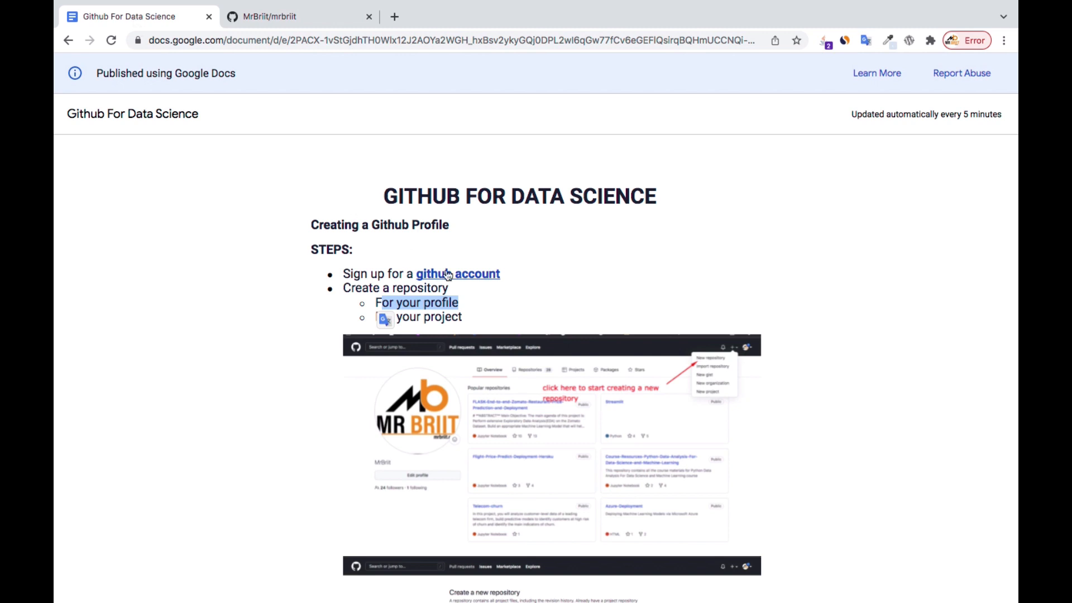
{"action": "scroll", "coordinate": [514, 300], "scroll_direction": "down", "scroll_amount": 5}
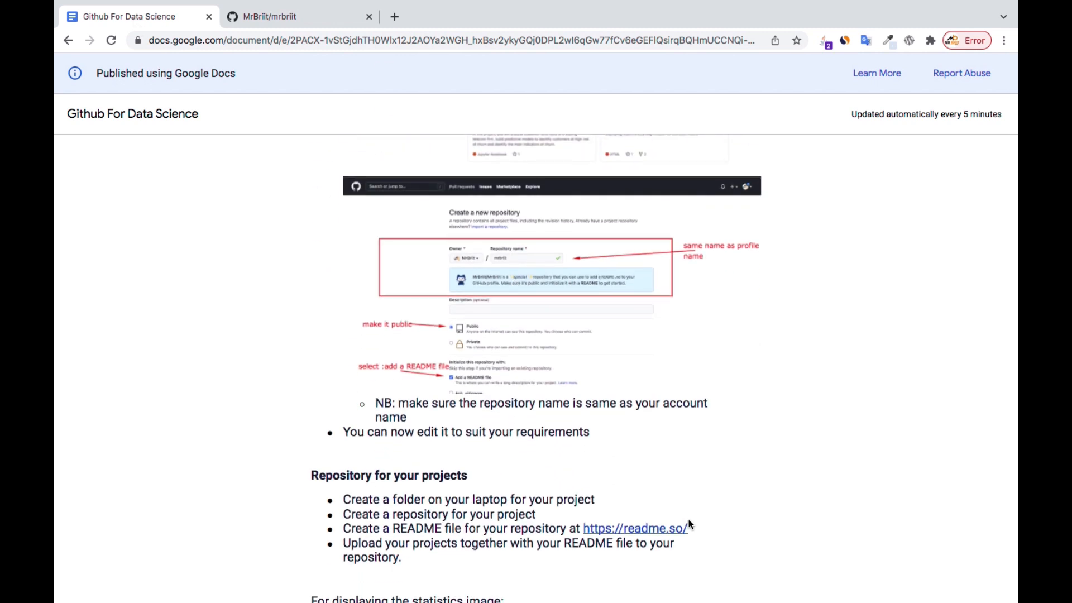
{"action": "left_click_drag", "start_coordinate": [698, 527], "coordinate": [586, 528]}
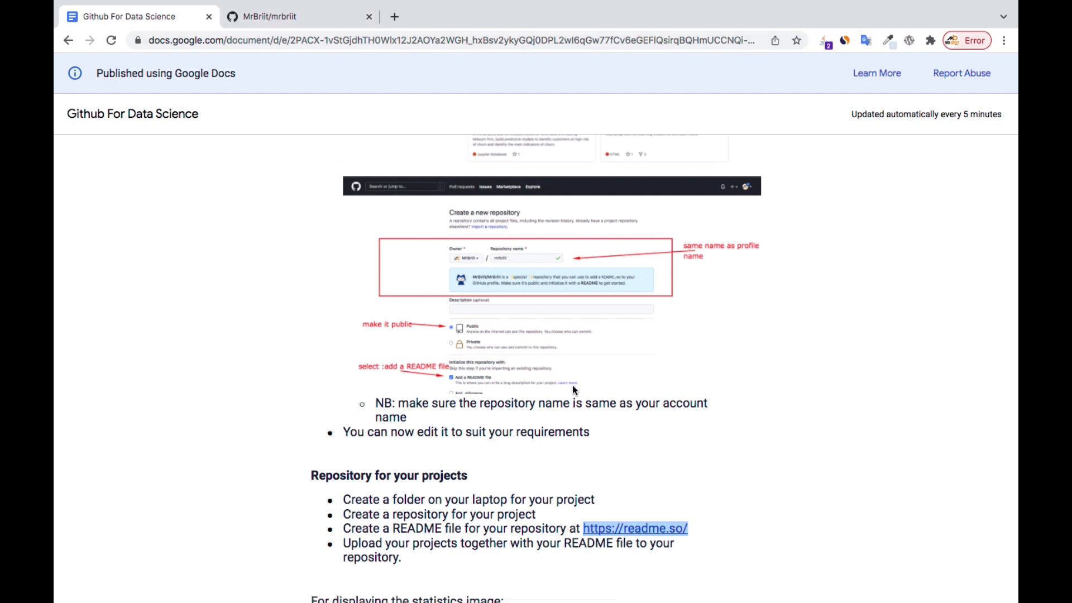
{"action": "left_click", "coordinate": [615, 528]}
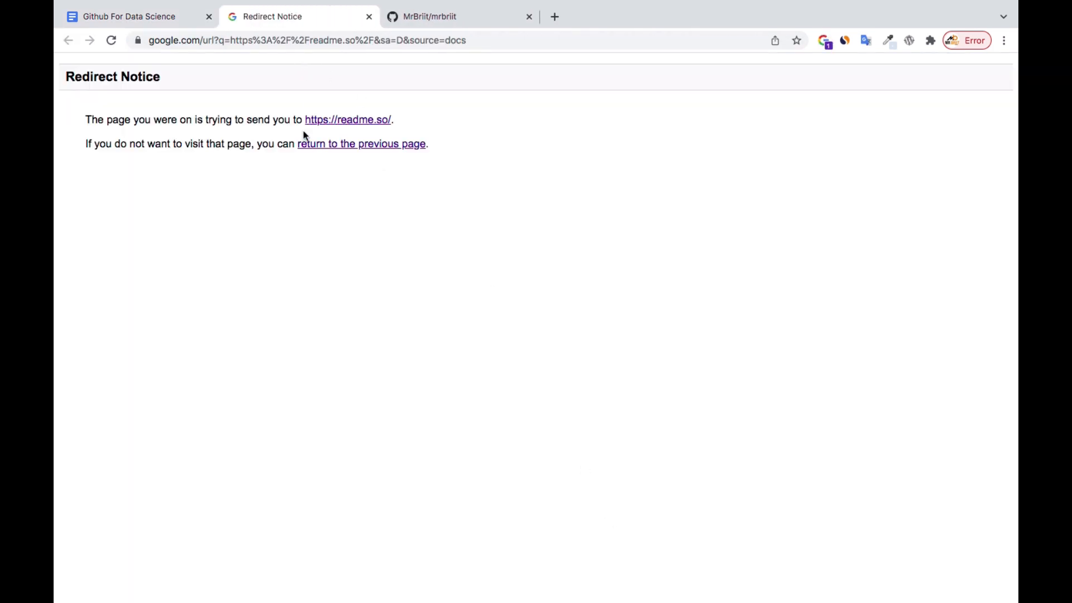
{"action": "left_click", "coordinate": [348, 123]}
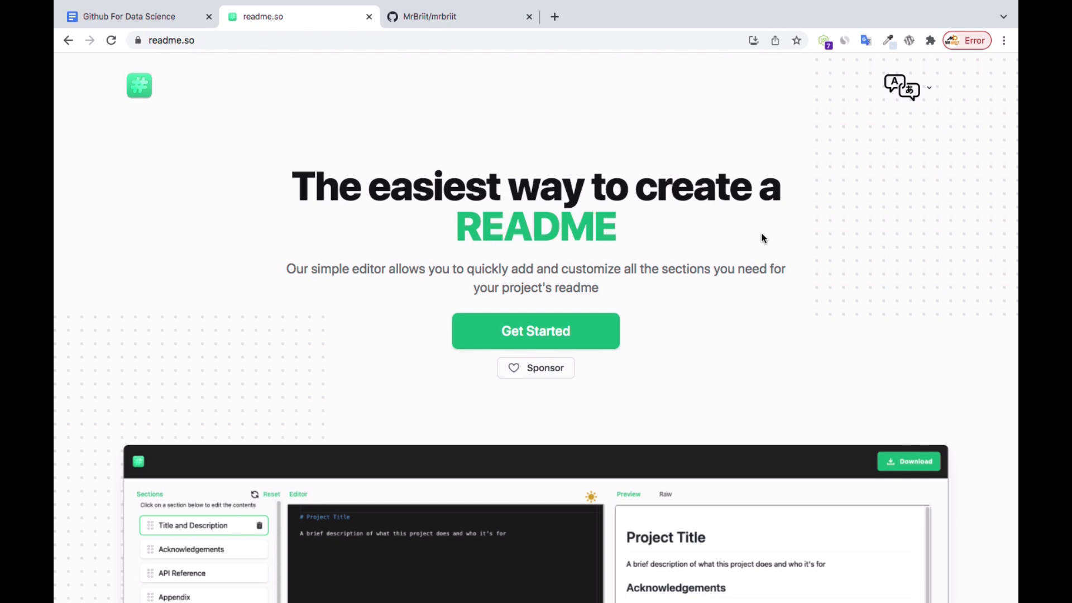
Step: Look over the readme.so home page and its sample editor with sections, editor and preview
{"action": "scroll", "coordinate": [594, 498], "scroll_direction": "down", "scroll_amount": 8}
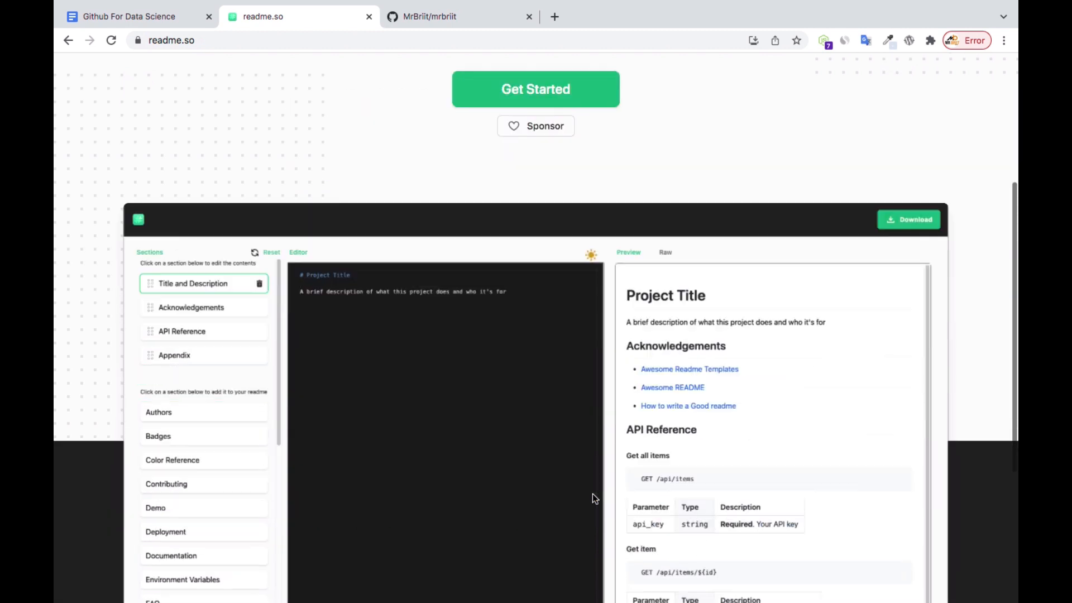
{"action": "scroll", "coordinate": [595, 500], "scroll_direction": "up", "scroll_amount": 4}
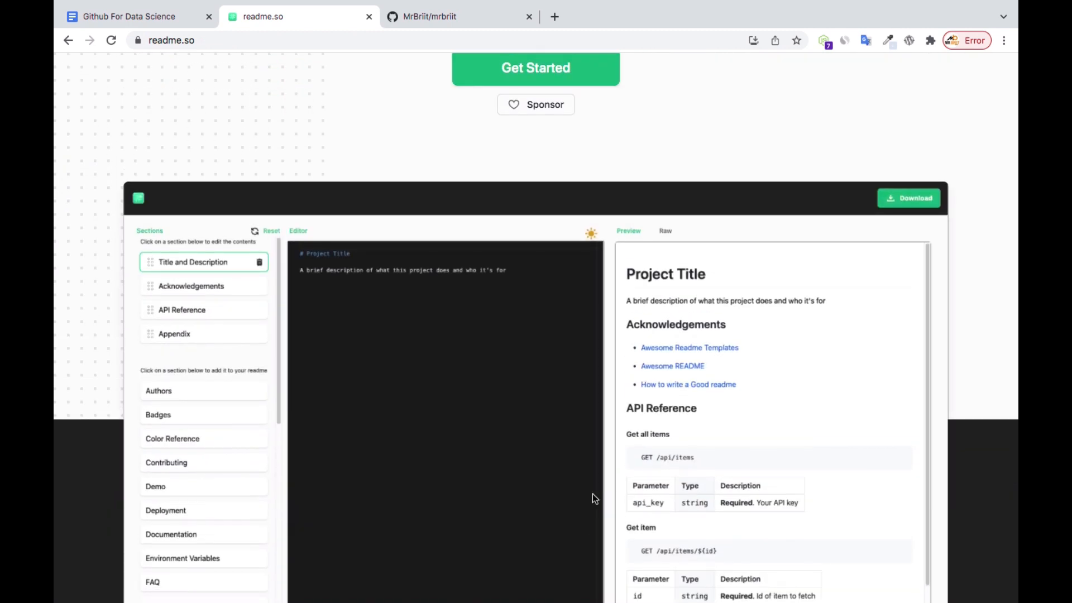
{"action": "scroll", "coordinate": [593, 497], "scroll_direction": "up", "scroll_amount": 5}
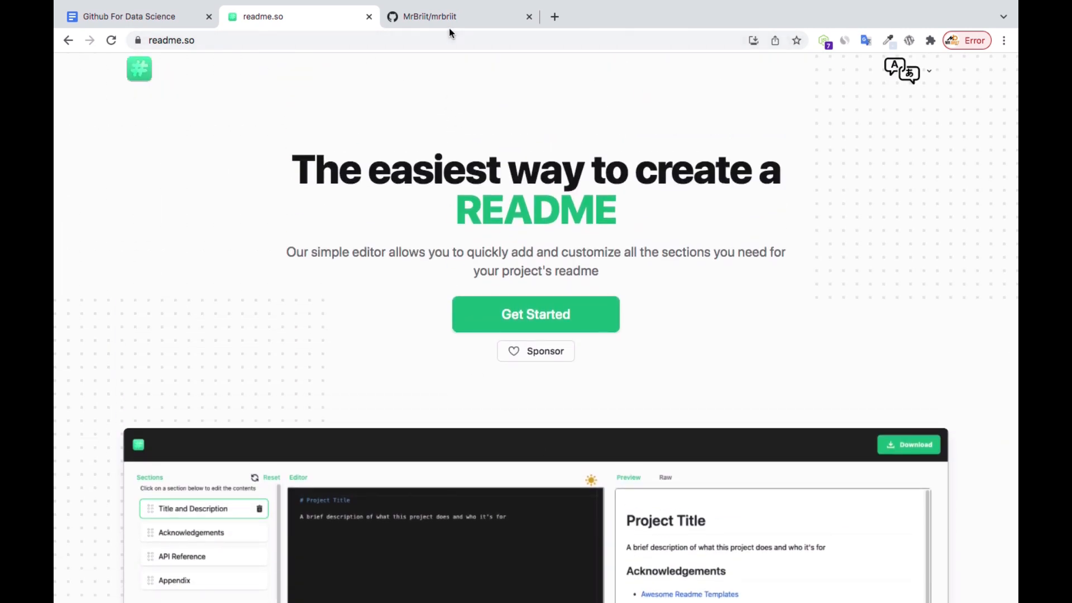
Step: Switch back to GitHub and open the Netflix-Recommender-System-and-Deployment repository from the account's repository list
{"action": "left_click", "coordinate": [438, 18]}
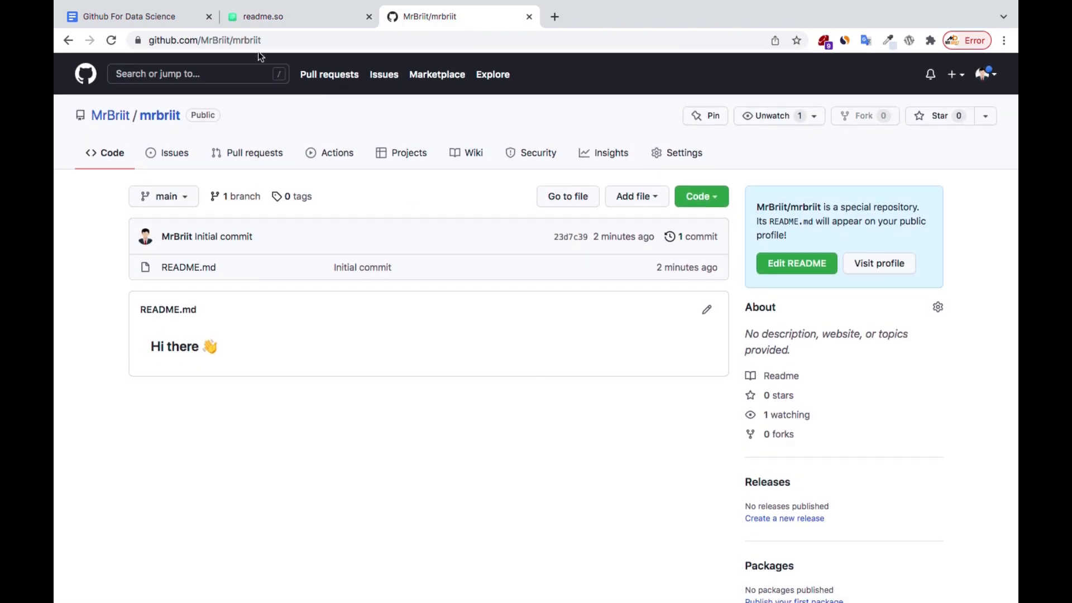
{"action": "scroll", "coordinate": [264, 157], "scroll_direction": "up", "scroll_amount": 2}
{"action": "left_click", "coordinate": [117, 124]}
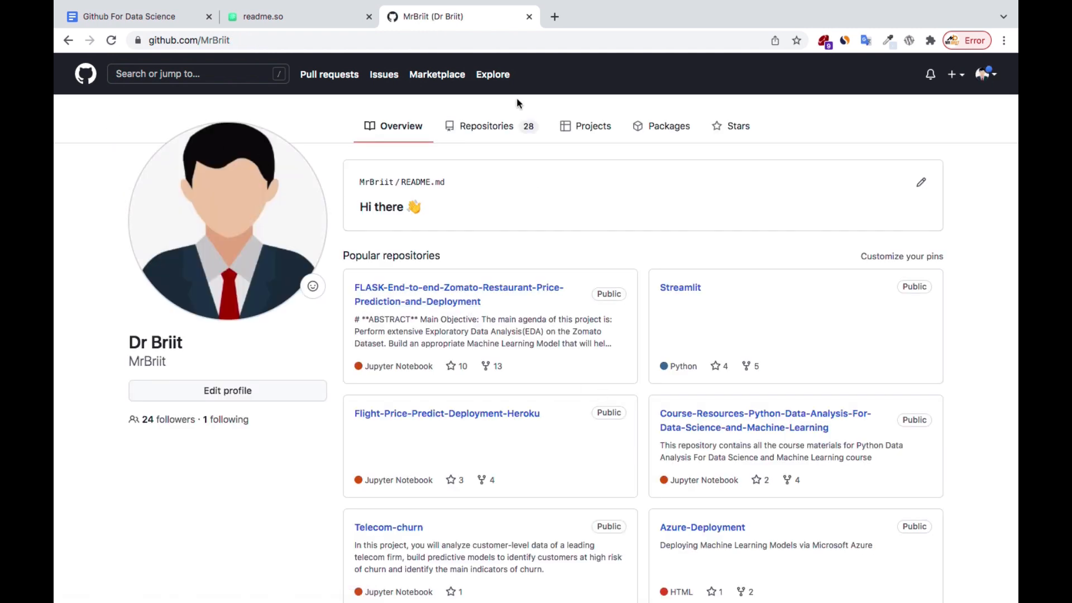
{"action": "left_click", "coordinate": [515, 128]}
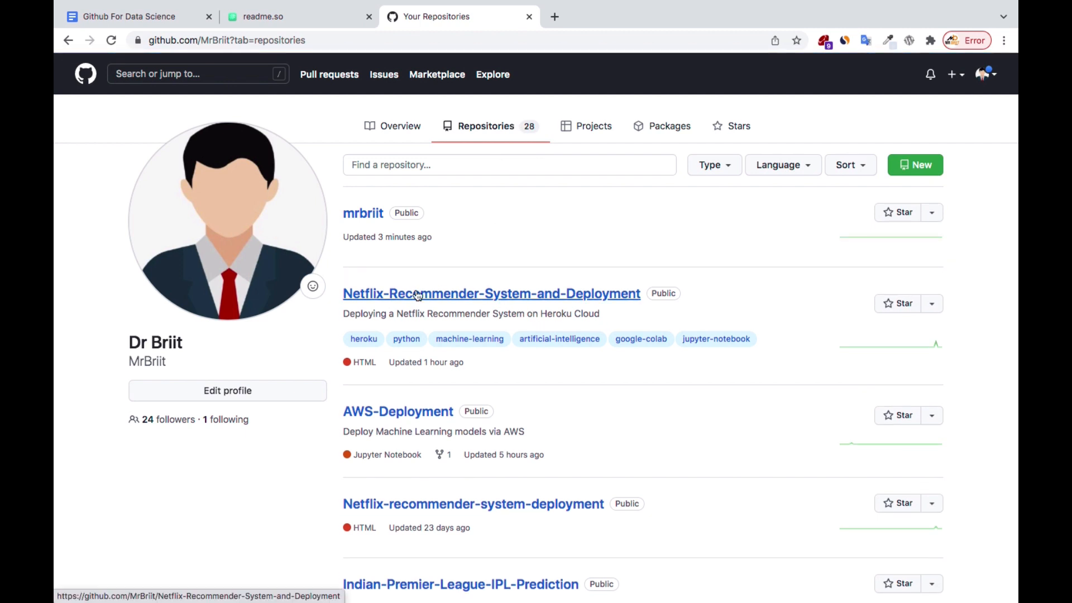
{"action": "left_click", "coordinate": [453, 297]}
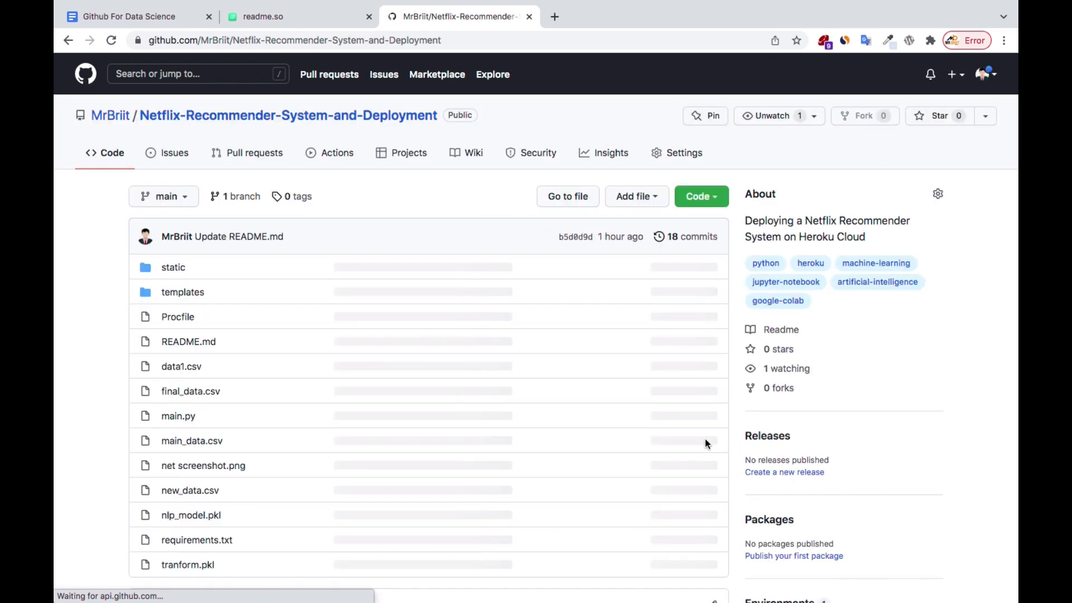
Step: Examine the Netflix recommender repository's file list and its whole README, from the project description to the badges
{"action": "scroll", "coordinate": [415, 400], "scroll_direction": "down", "scroll_amount": 8}
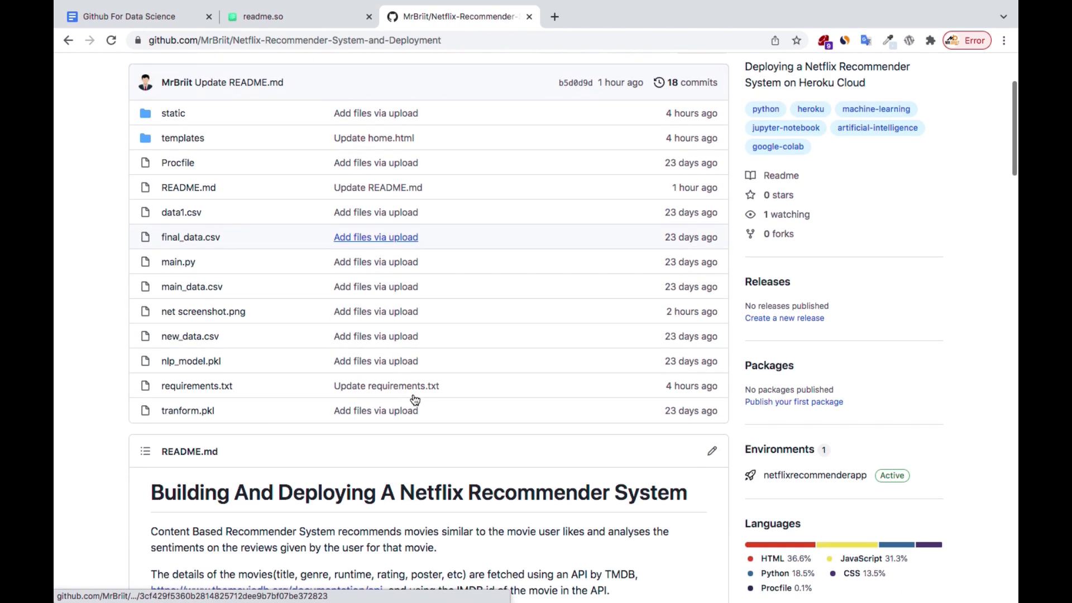
{"action": "scroll", "coordinate": [414, 395], "scroll_direction": "down", "scroll_amount": 2}
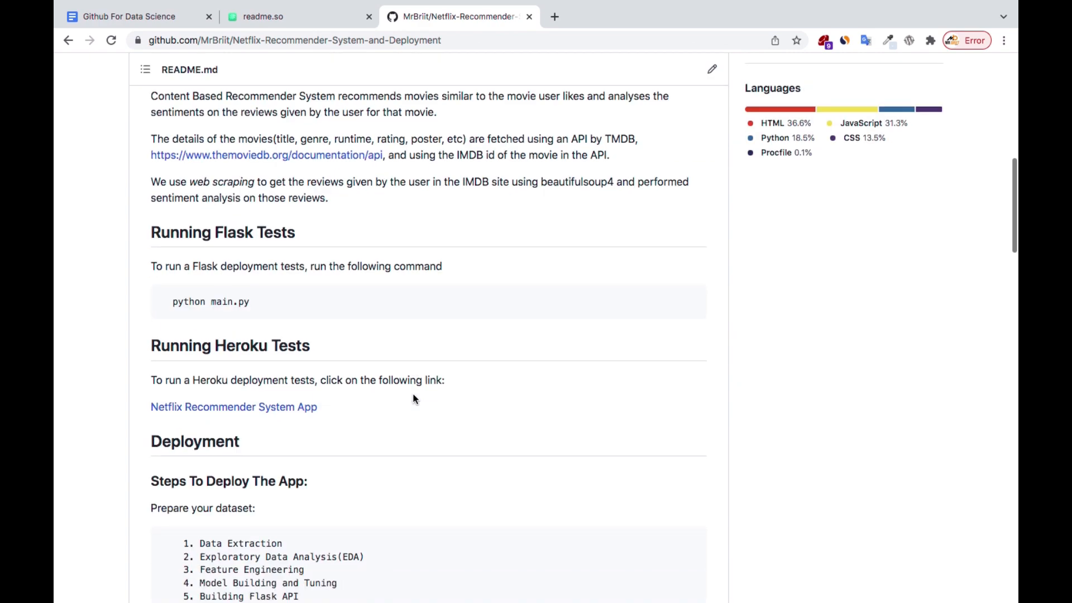
{"action": "scroll", "coordinate": [413, 396], "scroll_direction": "up", "scroll_amount": 2}
{"action": "scroll", "coordinate": [413, 396], "scroll_direction": "down", "scroll_amount": 12}
{"action": "scroll", "coordinate": [415, 399], "scroll_direction": "down", "scroll_amount": 4}
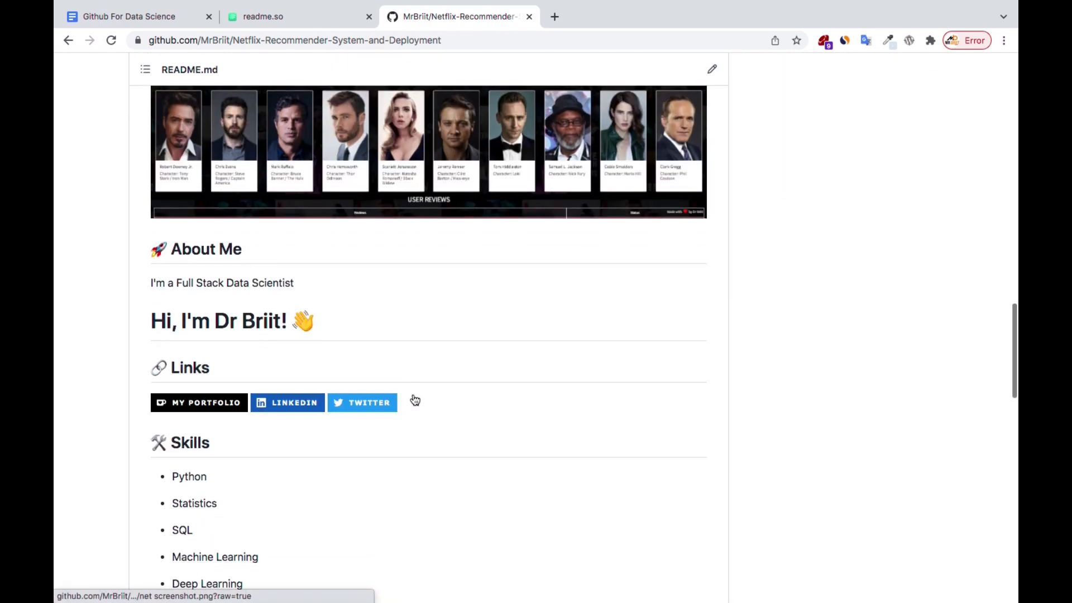
{"action": "scroll", "coordinate": [390, 464], "scroll_direction": "down", "scroll_amount": 12}
{"action": "scroll", "coordinate": [390, 467], "scroll_direction": "down", "scroll_amount": 8}
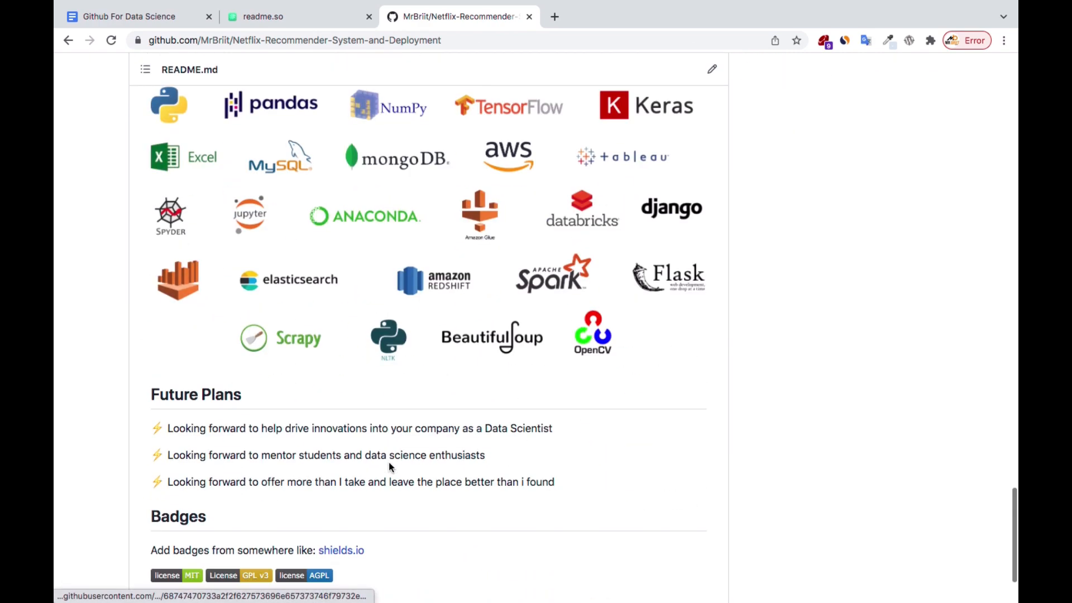
{"action": "scroll", "coordinate": [393, 391], "scroll_direction": "up", "scroll_amount": 17}
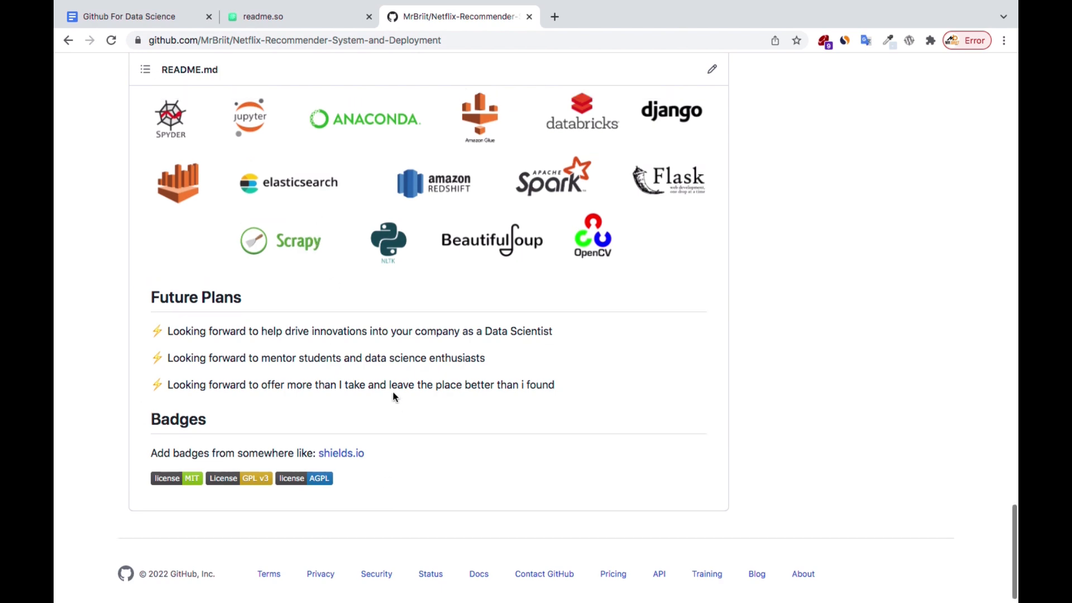
Step: Return to the readme.so home page and start its README editor
{"action": "left_click", "coordinate": [290, 19]}
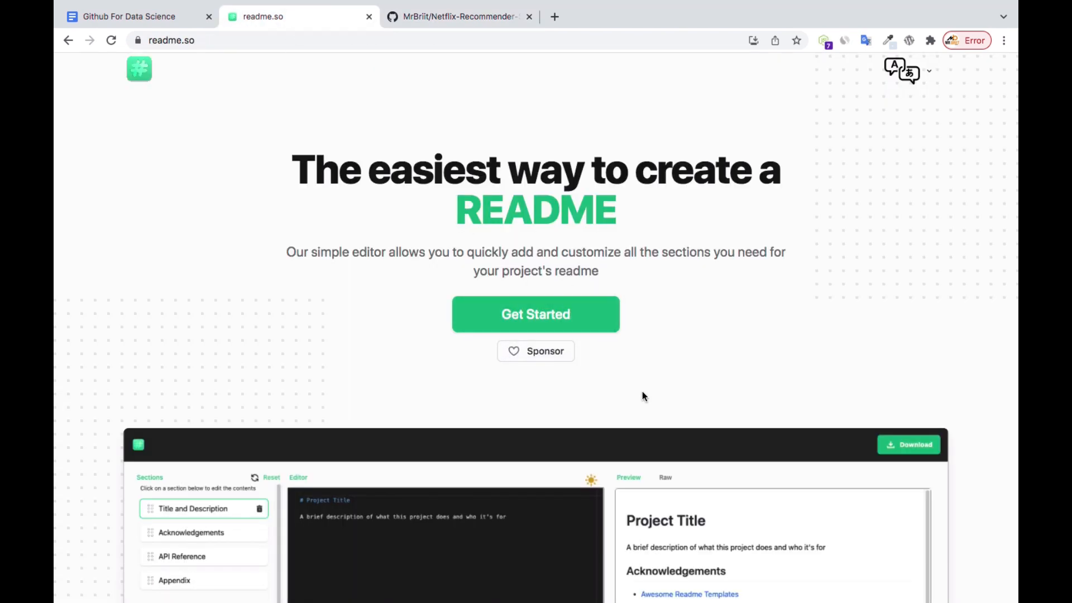
{"action": "scroll", "coordinate": [643, 396], "scroll_direction": "down", "scroll_amount": 6}
{"action": "scroll", "coordinate": [643, 396], "scroll_direction": "up", "scroll_amount": 4}
{"action": "scroll", "coordinate": [644, 395], "scroll_direction": "up", "scroll_amount": 1}
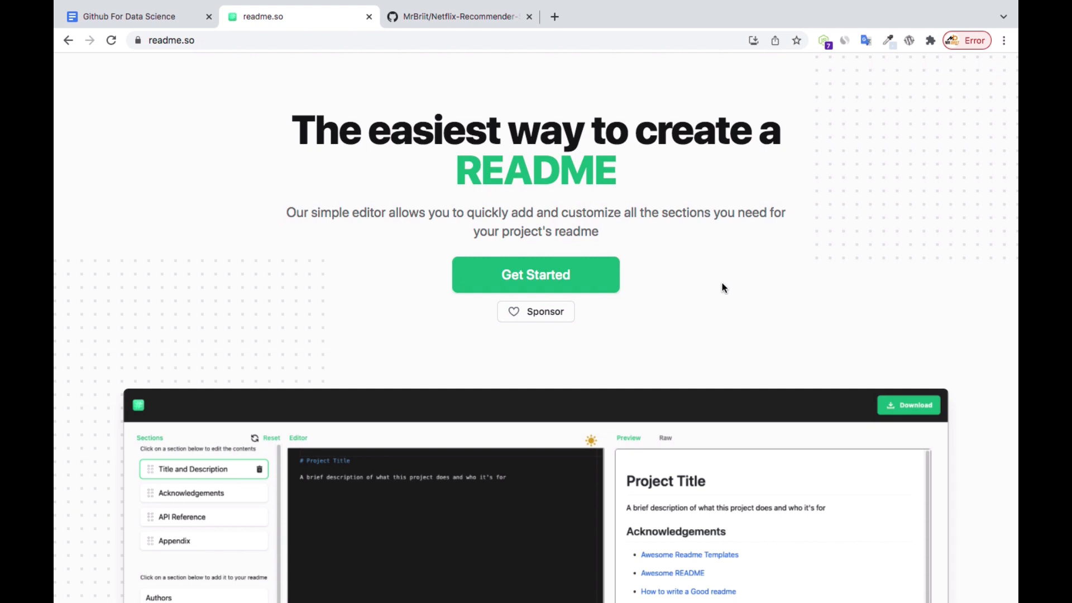
{"action": "left_click", "coordinate": [532, 278]}
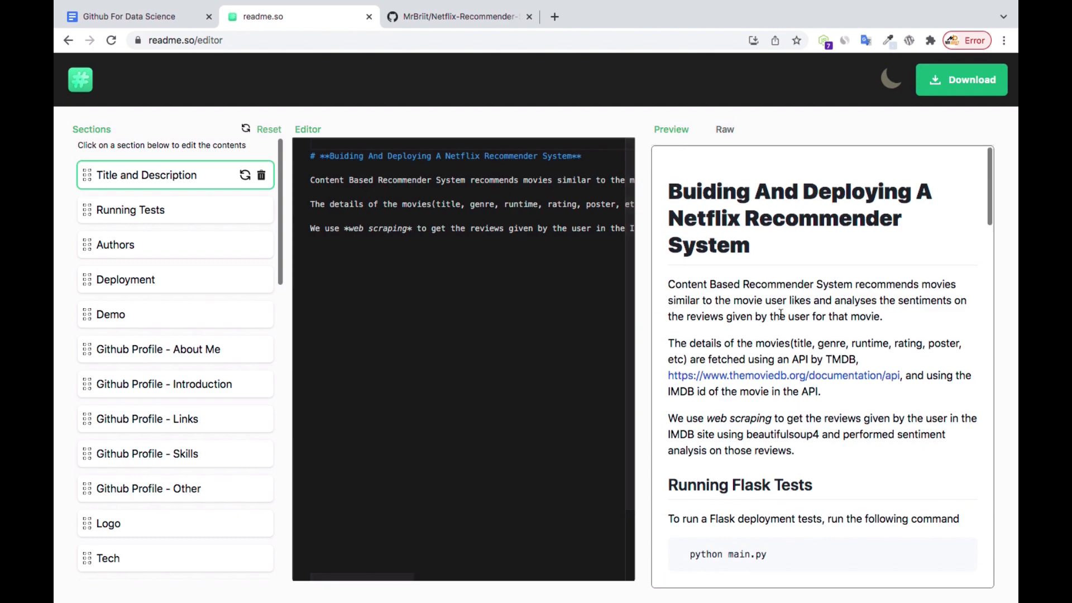
Step: Examine the README preview in the readme.so editor, covering tests, deployment steps, demo, journey summary, stats, tech stack and badges
{"action": "scroll", "coordinate": [780, 313], "scroll_direction": "down", "scroll_amount": 20}
{"action": "scroll", "coordinate": [781, 316], "scroll_direction": "down", "scroll_amount": 5}
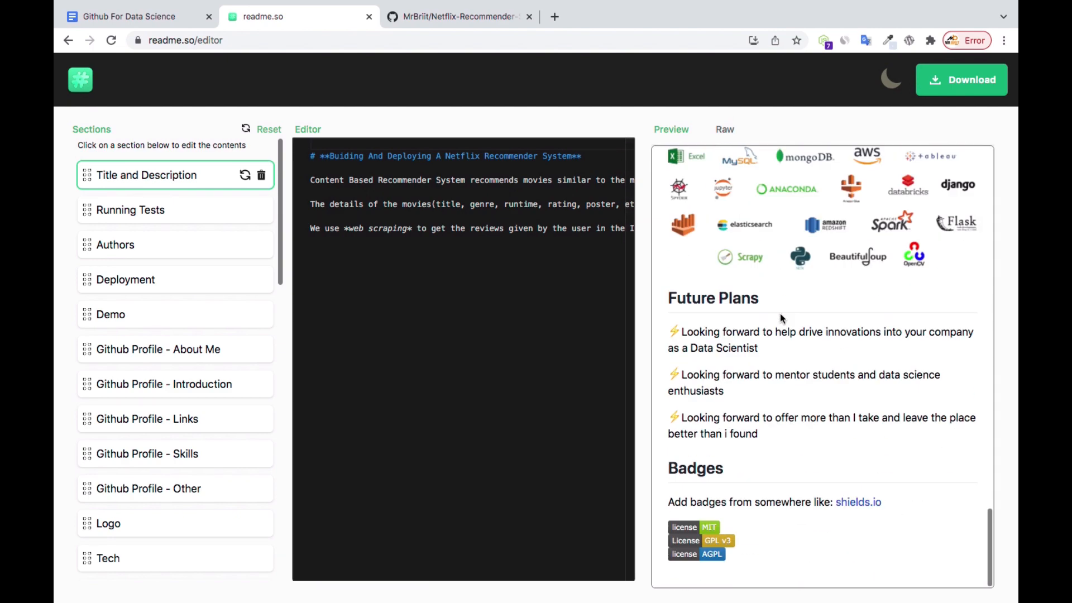
{"action": "scroll", "coordinate": [780, 316], "scroll_direction": "up", "scroll_amount": 20}
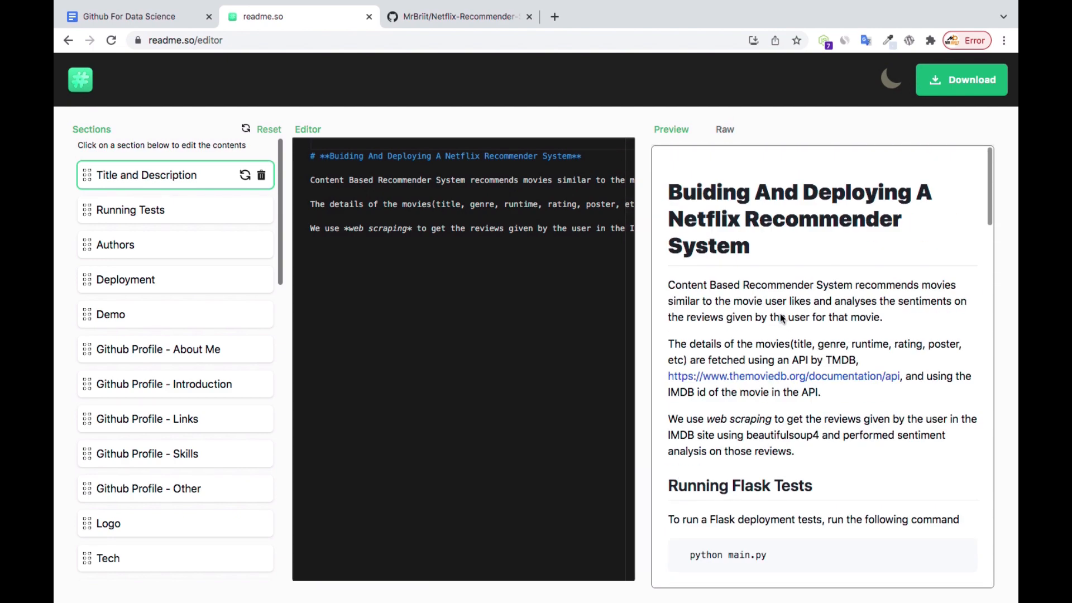
{"action": "scroll", "coordinate": [771, 284], "scroll_direction": "down", "scroll_amount": 3}
{"action": "scroll", "coordinate": [769, 284], "scroll_direction": "down", "scroll_amount": 2}
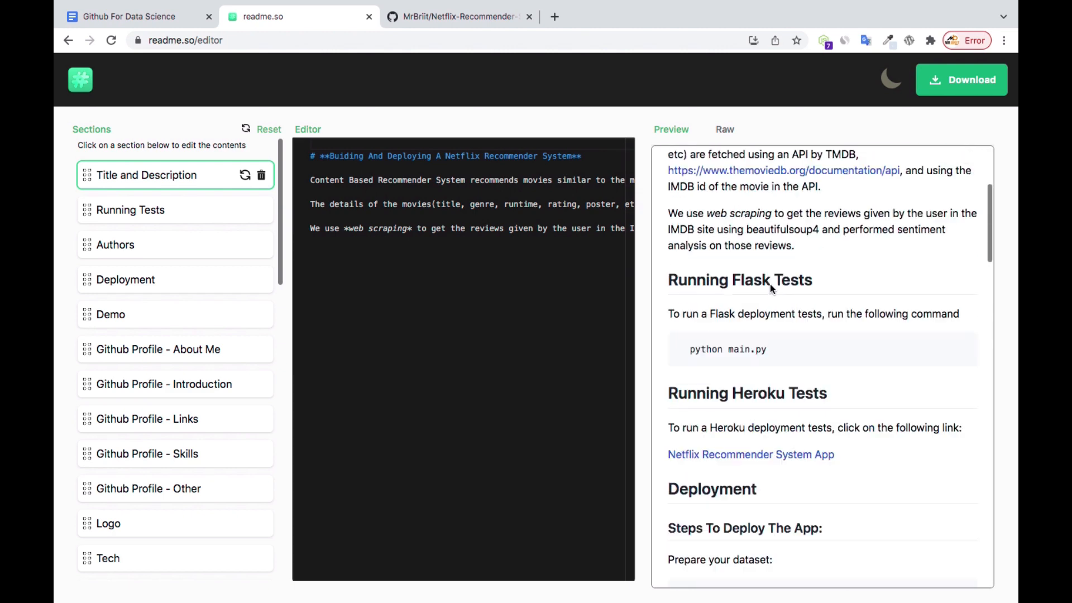
{"action": "scroll", "coordinate": [770, 284], "scroll_direction": "up", "scroll_amount": 5}
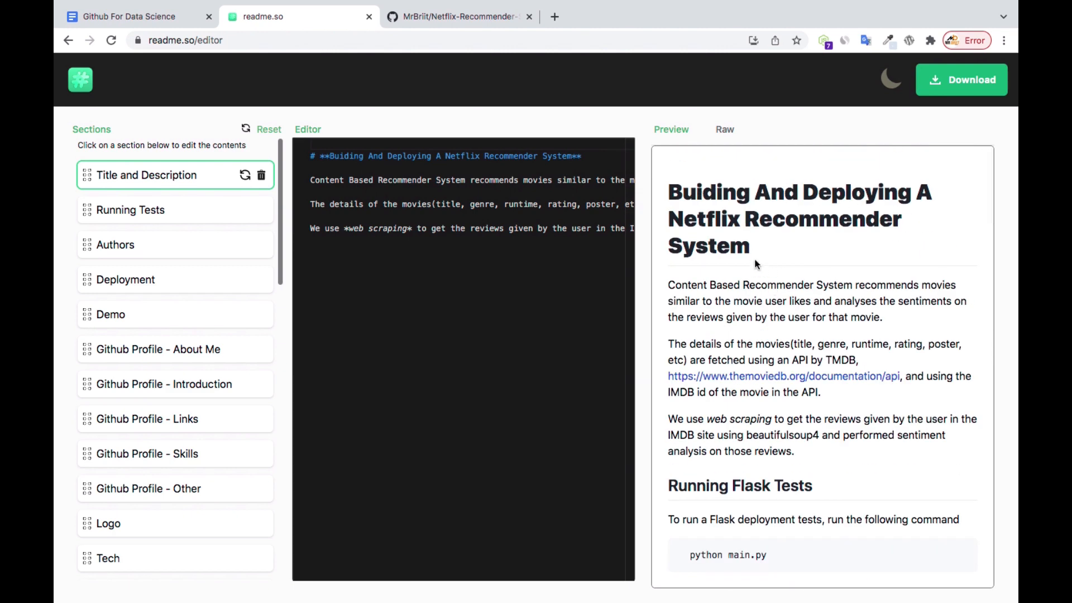
{"action": "scroll", "coordinate": [709, 425], "scroll_direction": "down", "scroll_amount": 15}
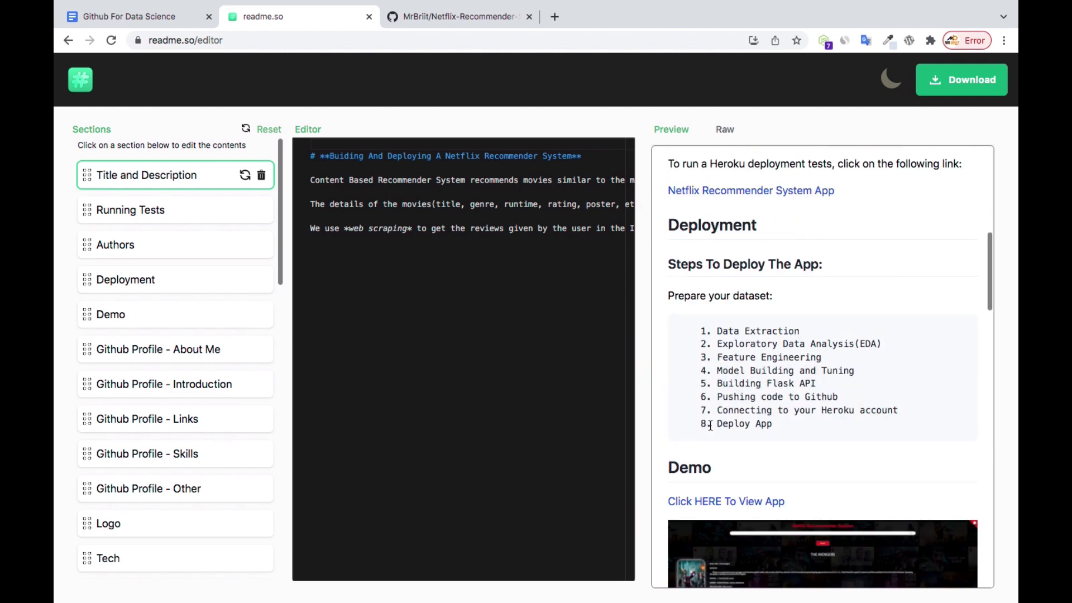
{"action": "scroll", "coordinate": [711, 423], "scroll_direction": "down", "scroll_amount": 15}
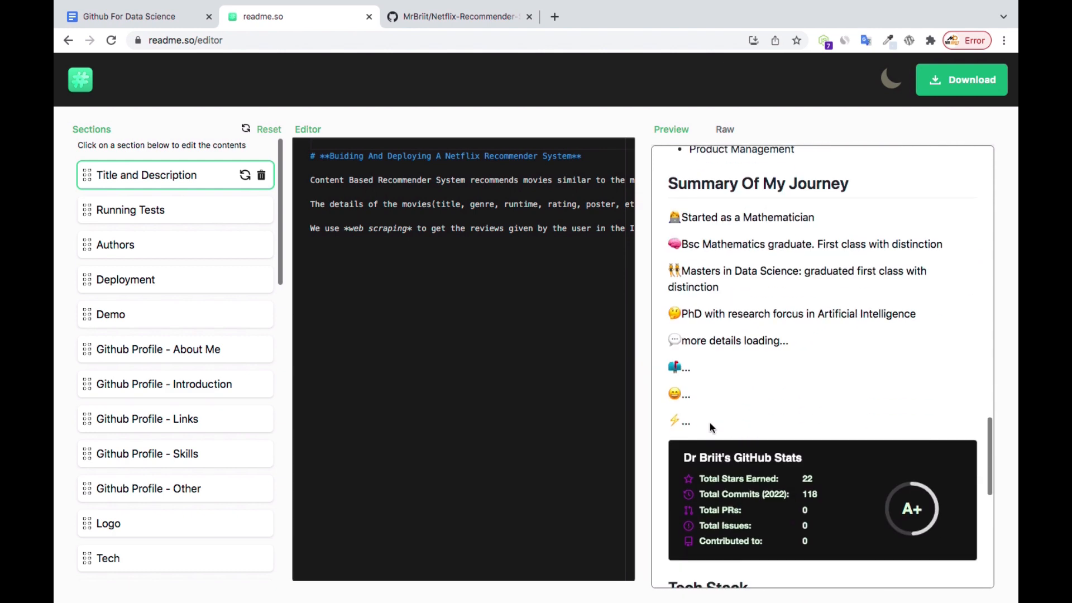
Step: Compare the editor preview with the README published in the Netflix recommender repository on GitHub, down to its Tech Stack section
{"action": "left_click", "coordinate": [459, 16]}
{"action": "scroll", "coordinate": [404, 281], "scroll_direction": "up", "scroll_amount": 10}
{"action": "scroll", "coordinate": [404, 280], "scroll_direction": "up", "scroll_amount": 5}
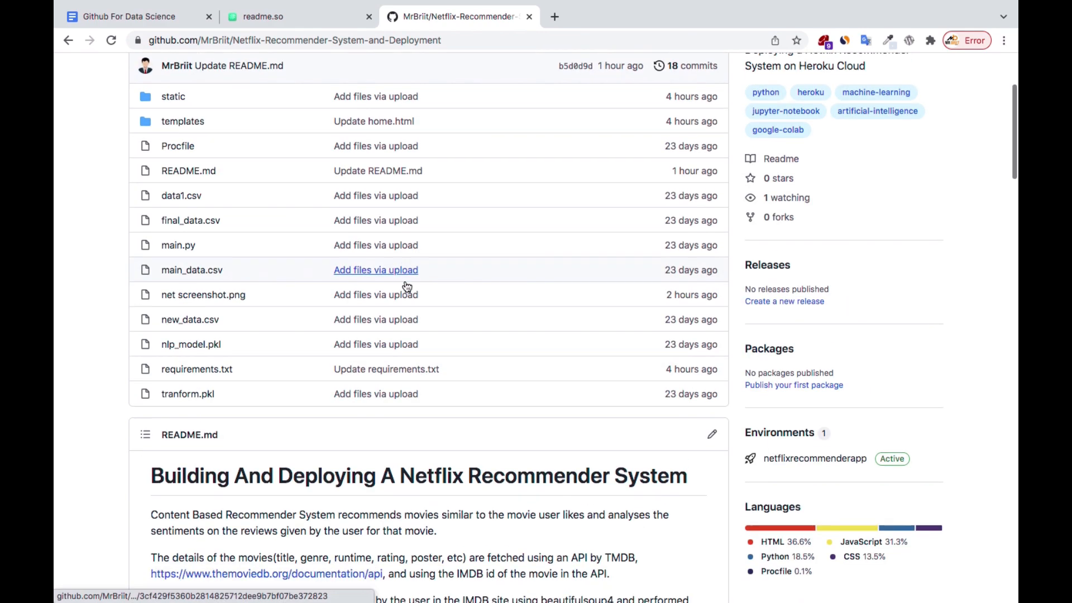
{"action": "scroll", "coordinate": [232, 241], "scroll_direction": "down", "scroll_amount": 4}
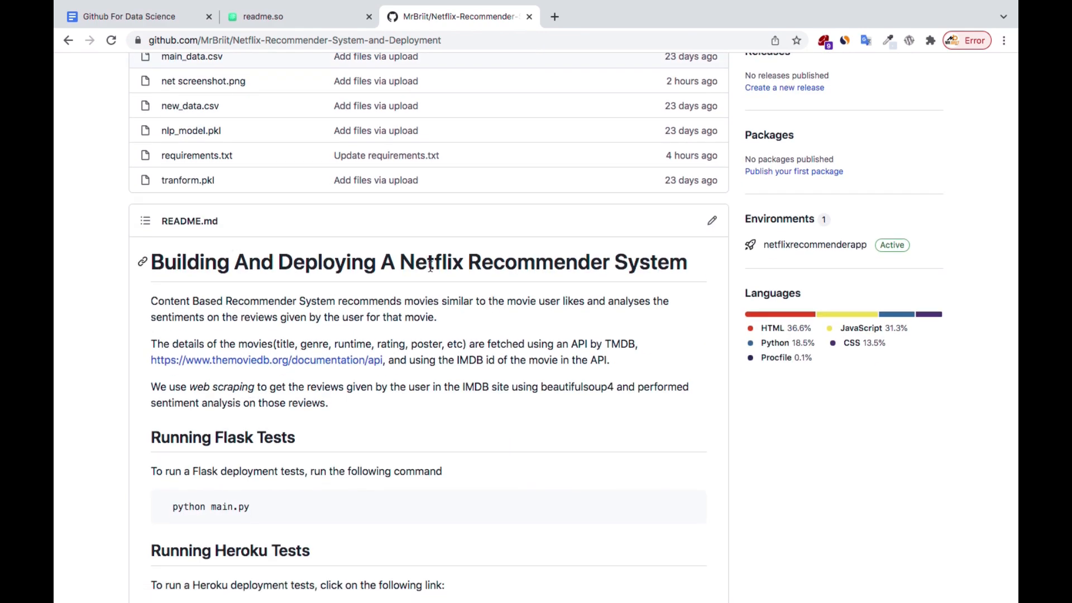
{"action": "scroll", "coordinate": [331, 446], "scroll_direction": "down", "scroll_amount": 20}
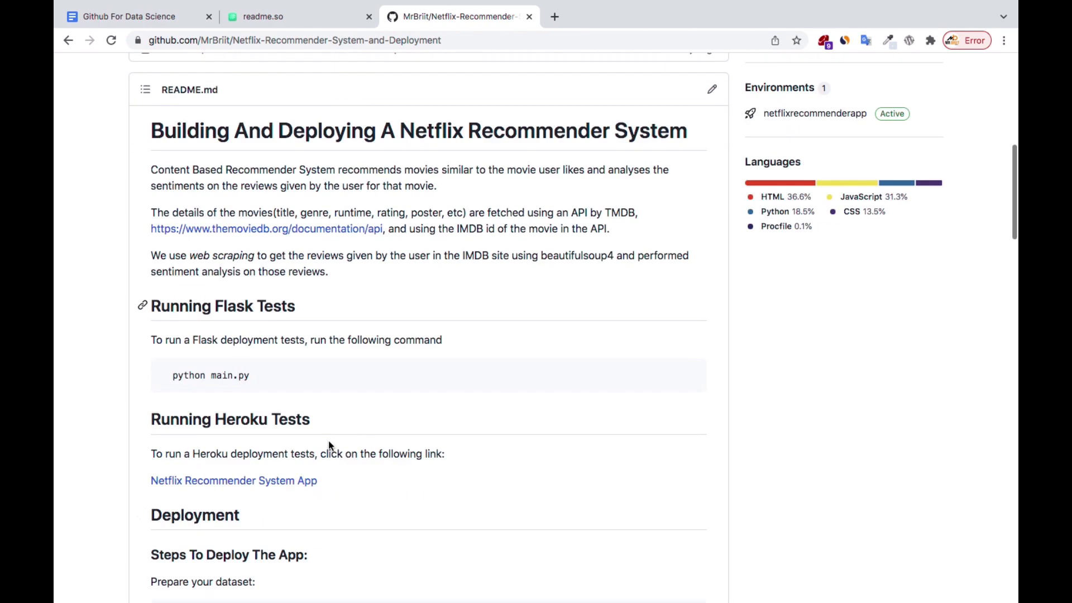
{"action": "scroll", "coordinate": [331, 446], "scroll_direction": "down", "scroll_amount": 4}
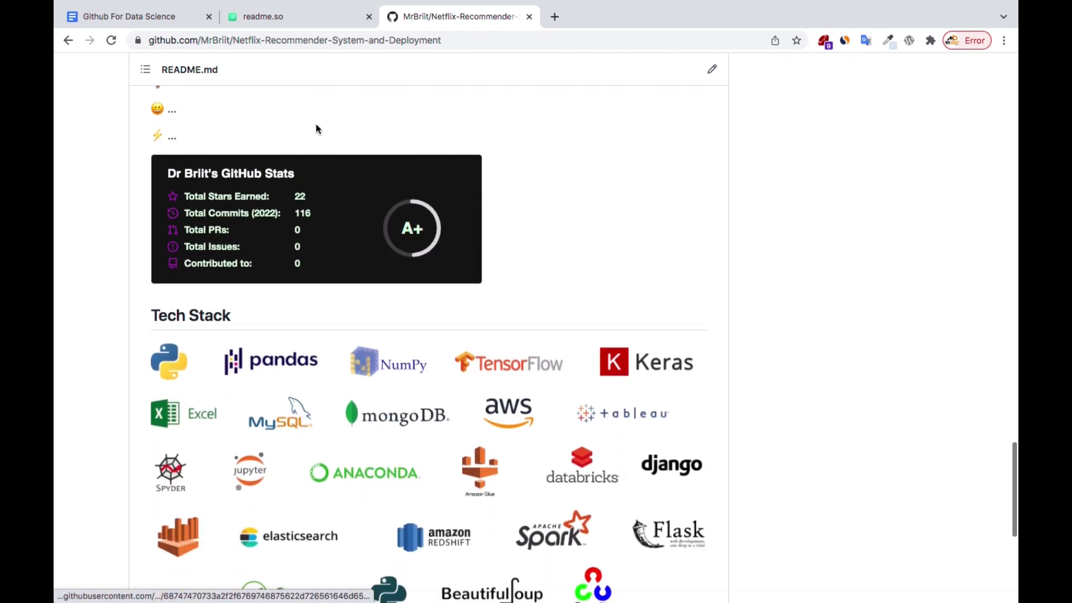
Step: Go back to the readme.so editor and open a new incognito browser window
{"action": "left_click", "coordinate": [268, 16]}
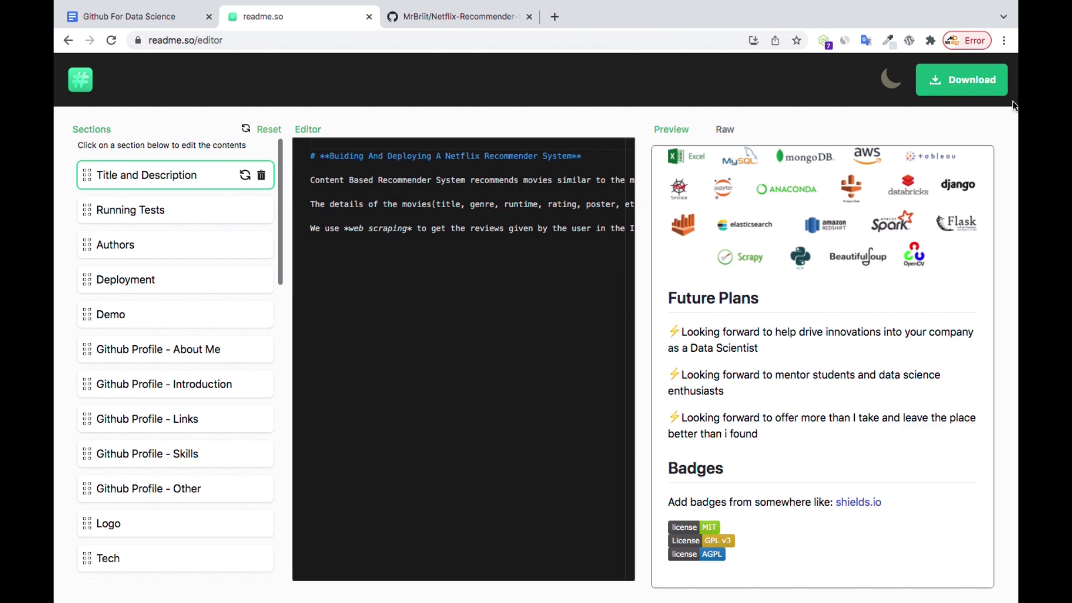
{"action": "left_click", "coordinate": [1004, 40]}
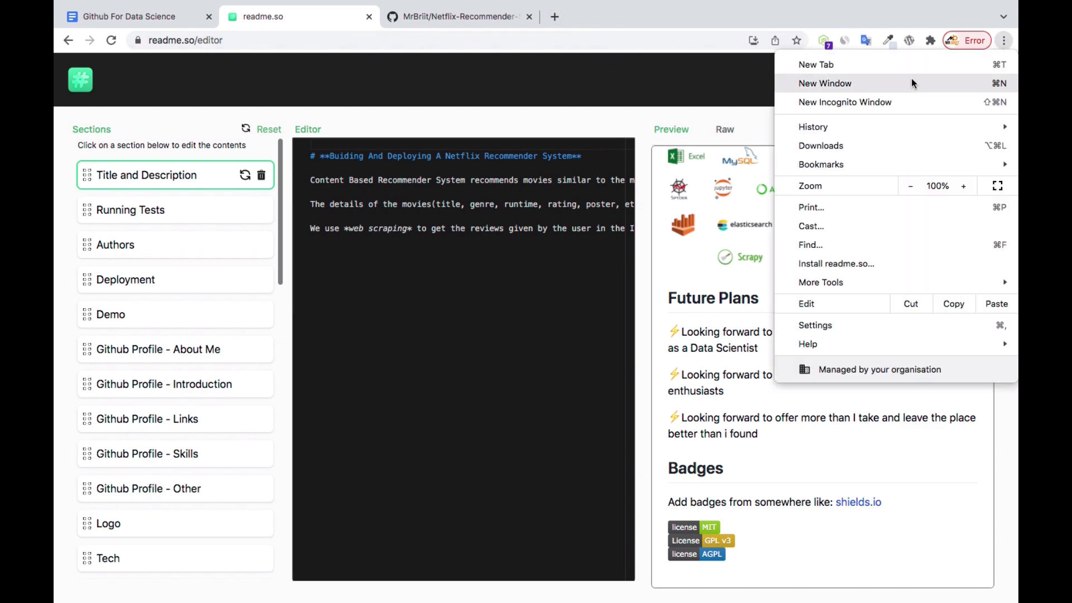
{"action": "left_click", "coordinate": [892, 103]}
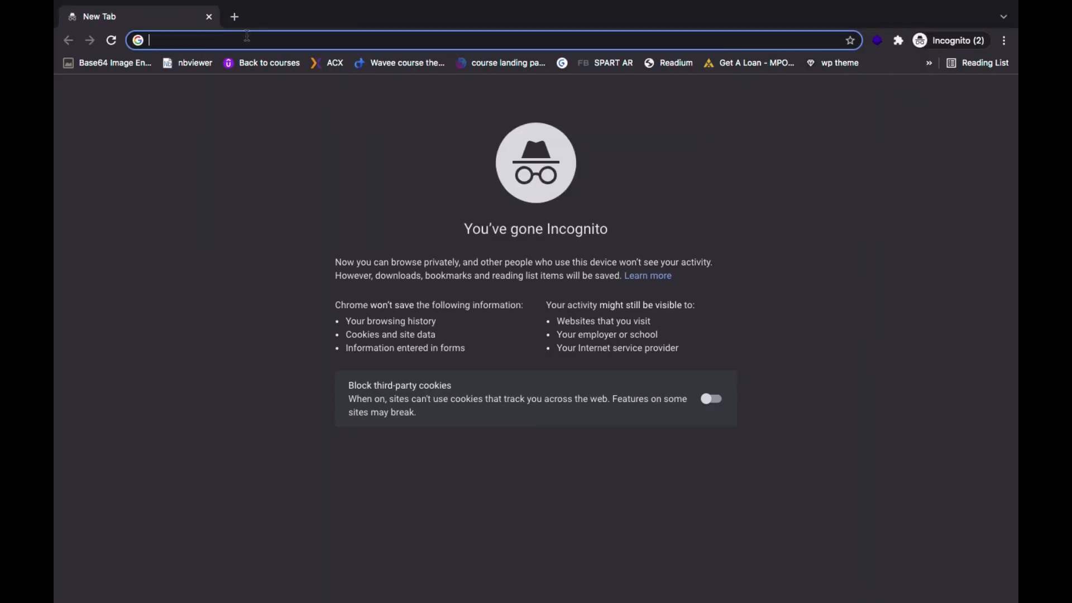
{"action": "type", "text": "https://readme.so/"}
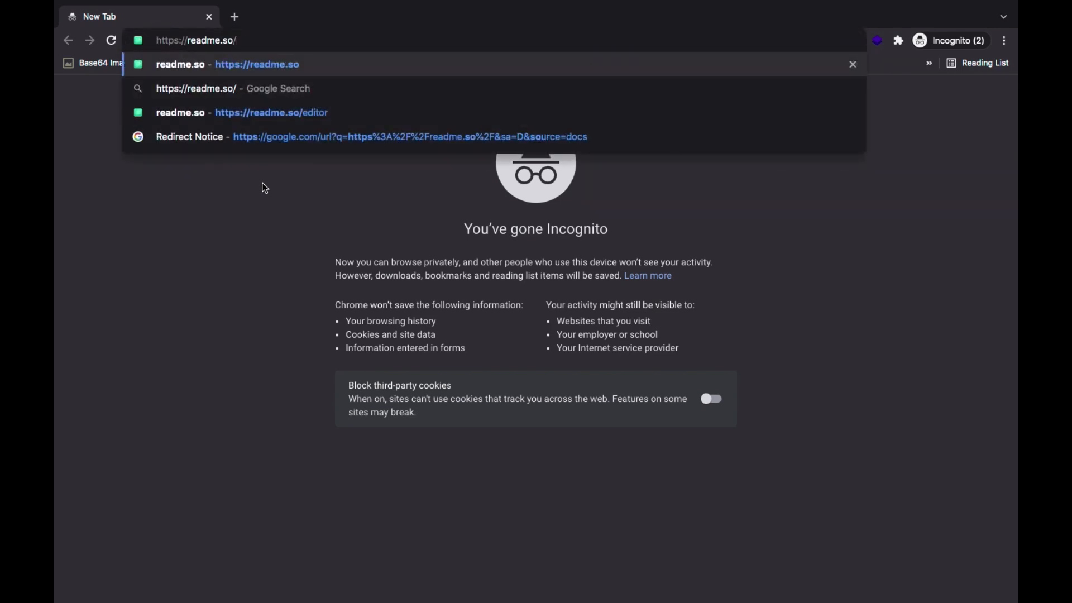
{"action": "key", "text": "Return"}
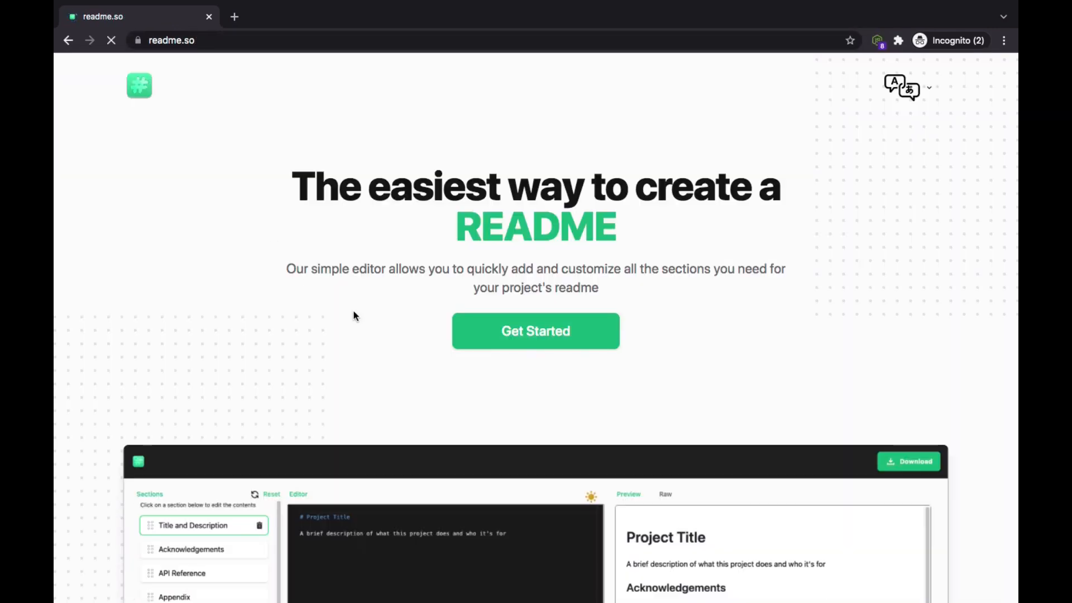
{"action": "left_click", "coordinate": [538, 337]}
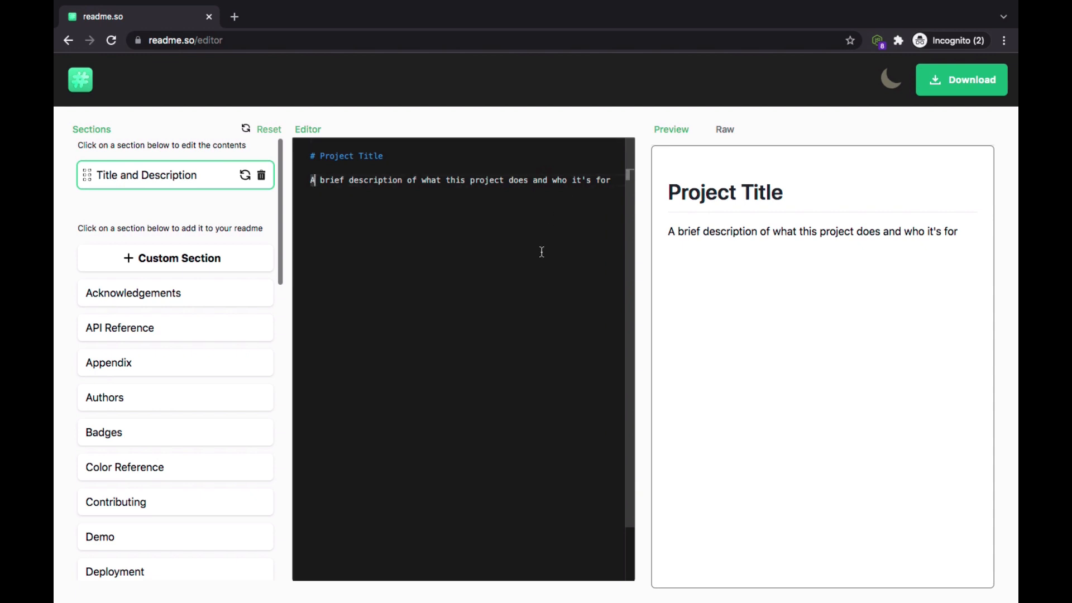
Step: Look through the list of README sections that can be added to the project
{"action": "scroll", "coordinate": [232, 462], "scroll_direction": "down", "scroll_amount": 3}
{"action": "scroll", "coordinate": [223, 425], "scroll_direction": "up", "scroll_amount": 3}
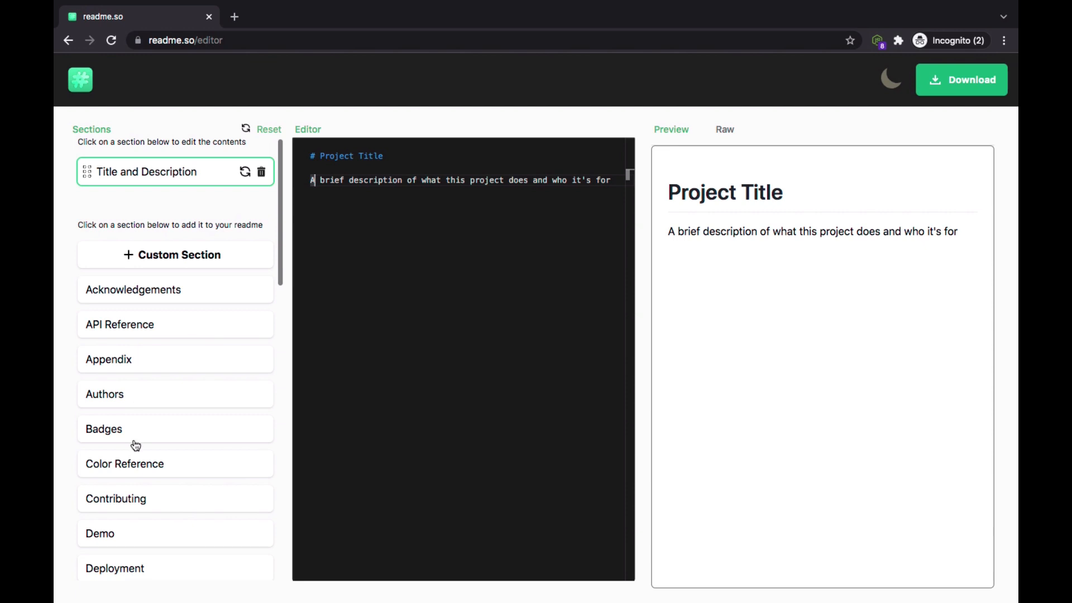
{"action": "scroll", "coordinate": [138, 435], "scroll_direction": "down", "scroll_amount": 3}
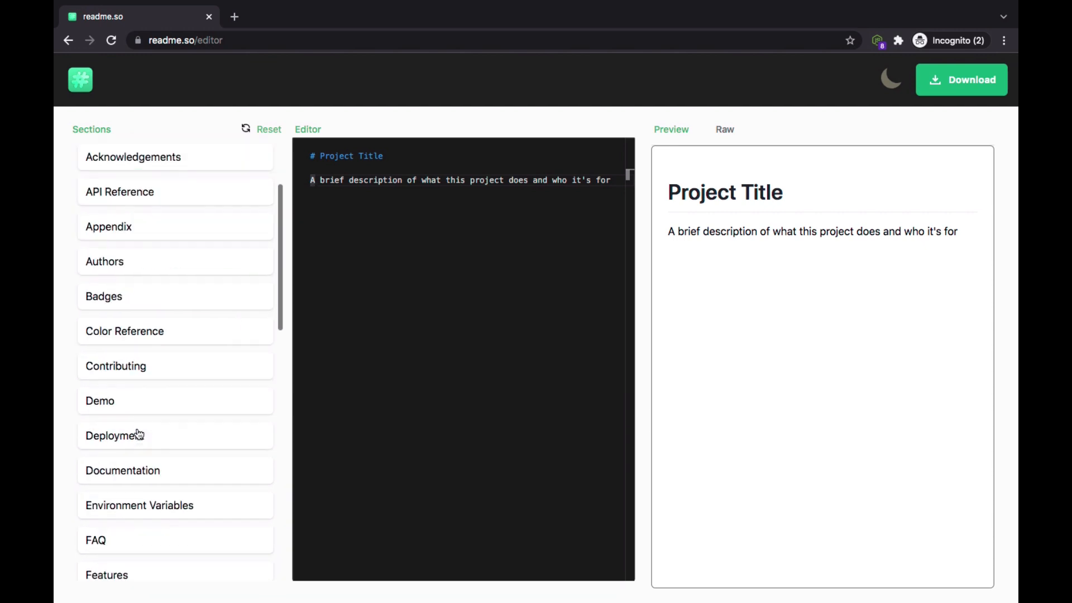
{"action": "scroll", "coordinate": [138, 434], "scroll_direction": "up", "scroll_amount": 3}
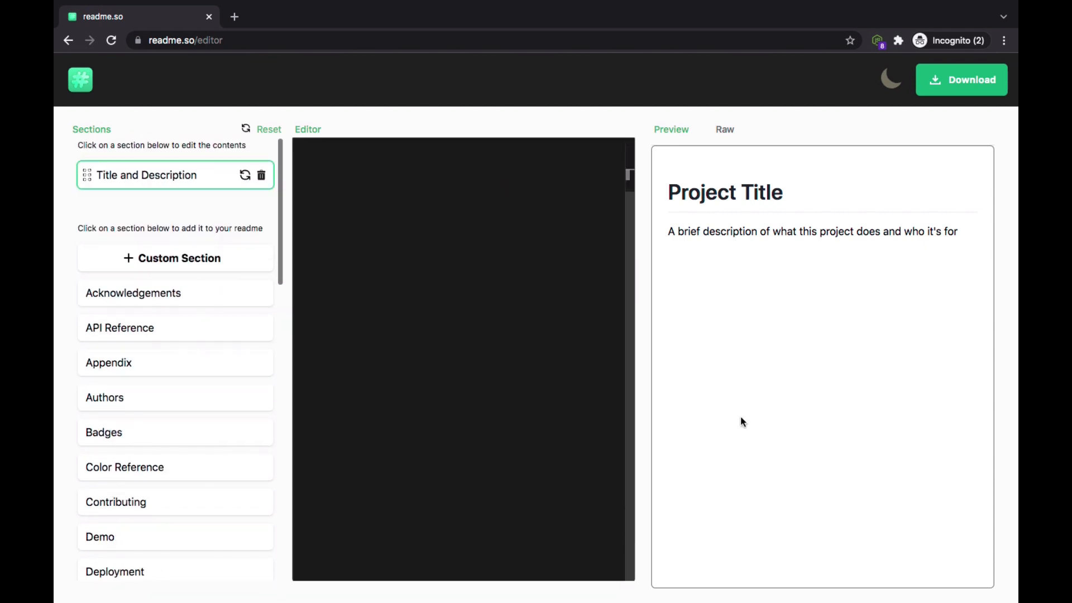
{"action": "scroll", "coordinate": [905, 315], "scroll_direction": "up", "scroll_amount": 1}
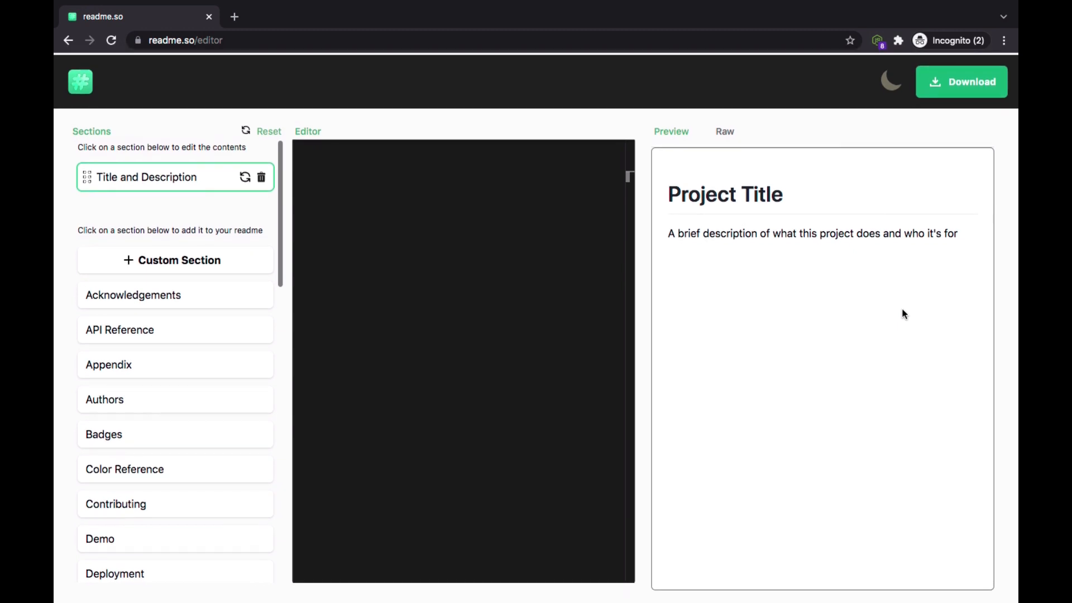
{"action": "scroll", "coordinate": [195, 440], "scroll_direction": "down", "scroll_amount": 10}
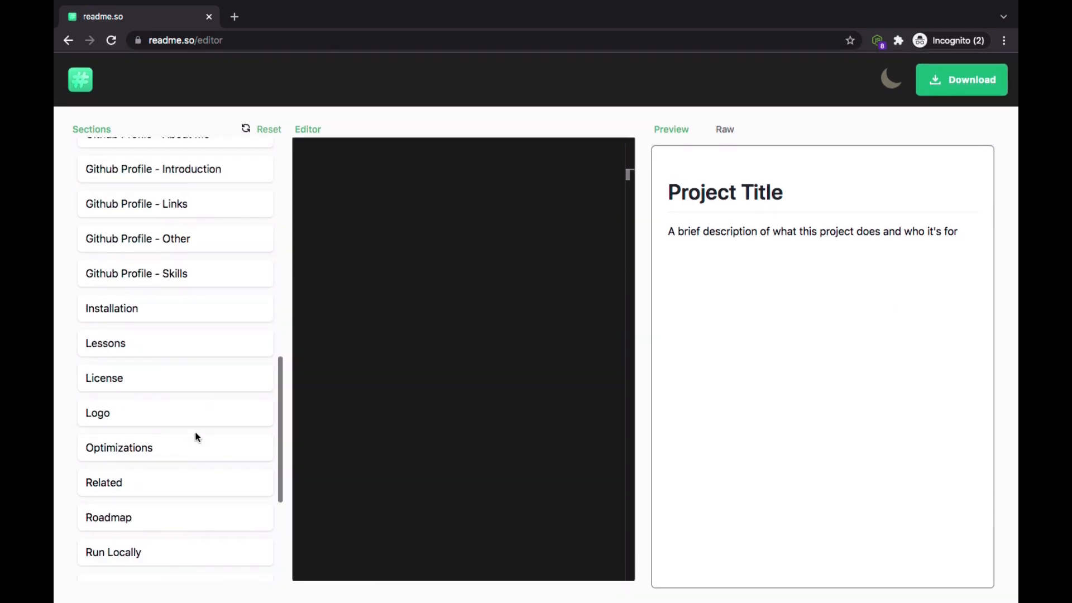
{"action": "scroll", "coordinate": [198, 438], "scroll_direction": "down", "scroll_amount": 4}
{"action": "scroll", "coordinate": [197, 438], "scroll_direction": "up", "scroll_amount": 12}
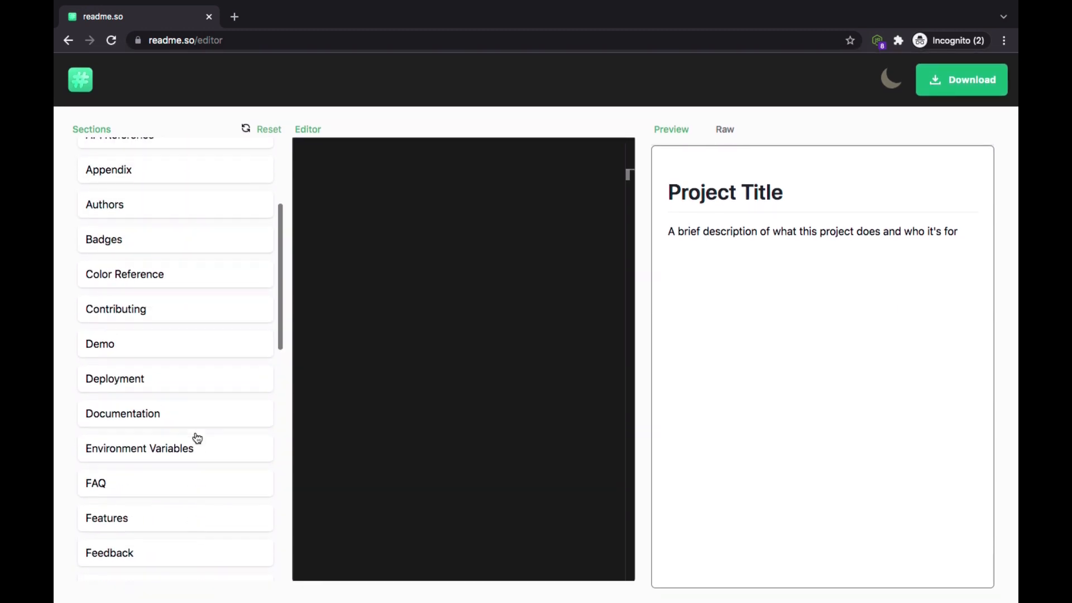
{"action": "scroll", "coordinate": [198, 438], "scroll_direction": "up", "scroll_amount": 5}
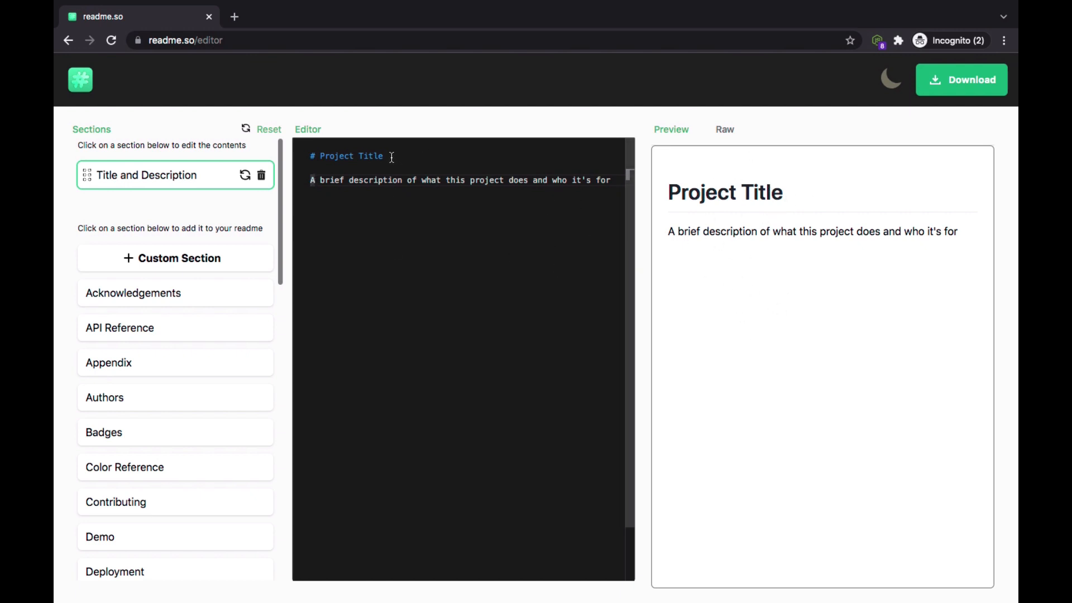
Step: Replace the placeholder project title heading with "THIS IS A DEMO"
{"action": "left_click_drag", "start_coordinate": [390, 157], "coordinate": [321, 159]}
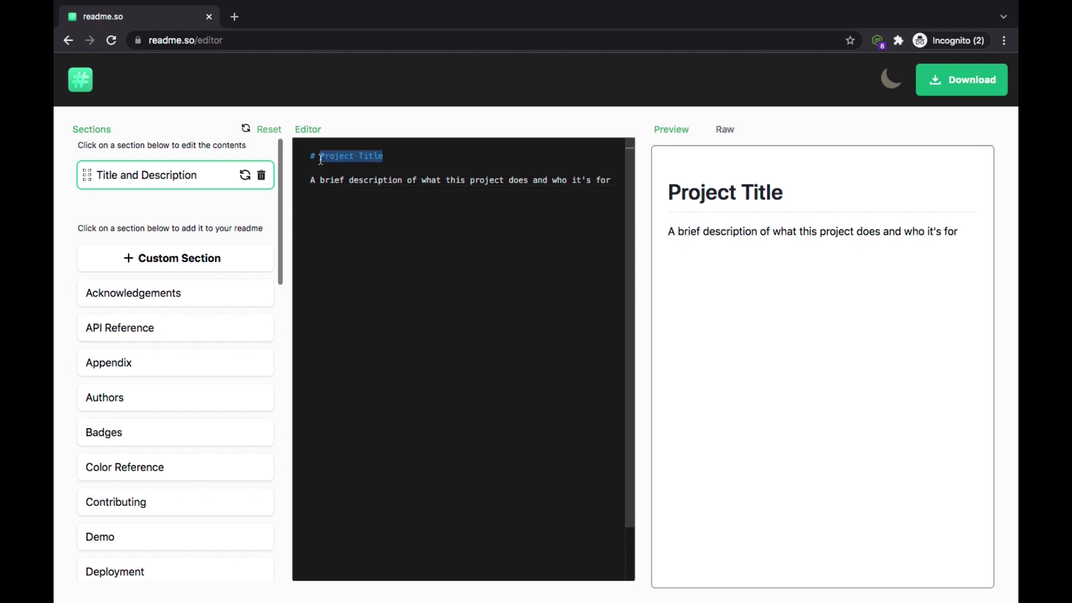
{"action": "type", "text": "THIS IS "}
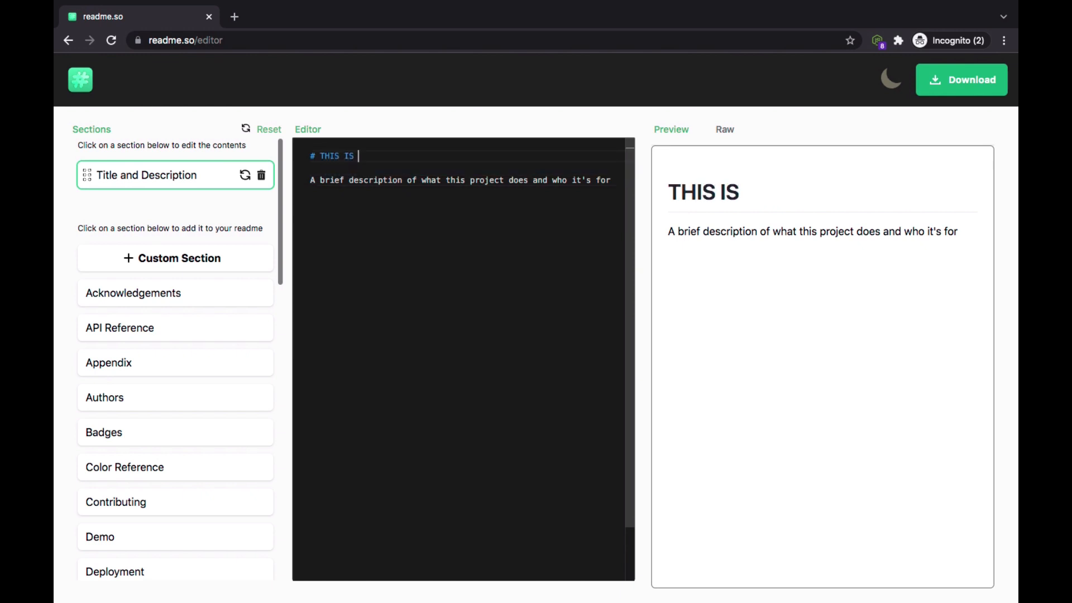
{"action": "type", "text": "A DEMO"}
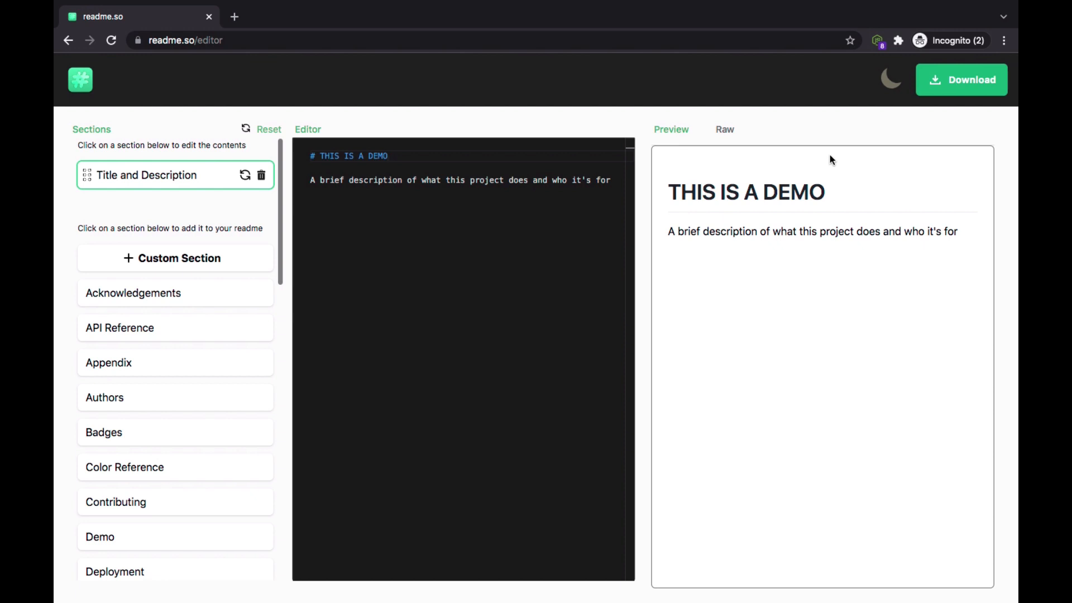
Step: Undo the title heading change and deselect the heading text
{"action": "key", "text": "ctrl+z"}
{"action": "key", "text": "ctrl+z"}
{"action": "key", "text": "ctrl+z"}
{"action": "key", "text": "ctrl+z"}
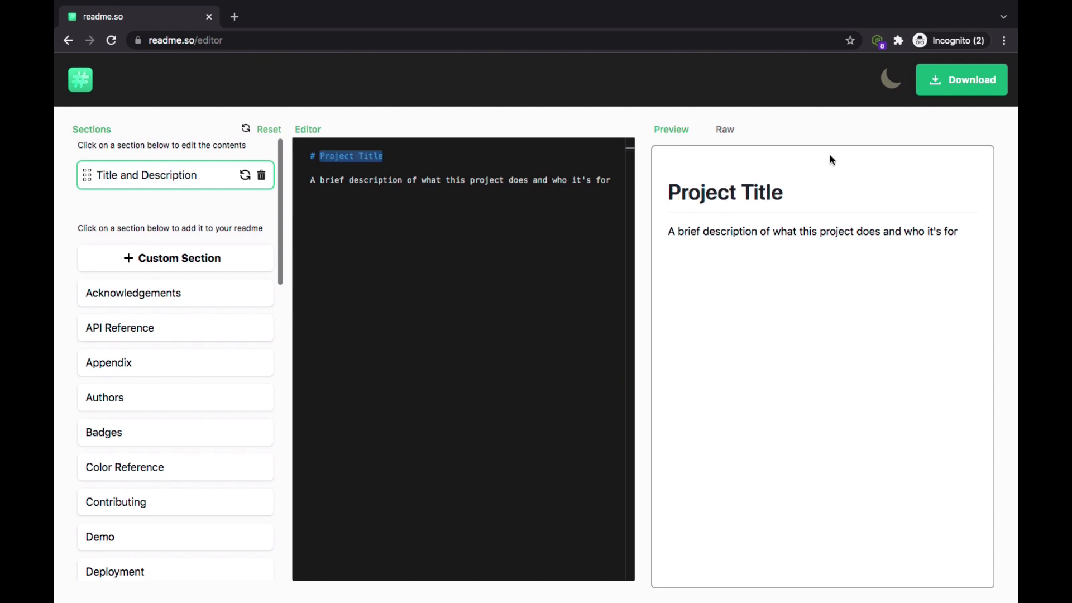
{"action": "left_click", "coordinate": [404, 363]}
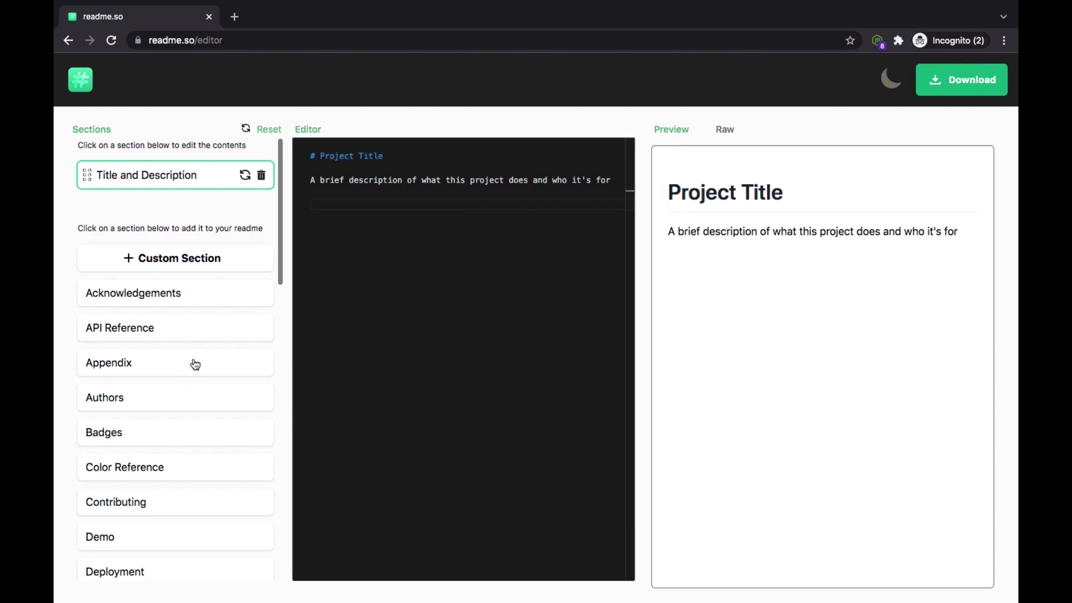
Step: Add the Github Profile - About Me section to the README
{"action": "scroll", "coordinate": [192, 365], "scroll_direction": "down", "scroll_amount": 3}
{"action": "scroll", "coordinate": [196, 364], "scroll_direction": "down", "scroll_amount": 8}
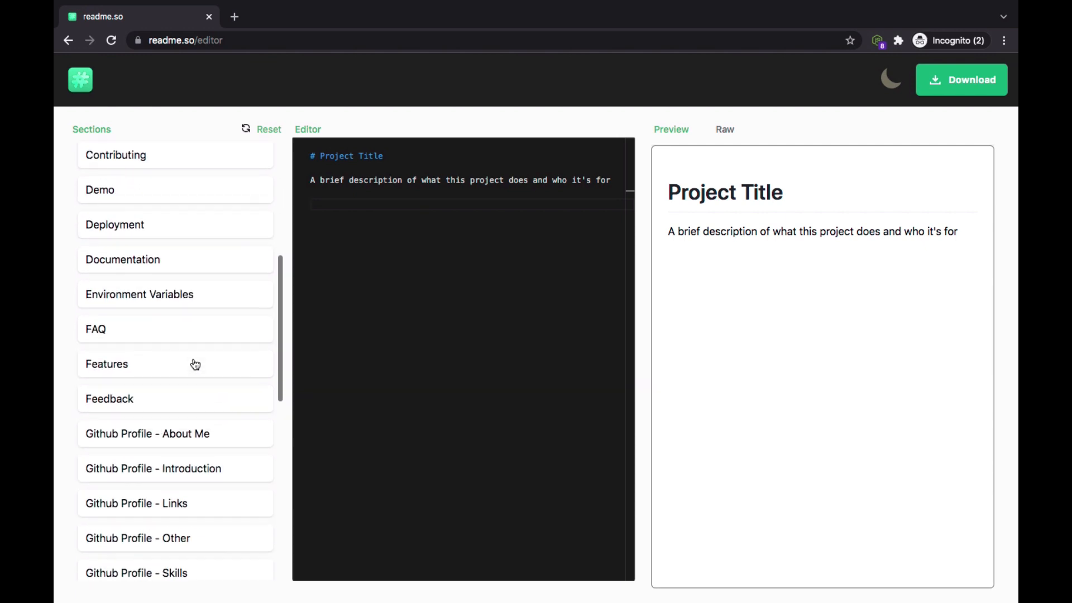
{"action": "scroll", "coordinate": [195, 365], "scroll_direction": "down", "scroll_amount": 6}
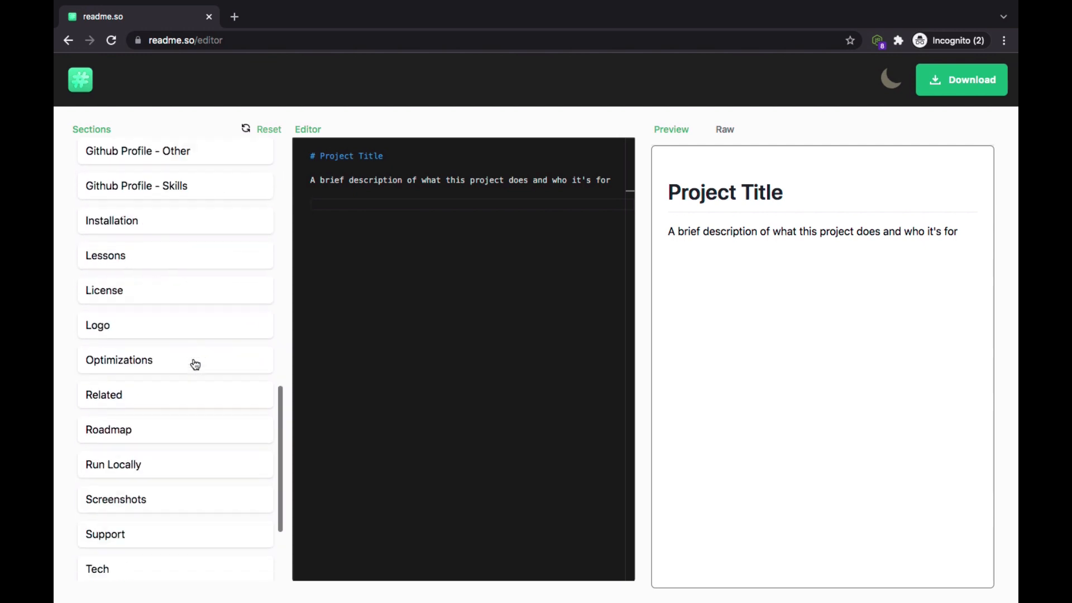
{"action": "scroll", "coordinate": [196, 365], "scroll_direction": "up", "scroll_amount": 6}
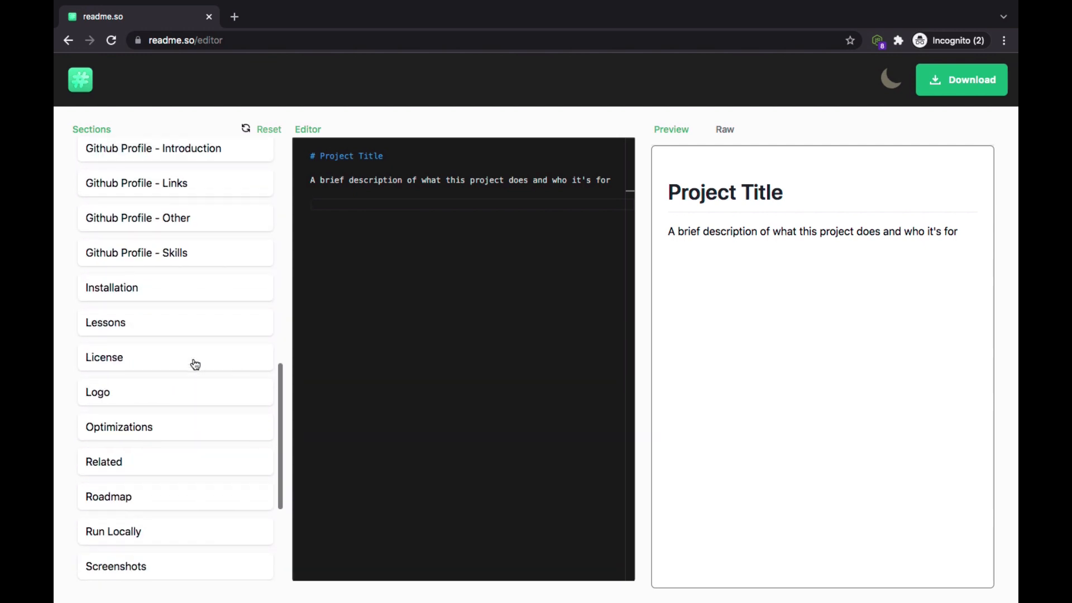
{"action": "scroll", "coordinate": [195, 365], "scroll_direction": "up", "scroll_amount": 1}
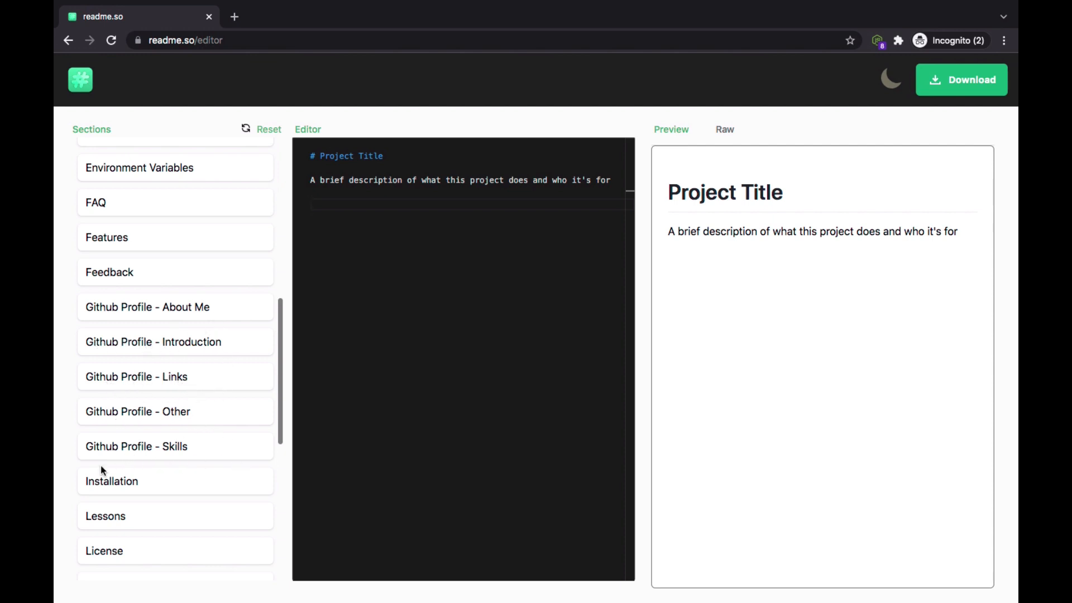
{"action": "scroll", "coordinate": [202, 489], "scroll_direction": "up", "scroll_amount": 3}
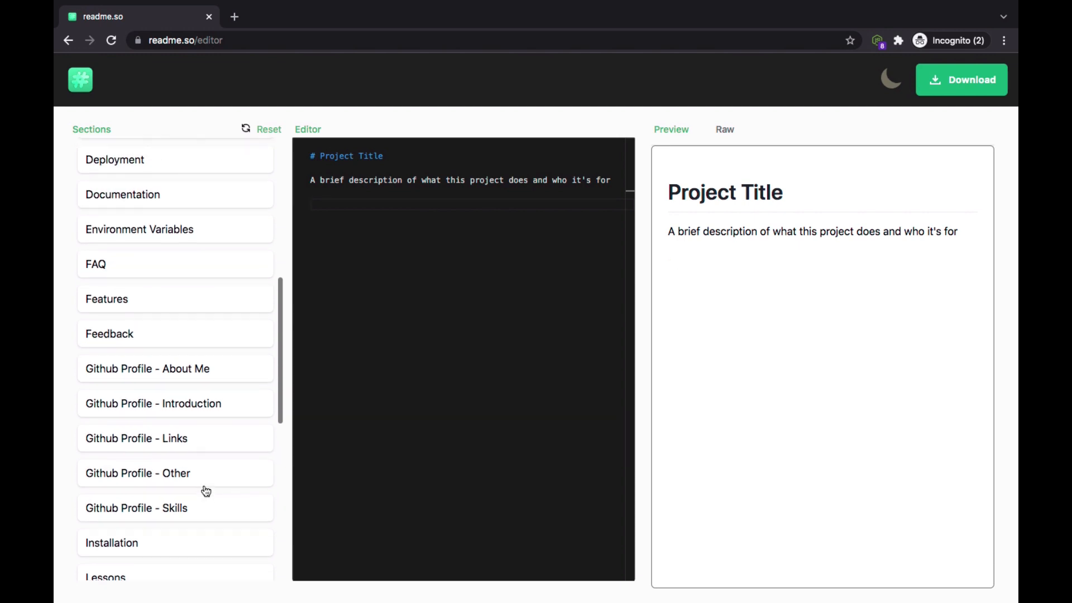
{"action": "left_click", "coordinate": [142, 414]}
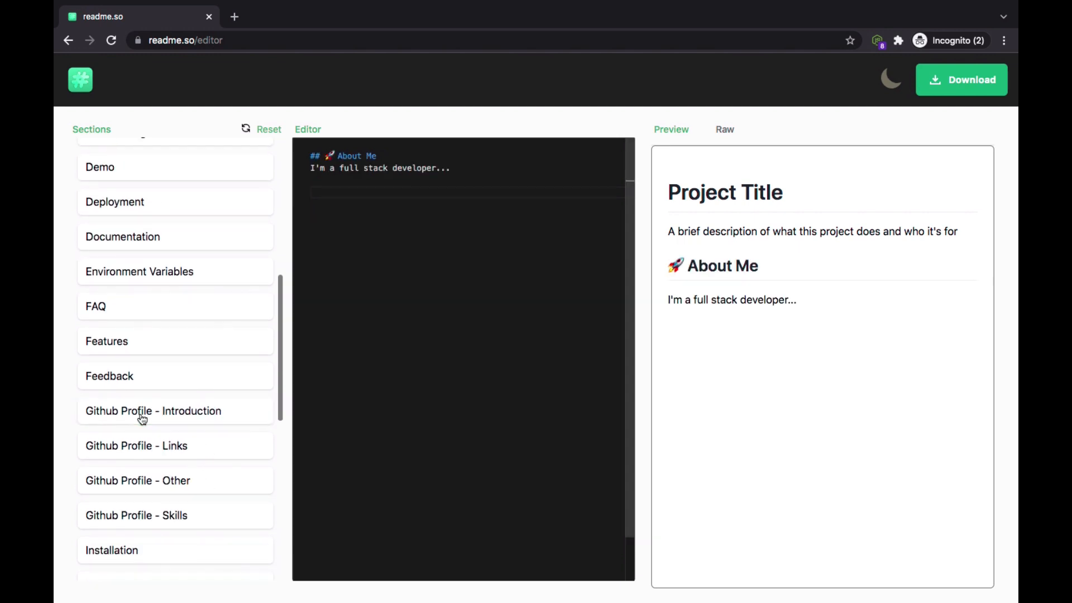
Step: Delete the Title and Description section and open the Github Profile - About Me section for editing
{"action": "scroll", "coordinate": [133, 426], "scroll_direction": "up", "scroll_amount": 5}
{"action": "scroll", "coordinate": [132, 425], "scroll_direction": "up", "scroll_amount": 4}
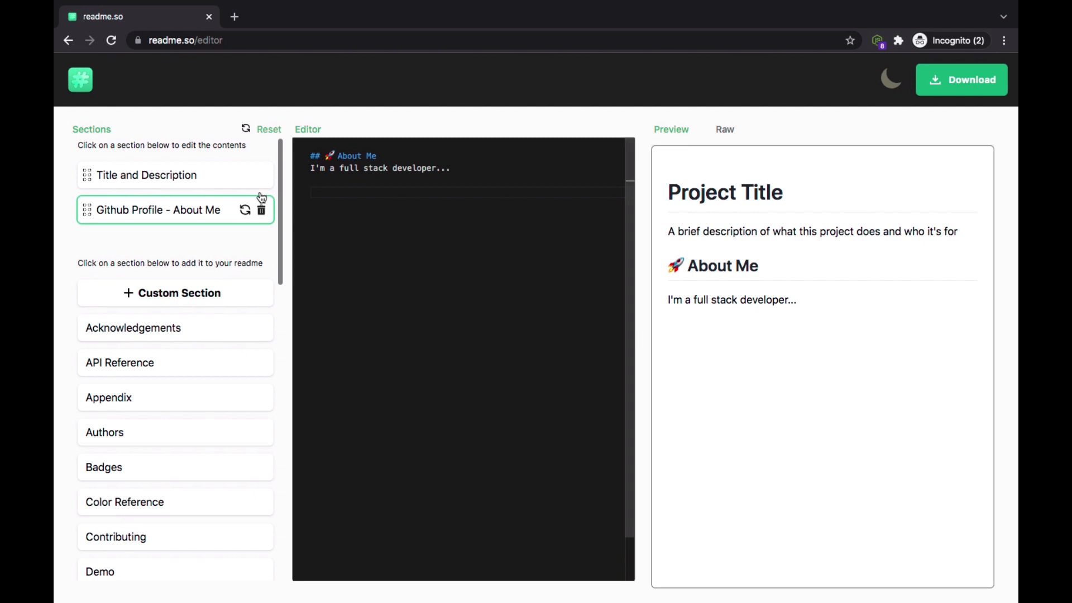
{"action": "left_click", "coordinate": [180, 175]}
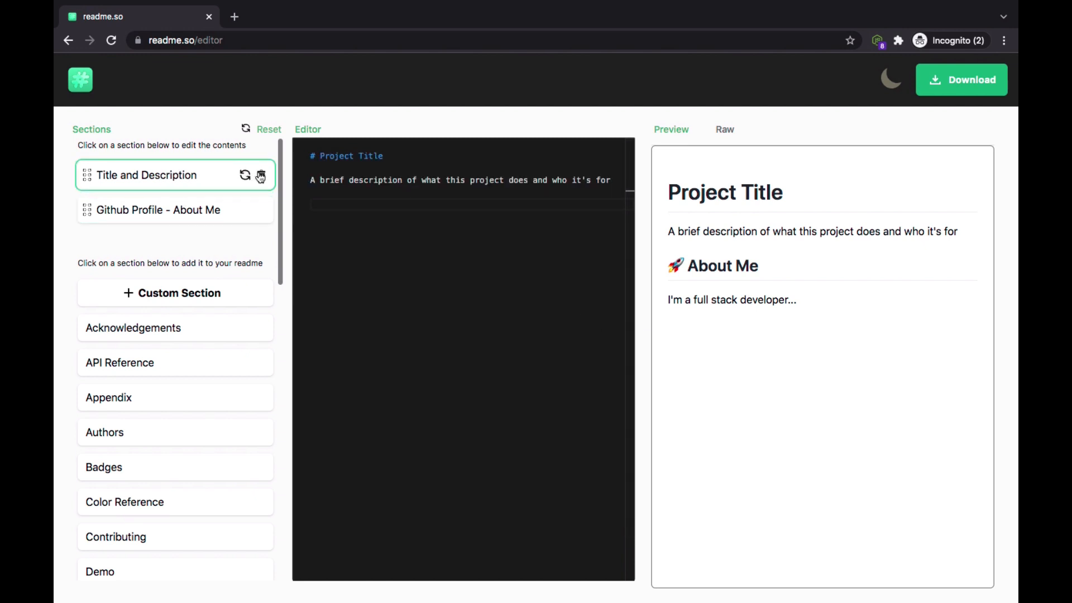
{"action": "left_click", "coordinate": [262, 177]}
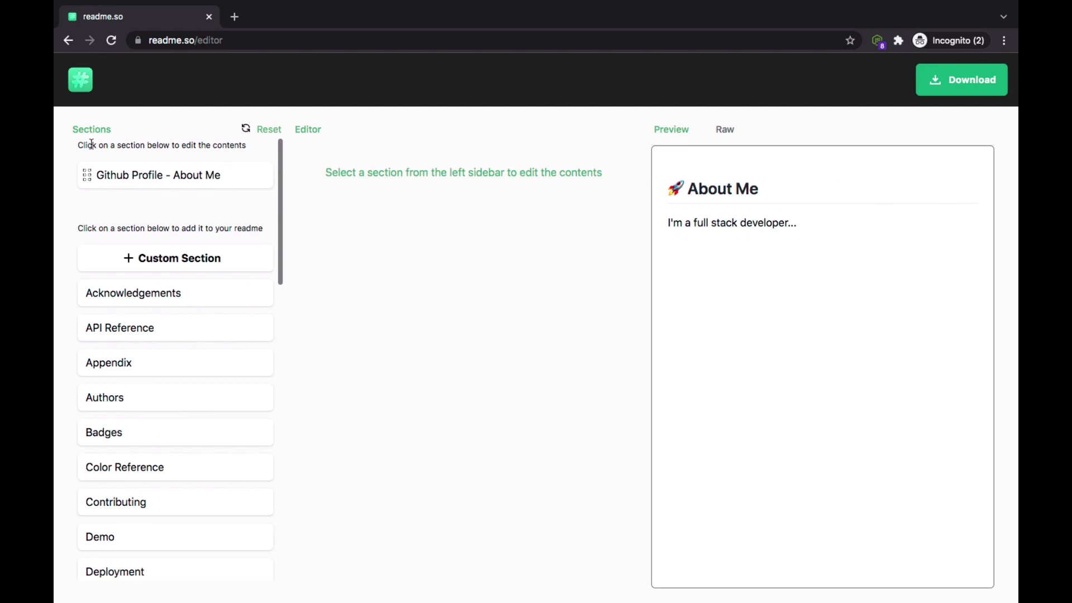
{"action": "left_click", "coordinate": [118, 184]}
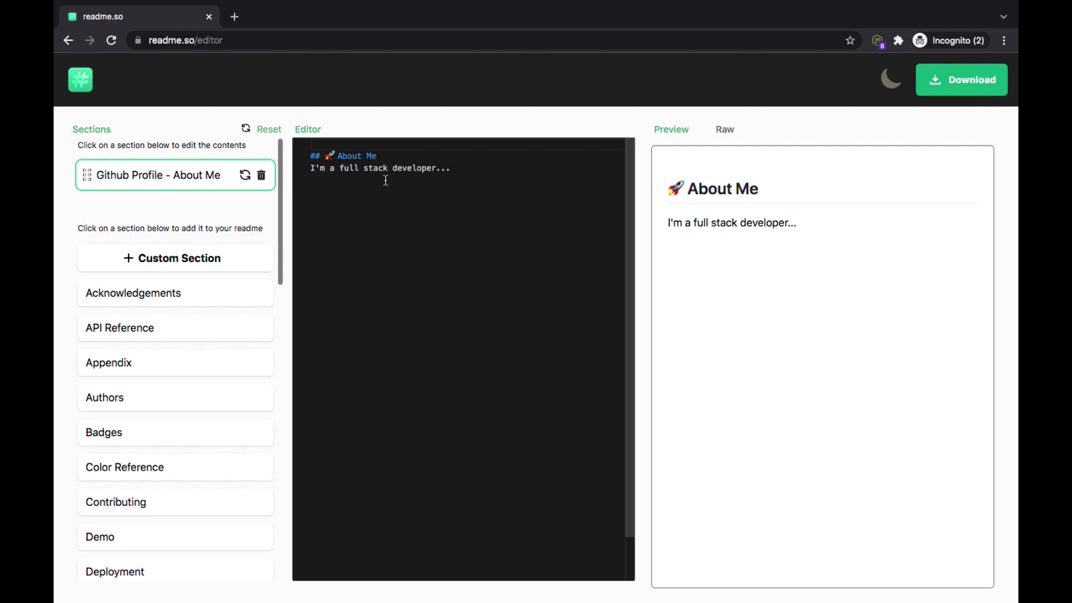
{"action": "left_click", "coordinate": [313, 169]}
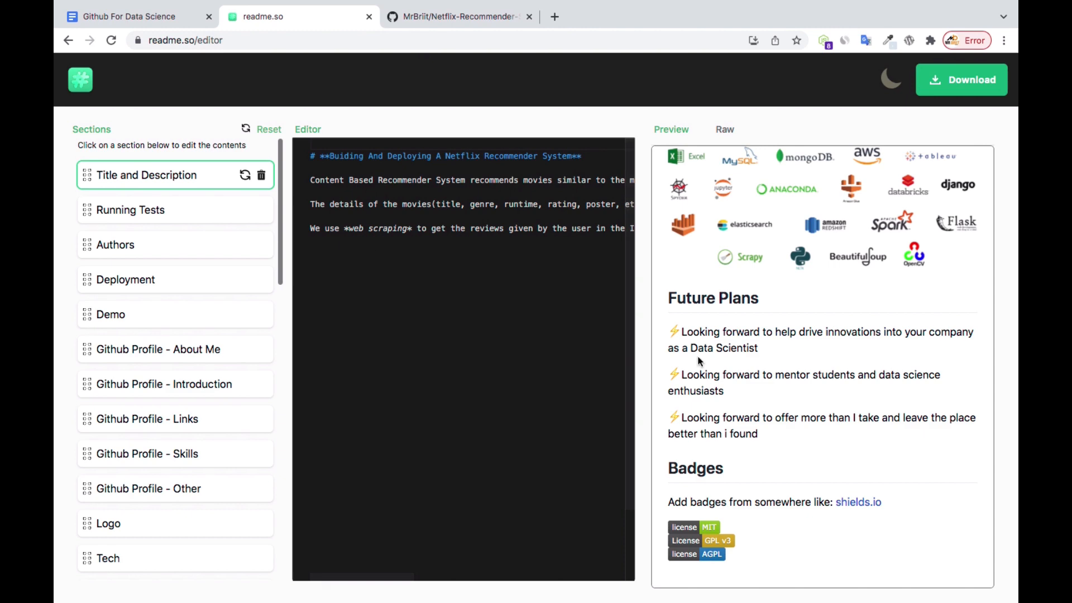
Step: Switch to the Netflix recommender README in the other browser window and examine its About Me, Links and Skills sections in the preview
{"action": "scroll", "coordinate": [698, 356], "scroll_direction": "up", "scroll_amount": 3}
{"action": "scroll", "coordinate": [699, 355], "scroll_direction": "down", "scroll_amount": 10}
{"action": "scroll", "coordinate": [698, 357], "scroll_direction": "up", "scroll_amount": 10}
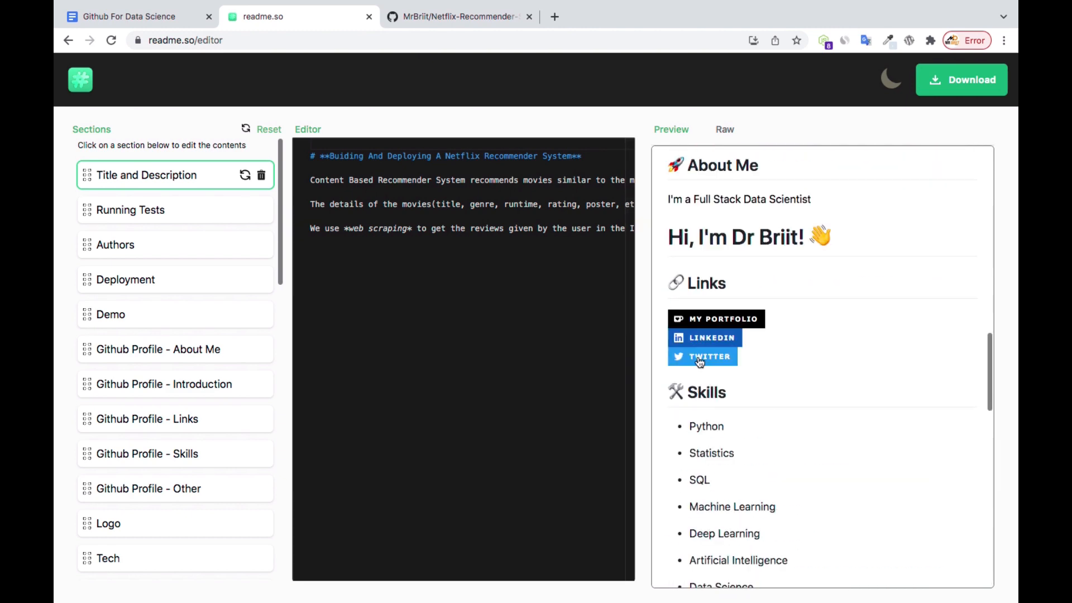
{"action": "scroll", "coordinate": [699, 361], "scroll_direction": "down", "scroll_amount": 4}
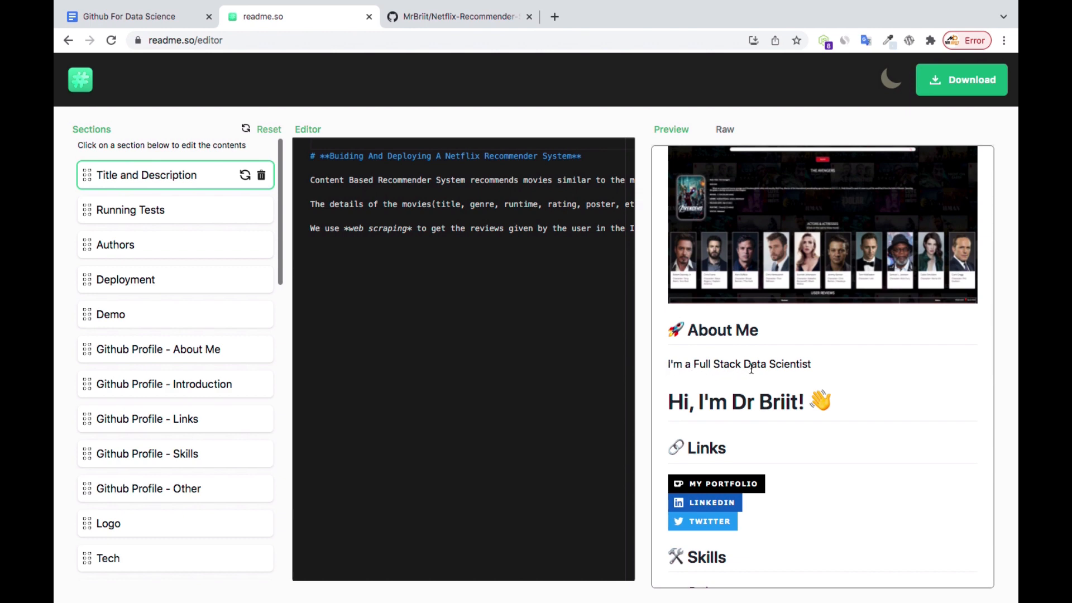
{"action": "scroll", "coordinate": [683, 429], "scroll_direction": "down", "scroll_amount": 2}
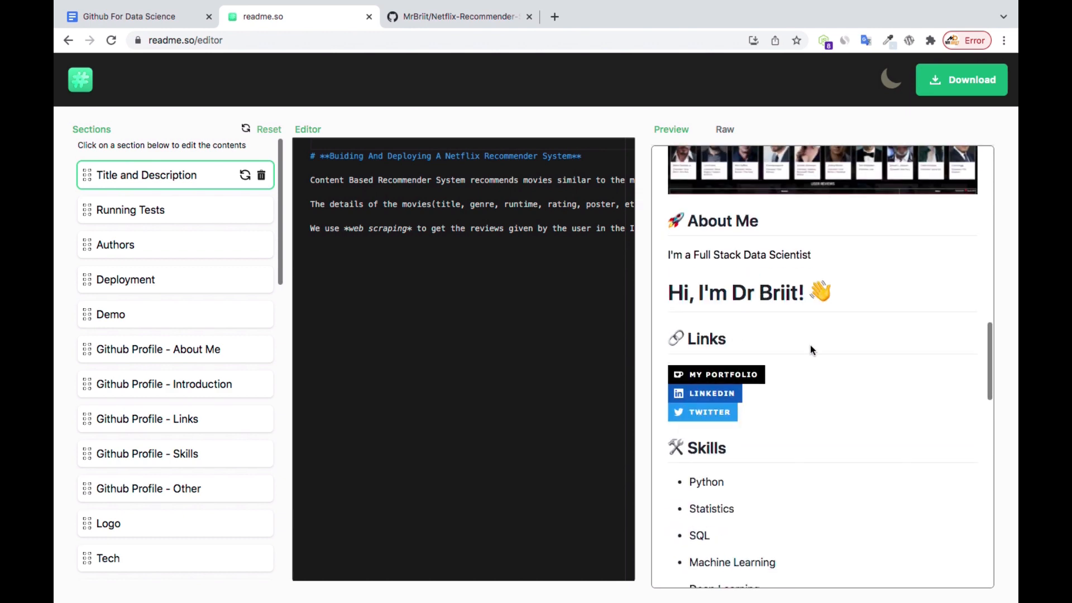
{"action": "scroll", "coordinate": [828, 443], "scroll_direction": "down", "scroll_amount": 9}
{"action": "scroll", "coordinate": [826, 440], "scroll_direction": "down", "scroll_amount": 8}
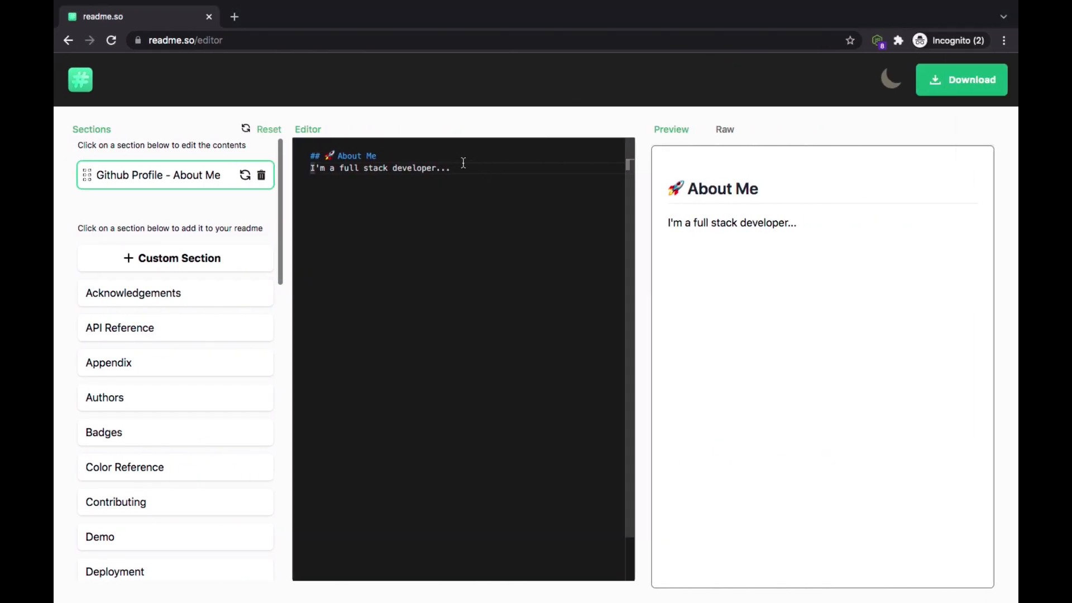
Step: Replace the text under the About Me heading with "I am Full Stack Data Scientist"
{"action": "left_click_drag", "start_coordinate": [451, 167], "coordinate": [299, 174]}
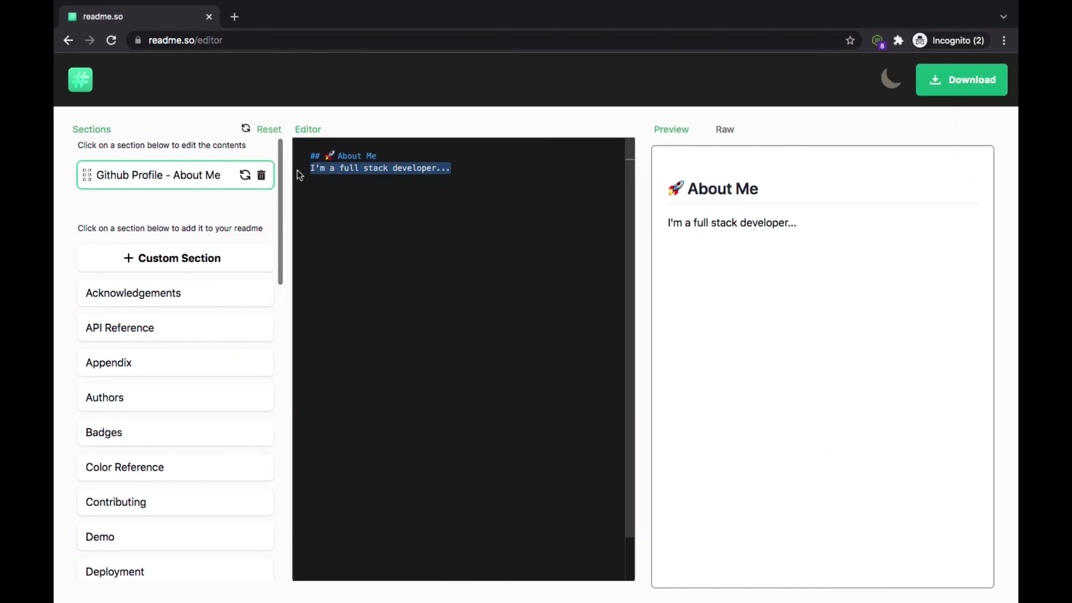
{"action": "type", "text": "I am"}
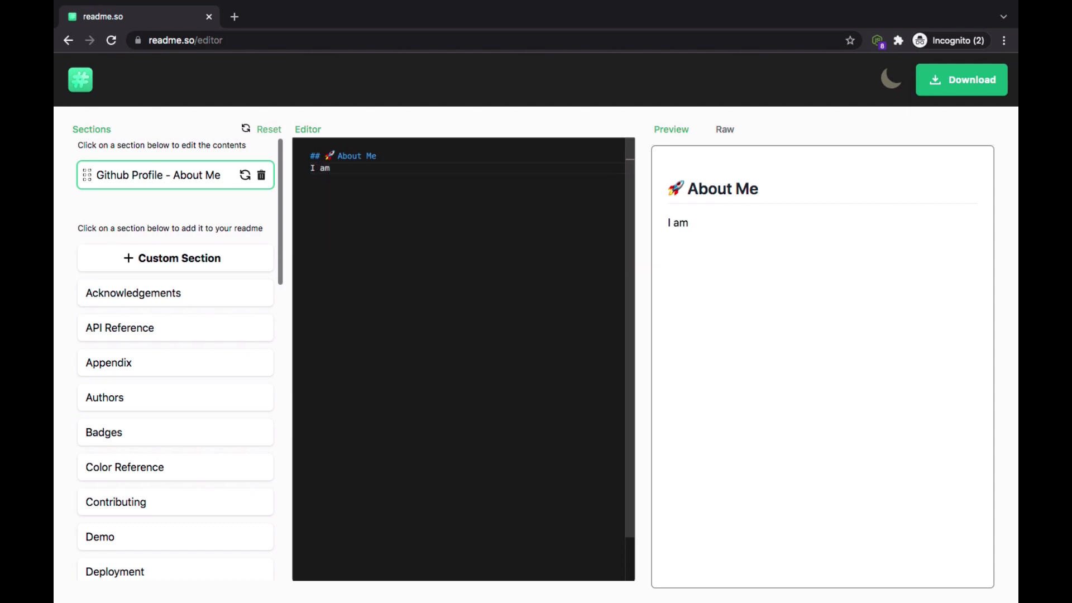
{"action": "type", "text": " Full Stack Data Scie"}
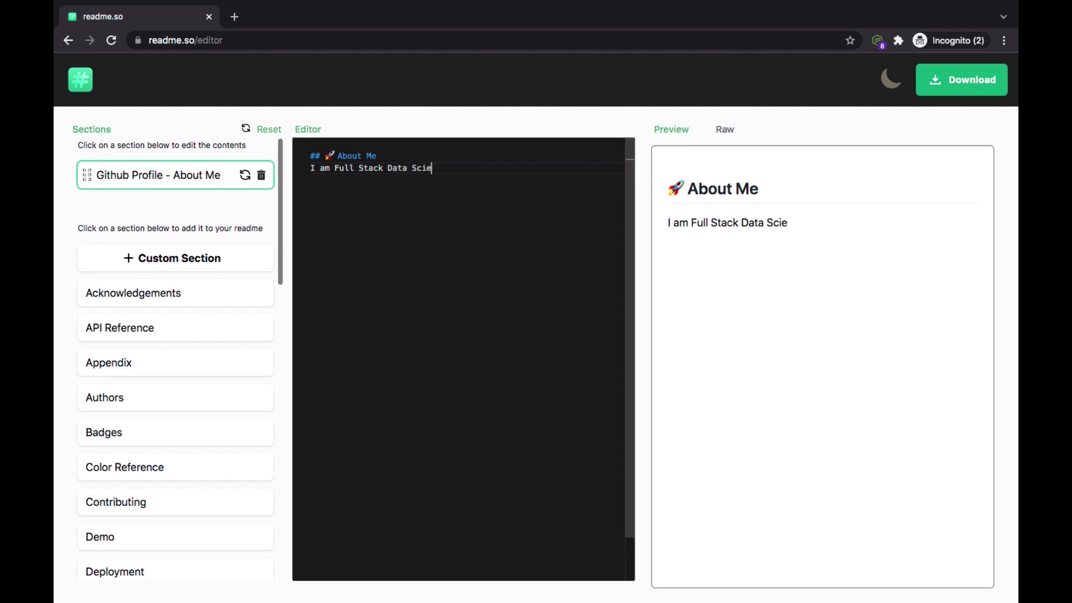
{"action": "type", "text": "ntist"}
Step: Add the Github Profile - Introduction section to the README and move it above the About Me section
{"action": "scroll", "coordinate": [112, 532], "scroll_direction": "down", "scroll_amount": 2}
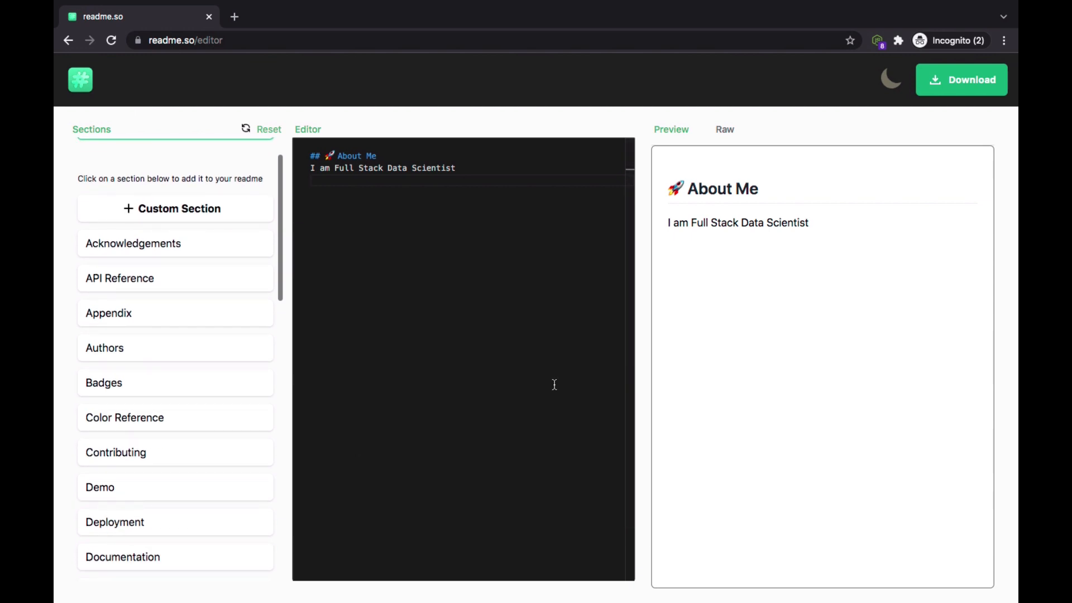
{"action": "scroll", "coordinate": [206, 462], "scroll_direction": "down", "scroll_amount": 10}
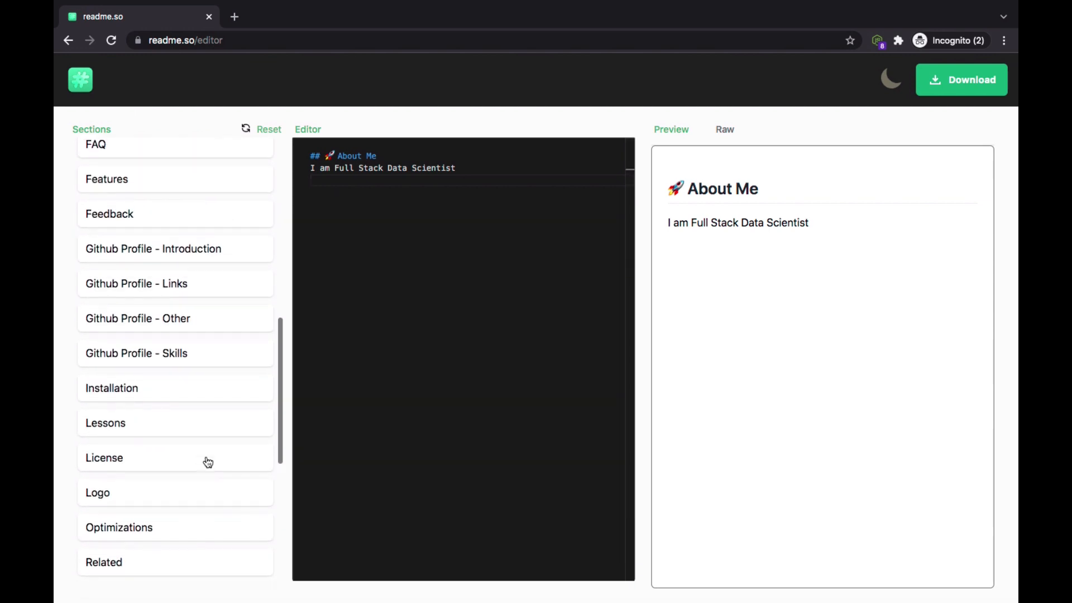
{"action": "scroll", "coordinate": [208, 463], "scroll_direction": "up", "scroll_amount": 2}
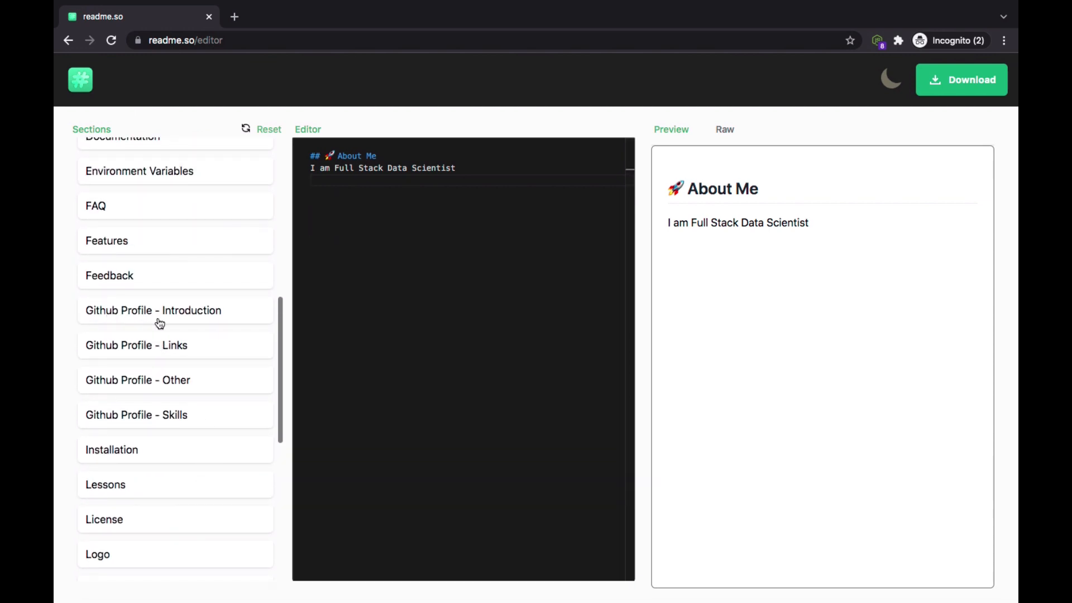
{"action": "left_click", "coordinate": [109, 313]}
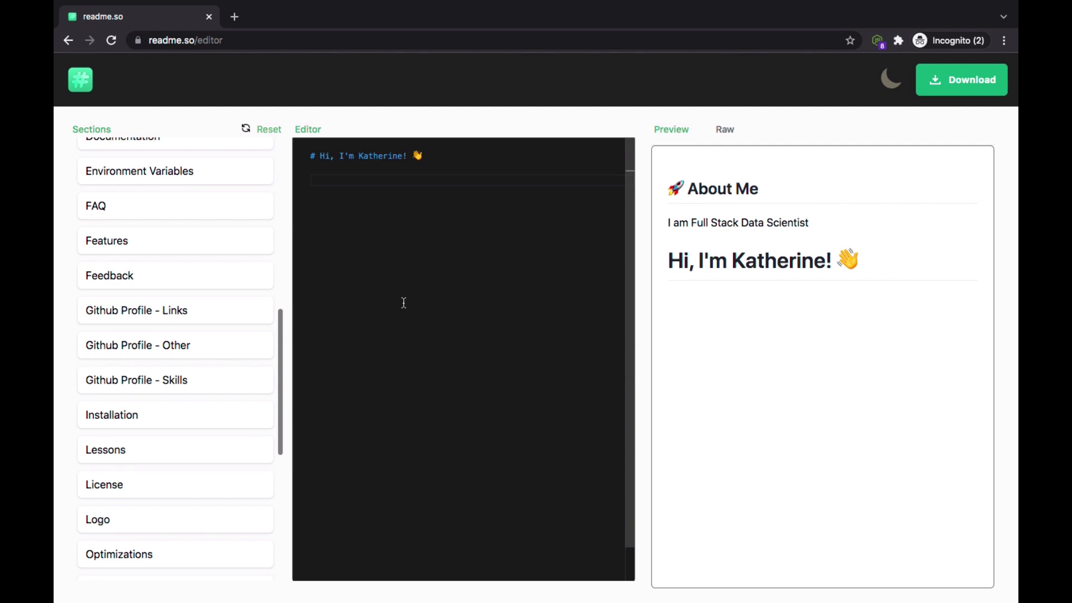
{"action": "scroll", "coordinate": [216, 211], "scroll_direction": "up", "scroll_amount": 10}
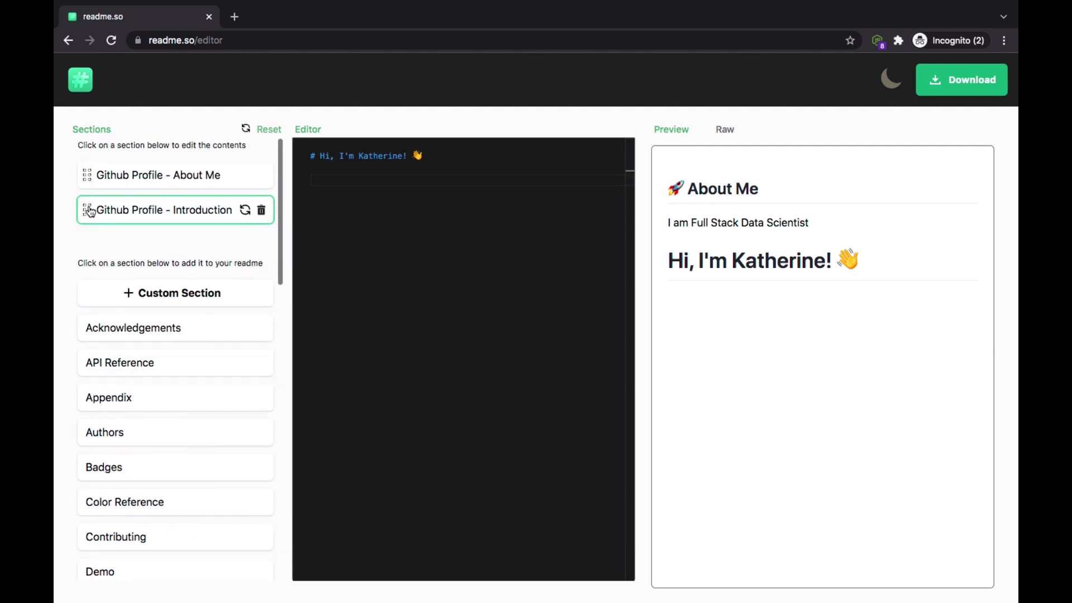
{"action": "left_click_drag", "start_coordinate": [89, 211], "coordinate": [87, 175]}
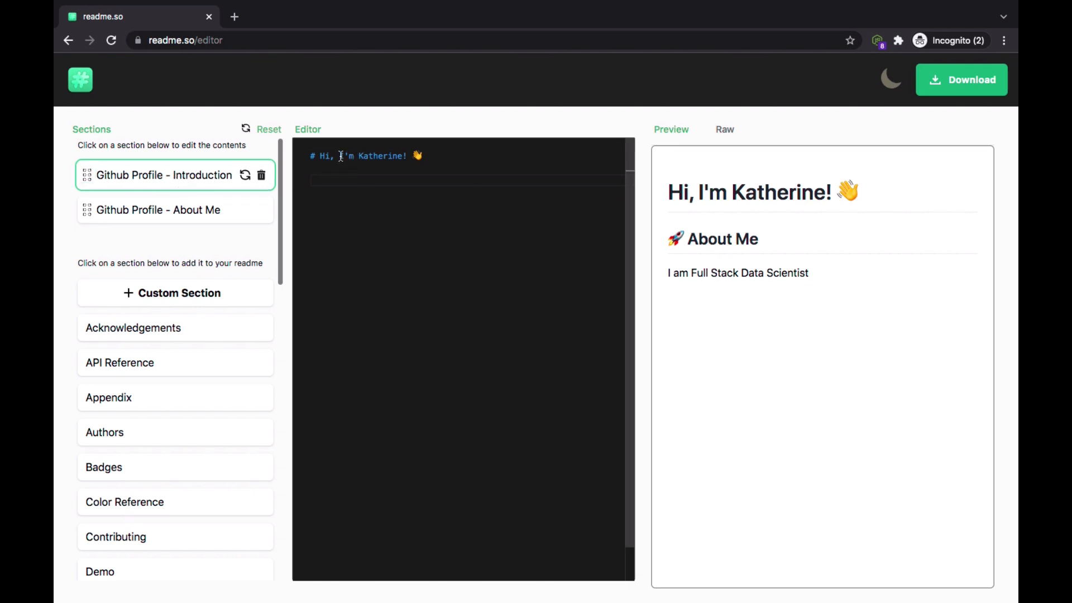
Step: Replace the sample name in the introduction heading with the profile owner's name
{"action": "left_click_drag", "start_coordinate": [341, 156], "coordinate": [401, 157]}
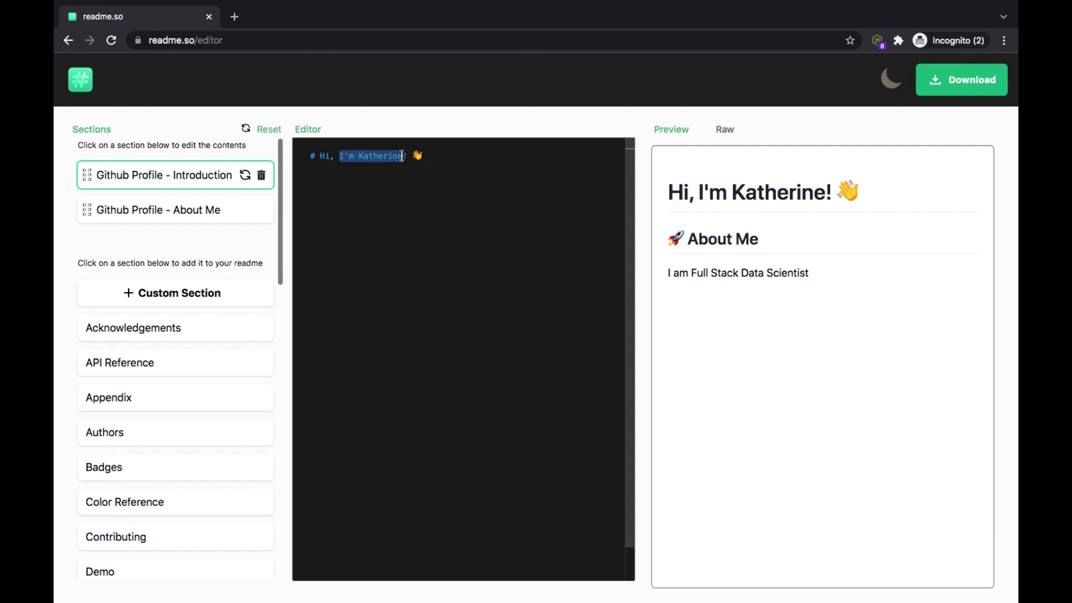
{"action": "left_click_drag", "start_coordinate": [358, 156], "coordinate": [393, 156]}
{"action": "type", "text": "Dr Briit"}
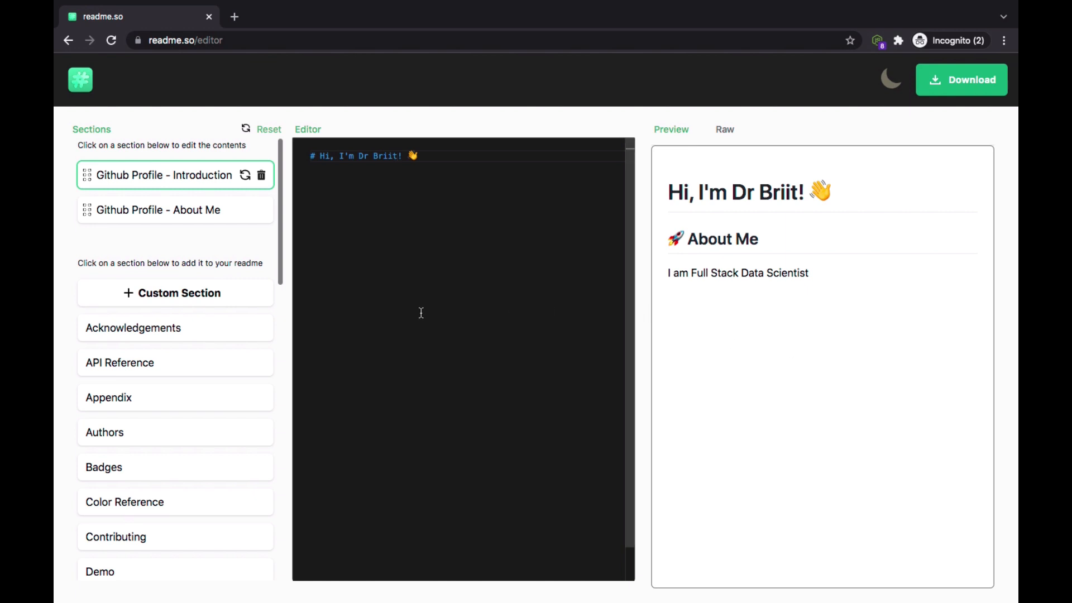
Step: In the About Me section, end the sentence with a period and add the filler paragraph "dgjshkdblakdlsjflsdnabdsfnksfnsamx" below it
{"action": "left_click", "coordinate": [170, 217]}
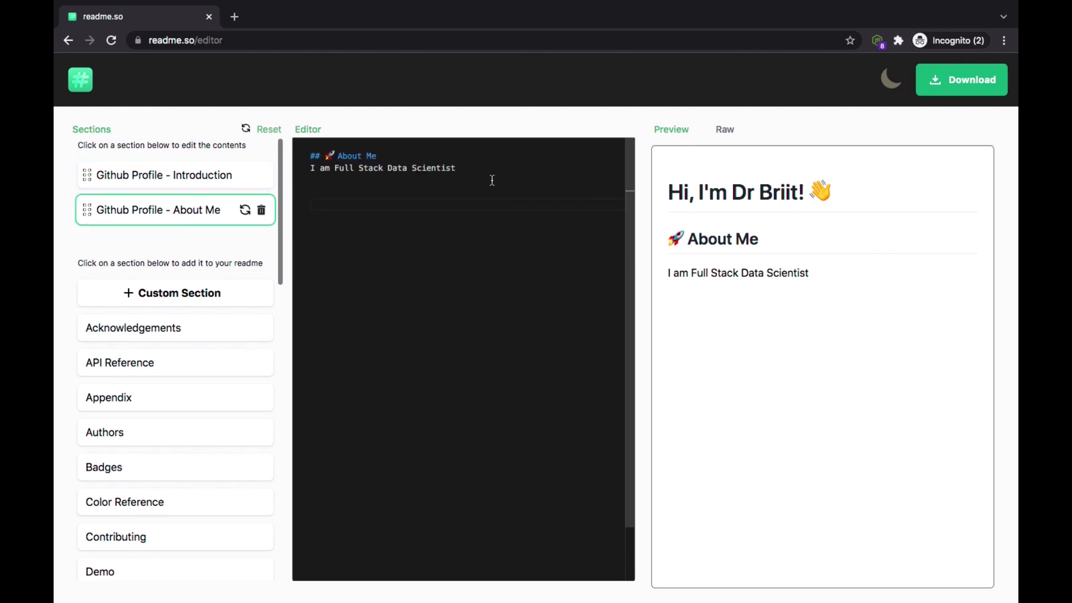
{"action": "left_click", "coordinate": [476, 169]}
{"action": "type", "text": "."}
{"action": "key", "text": "Return"}
{"action": "key", "text": "Return"}
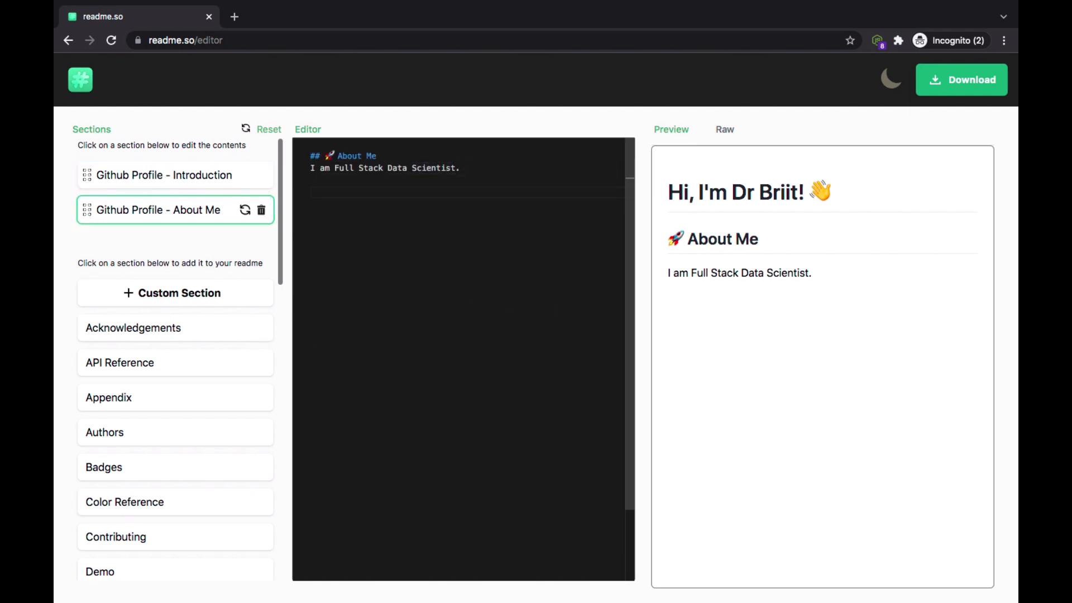
{"action": "type", "text": "dgjshkdblakdlsjfls"}
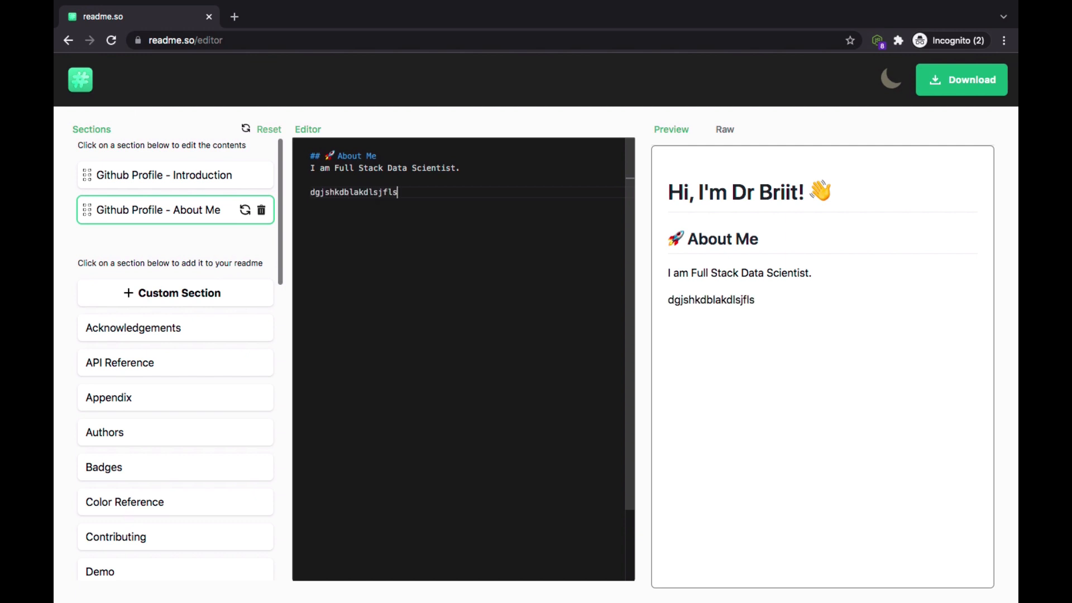
{"action": "type", "text": "dnabdsfnksfnsamx"}
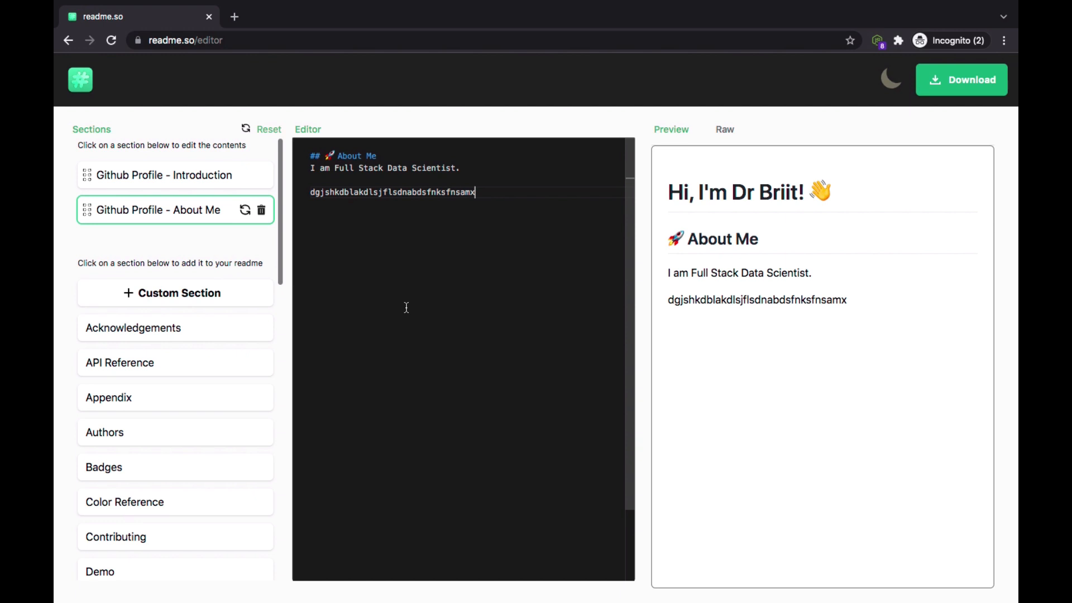
Step: Add the Github Profile - Links section to the README
{"action": "scroll", "coordinate": [196, 448], "scroll_direction": "down", "scroll_amount": 8}
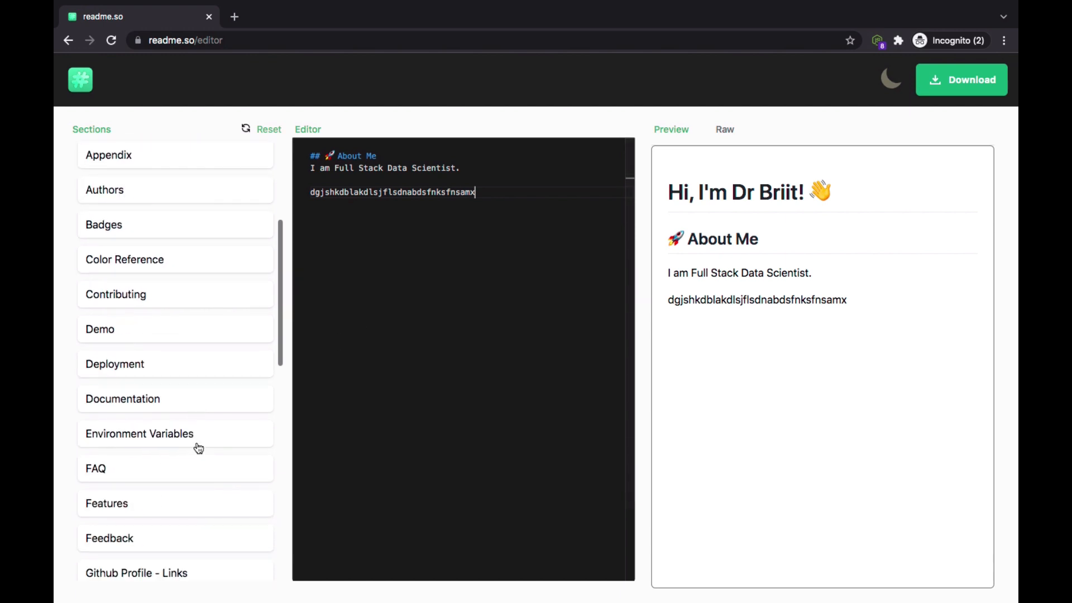
{"action": "scroll", "coordinate": [198, 449], "scroll_direction": "down", "scroll_amount": 2}
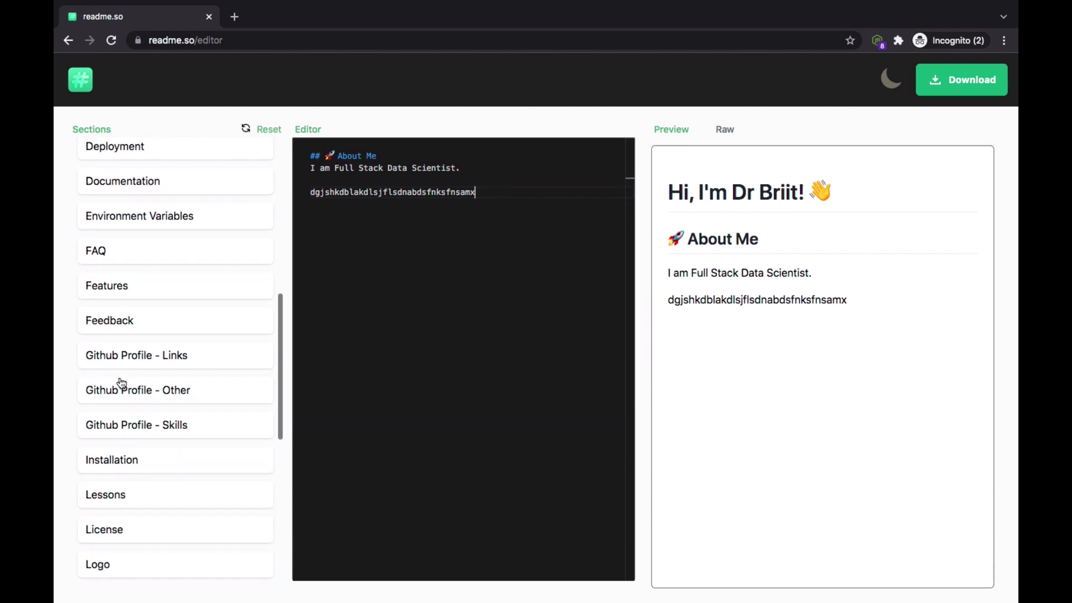
{"action": "left_click", "coordinate": [145, 369]}
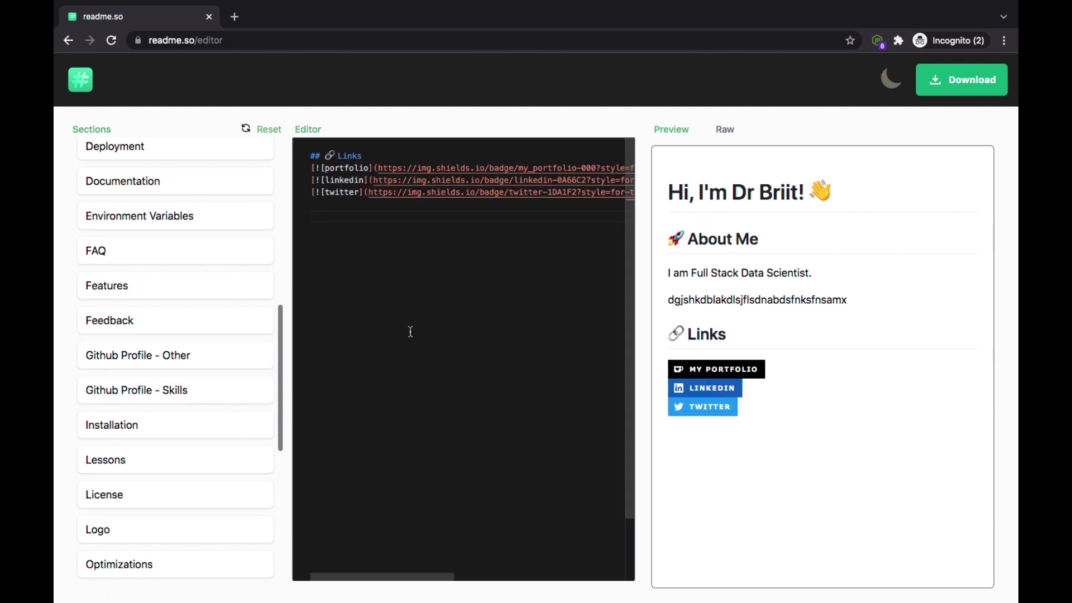
Step: Examine the Links badges in the Netflix recommender README on GitHub in the other browser window, and return to the profile README editor
{"action": "key", "text": "ctrl+Left"}
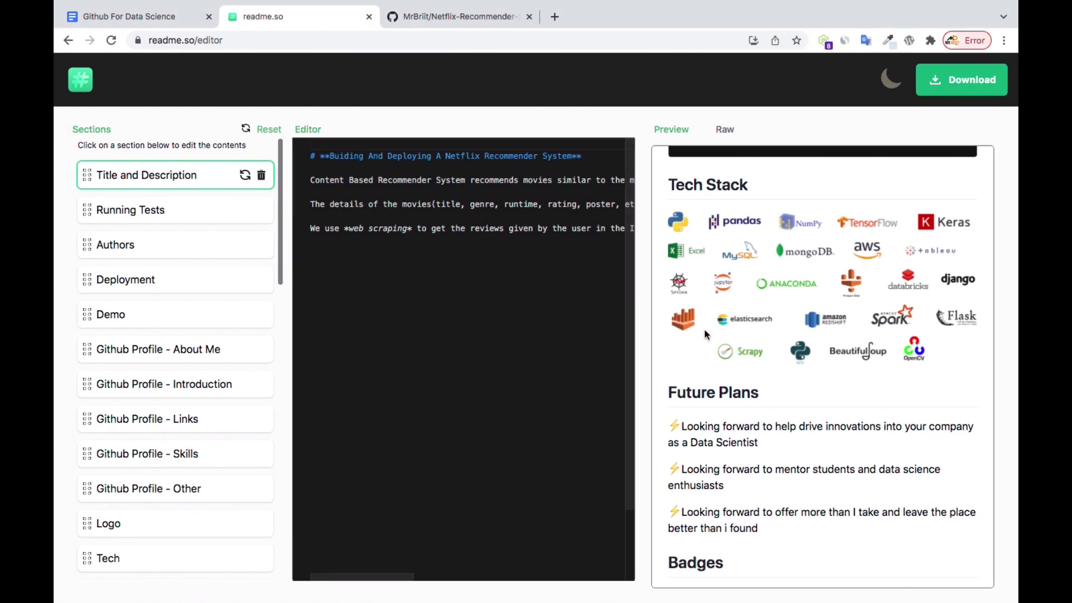
{"action": "left_click", "coordinate": [421, 16]}
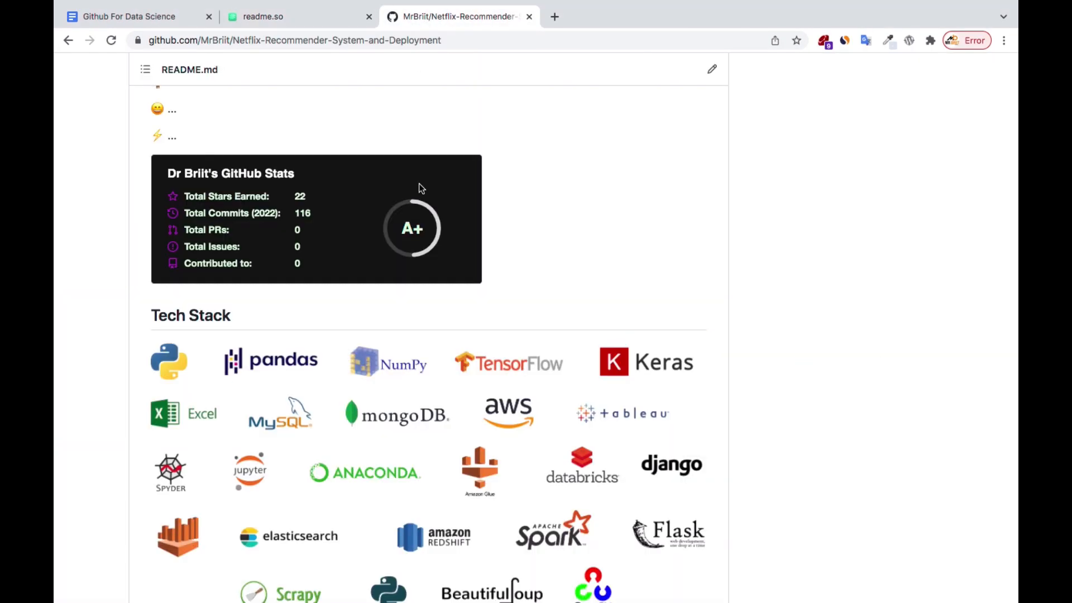
{"action": "scroll", "coordinate": [443, 312], "scroll_direction": "down", "scroll_amount": 8}
{"action": "scroll", "coordinate": [443, 314], "scroll_direction": "up", "scroll_amount": 10}
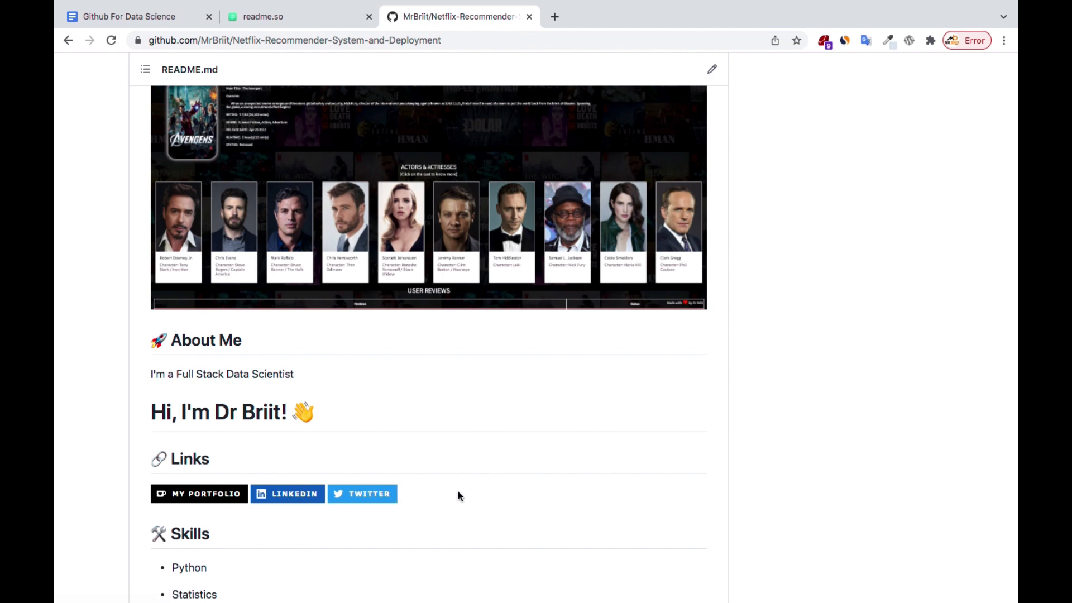
{"action": "key", "text": "ctrl+Right"}
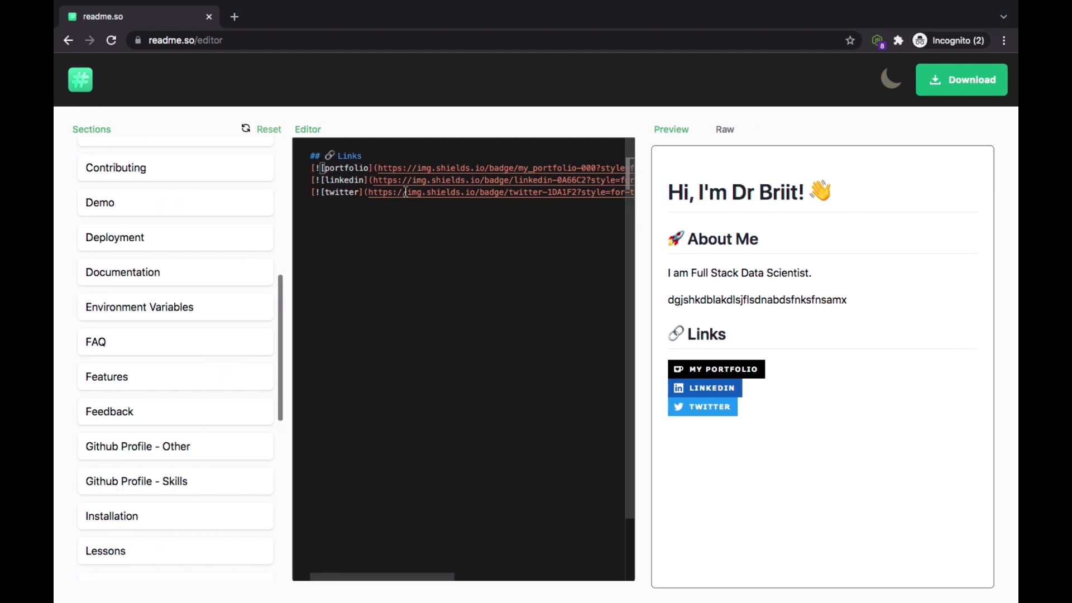
Step: Examine the target URLs of the portfolio, LinkedIn and Twitter badges in the Links section's code
{"action": "scroll", "coordinate": [417, 184], "scroll_direction": "right", "scroll_amount": 10}
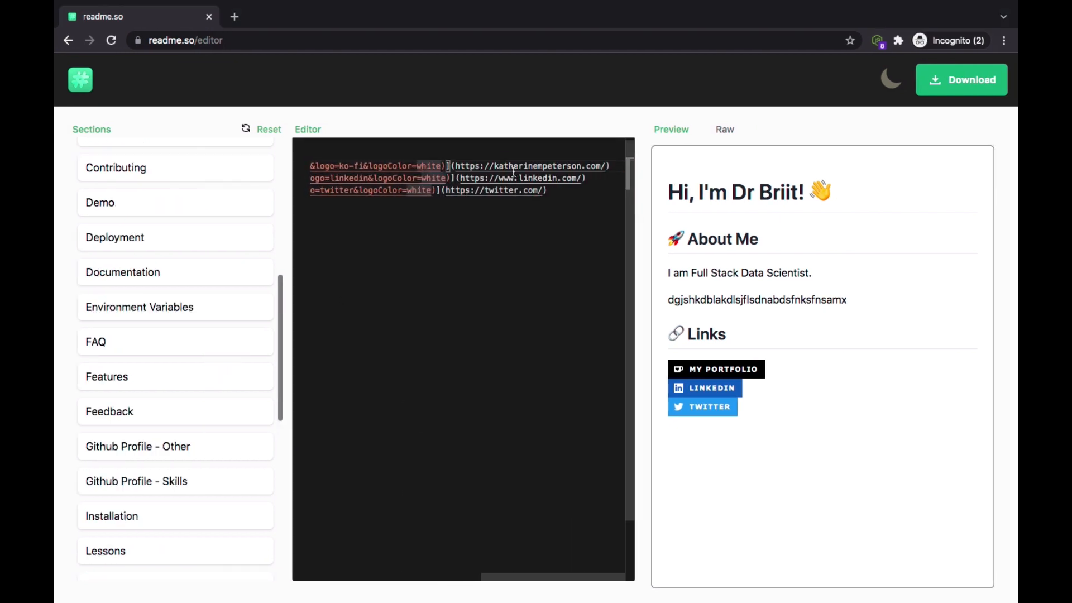
{"action": "left_click_drag", "start_coordinate": [456, 166], "coordinate": [607, 166]}
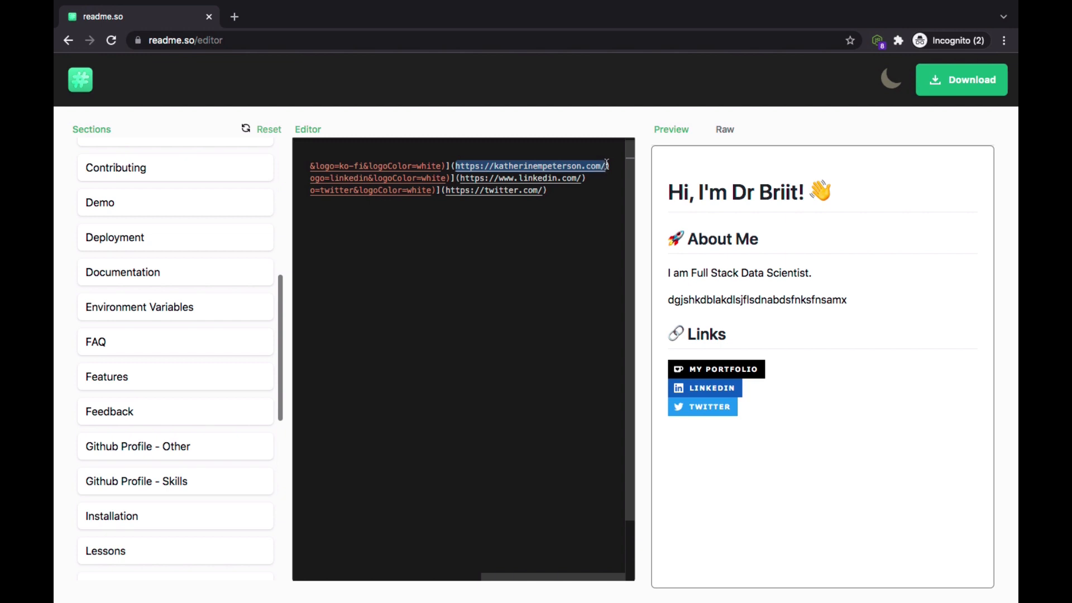
{"action": "left_click_drag", "start_coordinate": [461, 178], "coordinate": [581, 177]}
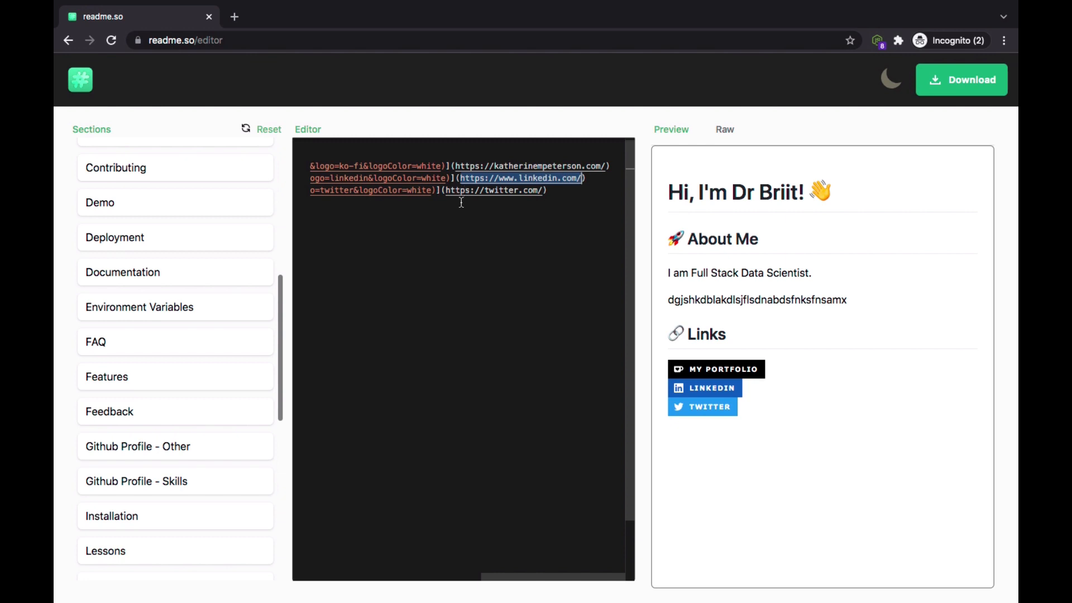
{"action": "left_click_drag", "start_coordinate": [445, 190], "coordinate": [541, 193]}
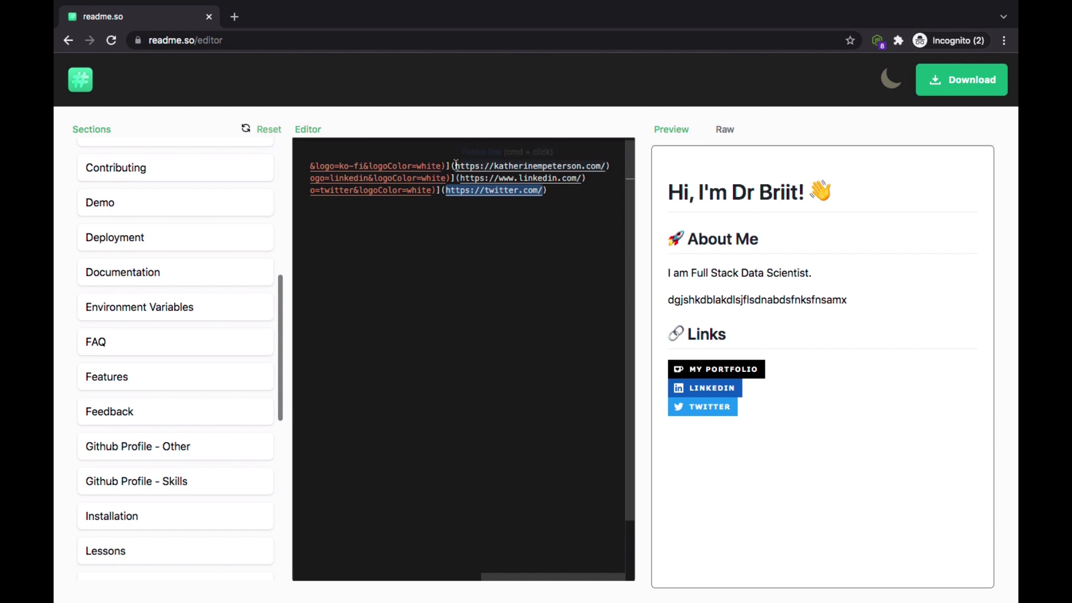
{"action": "left_click_drag", "start_coordinate": [455, 166], "coordinate": [606, 168]}
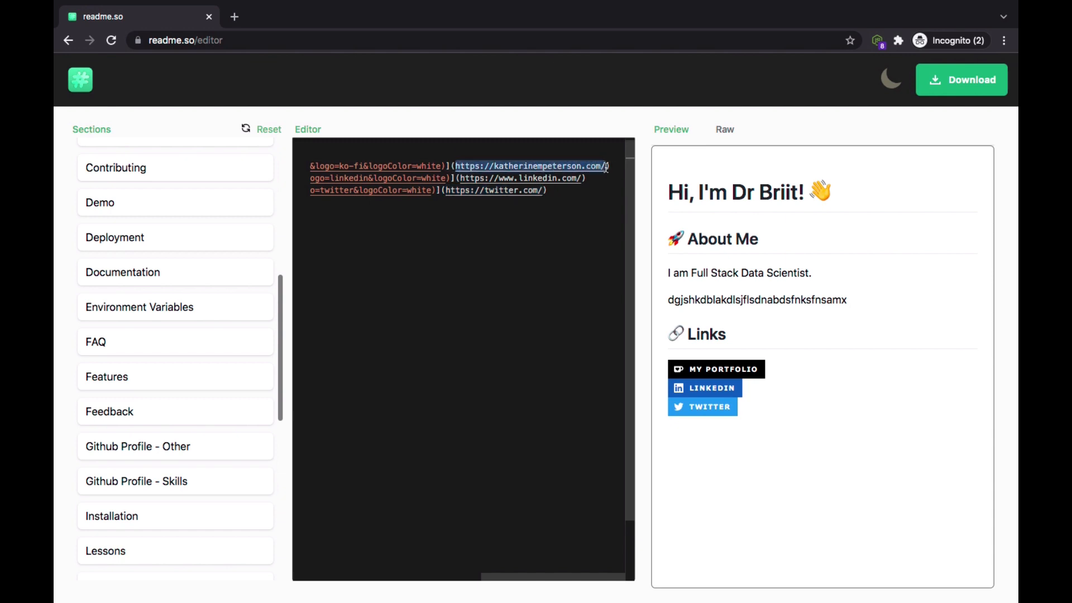
{"action": "left_click", "coordinate": [462, 179]}
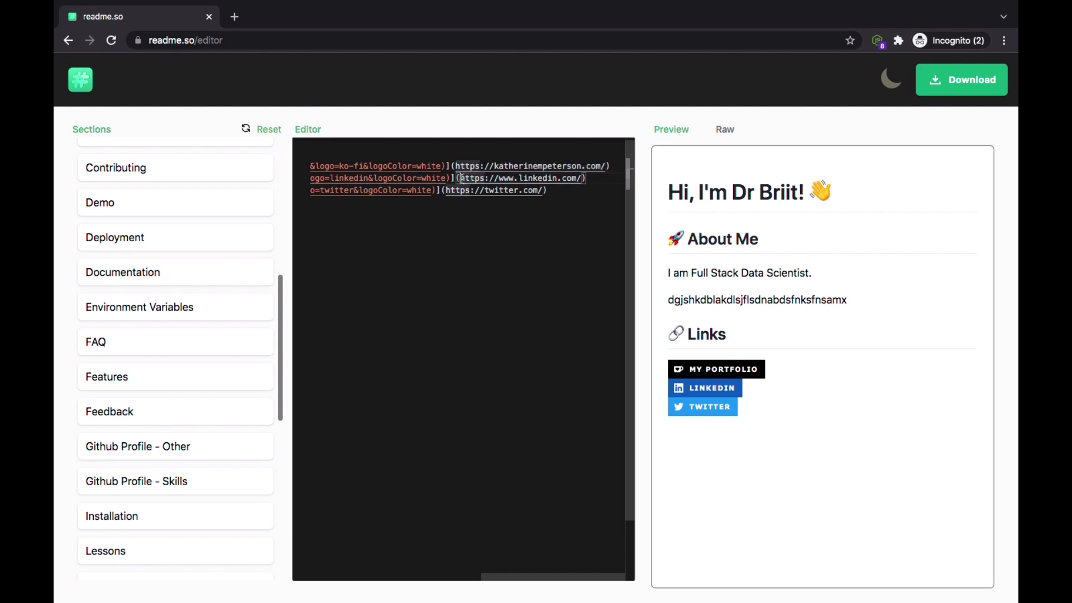
{"action": "left_click_drag", "start_coordinate": [462, 179], "coordinate": [631, 191]}
{"action": "left_click", "coordinate": [533, 202]}
{"action": "left_click", "coordinate": [546, 191]}
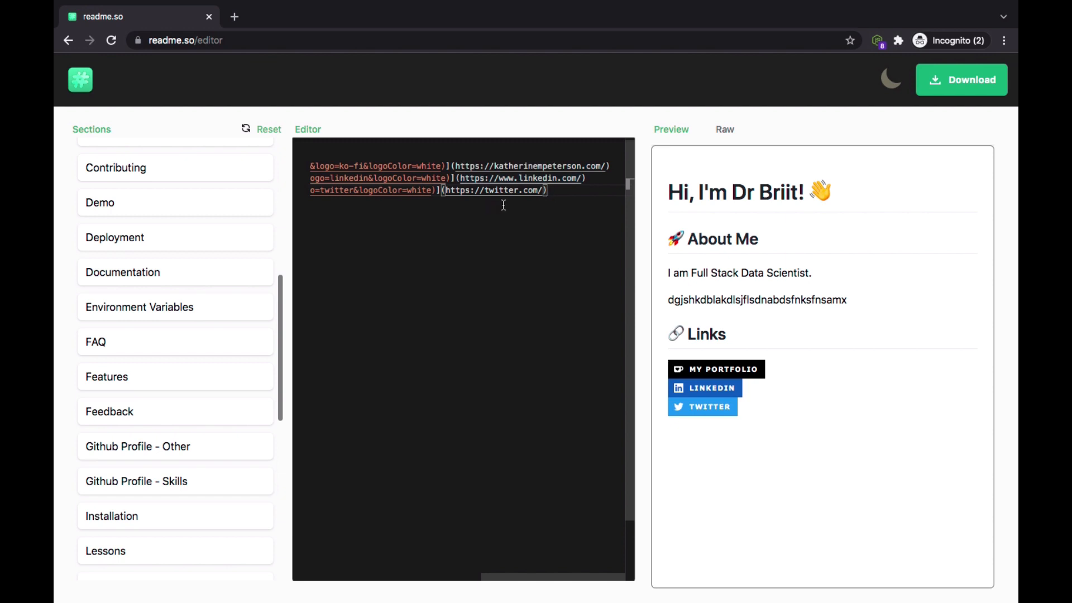
{"action": "left_click", "coordinate": [474, 265]}
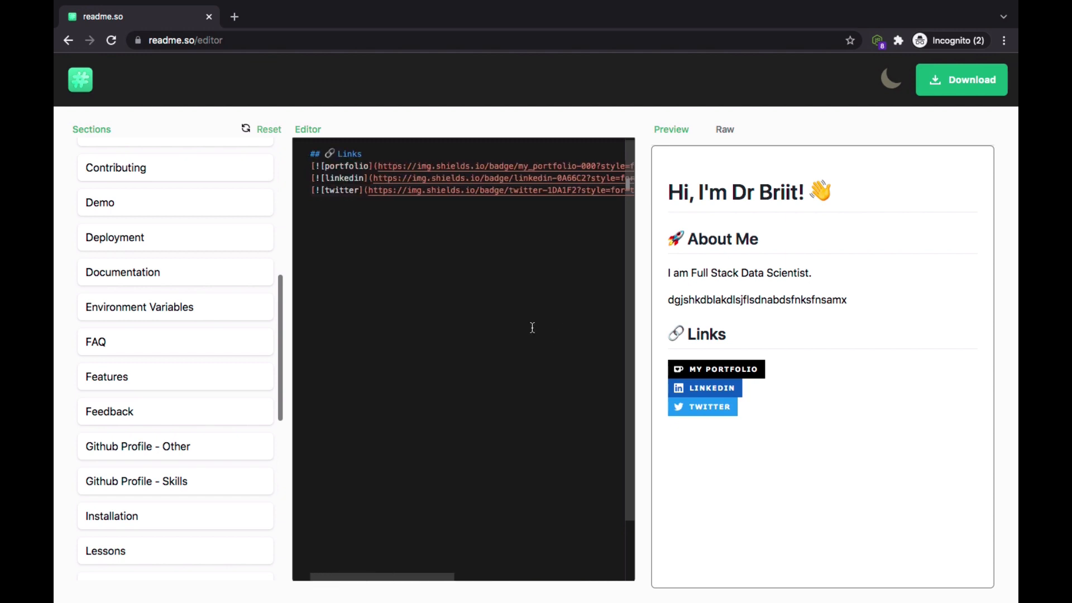
Step: Add the Github Profile - Skills section and replace its sample text with a numbered list starting with "Python"
{"action": "scroll", "coordinate": [189, 394], "scroll_direction": "down", "scroll_amount": 3}
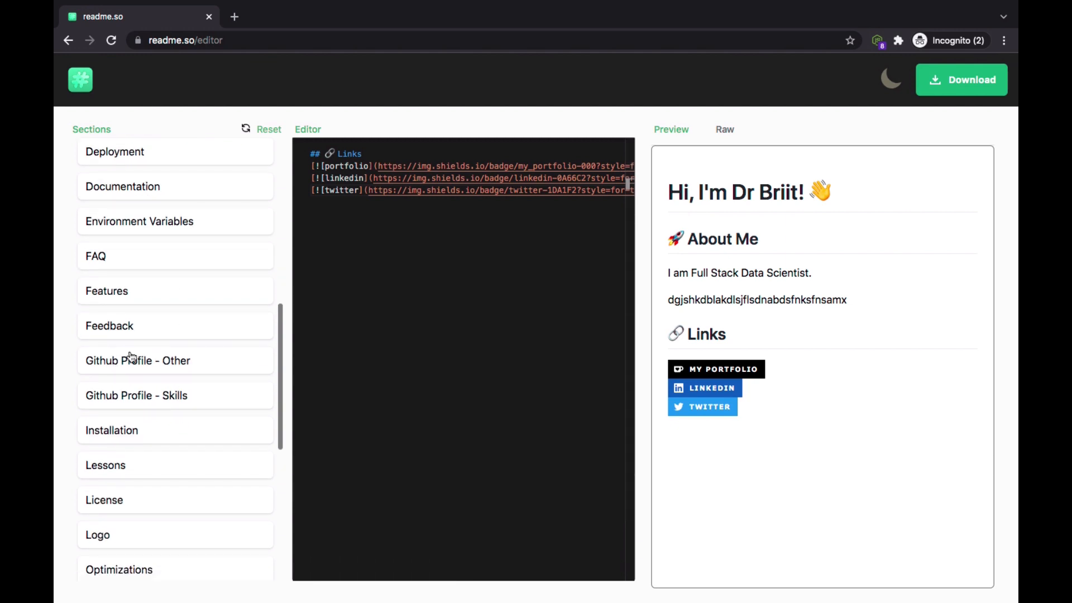
{"action": "left_click", "coordinate": [129, 396]}
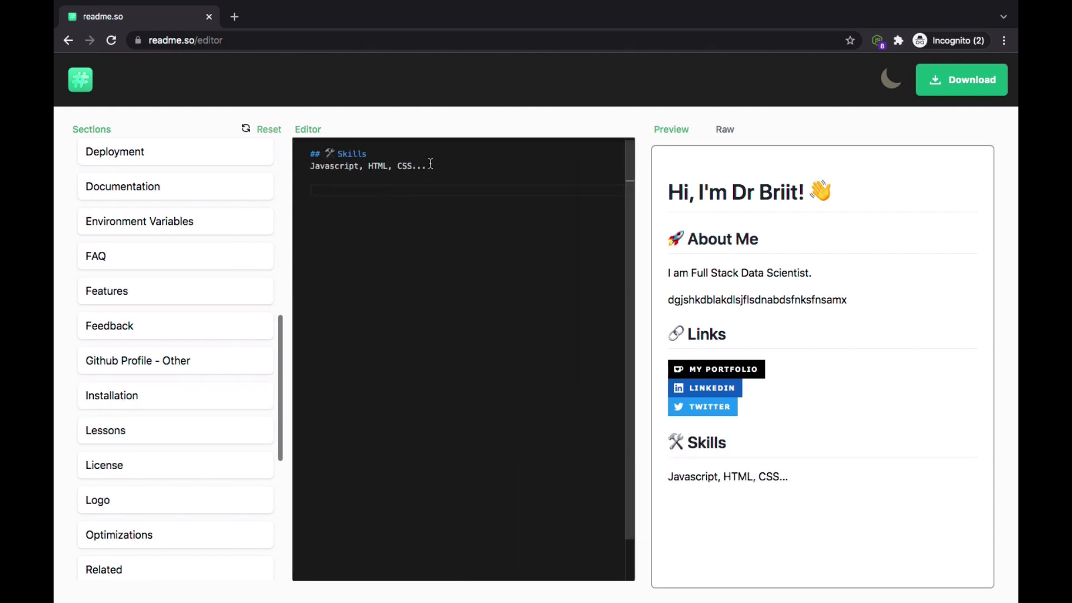
{"action": "left_click_drag", "start_coordinate": [431, 164], "coordinate": [305, 172]}
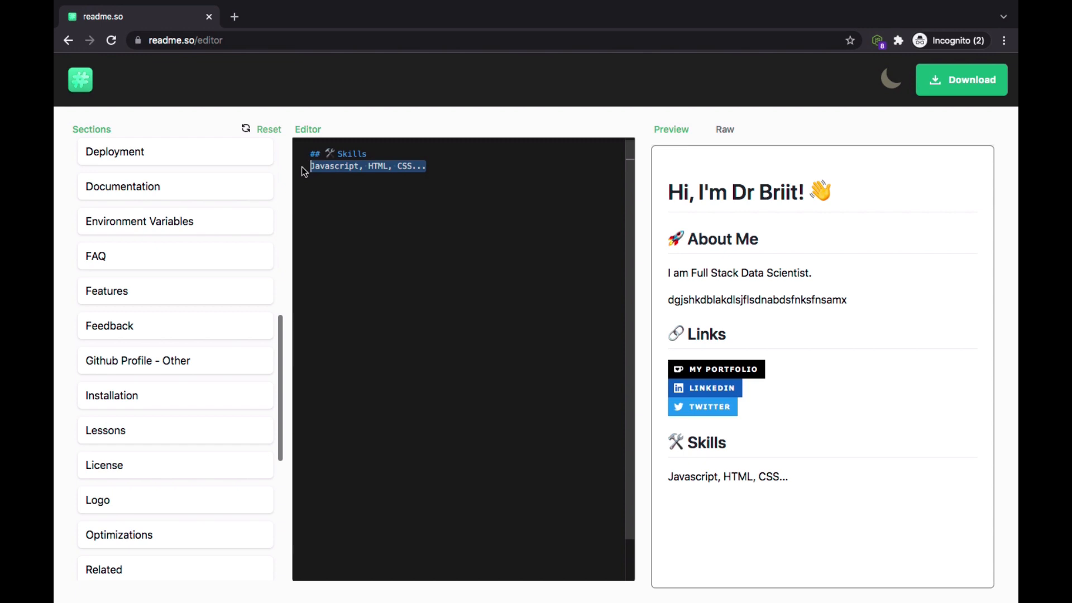
{"action": "type", "text": "1."}
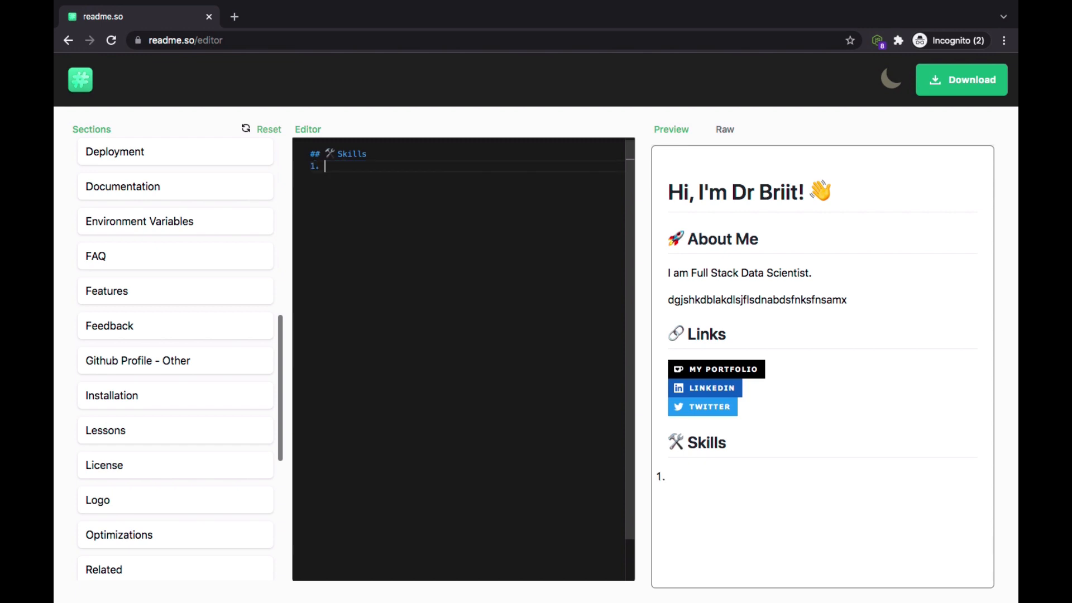
{"action": "key", "text": "BackSpace"}
{"action": "key", "text": "BackSpace"}
{"action": "key", "text": "BackSpace"}
{"action": "type", "text": "1."}
{"action": "type", "text": " Python "}
Step: Add "Machine Learning" and "Deep Learning" as items 2 and 3 of the Skills list
{"action": "type", "text": "2. "}
{"action": "type", "text": "Machine"}
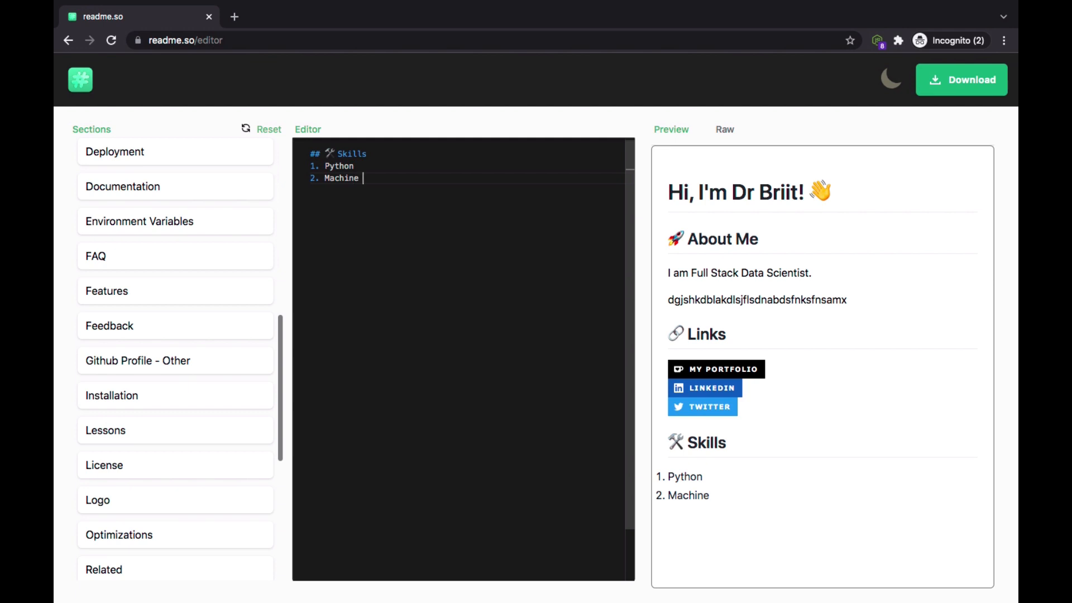
{"action": "type", "text": " Learning"}
{"action": "key", "text": "Return"}
{"action": "type", "text": "3. "}
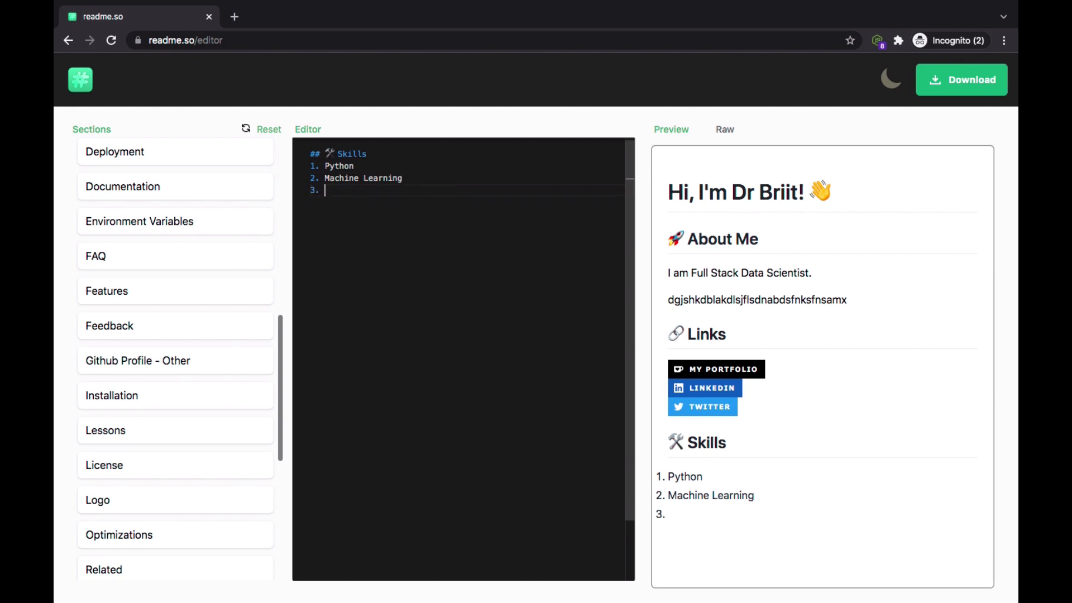
{"action": "type", "text": "Deep Learning"}
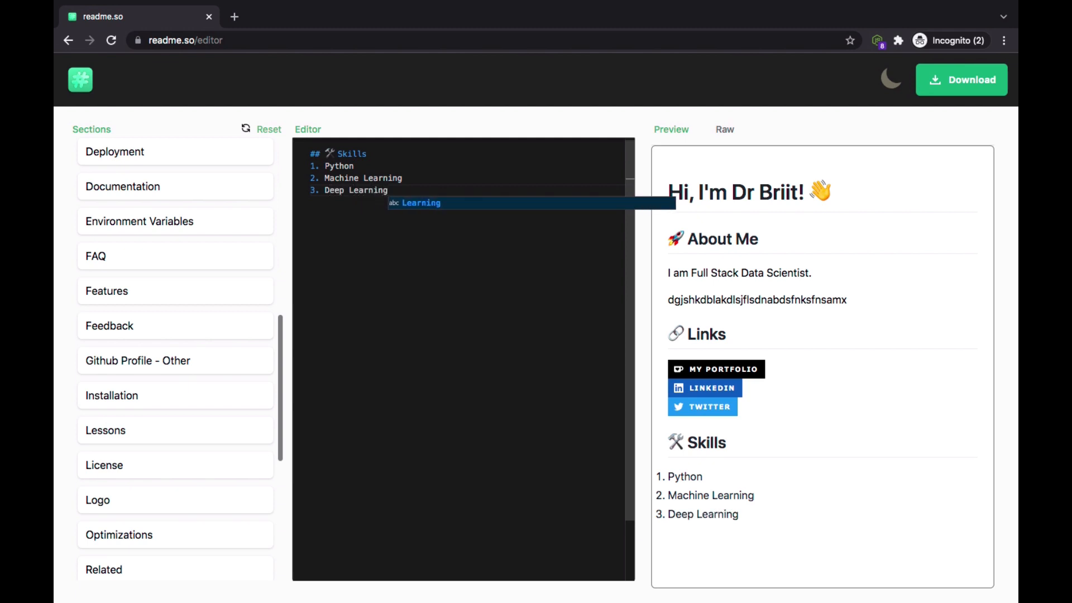
{"action": "key", "text": "Escape"}
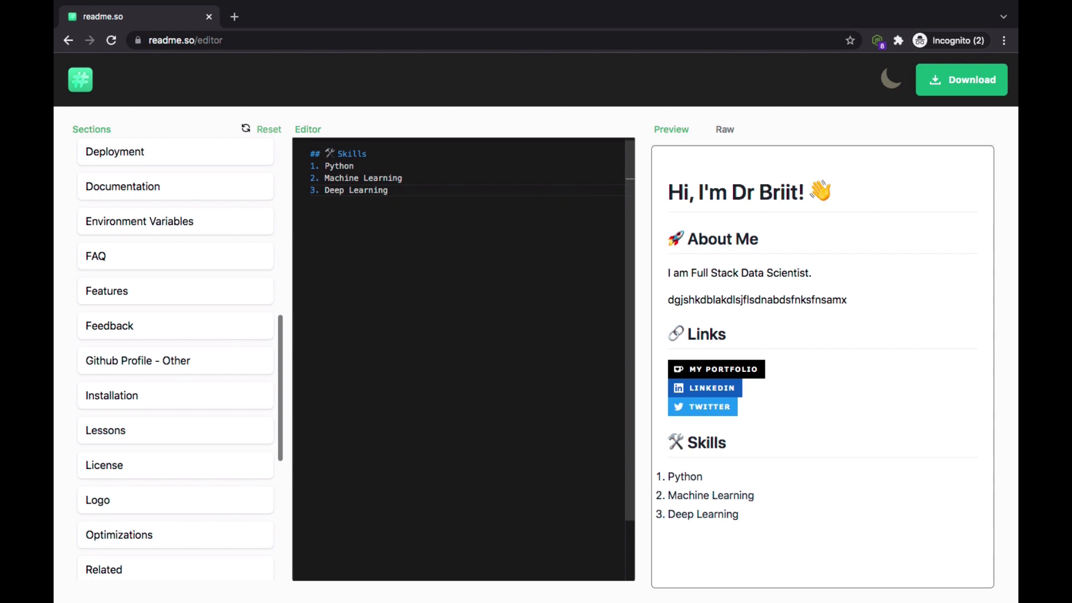
Step: Add "Data Science" as item 4 of the Skills list, followed by blank lines
{"action": "type", "text": "4. Data Scie"}
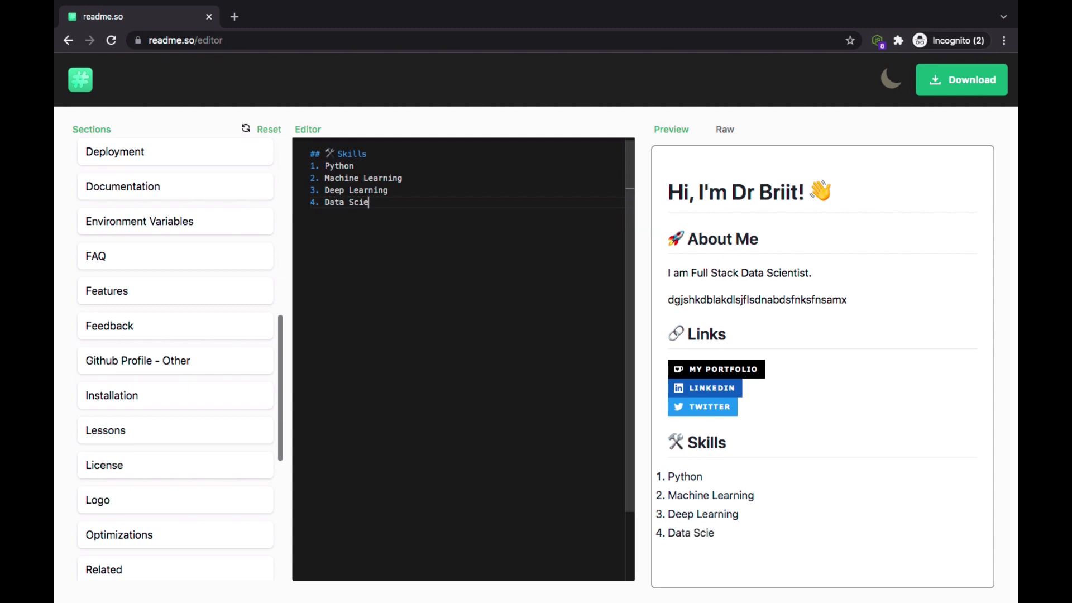
{"action": "type", "text": "nce"}
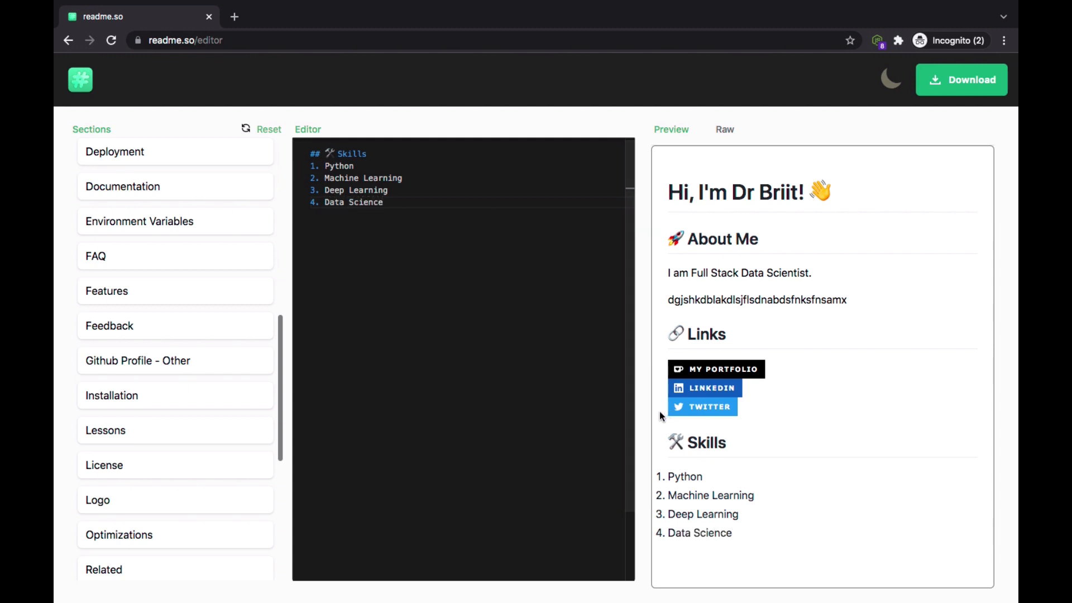
{"action": "scroll", "coordinate": [743, 500], "scroll_direction": "down", "scroll_amount": 1}
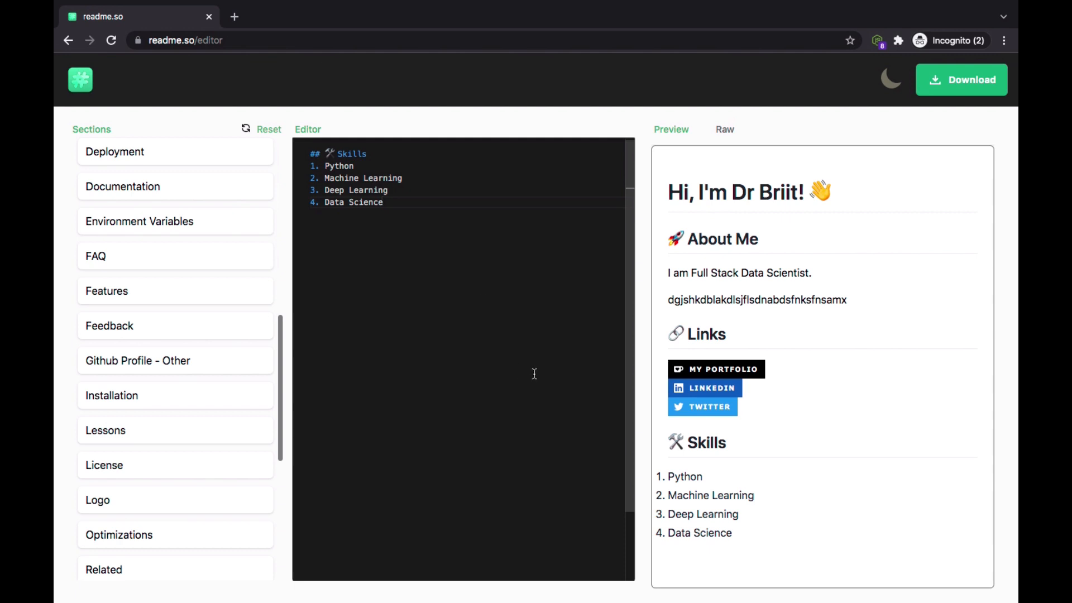
{"action": "key", "text": "Return"}
{"action": "key", "text": "Return"}
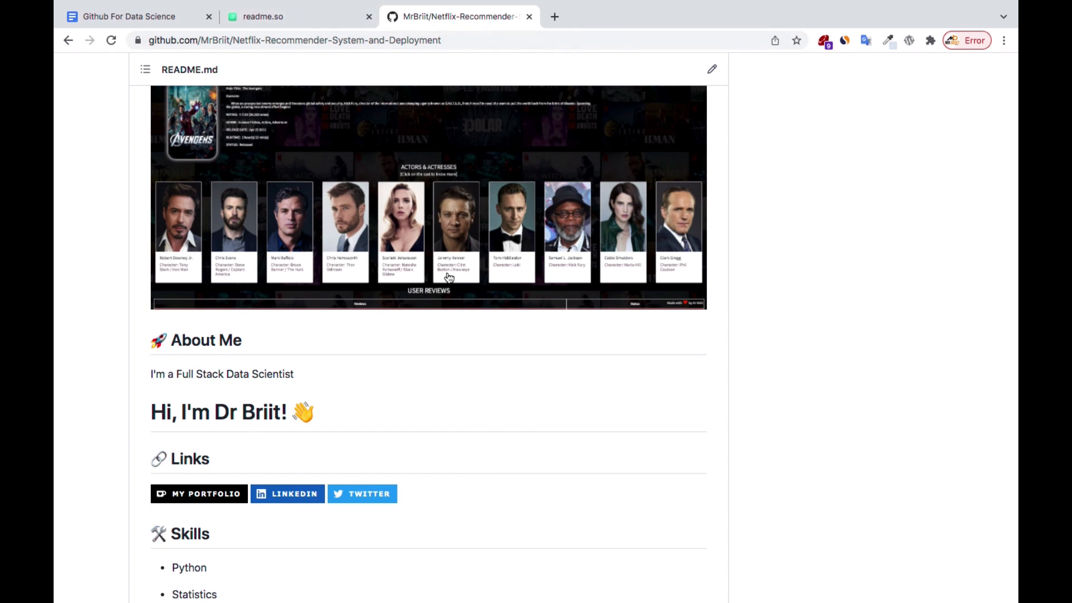
Step: Switch to the GitHub window and go back from the Netflix recommender repository to the profile overview page
{"action": "scroll", "coordinate": [445, 275], "scroll_direction": "up", "scroll_amount": 15}
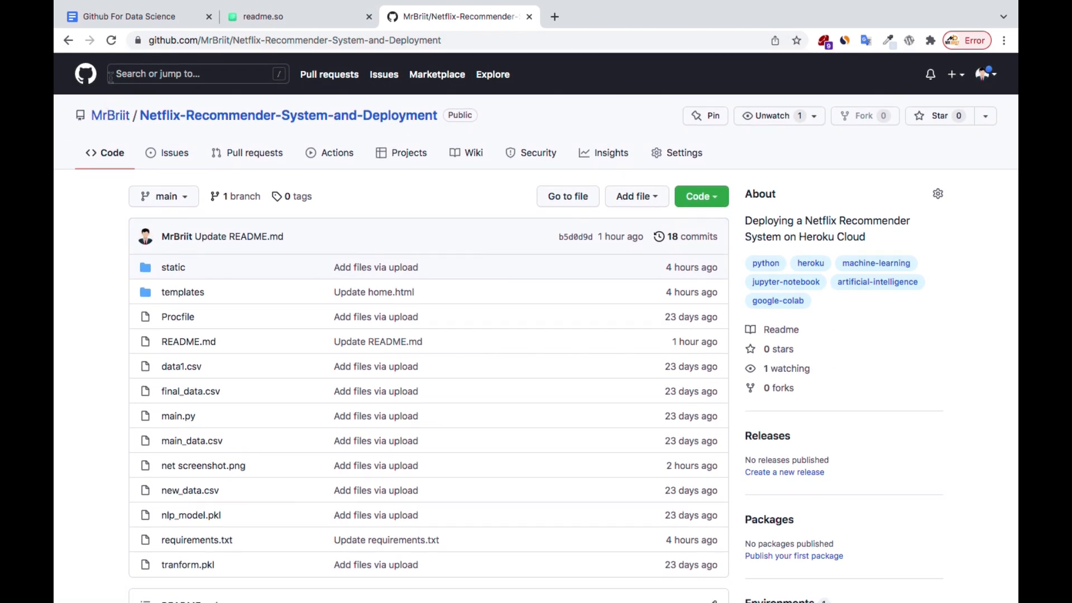
{"action": "left_click", "coordinate": [67, 42]}
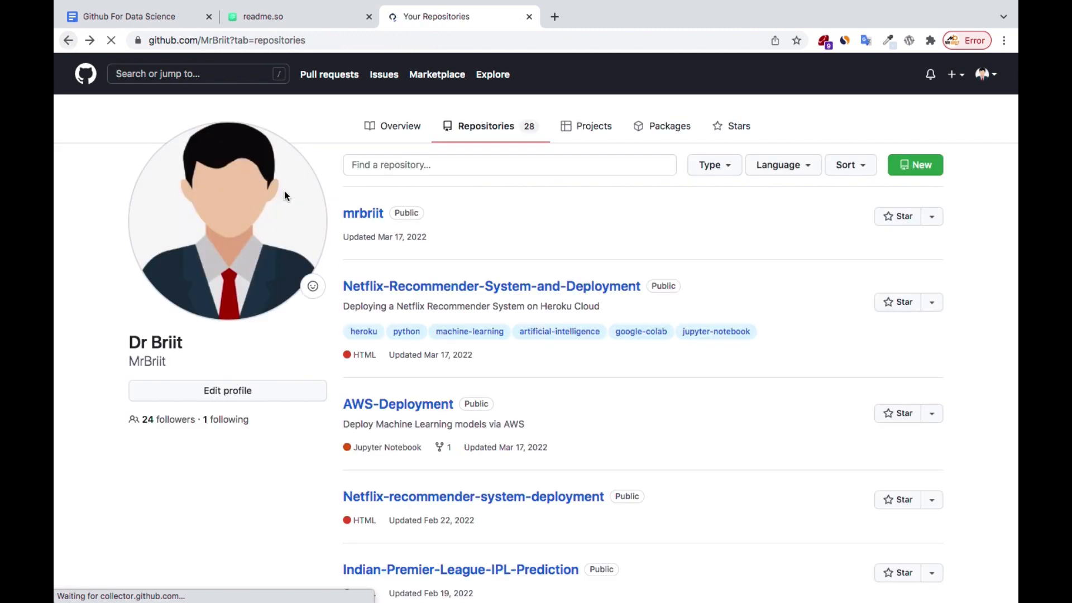
{"action": "left_click", "coordinate": [68, 40]}
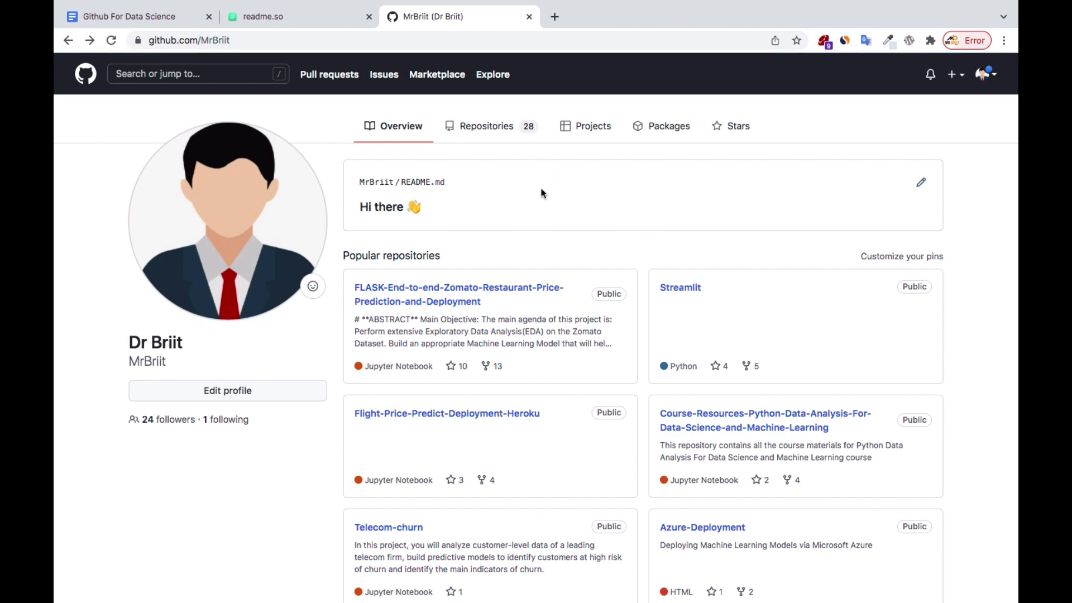
Step: Return to the profile README editor and add the Github Profile - Other section below Skills
{"action": "key", "text": "ctrl+Right"}
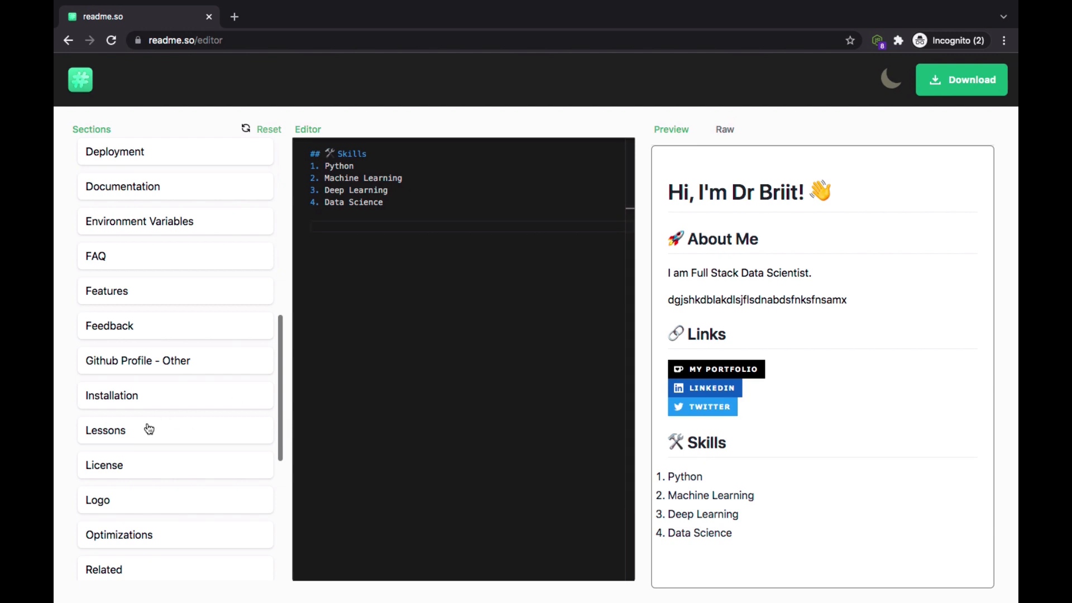
{"action": "scroll", "coordinate": [149, 429], "scroll_direction": "down", "scroll_amount": 1}
{"action": "left_click", "coordinate": [139, 341]}
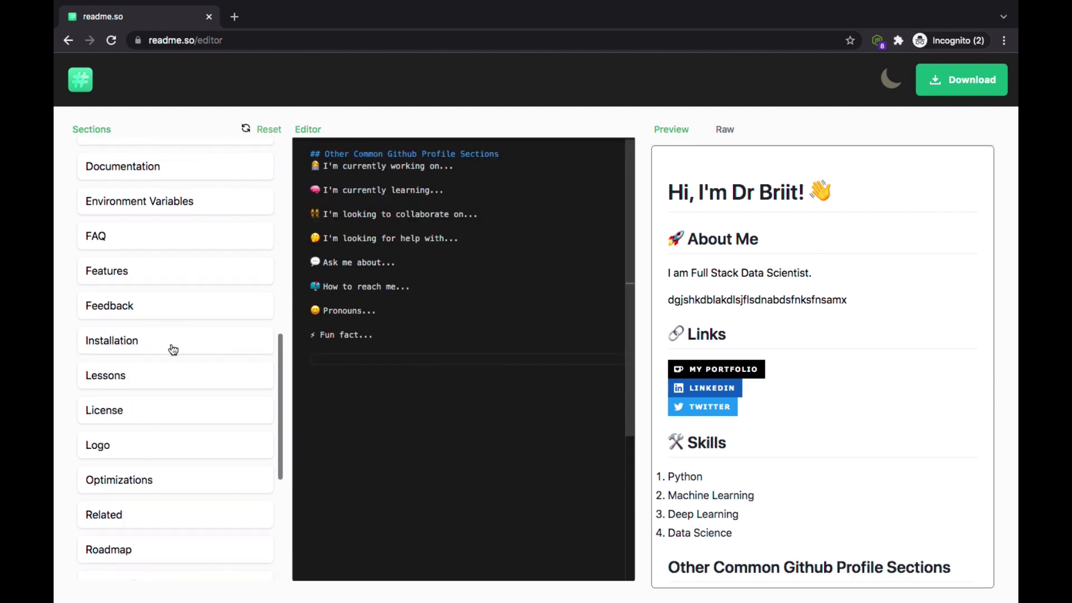
{"action": "scroll", "coordinate": [742, 484], "scroll_direction": "down", "scroll_amount": 5}
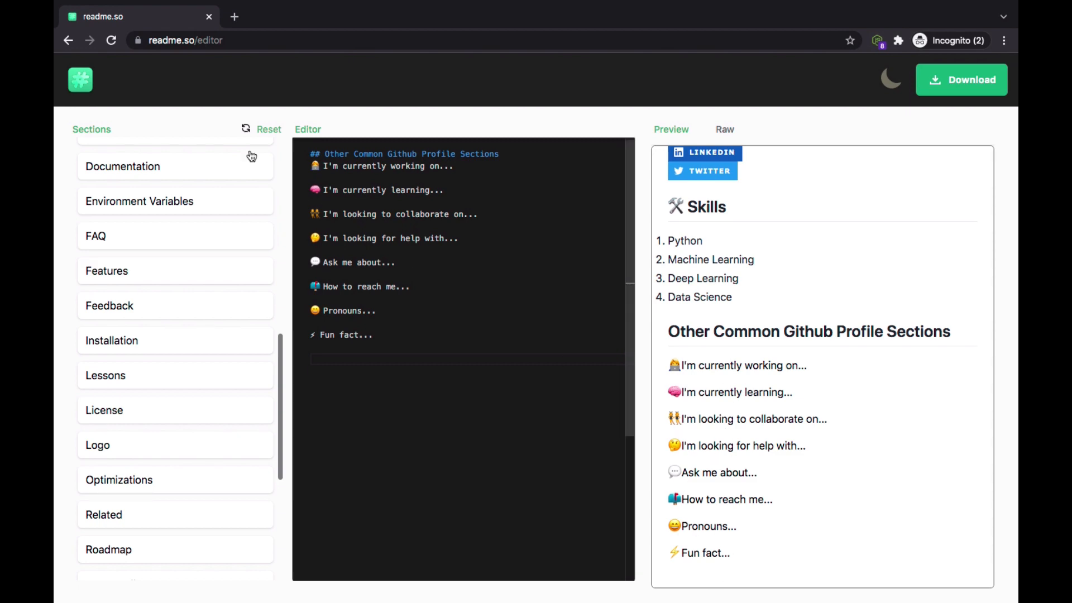
Step: Examine the skills, journey summary, stats card, tech stack and future plans in the Netflix recommender README preview in the other browser window
{"action": "key", "text": "ctrl+Left"}
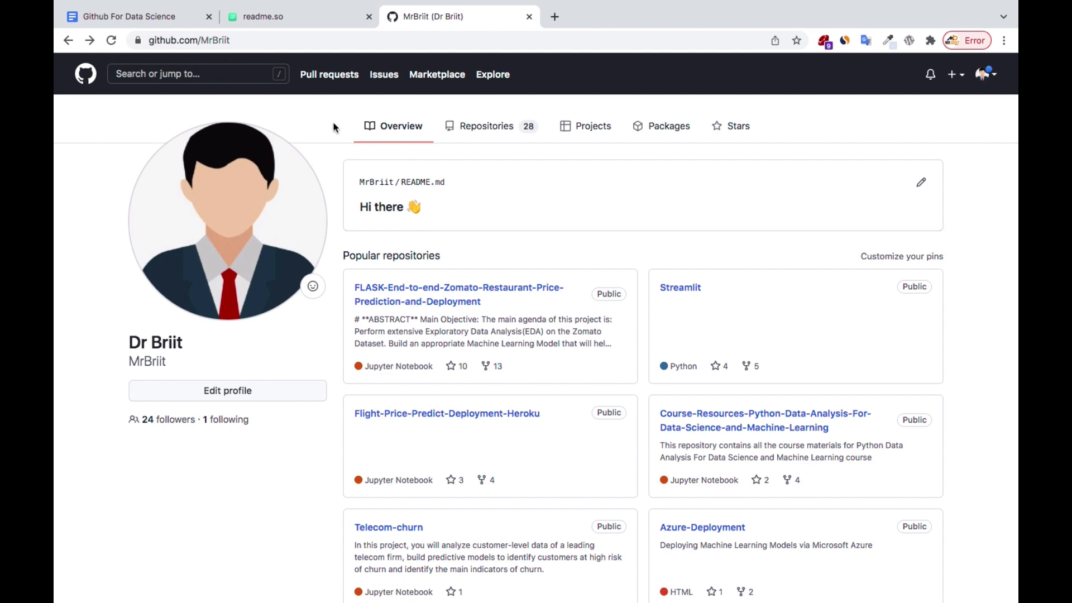
{"action": "left_click", "coordinate": [90, 40]}
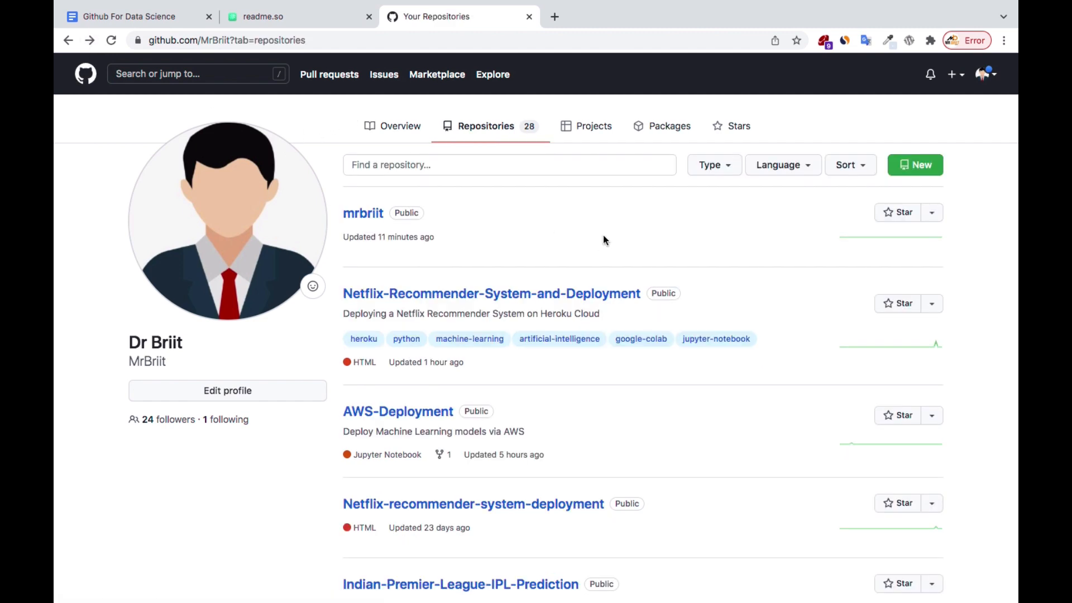
{"action": "left_click", "coordinate": [285, 17]}
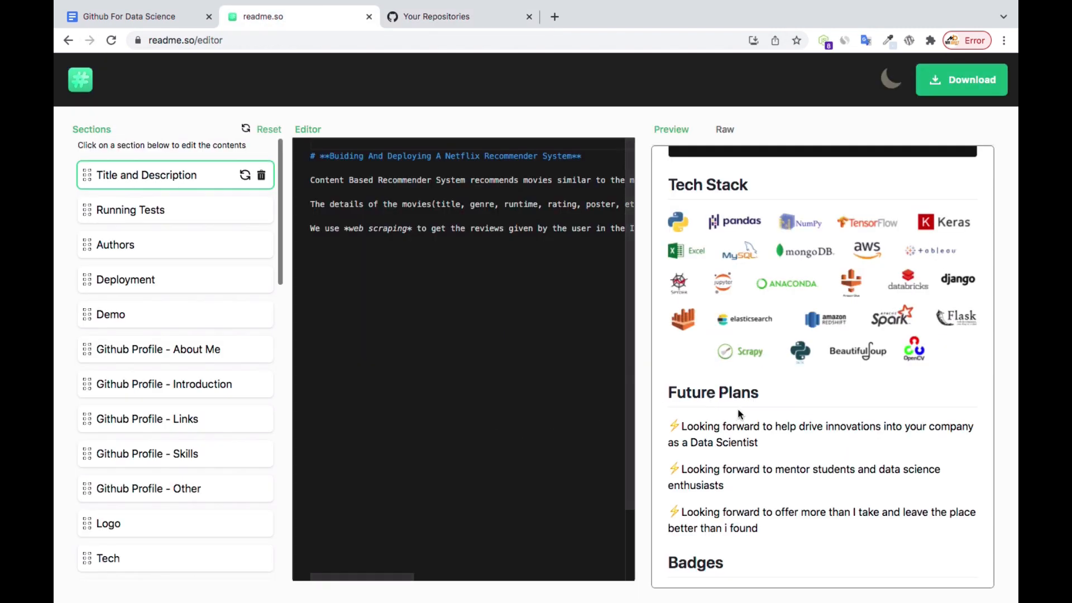
{"action": "scroll", "coordinate": [739, 411], "scroll_direction": "down", "scroll_amount": 2}
{"action": "scroll", "coordinate": [738, 413], "scroll_direction": "up", "scroll_amount": 10}
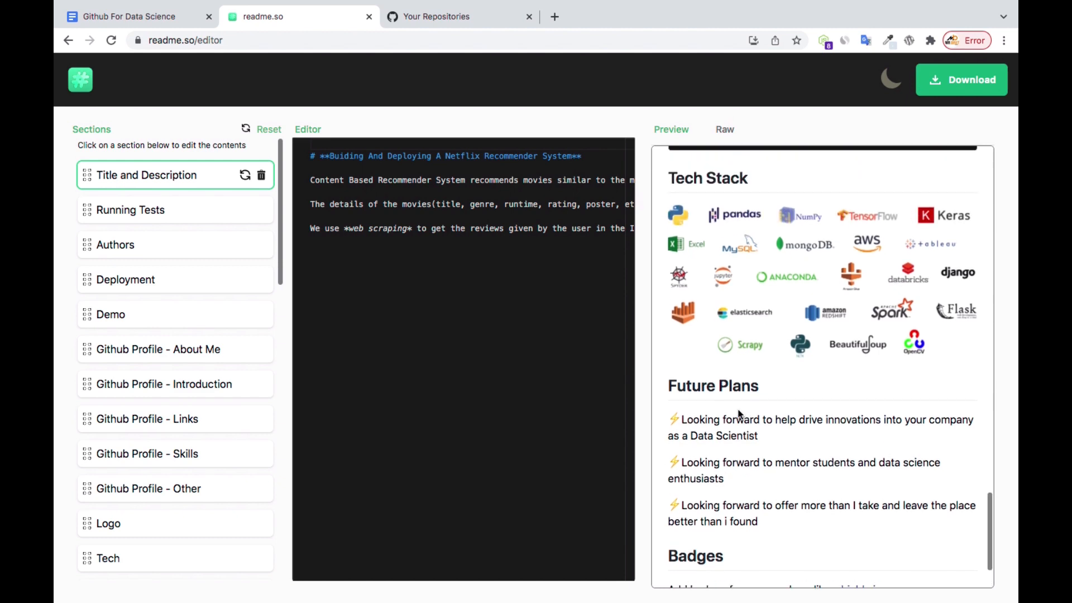
{"action": "scroll", "coordinate": [741, 412], "scroll_direction": "up", "scroll_amount": 10}
{"action": "scroll", "coordinate": [740, 412], "scroll_direction": "down", "scroll_amount": 9}
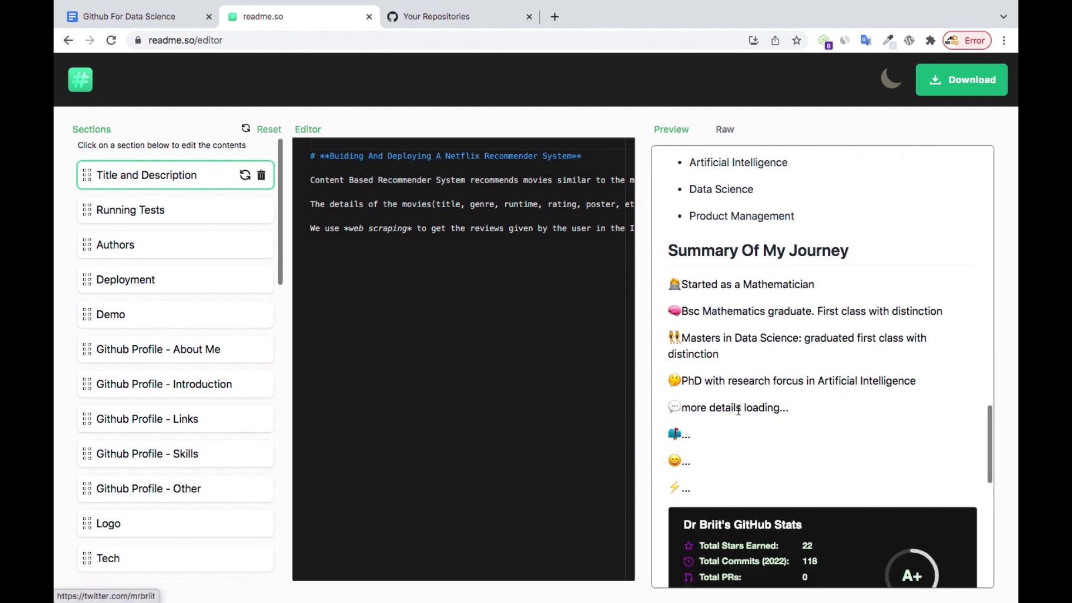
{"action": "scroll", "coordinate": [704, 263], "scroll_direction": "up", "scroll_amount": 2}
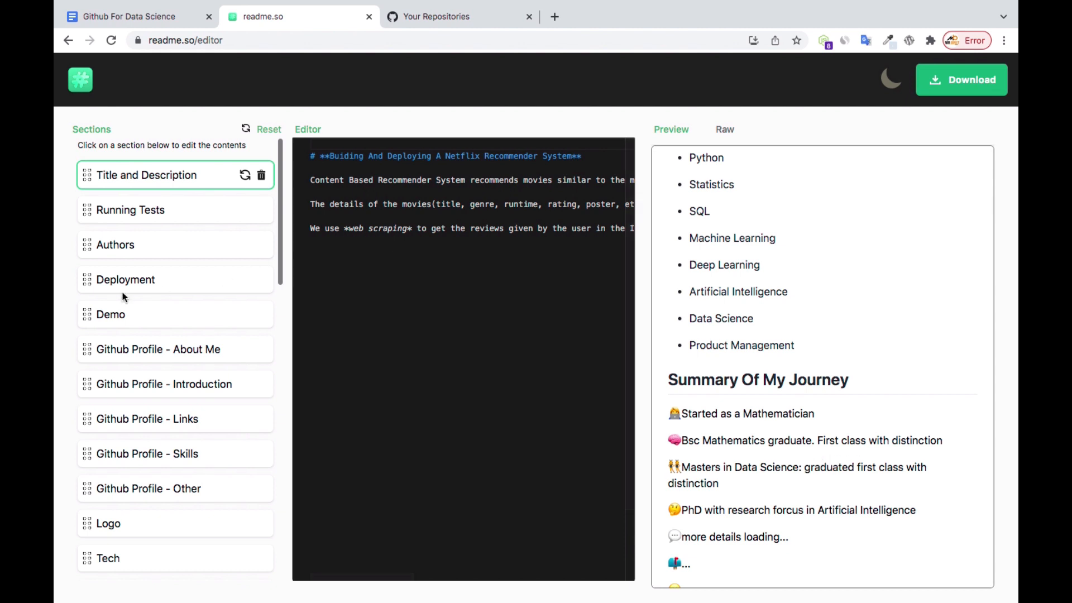
Step: Open the Netflix README's Github Profile - Other section and examine its "Summary Of My Journey" entries and the GitHub stats card beneath them
{"action": "scroll", "coordinate": [124, 296], "scroll_direction": "down", "scroll_amount": 2}
{"action": "scroll", "coordinate": [123, 295], "scroll_direction": "up", "scroll_amount": 2}
{"action": "left_click", "coordinate": [157, 492]}
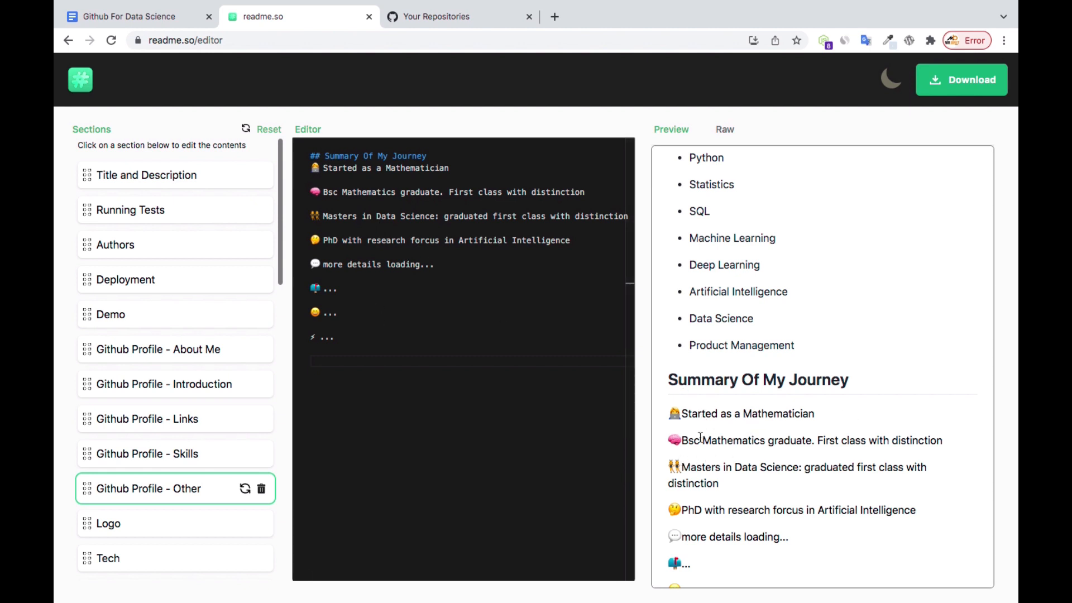
{"action": "left_click_drag", "start_coordinate": [683, 442], "coordinate": [797, 431]}
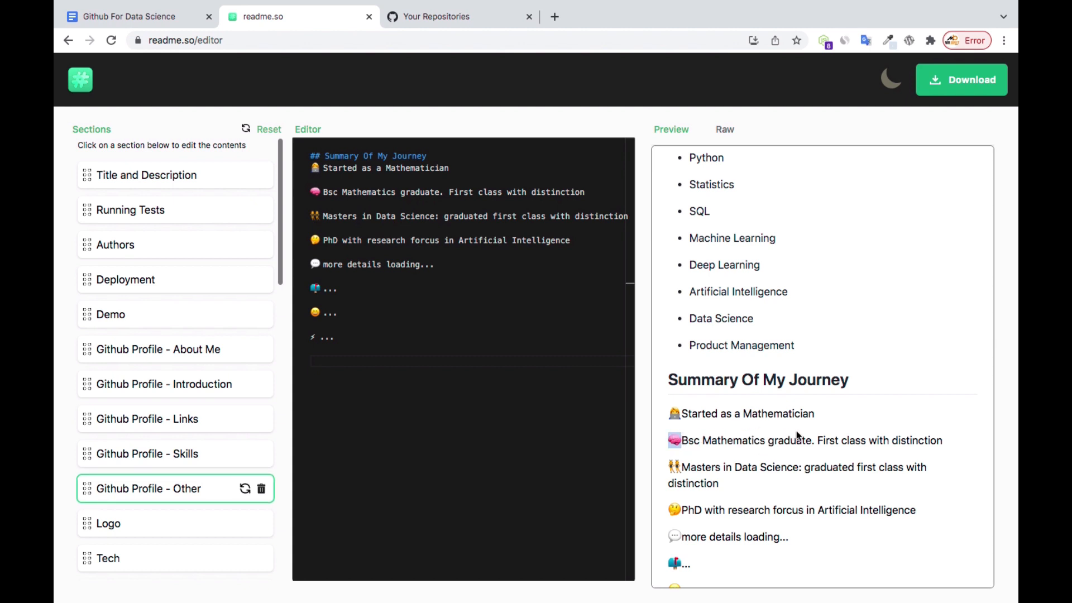
{"action": "left_click", "coordinate": [708, 471]}
{"action": "scroll", "coordinate": [819, 541], "scroll_direction": "down", "scroll_amount": 5}
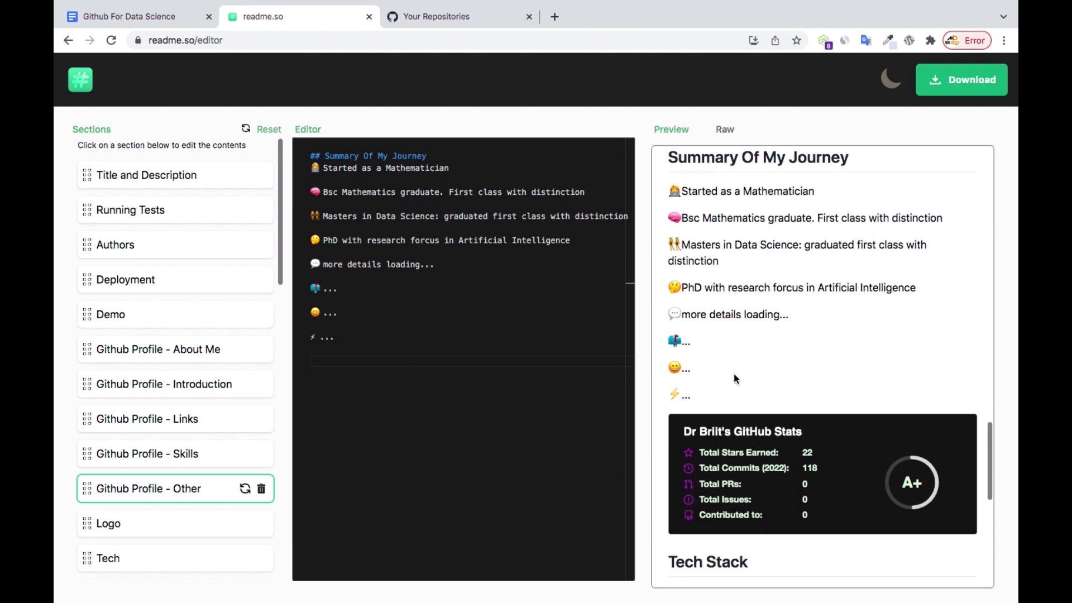
{"action": "scroll", "coordinate": [716, 368], "scroll_direction": "up", "scroll_amount": 2}
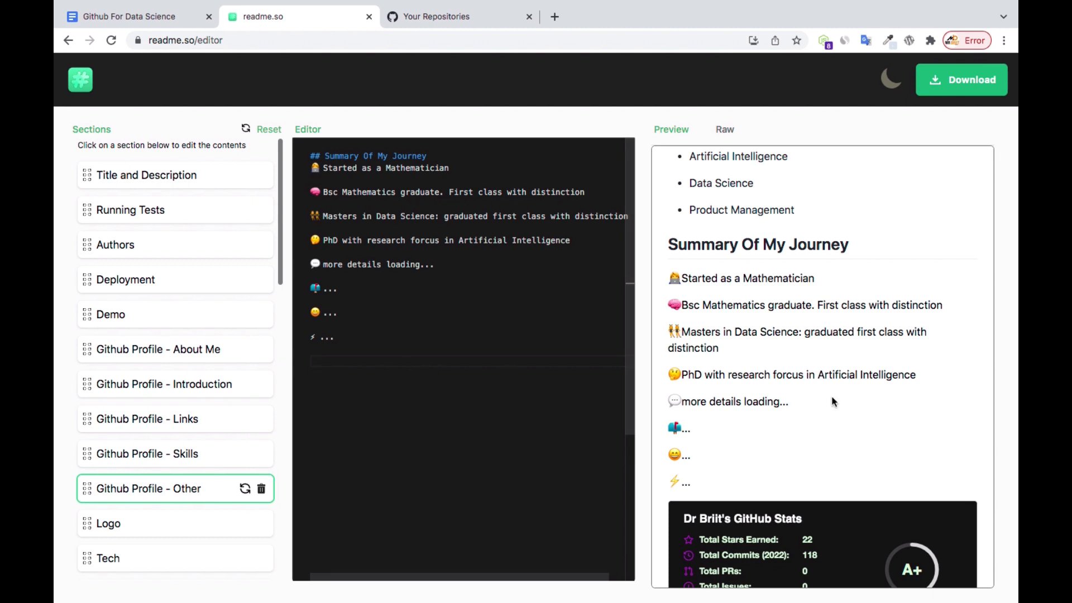
{"action": "scroll", "coordinate": [827, 441], "scroll_direction": "down", "scroll_amount": 2}
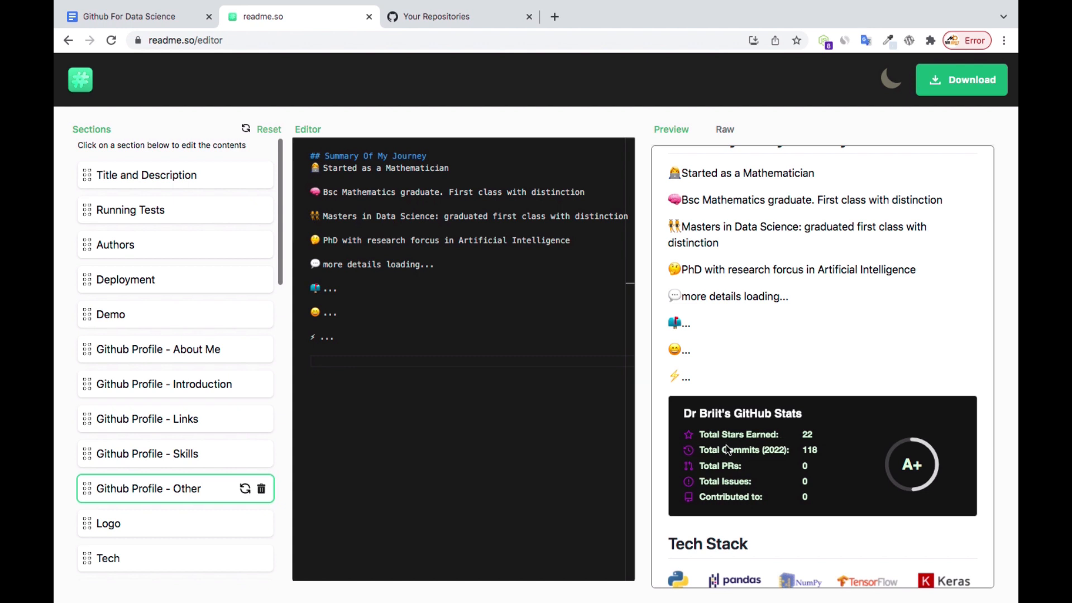
{"action": "scroll", "coordinate": [730, 444], "scroll_direction": "down", "scroll_amount": 2}
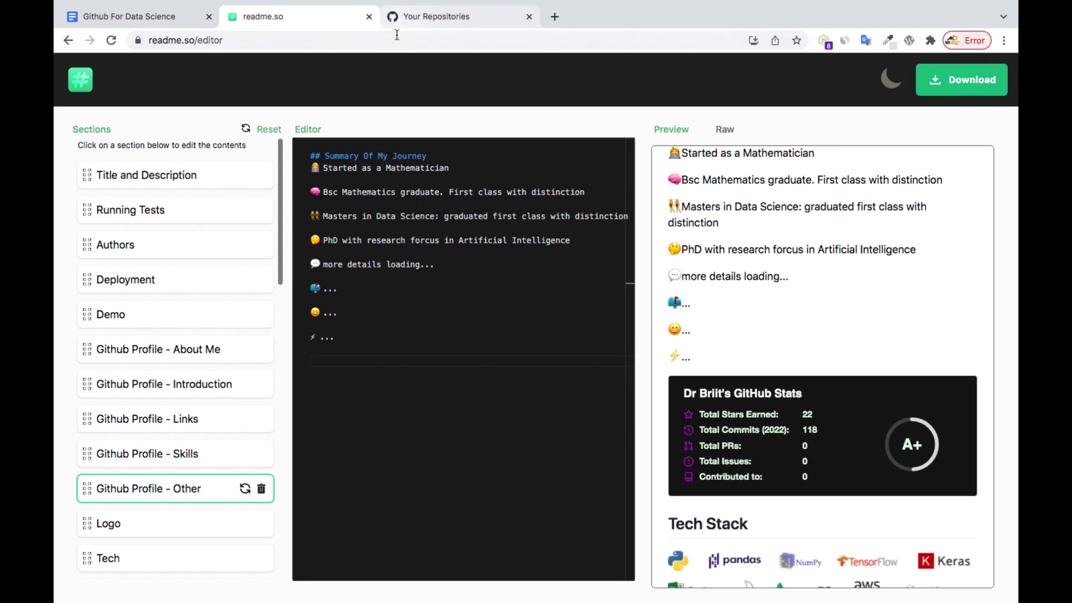
Step: Copy the github-readme-stats URL for displaying the statistics image from the Github For Data Science document
{"action": "left_click", "coordinate": [134, 16]}
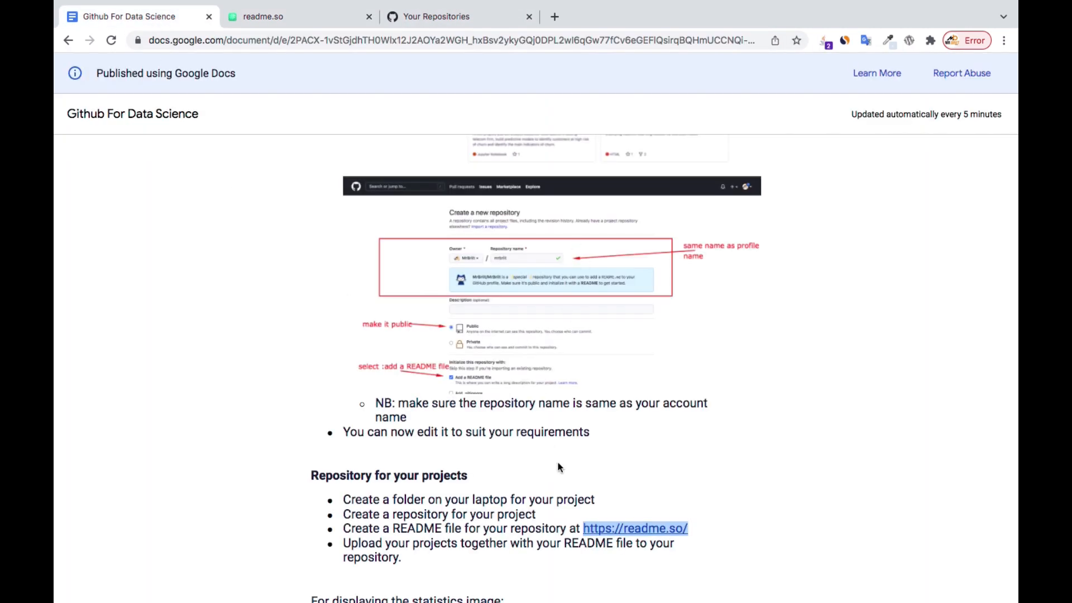
{"action": "scroll", "coordinate": [560, 467], "scroll_direction": "down", "scroll_amount": 2}
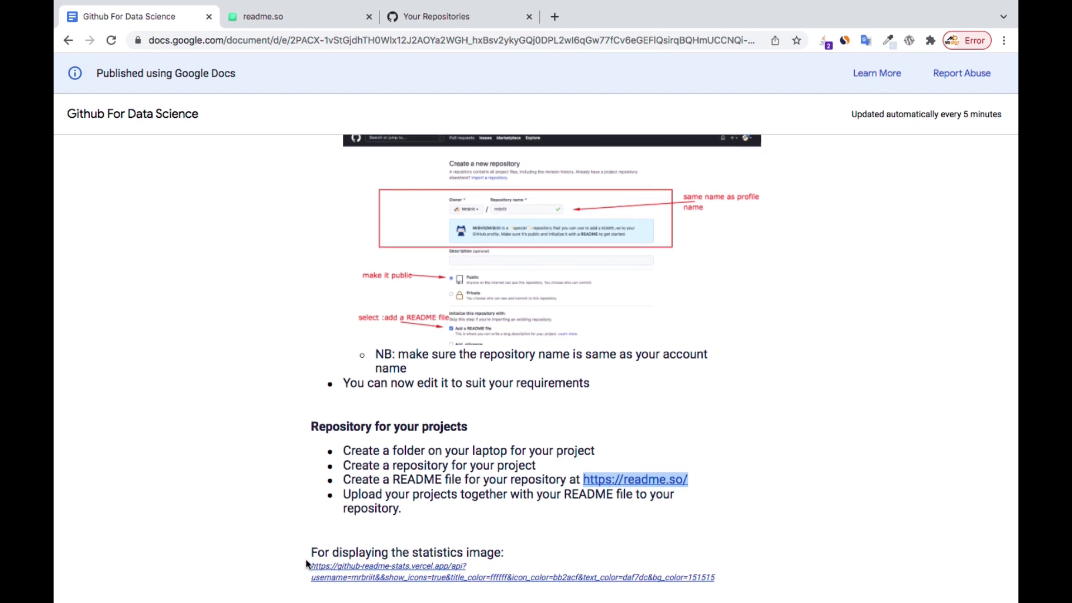
{"action": "left_click_drag", "start_coordinate": [306, 566], "coordinate": [721, 582]}
{"action": "key", "text": "super+c"}
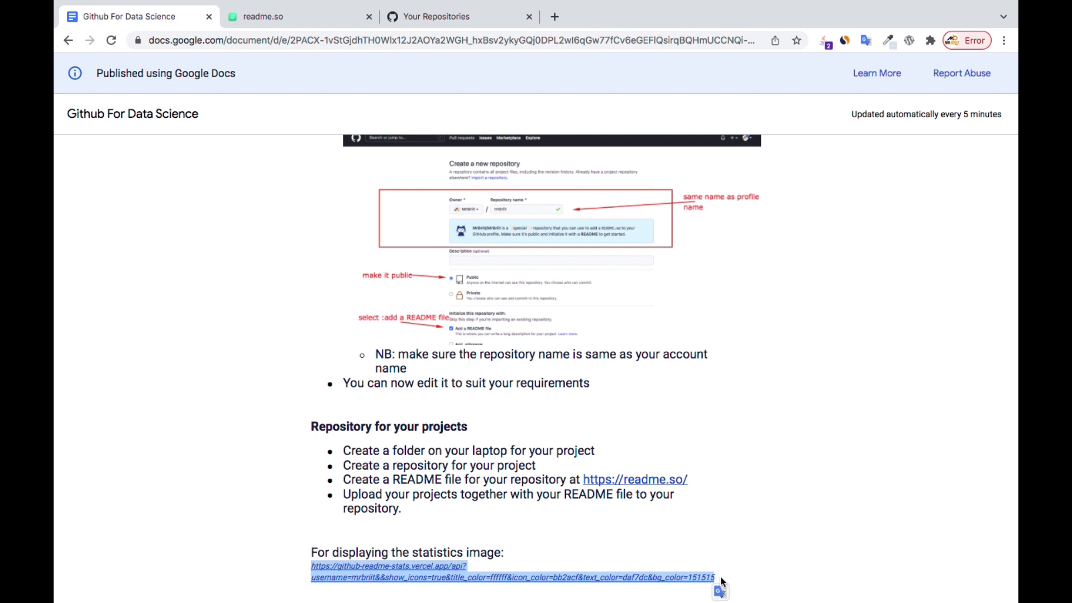
Step: Load the copied github-readme-stats URL in a new browser tab
{"action": "left_click", "coordinate": [553, 18]}
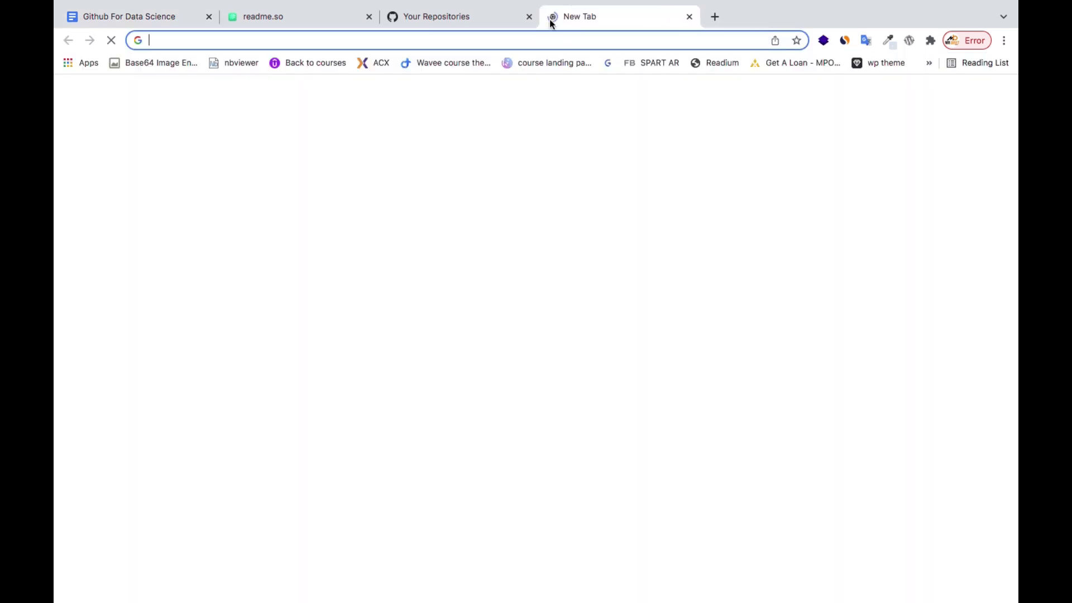
{"action": "key", "text": "super+v"}
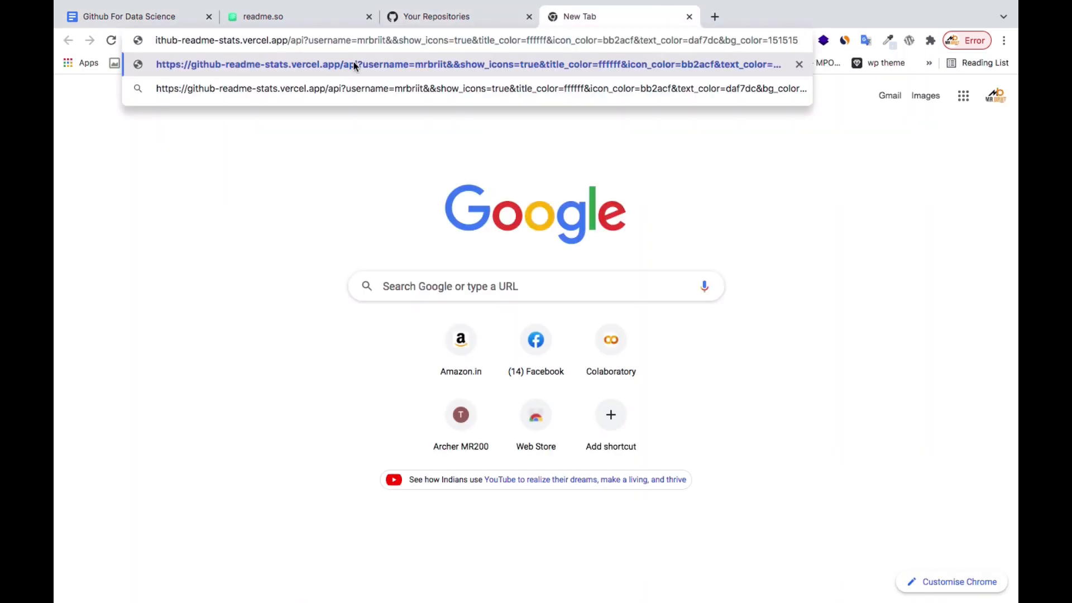
{"action": "key", "text": "Return"}
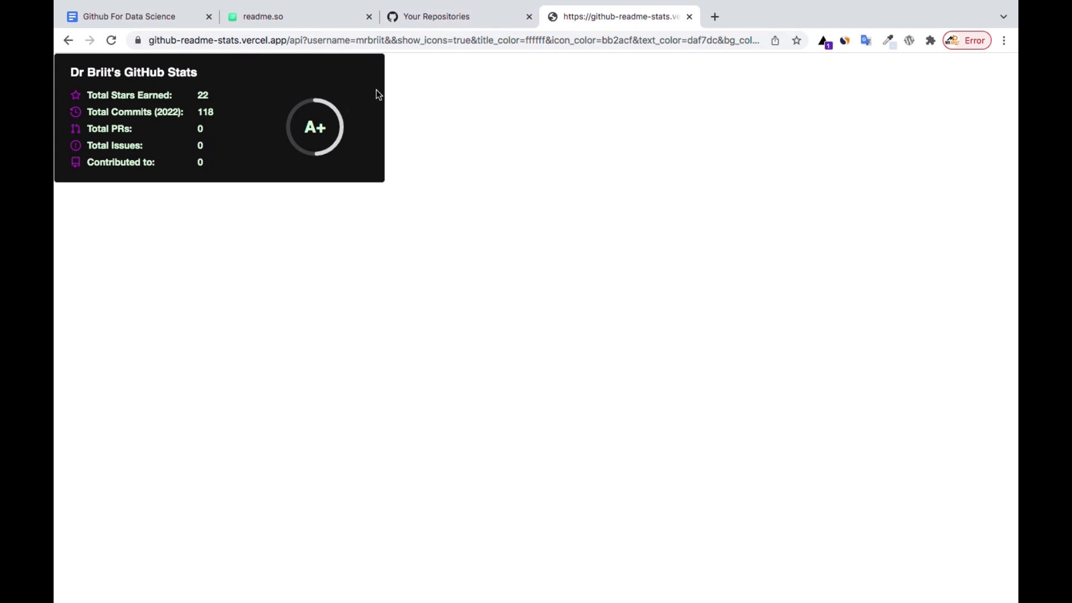
Step: Highlight the username value in the stats URL and compare it with the profile repository's name on GitHub
{"action": "left_click", "coordinate": [386, 40]}
{"action": "left_click", "coordinate": [385, 40]}
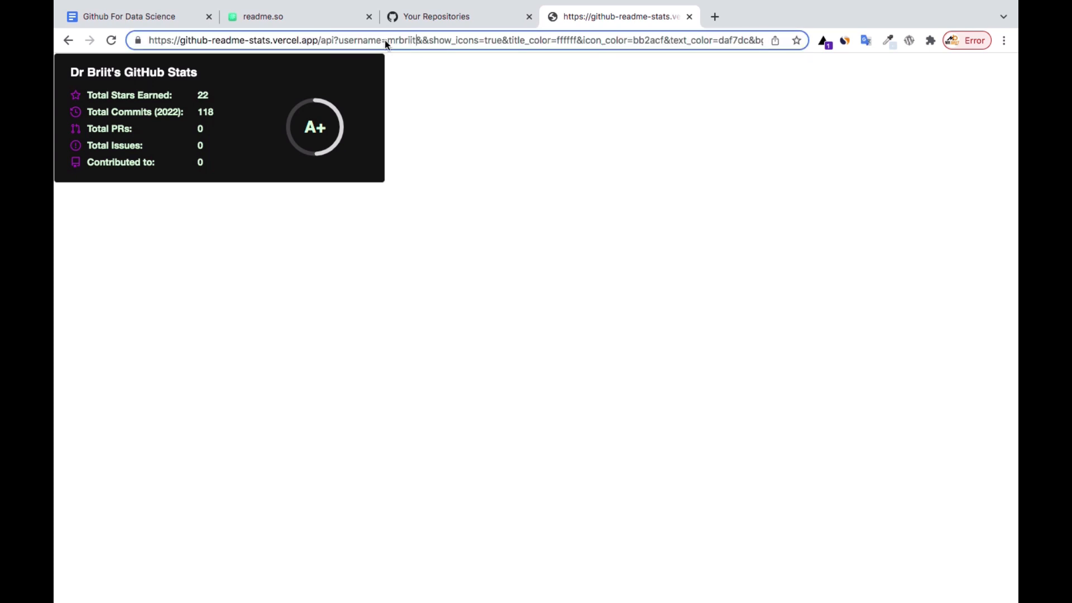
{"action": "left_click_drag", "start_coordinate": [417, 40], "coordinate": [413, 42]}
{"action": "left_click", "coordinate": [416, 17]}
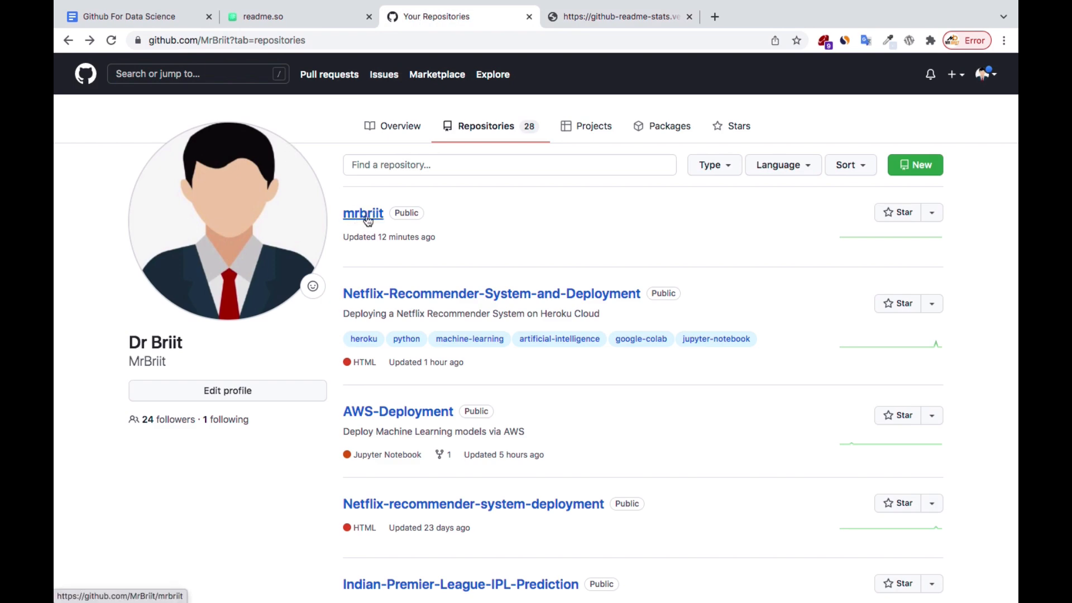
{"action": "left_click", "coordinate": [564, 10]}
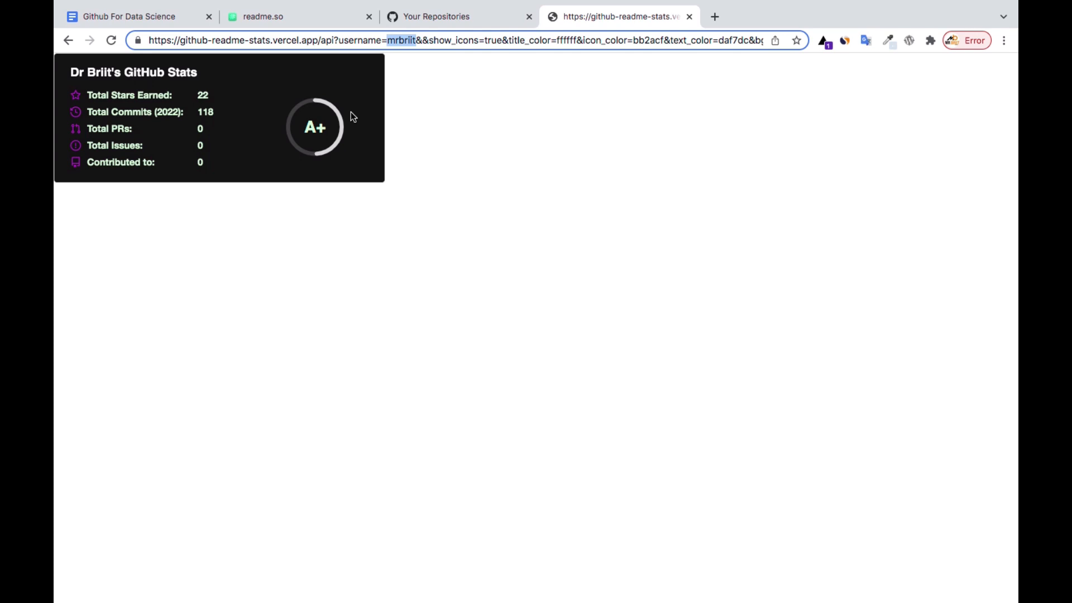
Step: Select the complete stats image URL and return to the end of the Other section in the profile README editor
{"action": "left_click", "coordinate": [439, 41]}
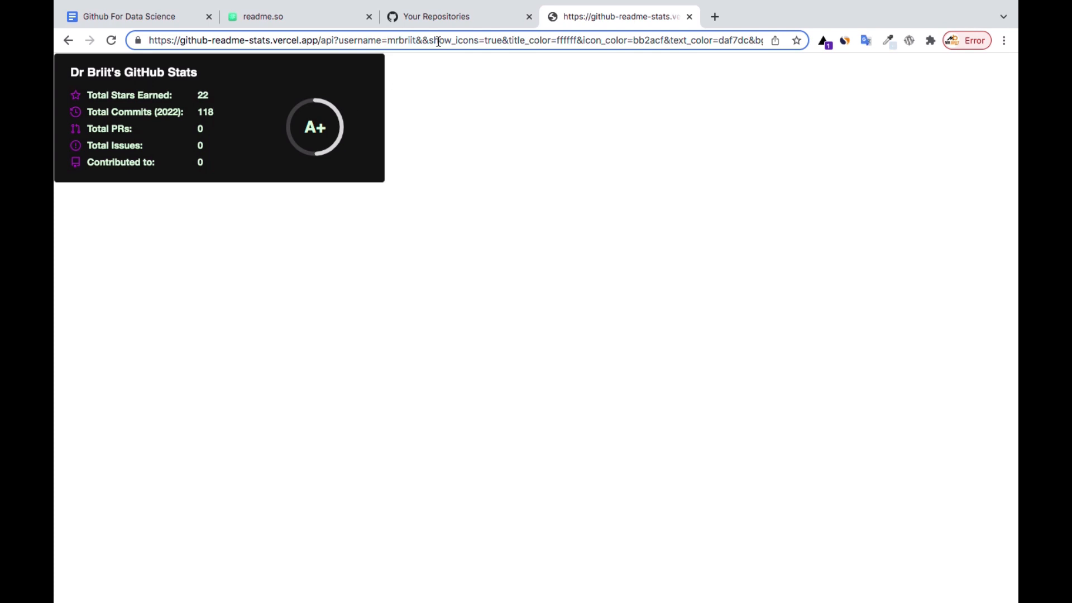
{"action": "key", "text": "super+a"}
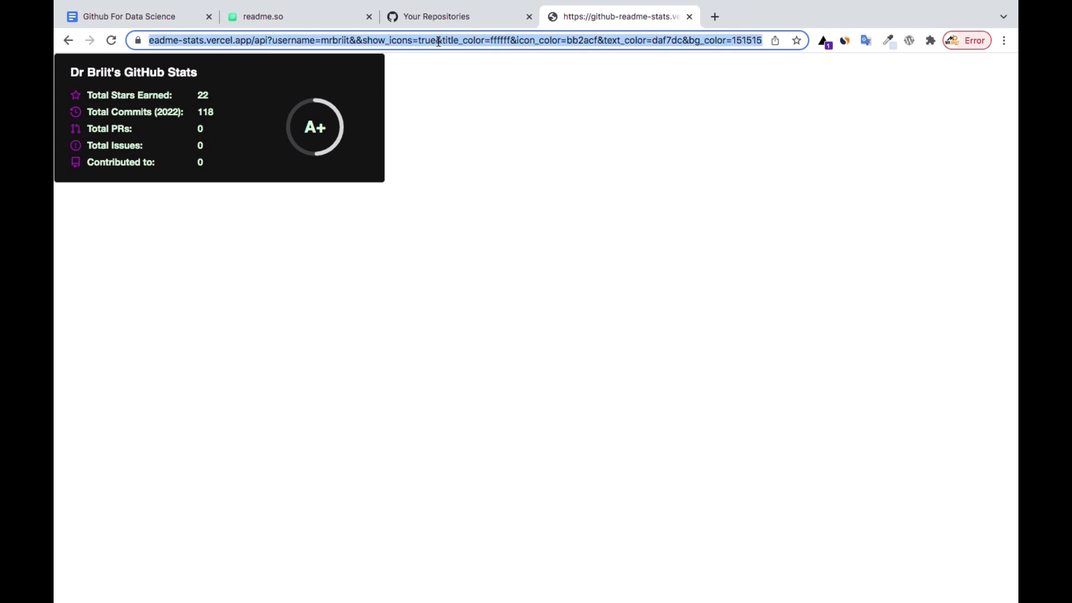
{"action": "left_click", "coordinate": [301, 15]}
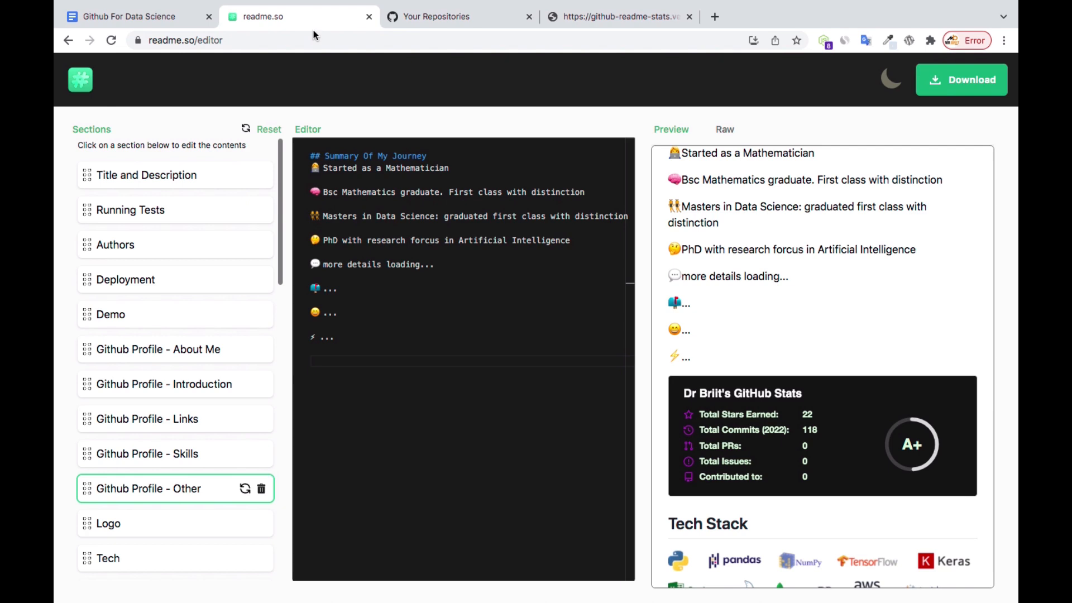
{"action": "key", "text": "ctrl+Right"}
{"action": "scroll", "coordinate": [447, 319], "scroll_direction": "down", "scroll_amount": 3}
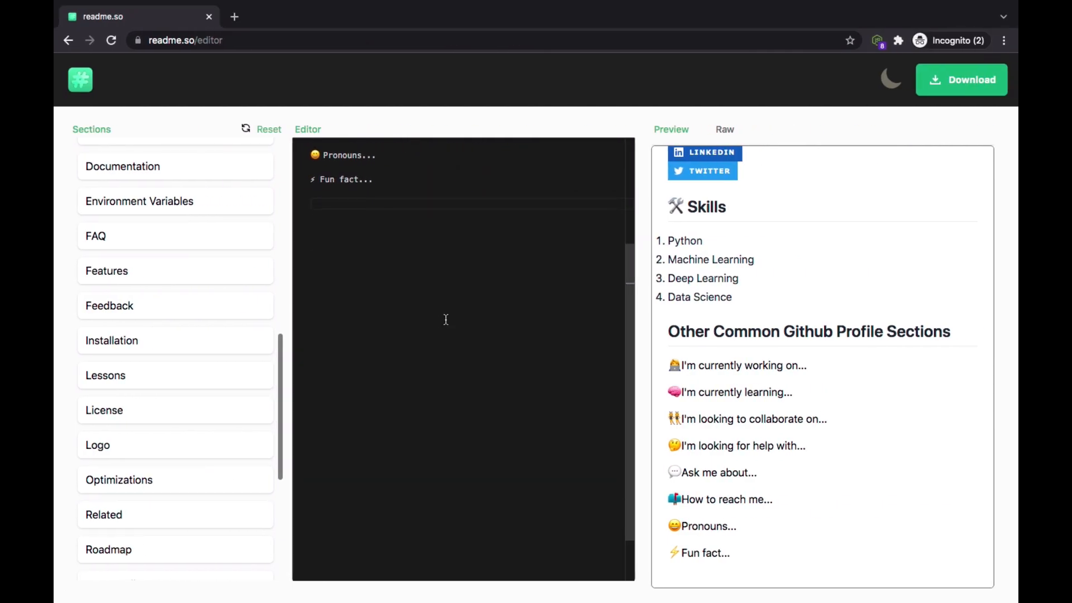
Step: Add the Logo section to the end of the profile README
{"action": "scroll", "coordinate": [790, 380], "scroll_direction": "up", "scroll_amount": 3}
{"action": "scroll", "coordinate": [790, 379], "scroll_direction": "down", "scroll_amount": 3}
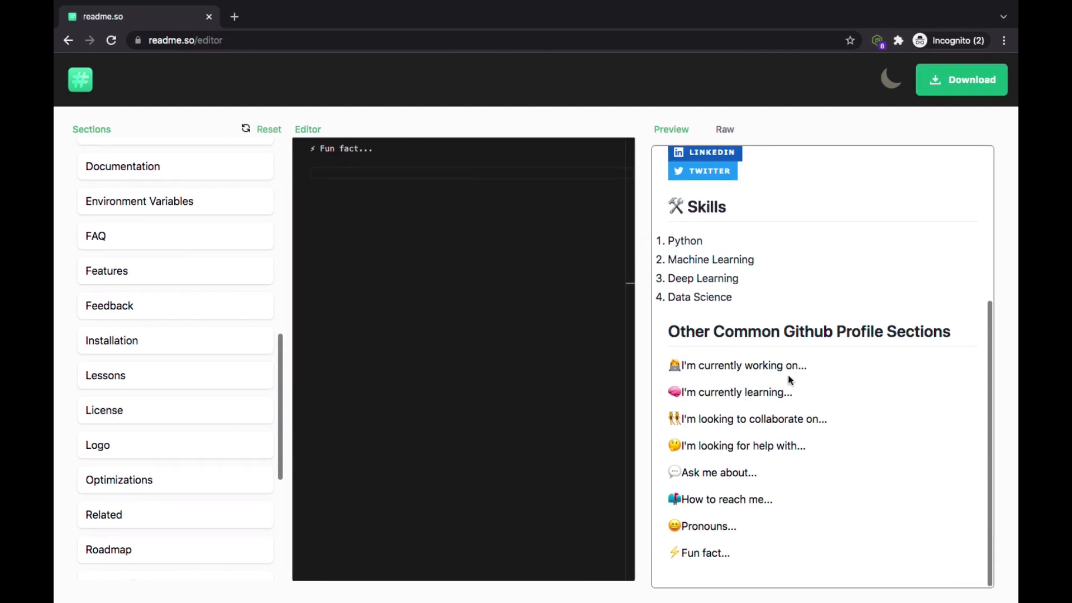
{"action": "scroll", "coordinate": [144, 464], "scroll_direction": "down", "scroll_amount": 5}
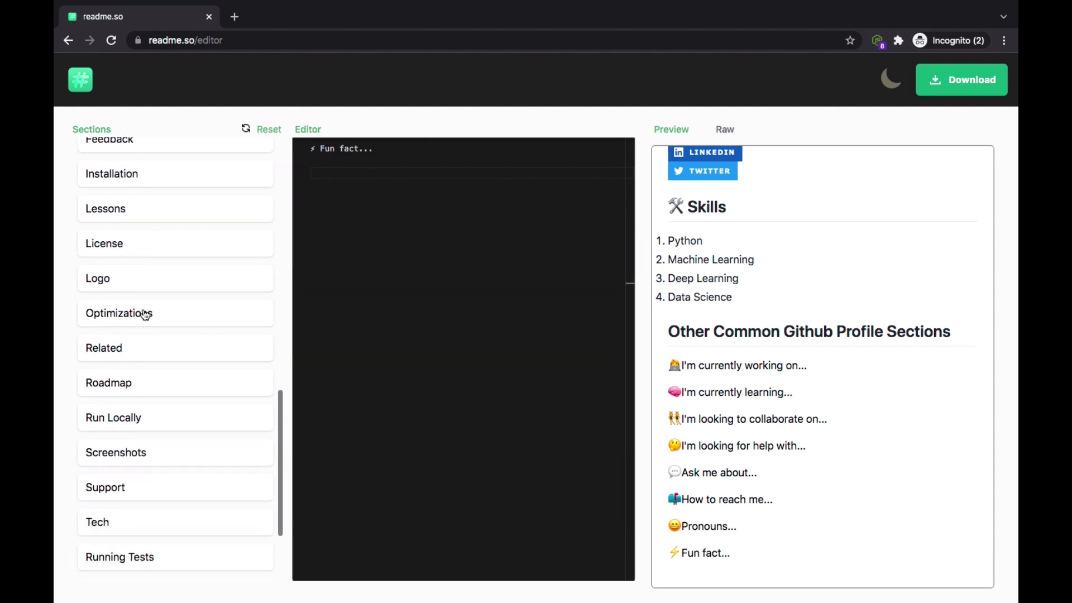
{"action": "scroll", "coordinate": [143, 313], "scroll_direction": "down", "scroll_amount": 1}
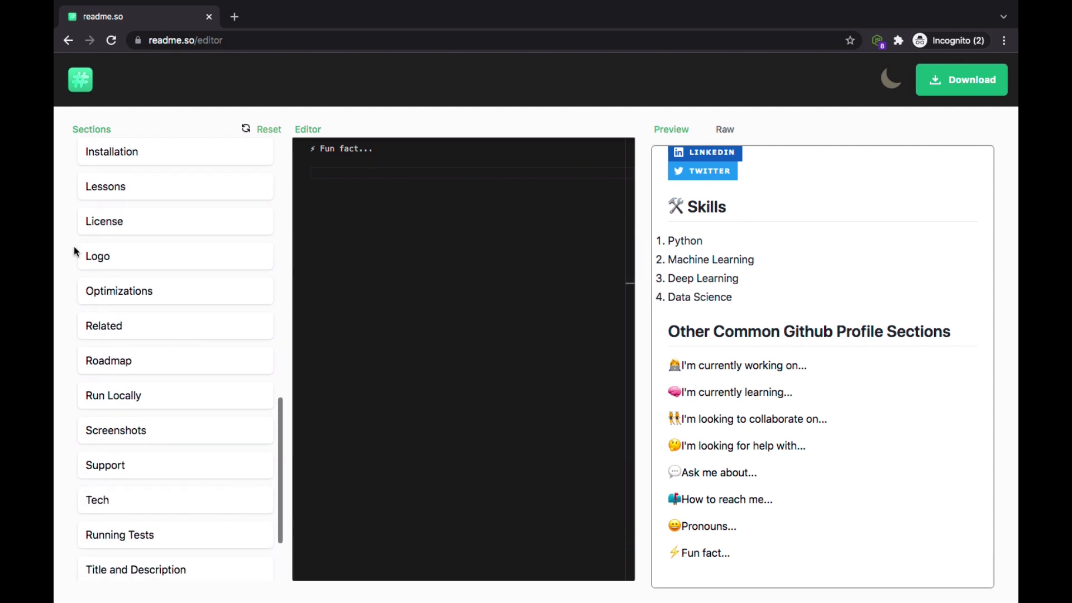
{"action": "left_click", "coordinate": [108, 266]}
{"action": "scroll", "coordinate": [108, 262], "scroll_direction": "up", "scroll_amount": 10}
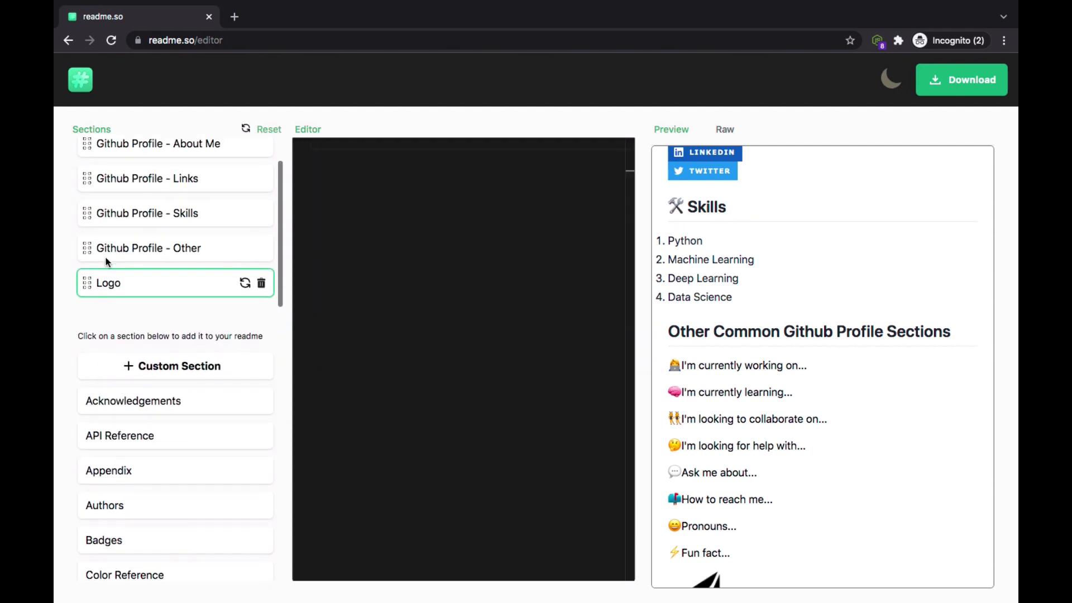
{"action": "scroll", "coordinate": [106, 262], "scroll_direction": "up", "scroll_amount": 3}
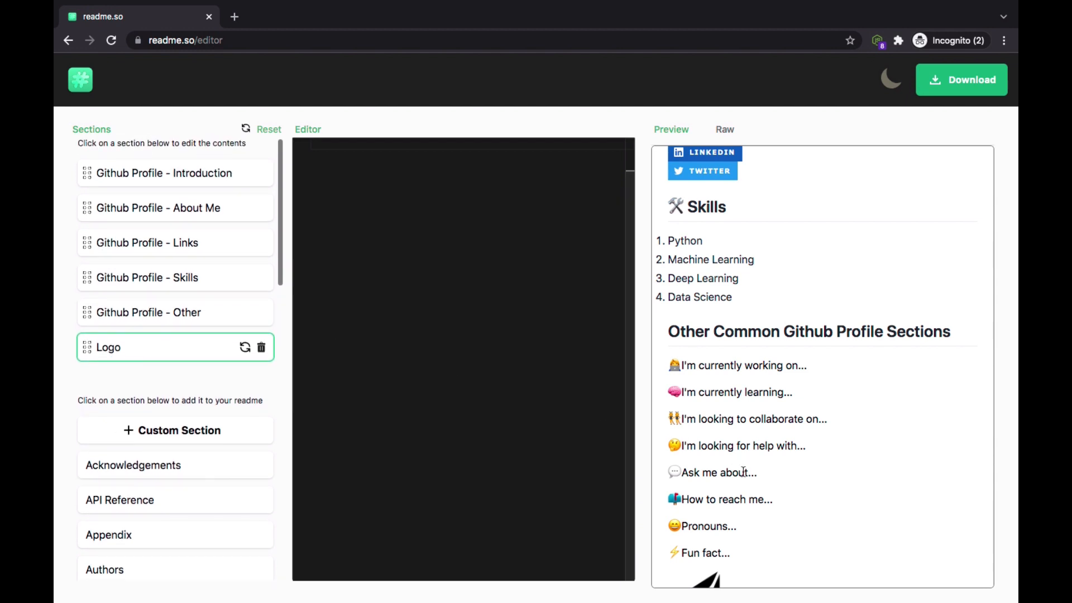
{"action": "scroll", "coordinate": [742, 471], "scroll_direction": "down", "scroll_amount": 2}
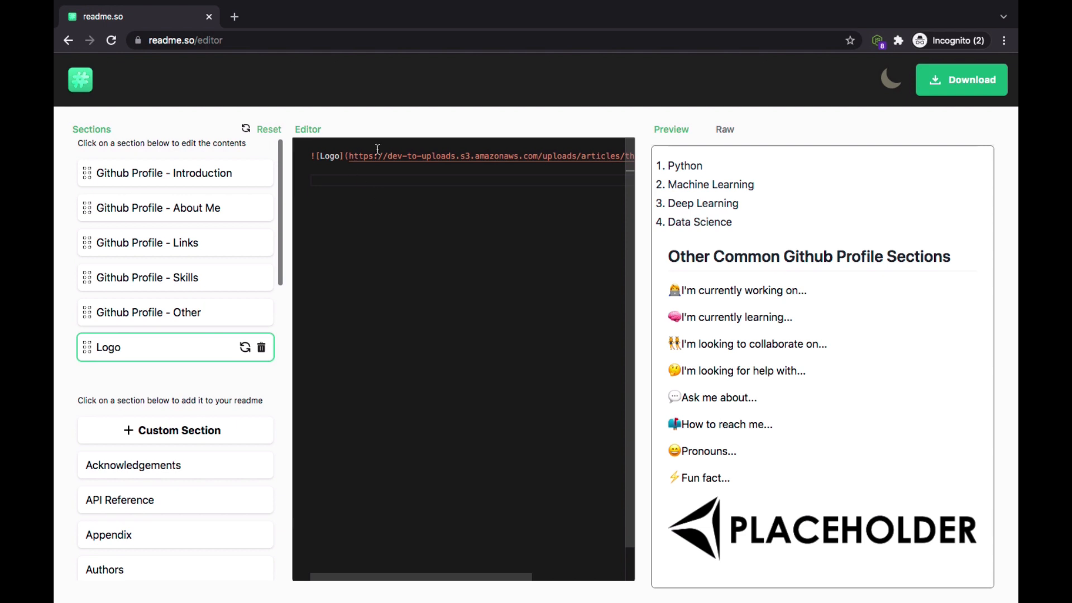
Step: Replace the placeholder image URL in the Logo section's markdown with the copied GitHub stats image URL
{"action": "triple_click", "coordinate": [450, 156]}
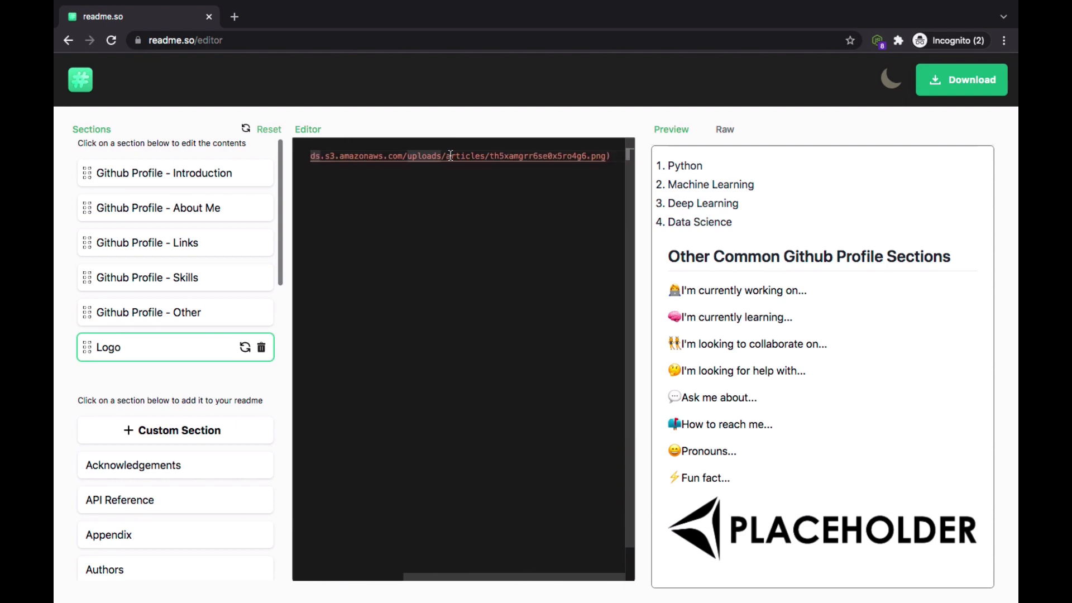
{"action": "scroll", "coordinate": [451, 156], "scroll_direction": "left", "scroll_amount": 3}
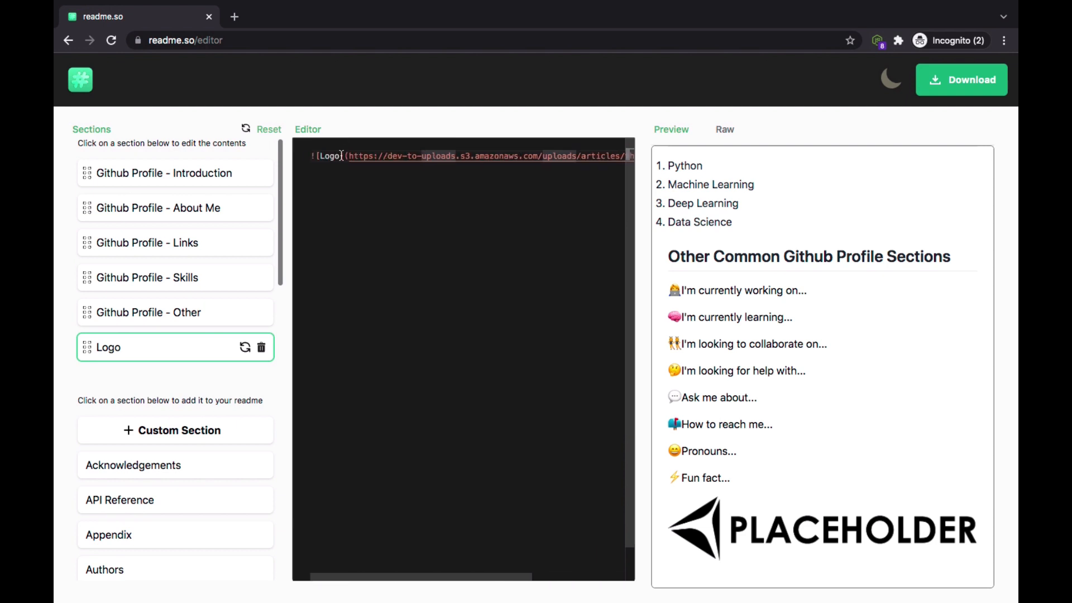
{"action": "left_click_drag", "start_coordinate": [348, 156], "coordinate": [633, 161]}
{"action": "scroll", "coordinate": [457, 165], "scroll_direction": "left", "scroll_amount": 3}
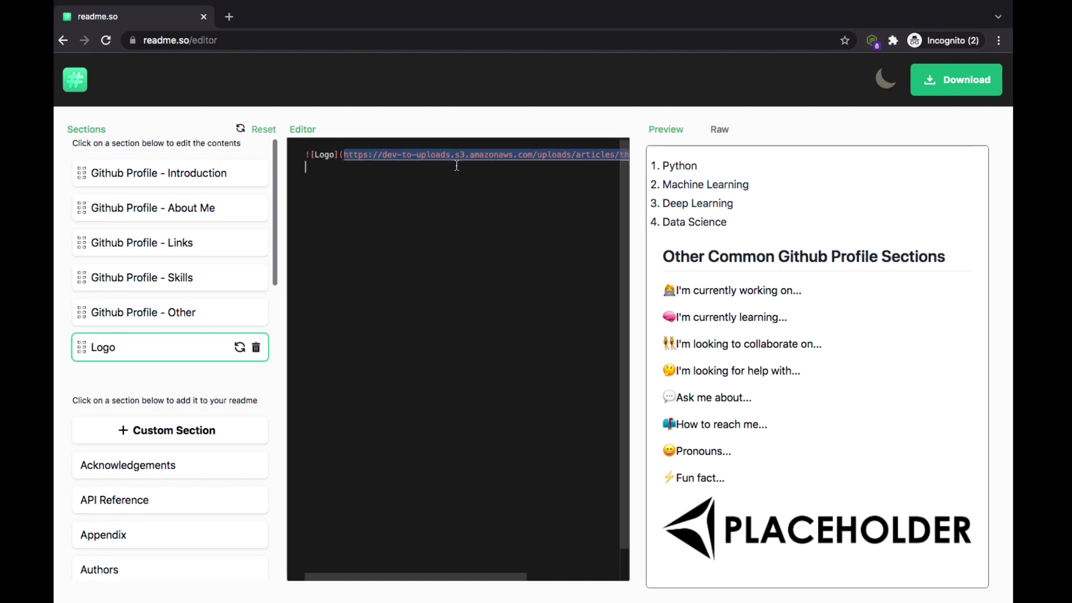
{"action": "scroll", "coordinate": [501, 167], "scroll_direction": "right", "scroll_amount": 5}
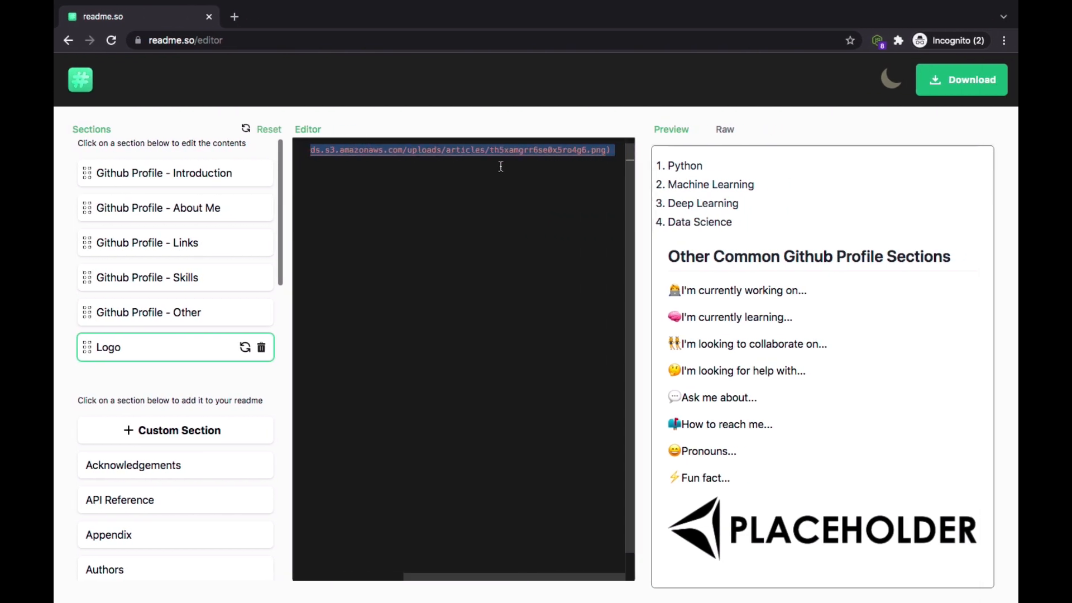
{"action": "left_click", "coordinate": [607, 157]}
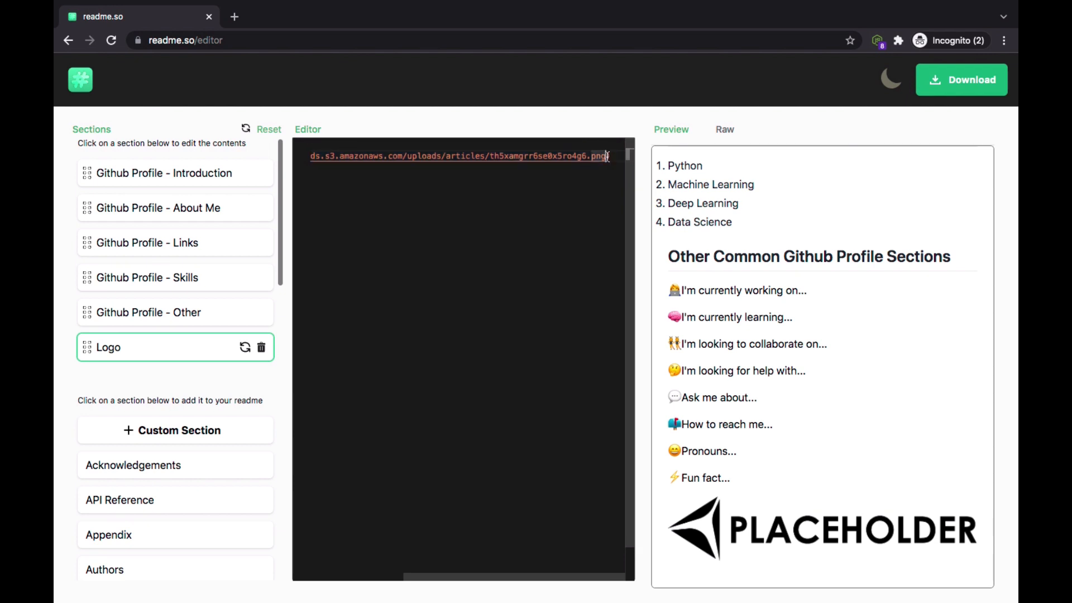
{"action": "key", "text": "BackSpace"}
{"action": "key", "text": "BackSpace"}
{"action": "key", "text": "BackSpace"}
{"action": "key", "text": "BackSpace"}
{"action": "key", "text": "BackSpace"}
{"action": "key", "text": "BackSpace"}
{"action": "key", "text": "BackSpace"}
{"action": "key", "text": "BackSpace"}
{"action": "key", "text": "BackSpace"}
{"action": "key", "text": "BackSpace"}
{"action": "key", "text": "BackSpace"}
{"action": "key", "text": "BackSpace"}
{"action": "key", "text": "BackSpace"}
{"action": "key", "text": "BackSpace"}
{"action": "key", "text": "BackSpace"}
{"action": "key", "text": "BackSpace"}
{"action": "key", "text": "BackSpace"}
{"action": "key", "text": "BackSpace"}
{"action": "key", "text": "BackSpace"}
{"action": "key", "text": "BackSpace"}
{"action": "key", "text": "BackSpace"}
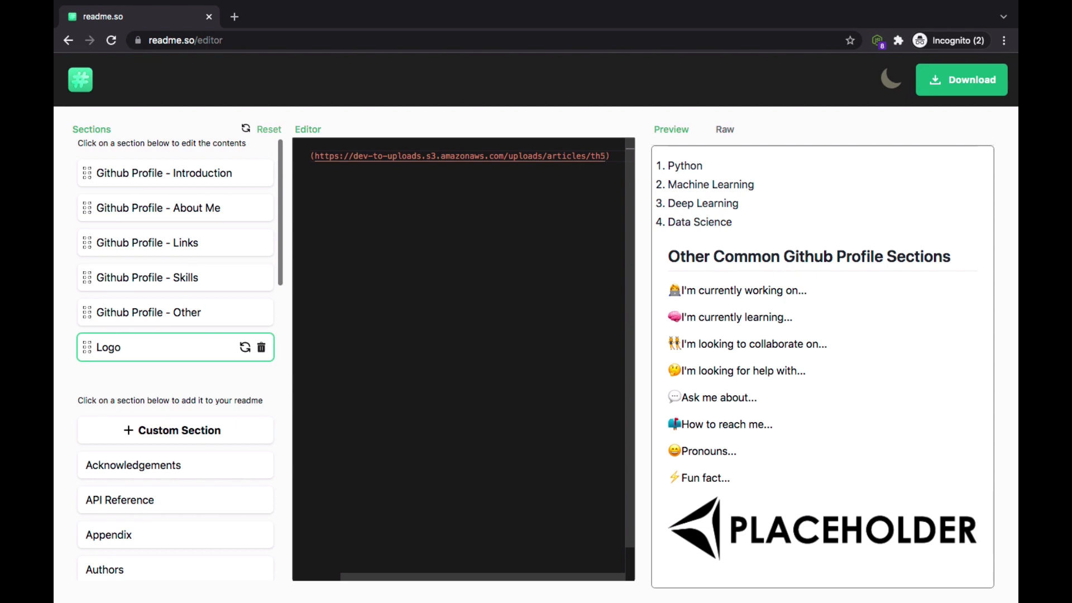
{"action": "key", "text": "BackSpace"}
{"action": "key", "text": "BackSpace"}
{"action": "key", "text": "BackSpace"}
{"action": "key", "text": "BackSpace"}
{"action": "key", "text": "BackSpace"}
{"action": "key", "text": "BackSpace"}
{"action": "key", "text": "BackSpace"}
{"action": "key", "text": "BackSpace"}
{"action": "key", "text": "BackSpace"}
{"action": "key", "text": "BackSpace"}
{"action": "key", "text": "BackSpace"}
{"action": "key", "text": "BackSpace"}
{"action": "key", "text": "BackSpace"}
{"action": "key", "text": "BackSpace"}
{"action": "key", "text": "BackSpace"}
{"action": "key", "text": "BackSpace"}
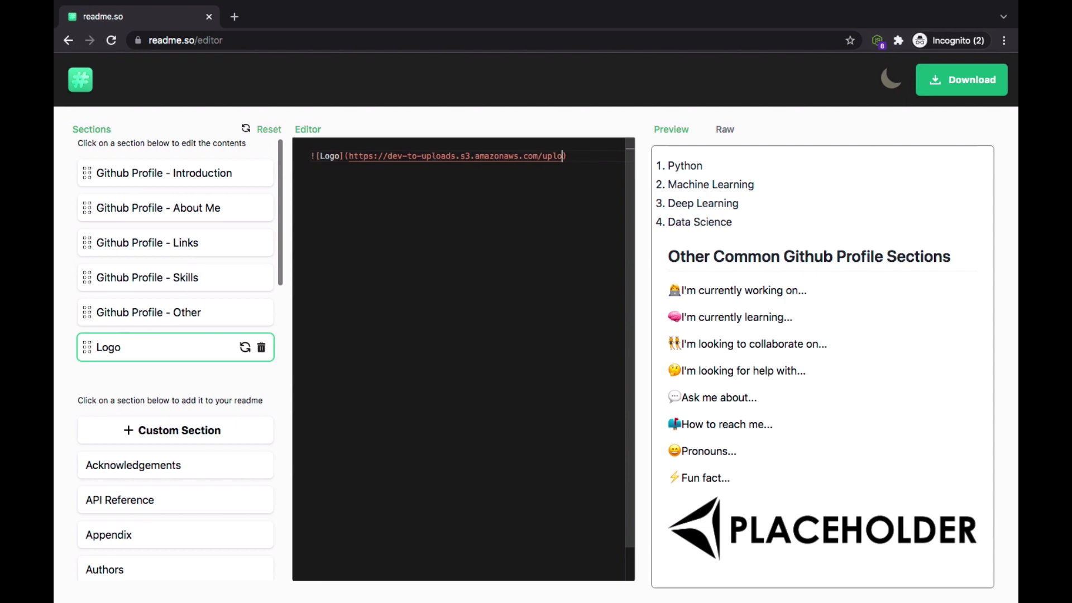
{"action": "key", "text": "BackSpace"}
{"action": "key", "text": "BackSpace"}
{"action": "key", "text": "BackSpace"}
{"action": "key", "text": "BackSpace"}
{"action": "key", "text": "BackSpace"}
{"action": "key", "text": "BackSpace"}
{"action": "key", "text": "BackSpace"}
{"action": "key", "text": "BackSpace"}
{"action": "key", "text": "BackSpace"}
{"action": "key", "text": "BackSpace"}
{"action": "key", "text": "BackSpace"}
{"action": "key", "text": "BackSpace"}
{"action": "key", "text": "BackSpace"}
{"action": "key", "text": "BackSpace"}
{"action": "key", "text": "BackSpace"}
{"action": "key", "text": "BackSpace"}
{"action": "key", "text": "BackSpace"}
{"action": "key", "text": "BackSpace"}
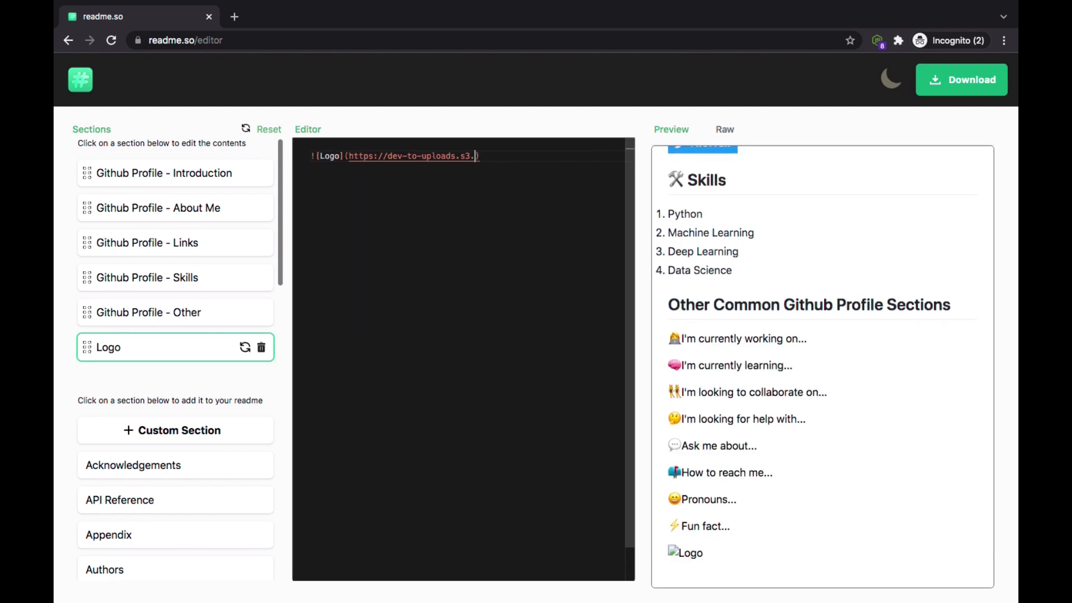
{"action": "key", "text": "BackSpace"}
{"action": "key", "text": "BackSpace"}
{"action": "key", "text": "BackSpace"}
{"action": "key", "text": "BackSpace"}
{"action": "key", "text": "BackSpace"}
{"action": "key", "text": "BackSpace"}
{"action": "key", "text": "BackSpace"}
{"action": "key", "text": "BackSpace"}
{"action": "key", "text": "BackSpace"}
{"action": "key", "text": "BackSpace"}
{"action": "key", "text": "BackSpace"}
{"action": "key", "text": "BackSpace"}
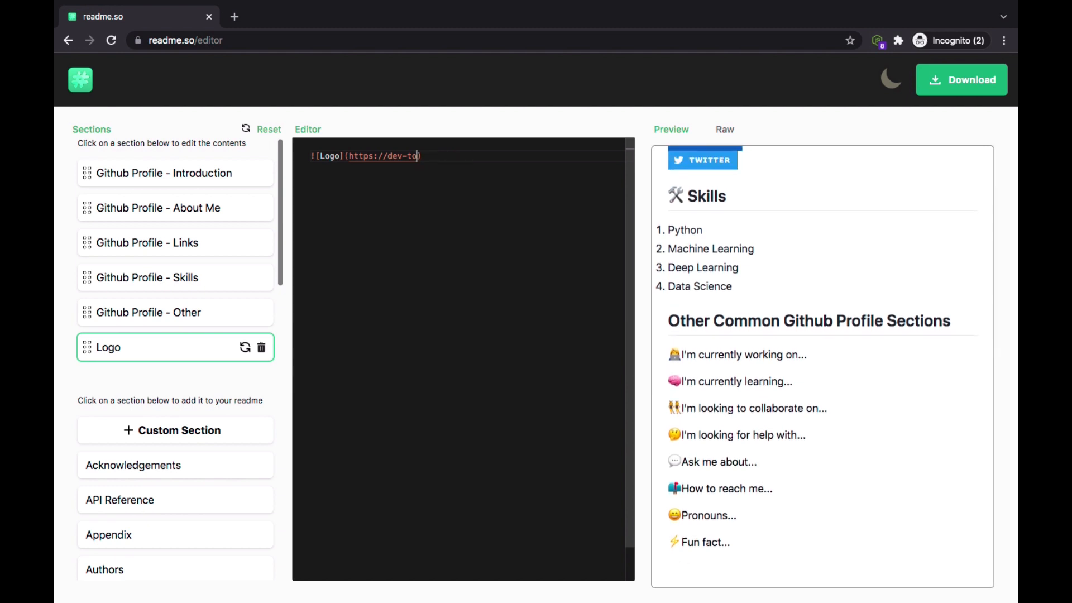
{"action": "key", "text": "BackSpace"}
{"action": "key", "text": "BackSpace"}
{"action": "key", "text": "BackSpace"}
{"action": "key", "text": "BackSpace"}
{"action": "key", "text": "BackSpace"}
{"action": "key", "text": "BackSpace"}
{"action": "key", "text": "BackSpace"}
{"action": "key", "text": "BackSpace"}
{"action": "key", "text": "BackSpace"}
{"action": "key", "text": "BackSpace"}
{"action": "key", "text": "BackSpace"}
{"action": "key", "text": "BackSpace"}
{"action": "key", "text": "BackSpace"}
{"action": "key", "text": "BackSpace"}
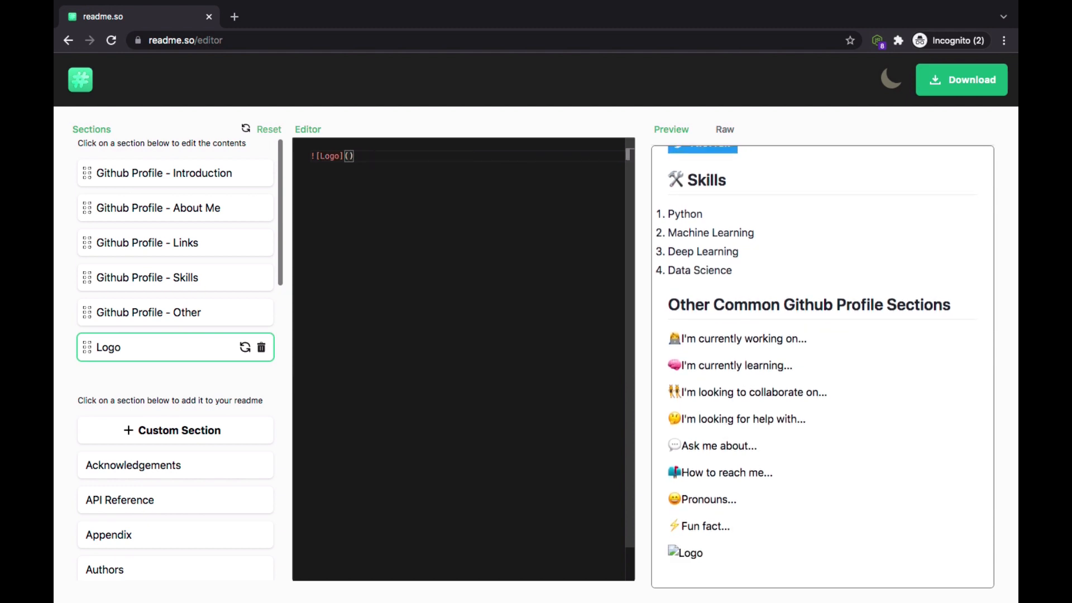
{"action": "key", "text": "super+v"}
{"action": "scroll", "coordinate": [846, 277], "scroll_direction": "down", "scroll_amount": 3}
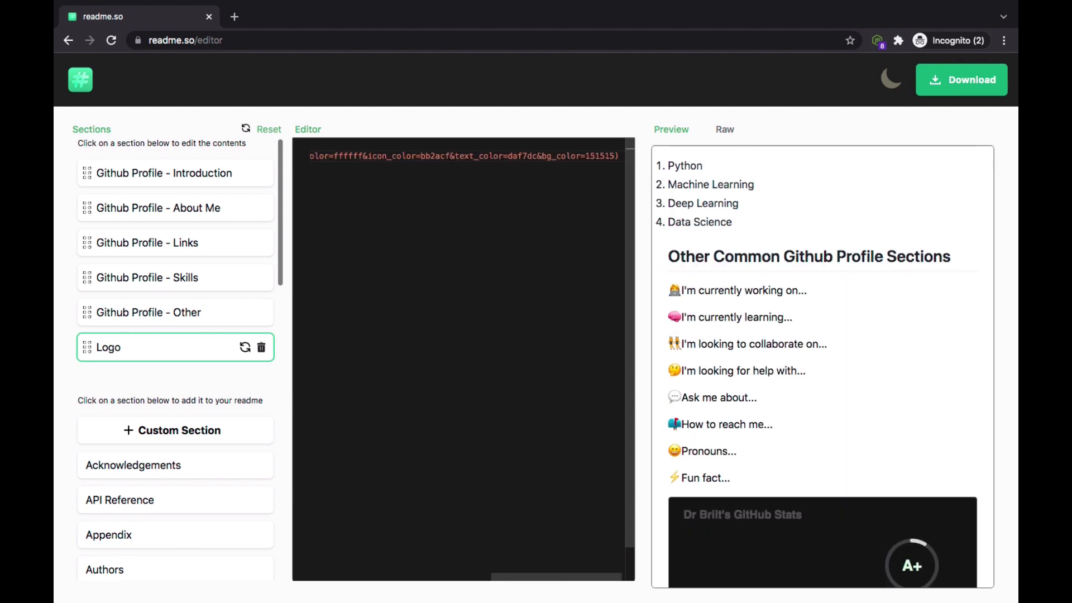
{"action": "scroll", "coordinate": [886, 426], "scroll_direction": "down", "scroll_amount": 1}
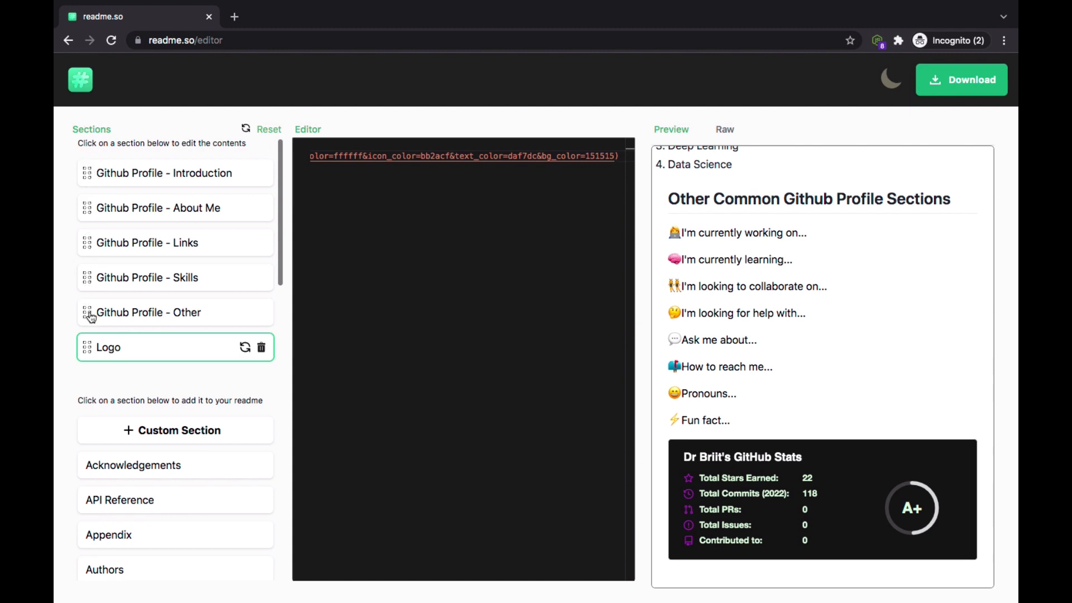
Step: Move the Github Profile - Other section above the Github Profile - Skills section
{"action": "left_click_drag", "start_coordinate": [92, 319], "coordinate": [92, 282]}
{"action": "scroll", "coordinate": [727, 327], "scroll_direction": "up", "scroll_amount": 5}
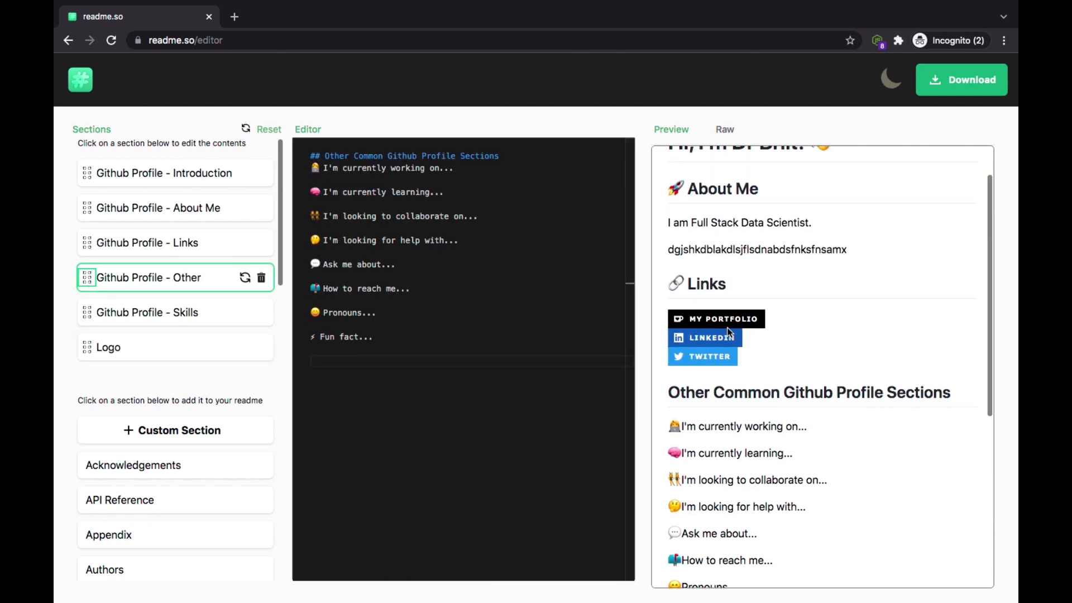
{"action": "scroll", "coordinate": [729, 333], "scroll_direction": "down", "scroll_amount": 4}
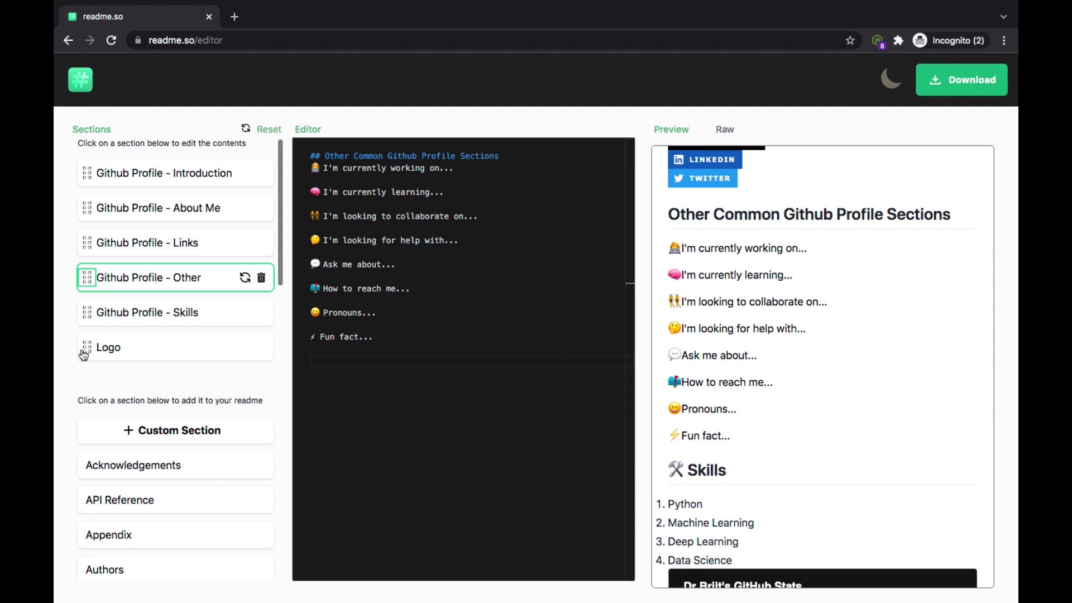
Step: Move the Logo section with the stats image to the very beginning of the README, above the Introduction
{"action": "left_click_drag", "start_coordinate": [84, 355], "coordinate": [87, 180]}
{"action": "scroll", "coordinate": [856, 391], "scroll_direction": "up", "scroll_amount": 5}
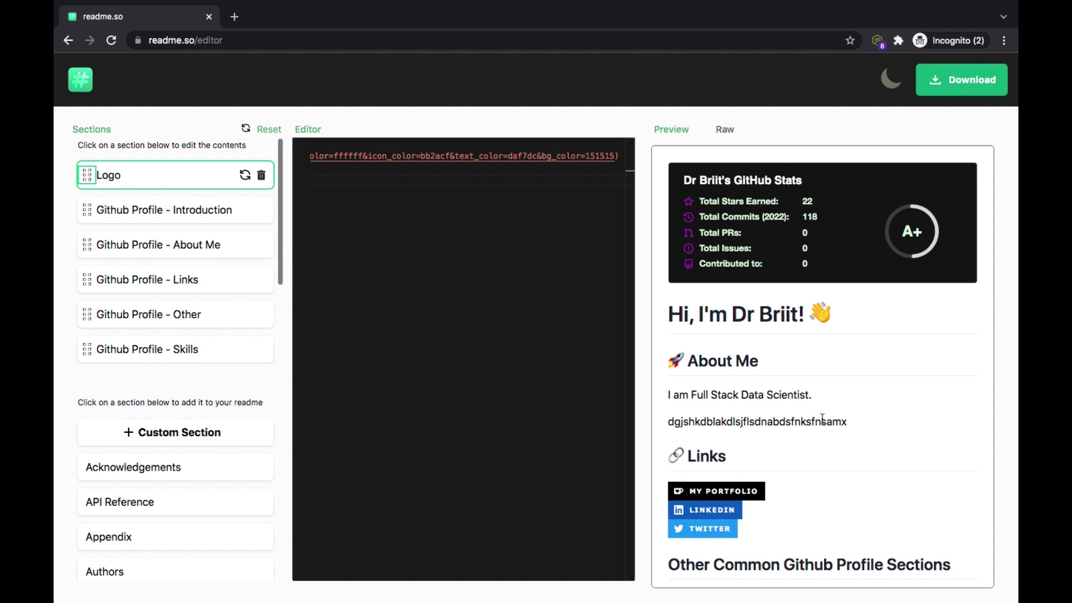
{"action": "scroll", "coordinate": [823, 419], "scroll_direction": "down", "scroll_amount": 3}
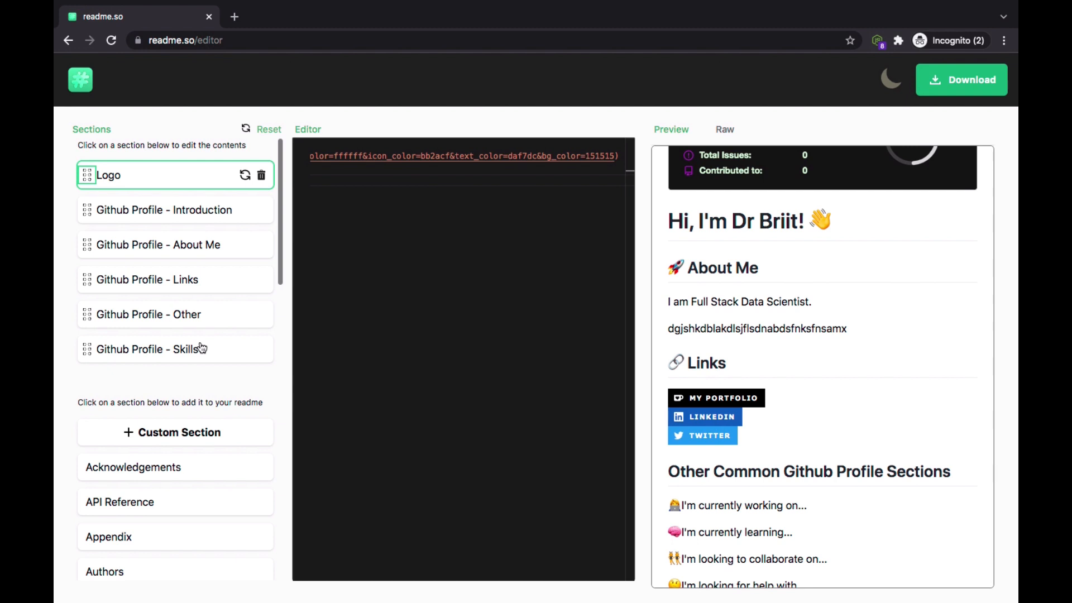
Step: Review the remaining sections that can be added and the complete README preview
{"action": "scroll", "coordinate": [202, 348], "scroll_direction": "down", "scroll_amount": 7}
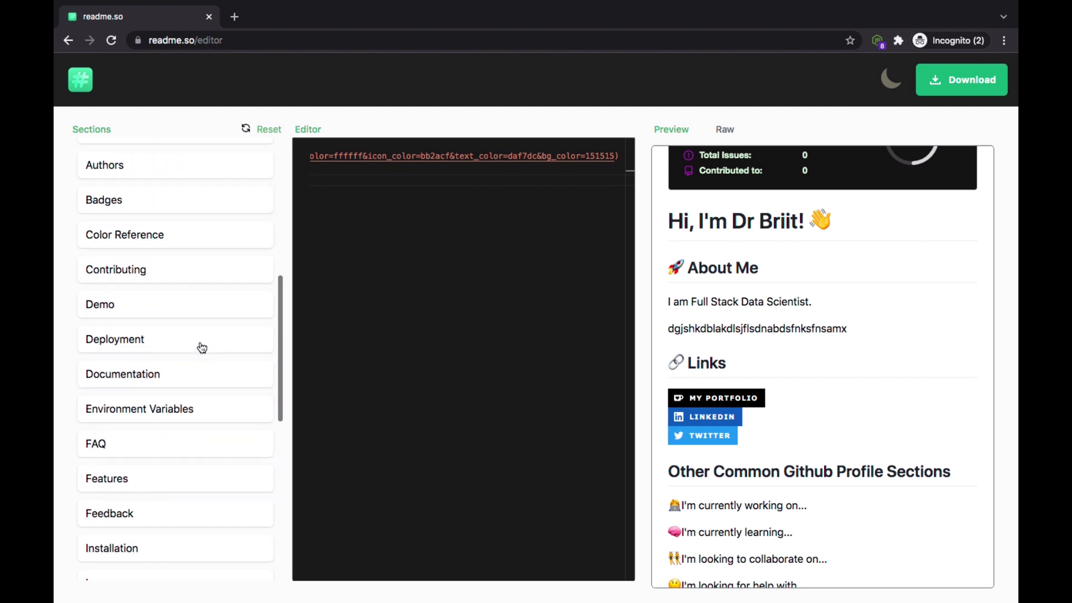
{"action": "scroll", "coordinate": [202, 348], "scroll_direction": "down", "scroll_amount": 7}
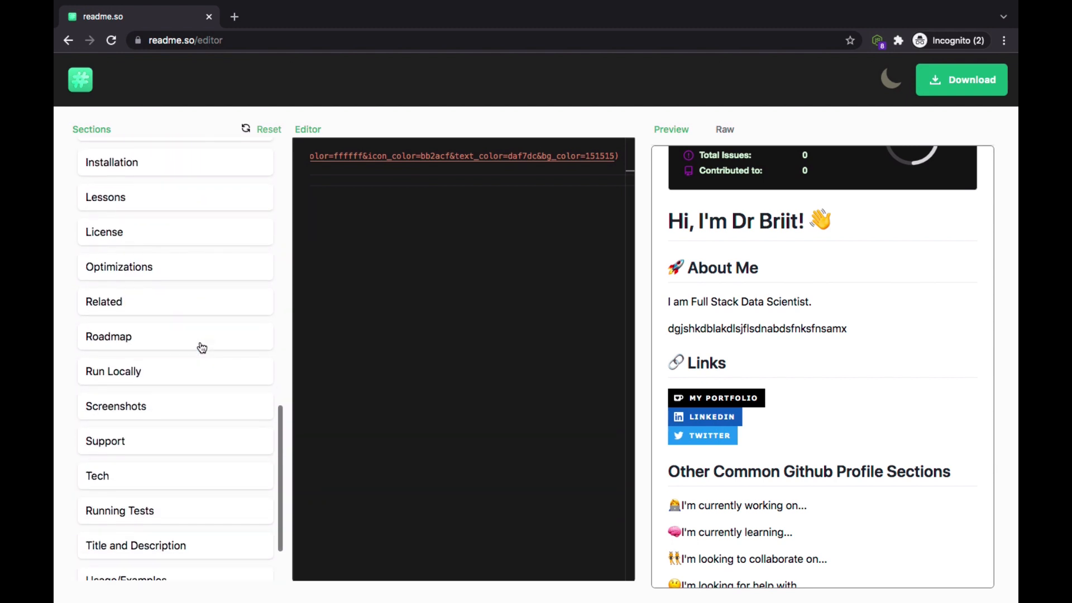
{"action": "scroll", "coordinate": [202, 348], "scroll_direction": "up", "scroll_amount": 14}
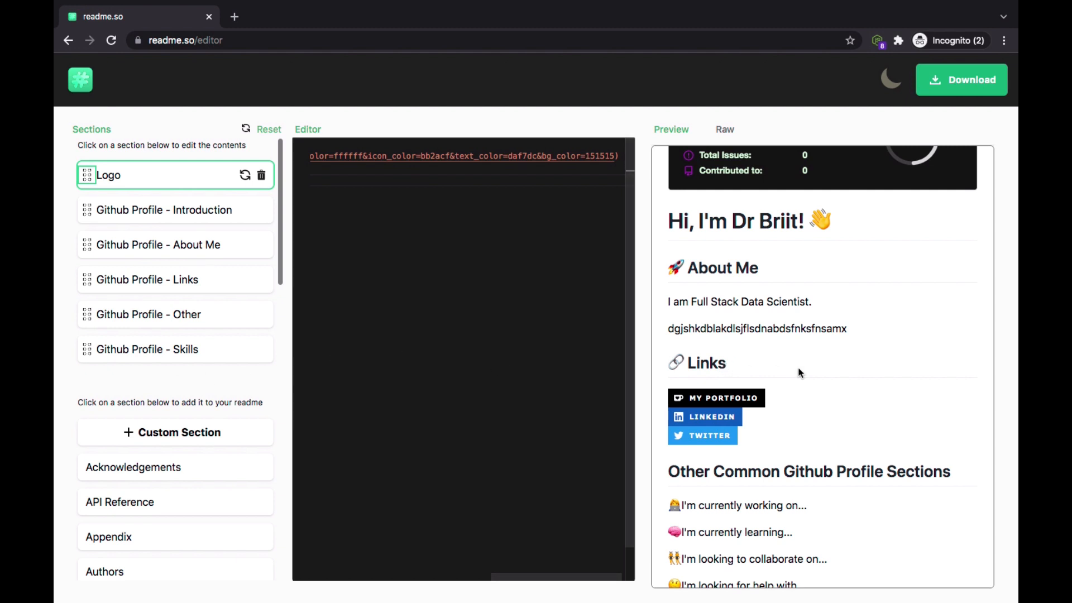
{"action": "scroll", "coordinate": [816, 396], "scroll_direction": "down", "scroll_amount": 3}
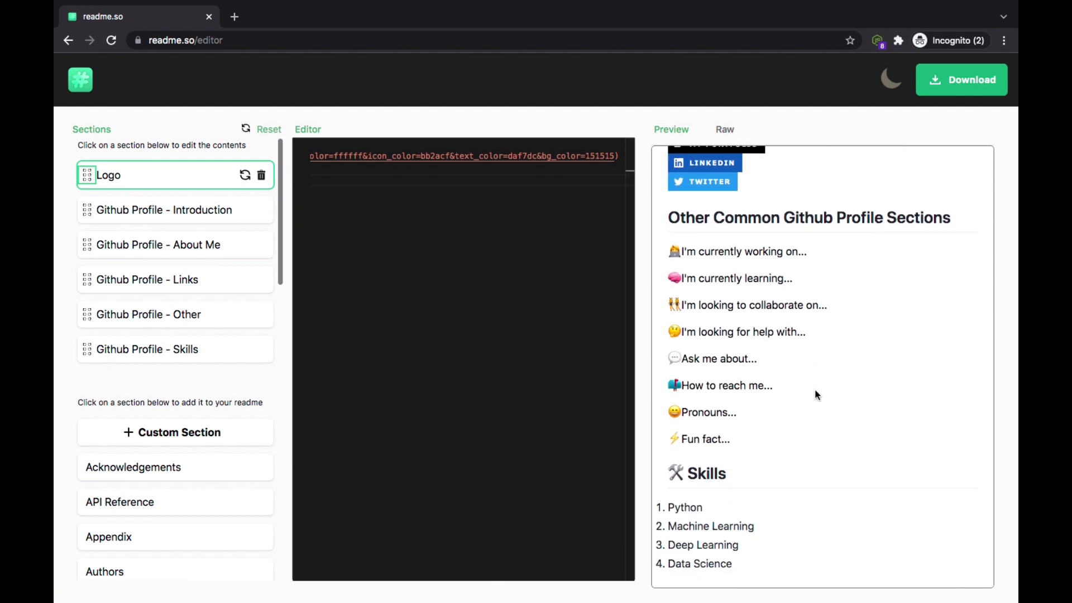
{"action": "scroll", "coordinate": [805, 378], "scroll_direction": "up", "scroll_amount": 5}
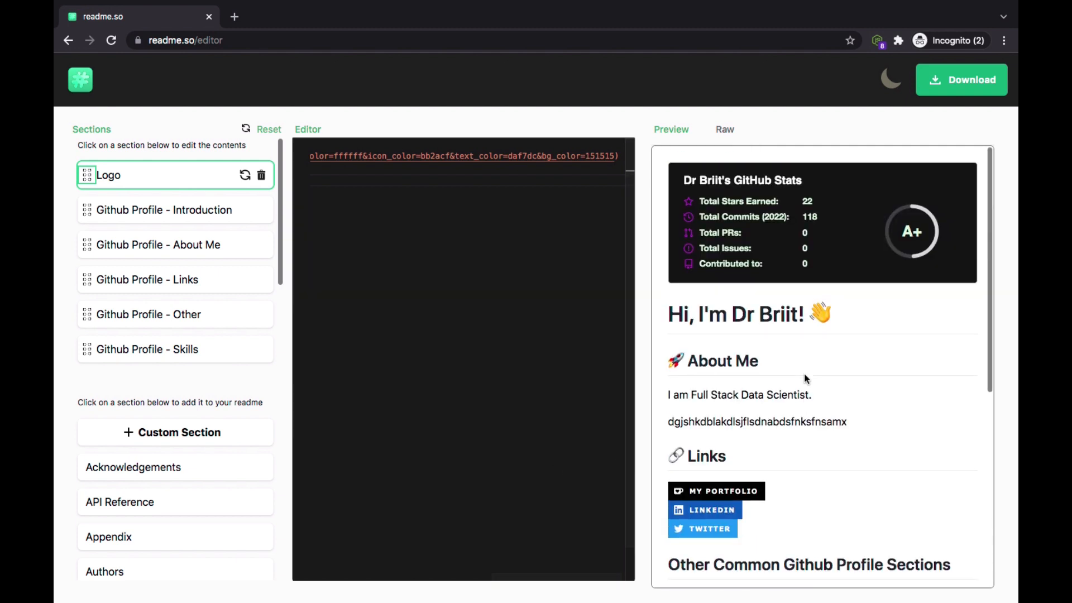
Step: Start downloading the README and cancel saving the file
{"action": "left_click", "coordinate": [961, 80]}
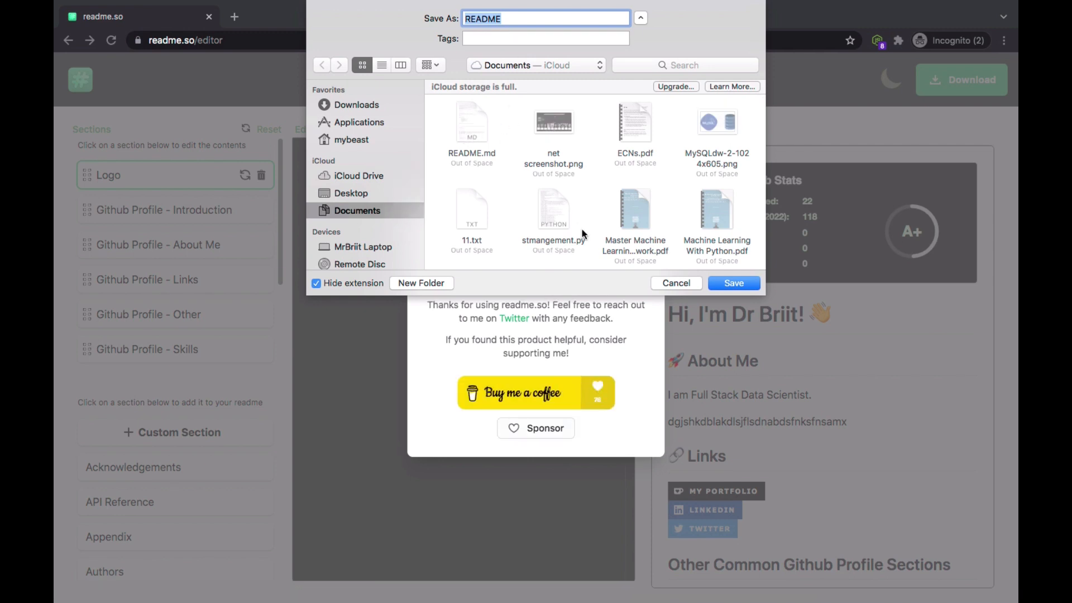
{"action": "left_click", "coordinate": [671, 284]}
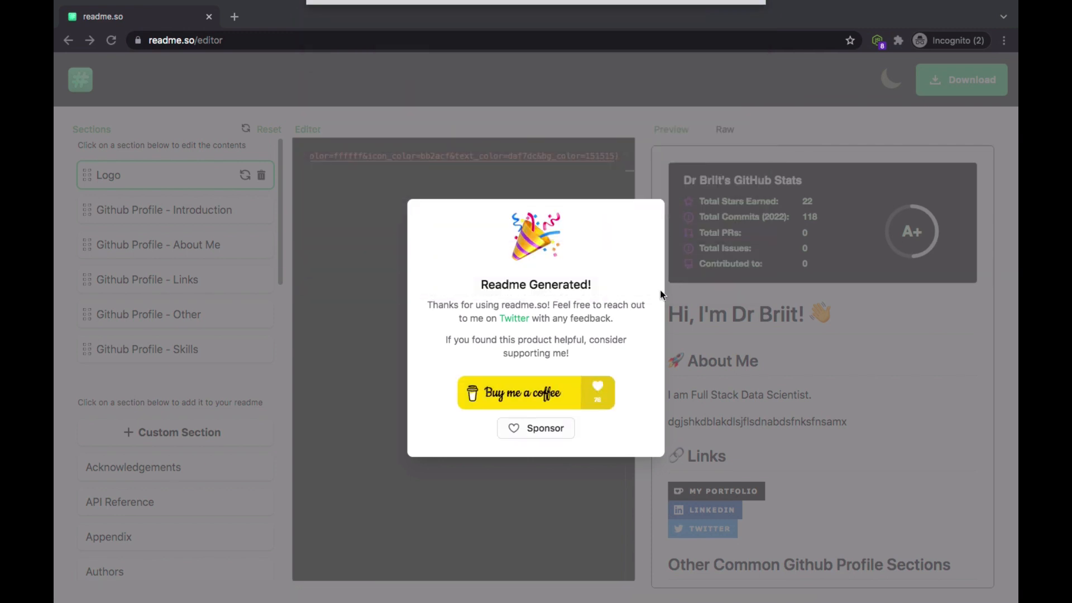
Step: Switch to Finder to locate README.md in the Documents folder, then return to readme.so and dismiss the Readme Generated message
{"action": "key", "text": "ctrl+Right"}
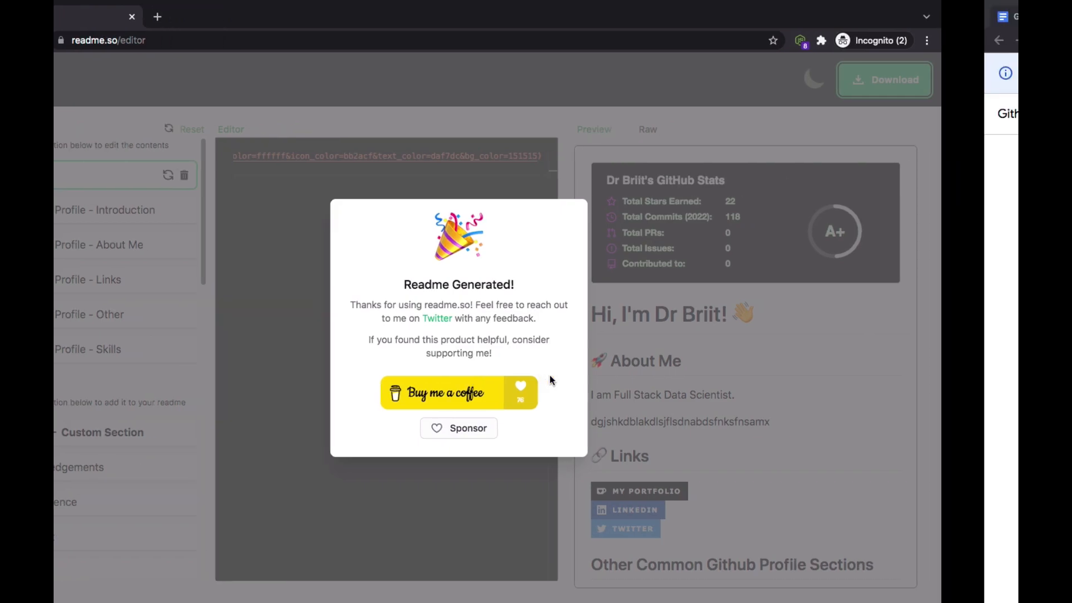
{"action": "key", "text": "ctrl+Right"}
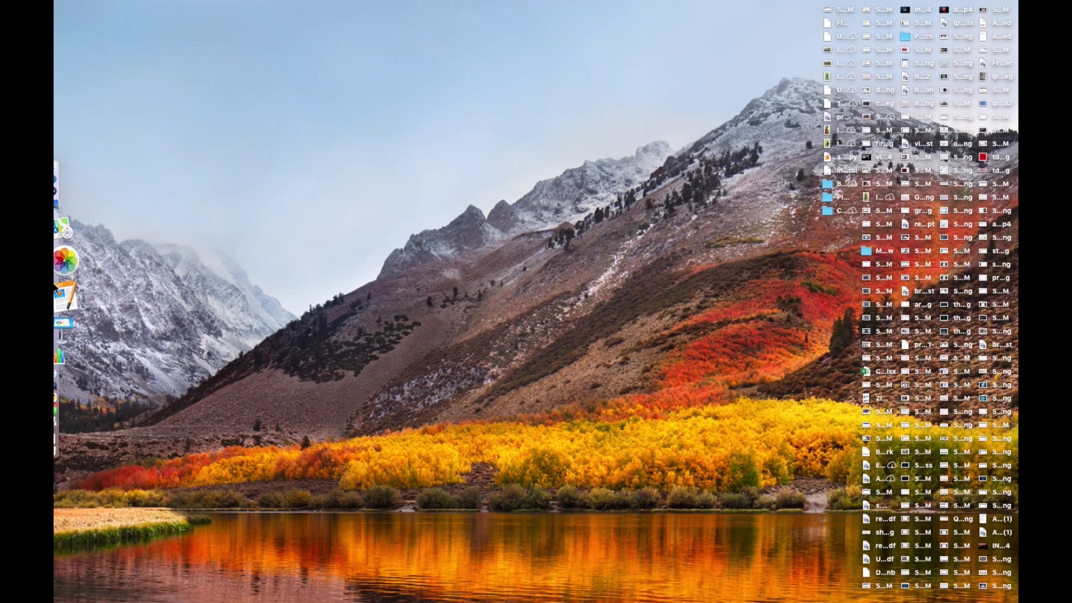
{"action": "left_click", "coordinate": [73, 216]}
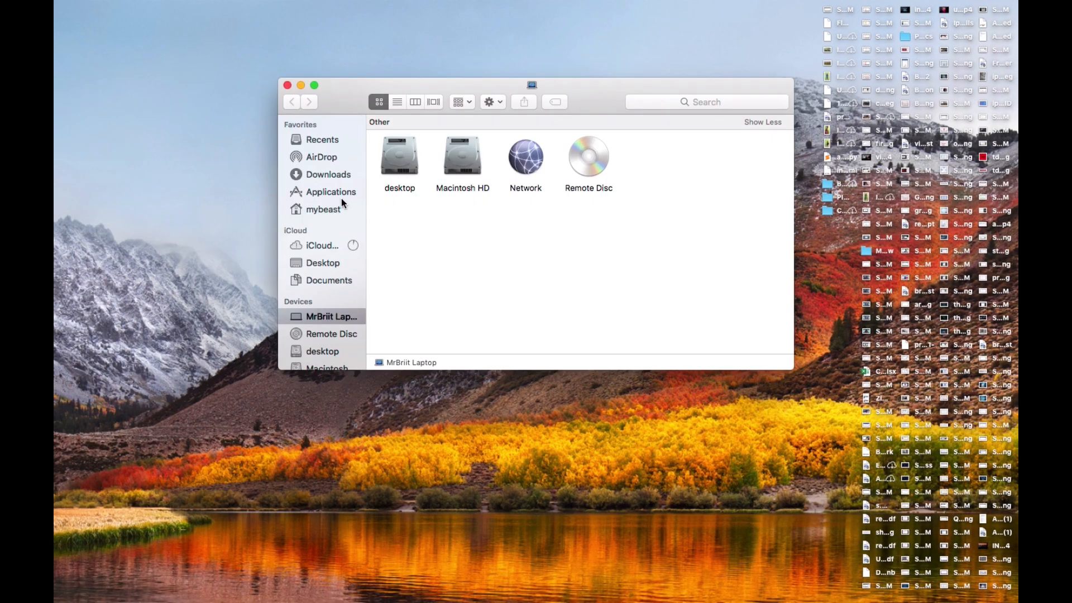
{"action": "left_click", "coordinate": [329, 282]}
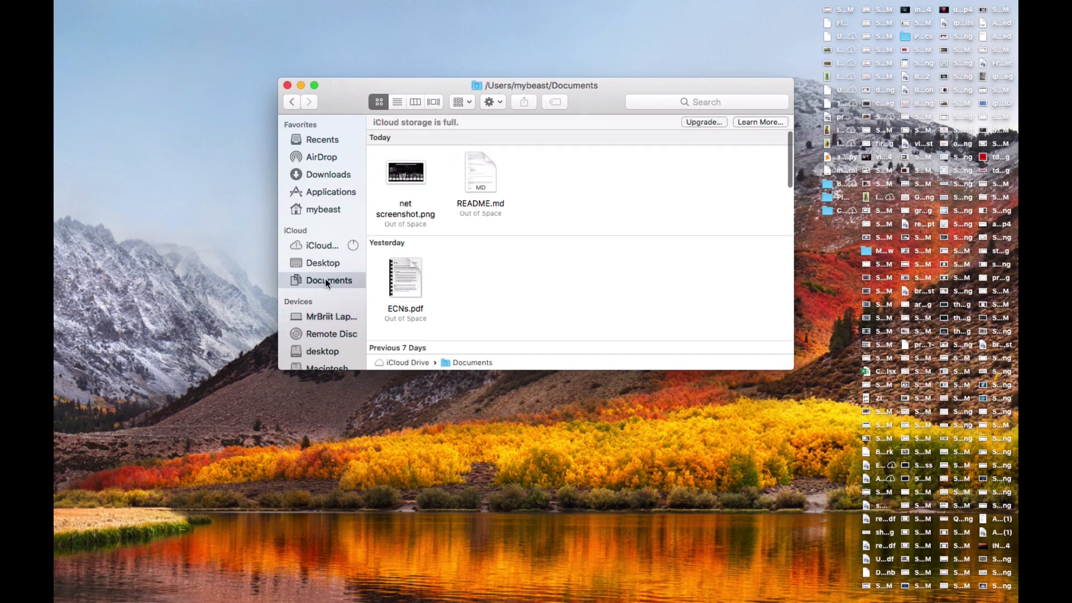
{"action": "left_click_drag", "start_coordinate": [480, 174], "coordinate": [136, 169]}
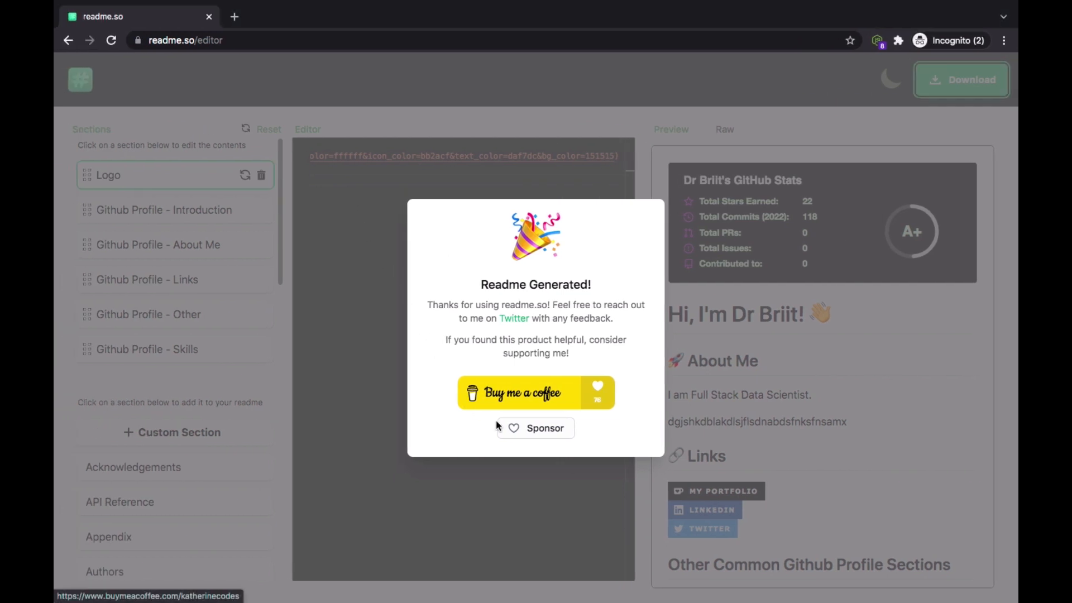
{"action": "left_click", "coordinate": [375, 319]}
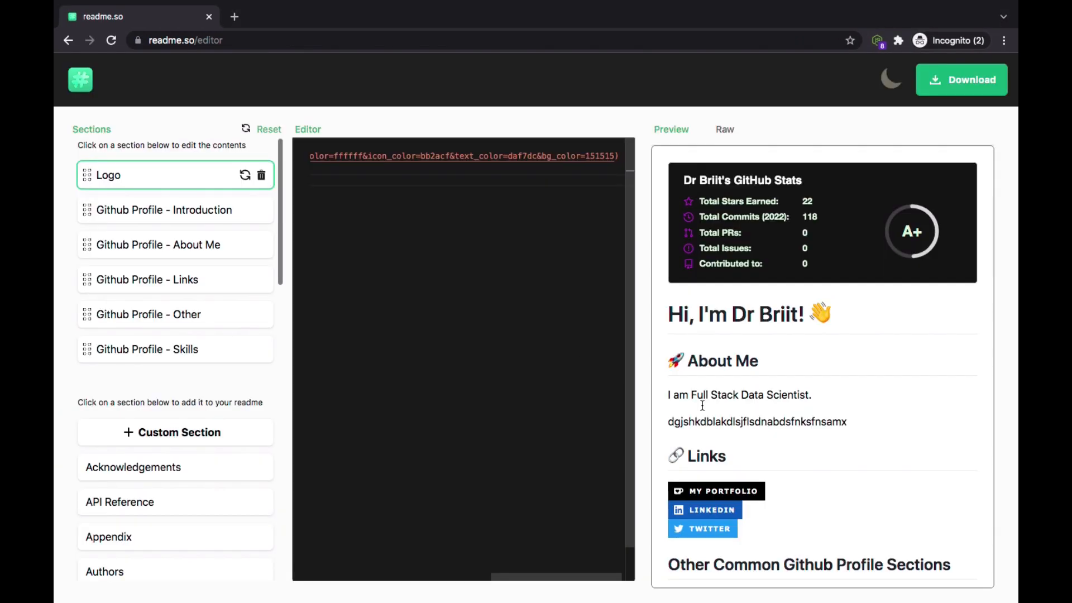
Step: Download the finished README and save it as README in the Documents folder
{"action": "left_click", "coordinate": [961, 79]}
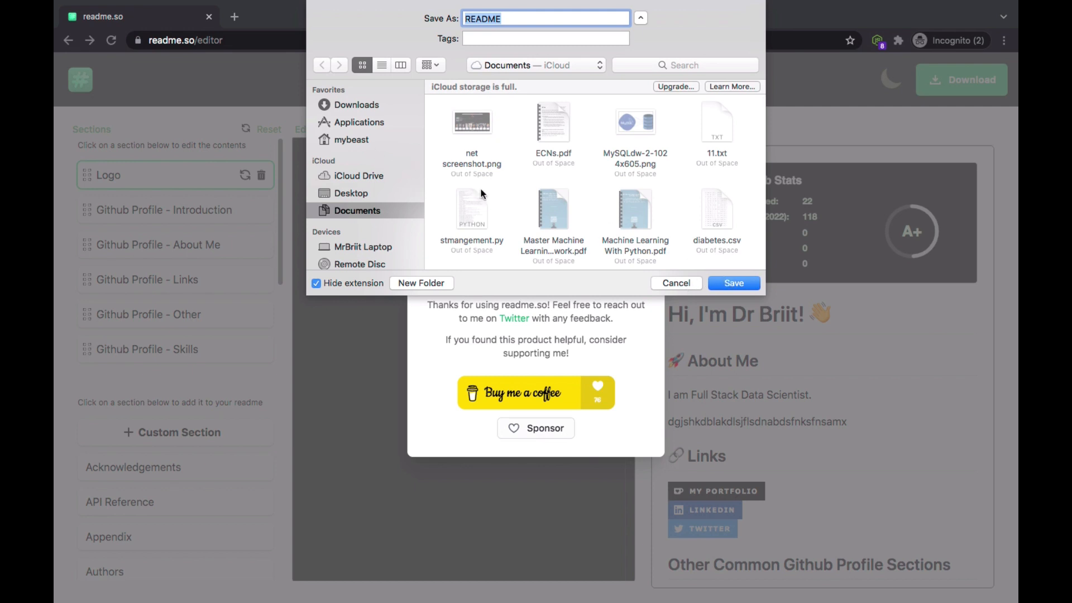
{"action": "left_click", "coordinate": [734, 284]}
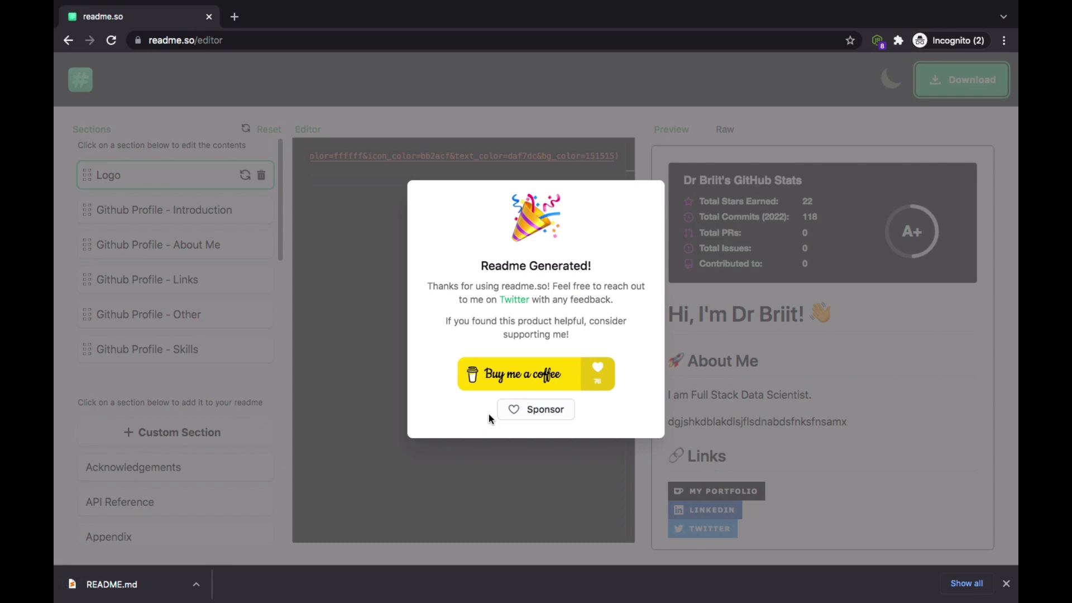
Step: Switch to the browser window with GitHub and open the file upload page of the special profile repository
{"action": "key", "text": "ctrl+Left"}
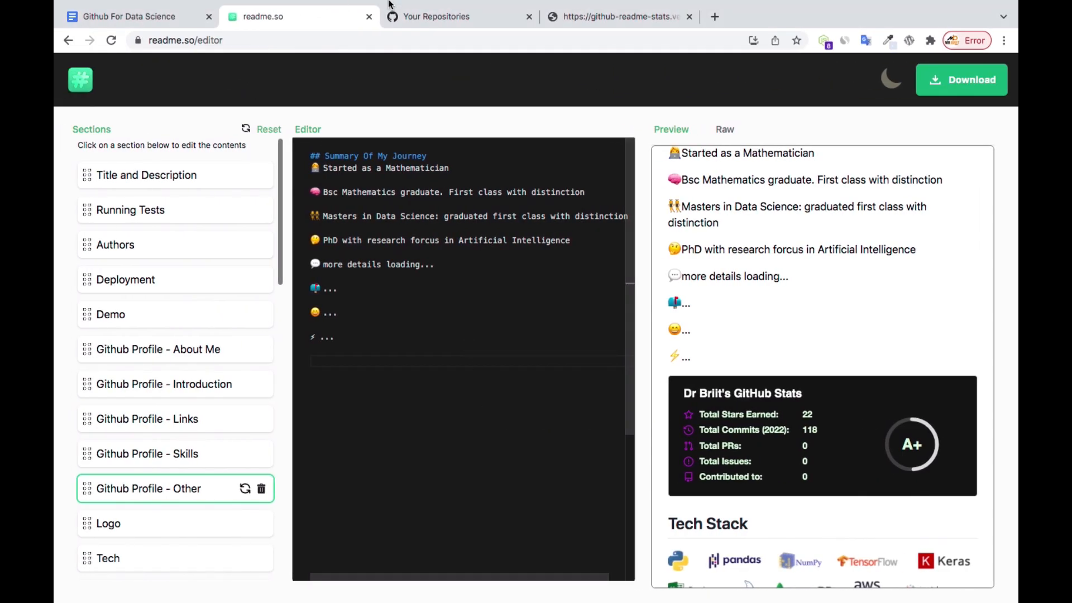
{"action": "left_click", "coordinate": [422, 16]}
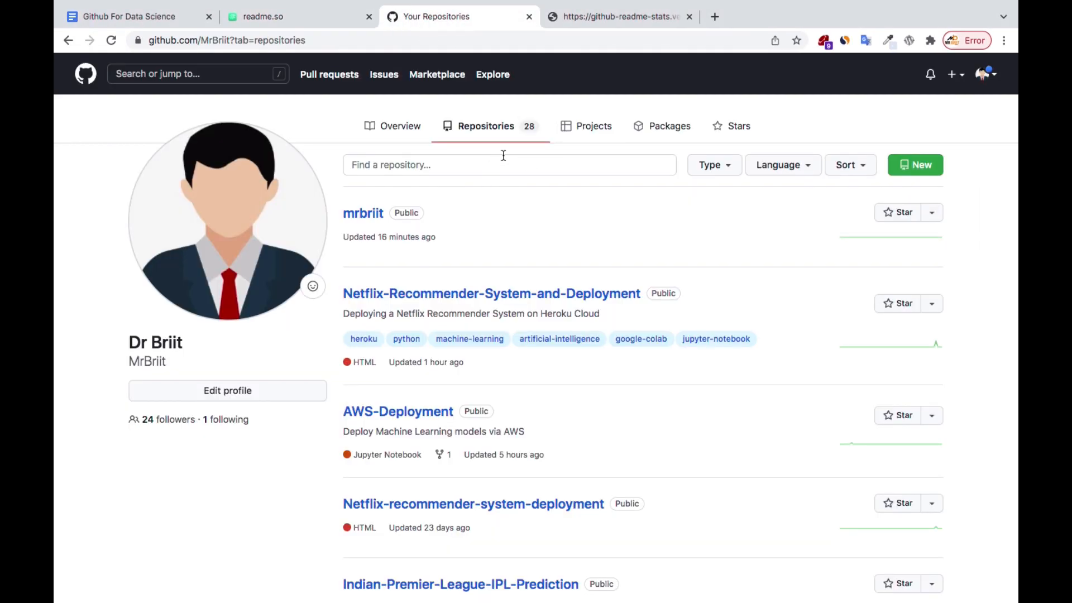
{"action": "left_click", "coordinate": [372, 218]}
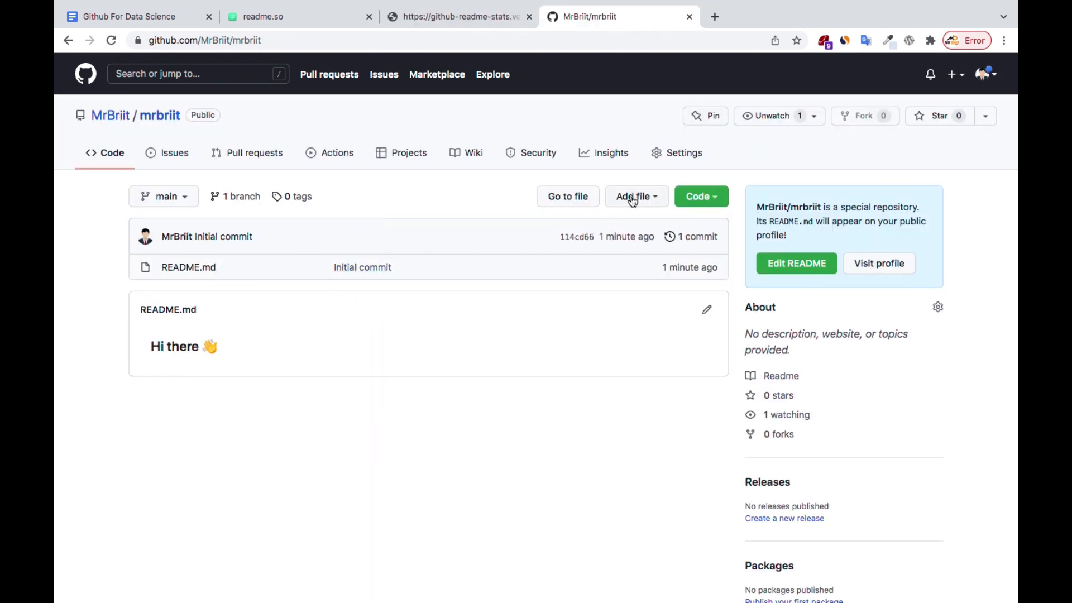
{"action": "left_click", "coordinate": [632, 196]}
{"action": "left_click", "coordinate": [613, 241]}
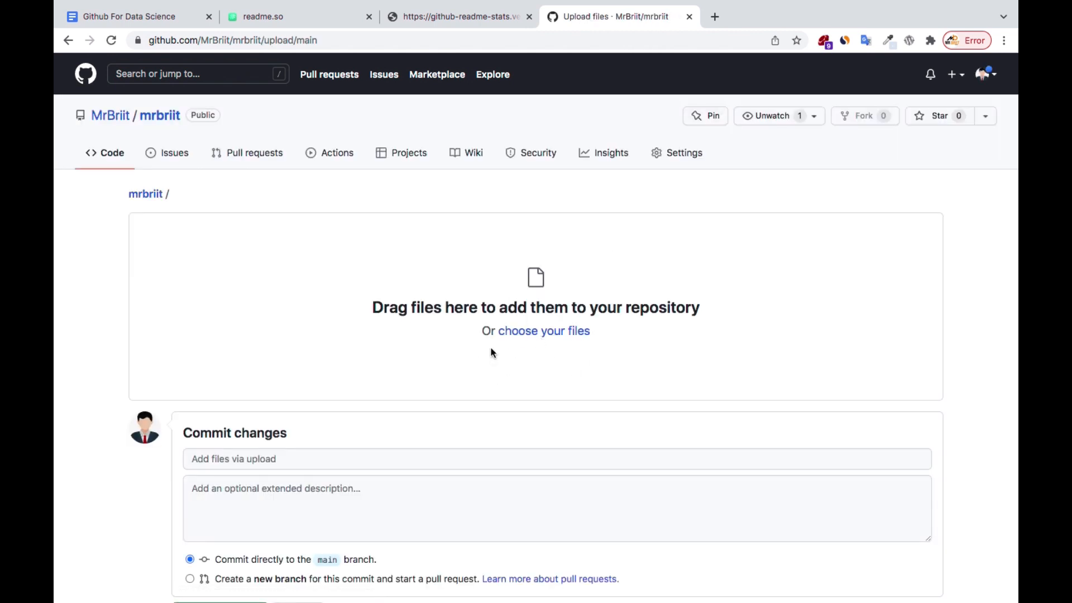
Step: Upload README.md from the Documents folder and commit it directly to the main branch
{"action": "scroll", "coordinate": [531, 391], "scroll_direction": "down", "scroll_amount": 2}
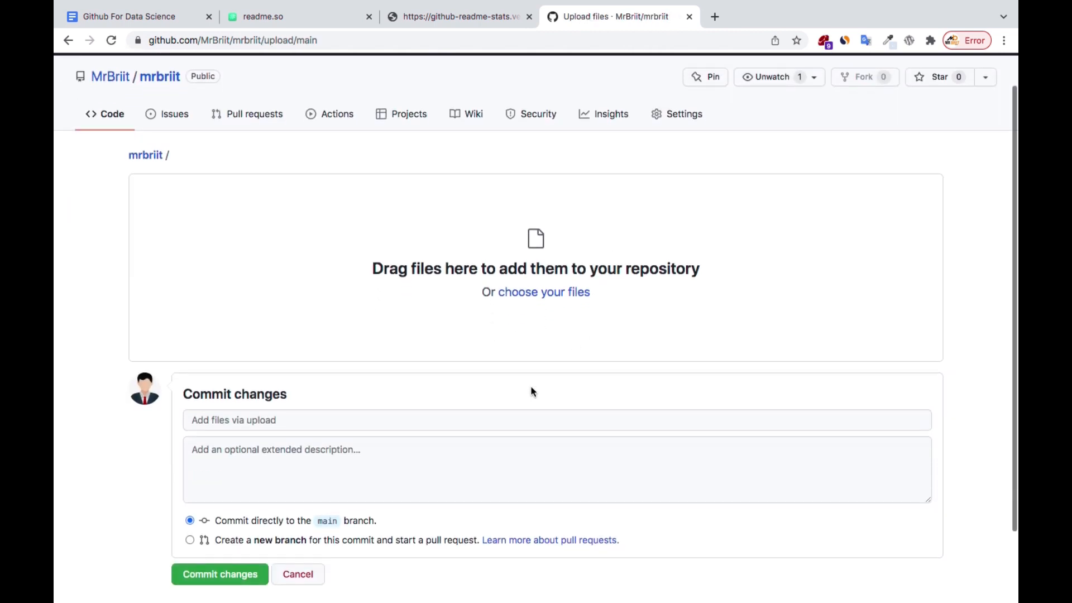
{"action": "left_click", "coordinate": [542, 293]}
{"action": "double_click", "coordinate": [462, 73]}
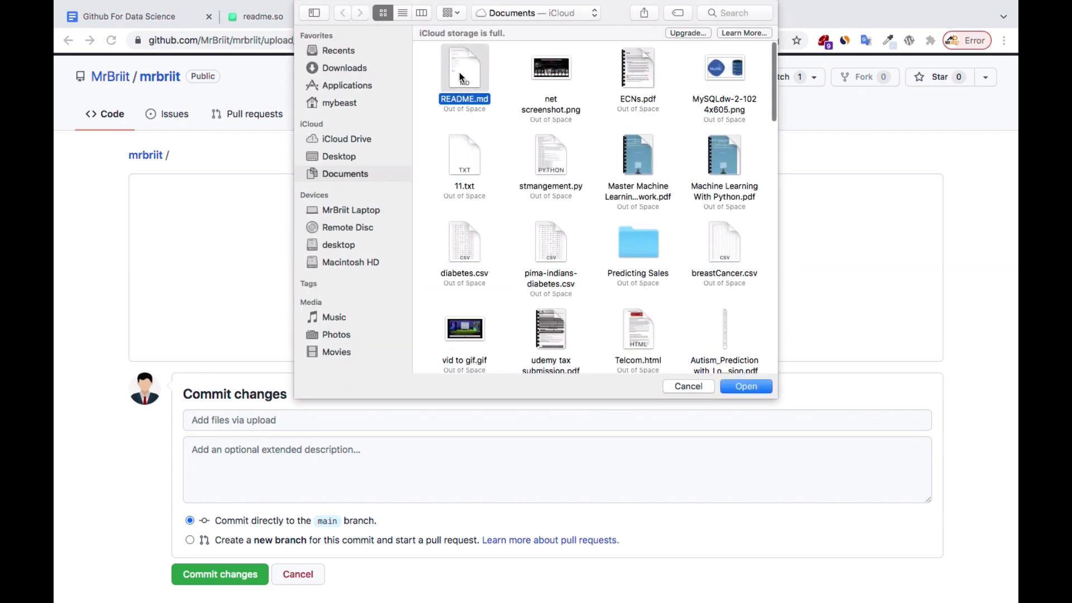
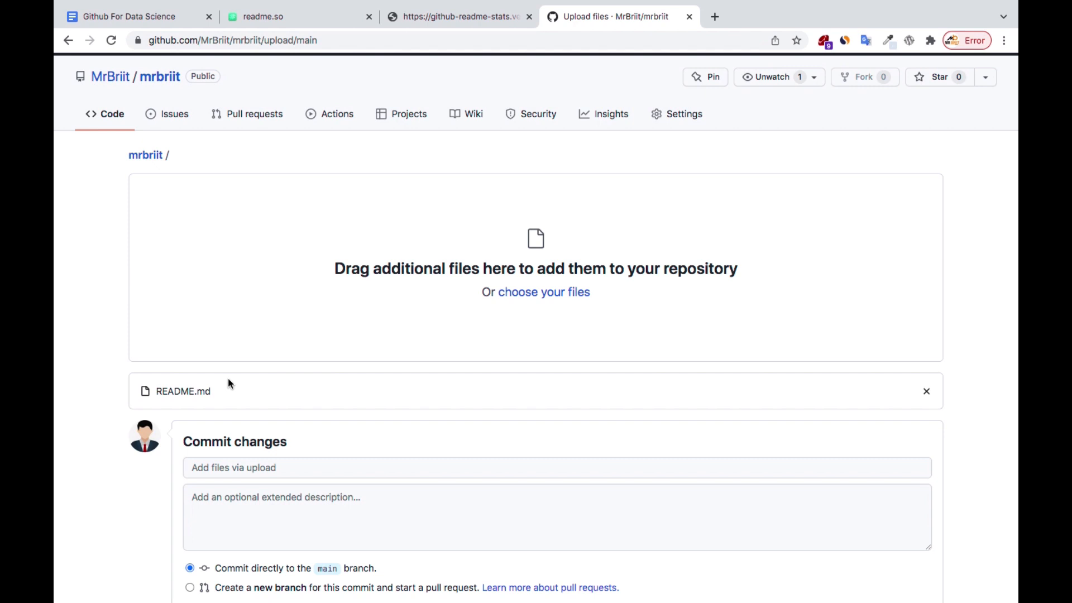
{"action": "scroll", "coordinate": [316, 162], "scroll_direction": "down", "scroll_amount": 3}
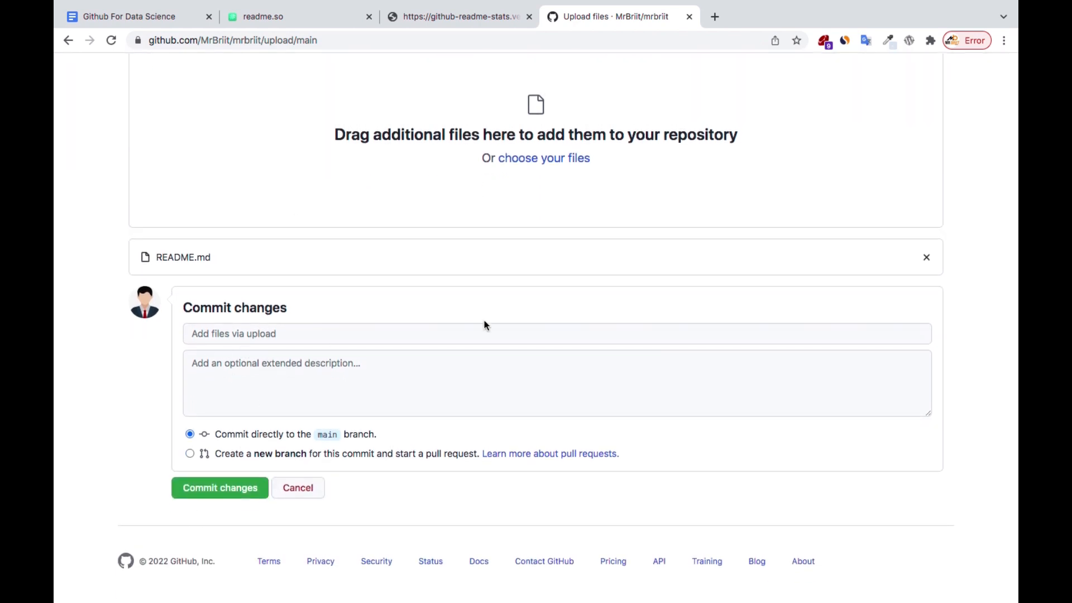
{"action": "left_click", "coordinate": [213, 489]}
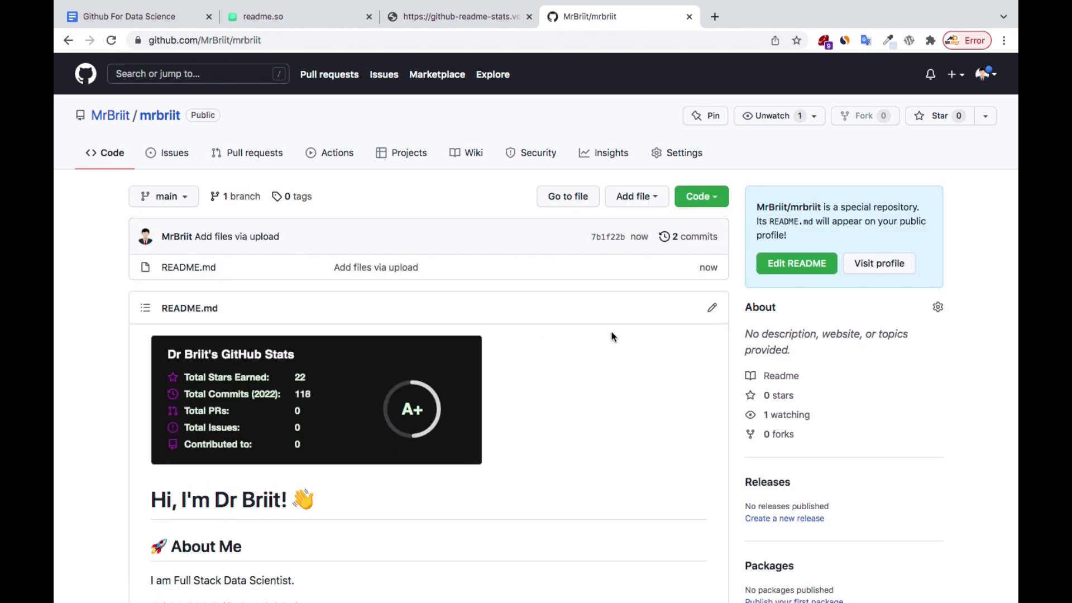
Step: Review the rendered README in the repository and on the profile overview page, from the stats card to the Skills list
{"action": "scroll", "coordinate": [614, 336], "scroll_direction": "down", "scroll_amount": 10}
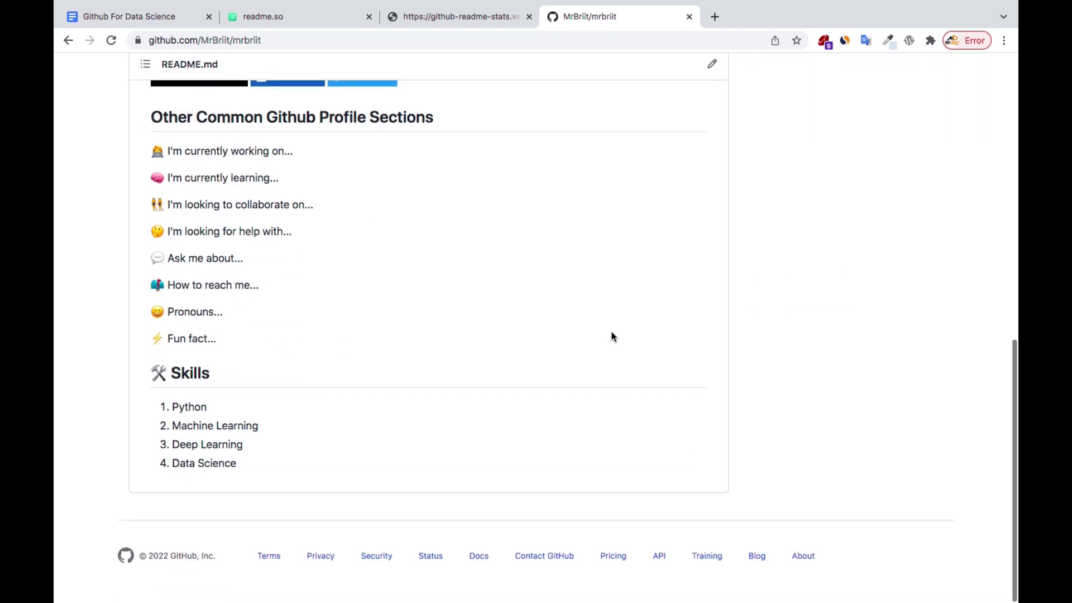
{"action": "scroll", "coordinate": [614, 337], "scroll_direction": "up", "scroll_amount": 15}
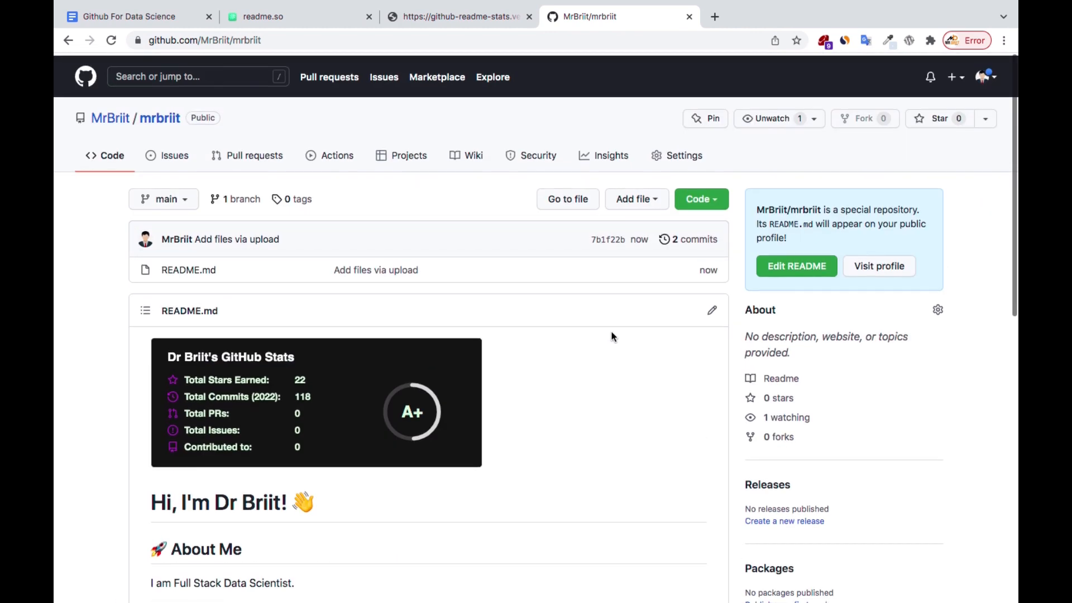
{"action": "left_click", "coordinate": [122, 122]}
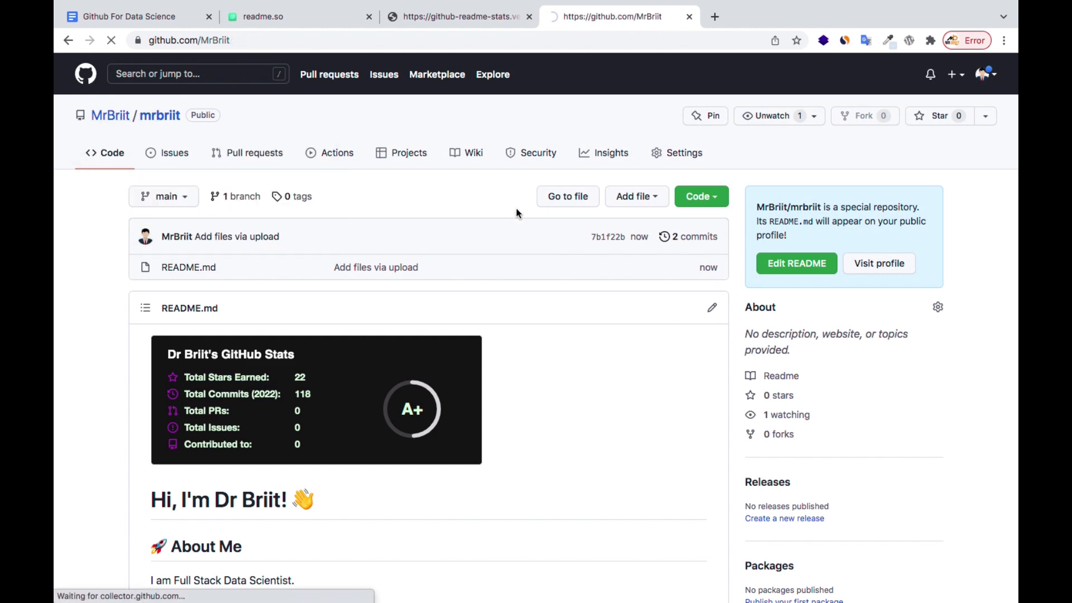
{"action": "scroll", "coordinate": [835, 354], "scroll_direction": "down", "scroll_amount": 3}
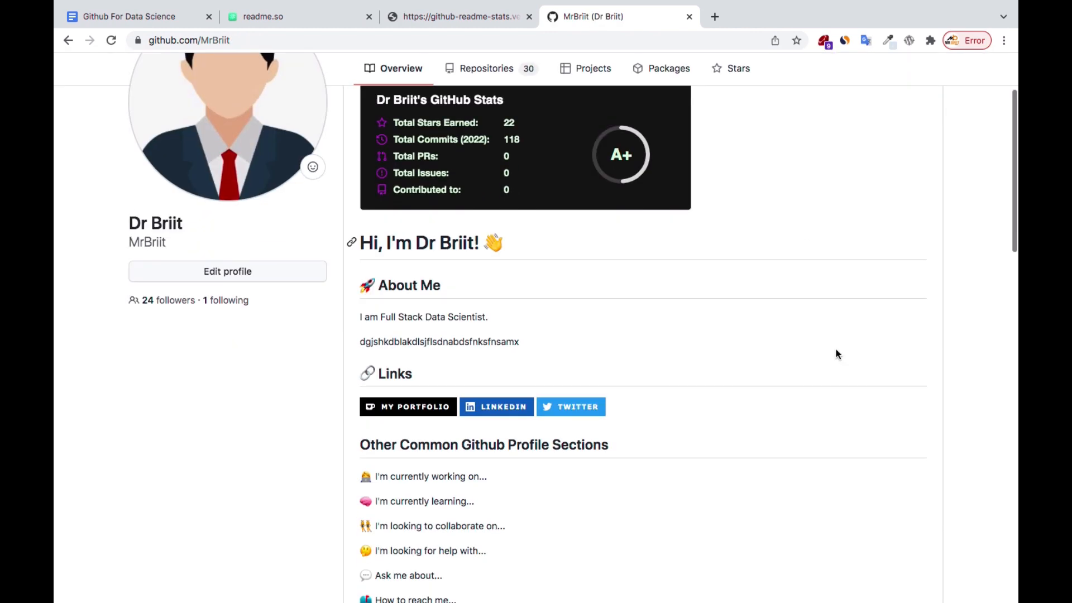
{"action": "scroll", "coordinate": [835, 354], "scroll_direction": "up", "scroll_amount": 4}
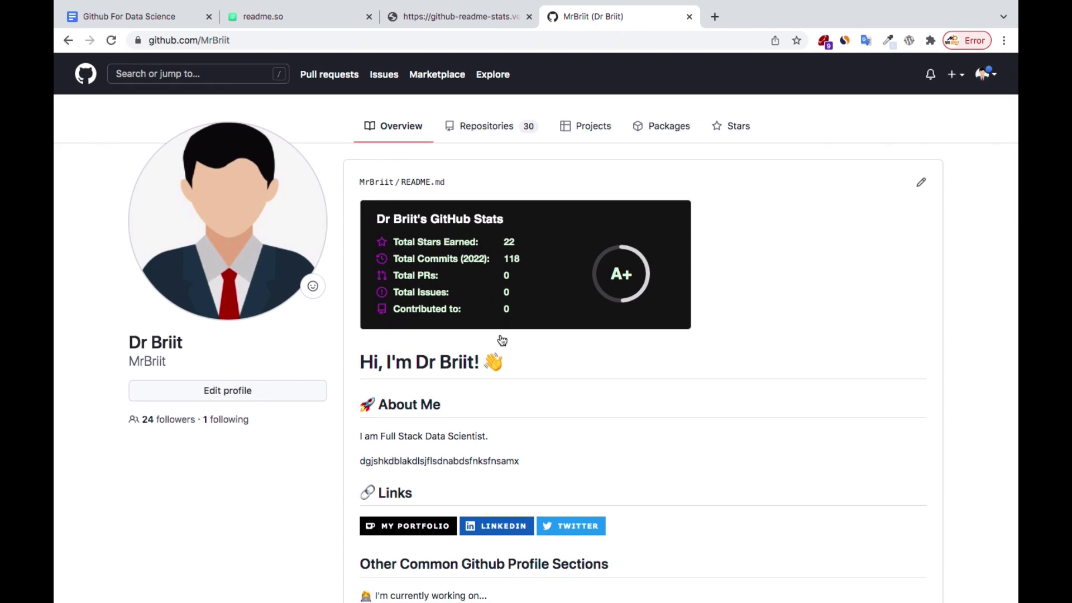
{"action": "scroll", "coordinate": [523, 370], "scroll_direction": "down", "scroll_amount": 7}
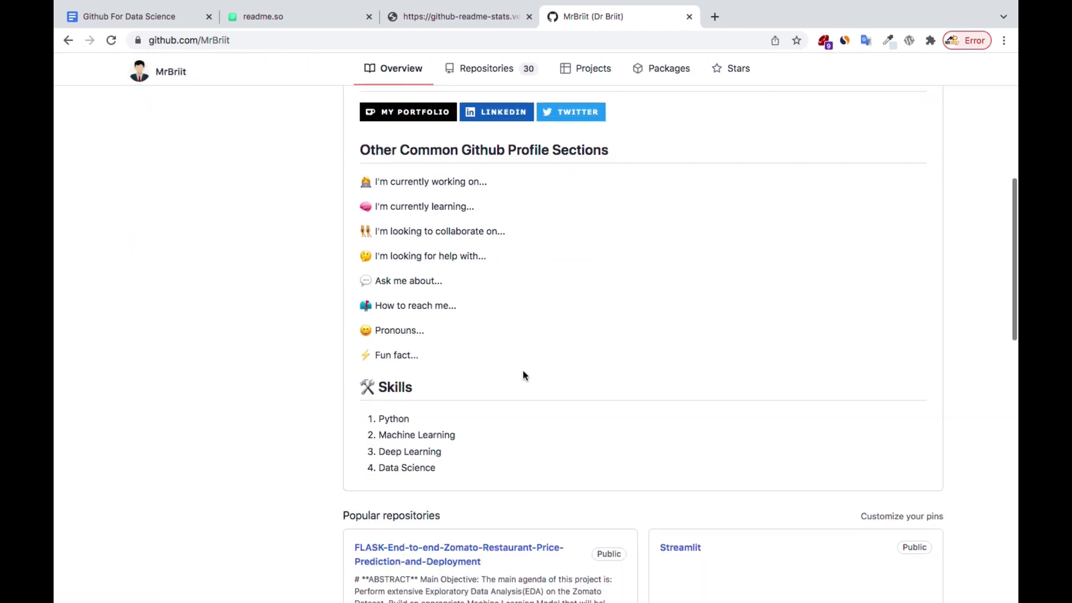
{"action": "scroll", "coordinate": [523, 371], "scroll_direction": "up", "scroll_amount": 4}
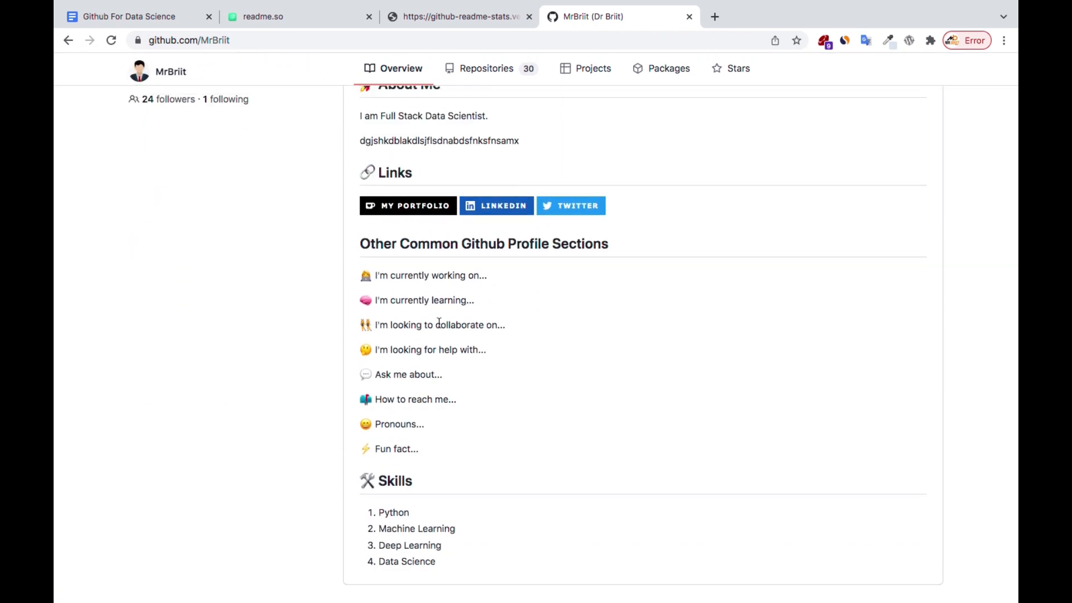
{"action": "scroll", "coordinate": [439, 323], "scroll_direction": "up", "scroll_amount": 6}
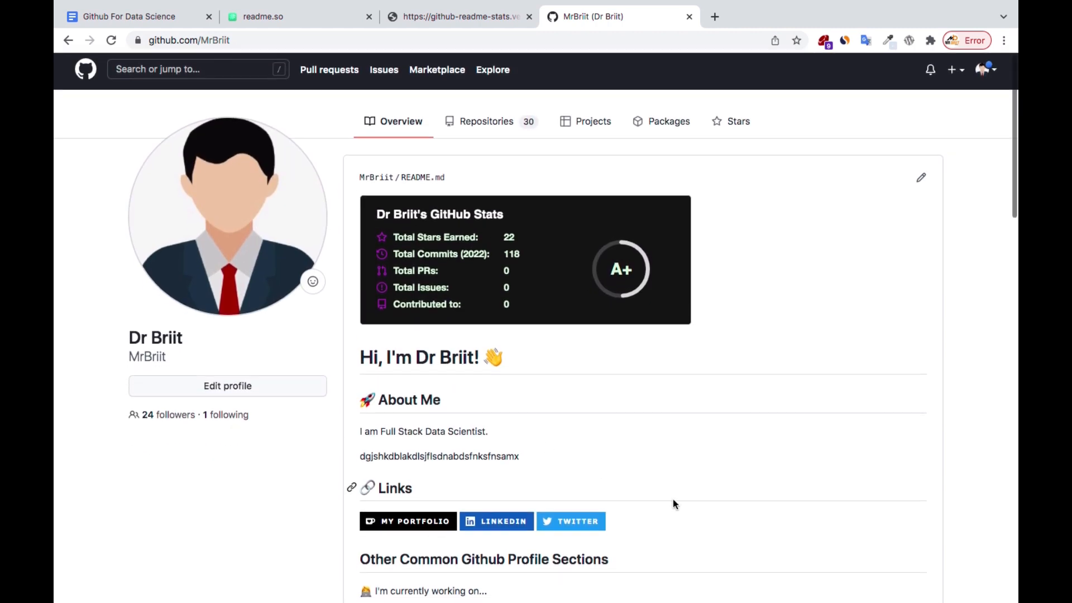
{"action": "scroll", "coordinate": [674, 504], "scroll_direction": "down", "scroll_amount": 8}
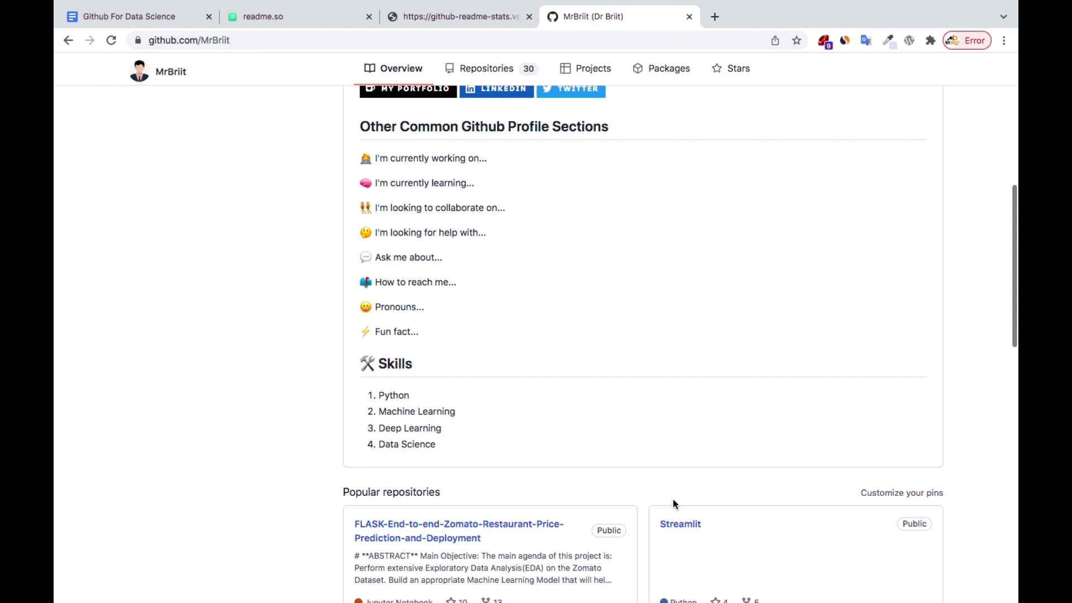
{"action": "scroll", "coordinate": [673, 503], "scroll_direction": "up", "scroll_amount": 8}
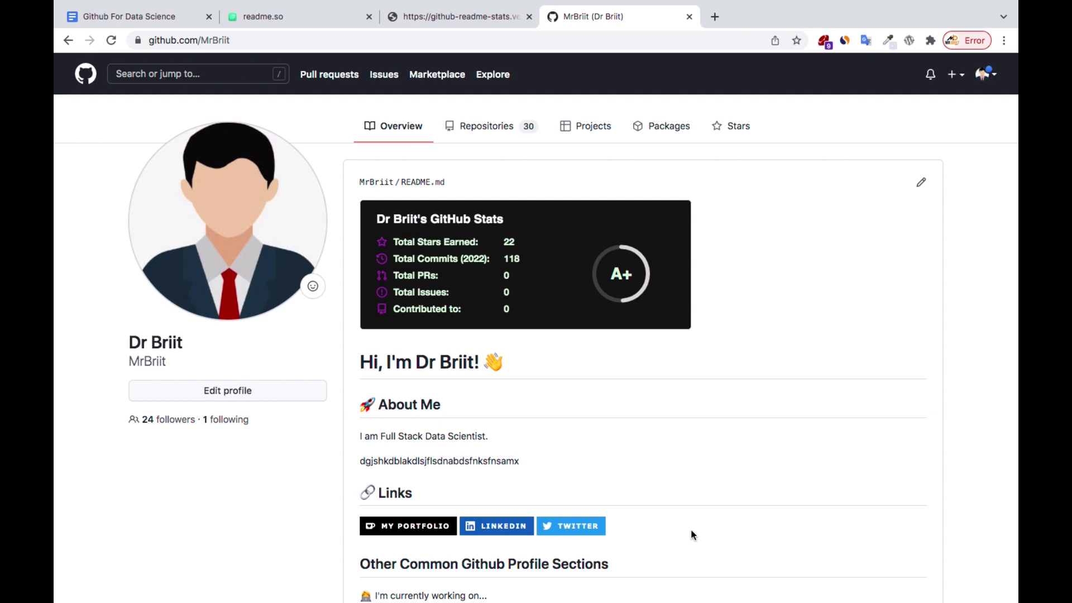
Step: Examine the rest of the profile overview, including the popular repositories, contribution graph and profile address
{"action": "scroll", "coordinate": [648, 505], "scroll_direction": "down", "scroll_amount": 15}
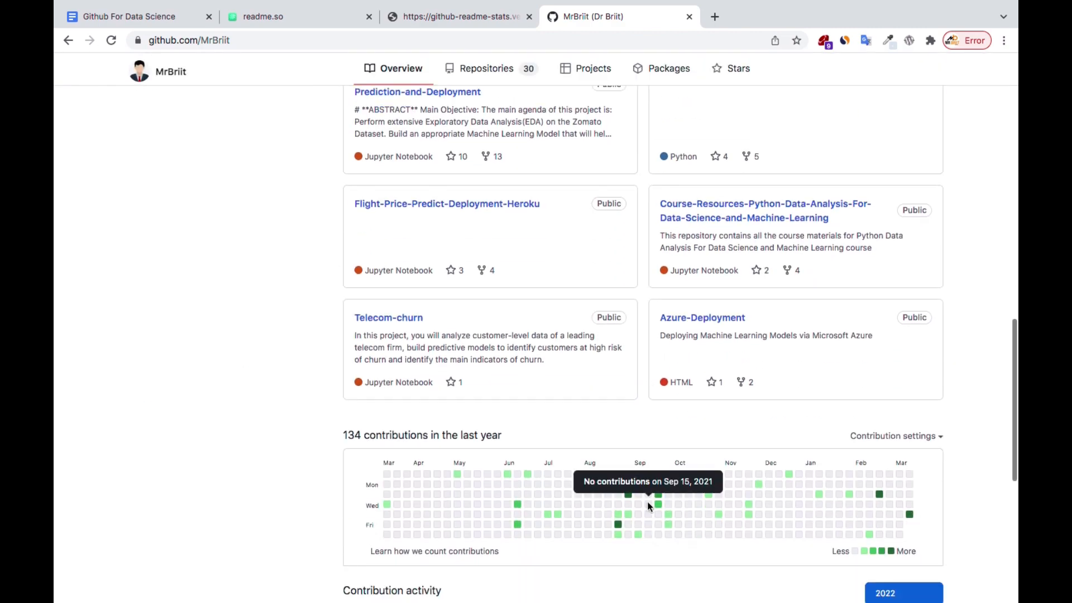
{"action": "scroll", "coordinate": [647, 501], "scroll_direction": "down", "scroll_amount": 5}
{"action": "scroll", "coordinate": [648, 501], "scroll_direction": "up", "scroll_amount": 20}
{"action": "scroll", "coordinate": [647, 501], "scroll_direction": "down", "scroll_amount": 20}
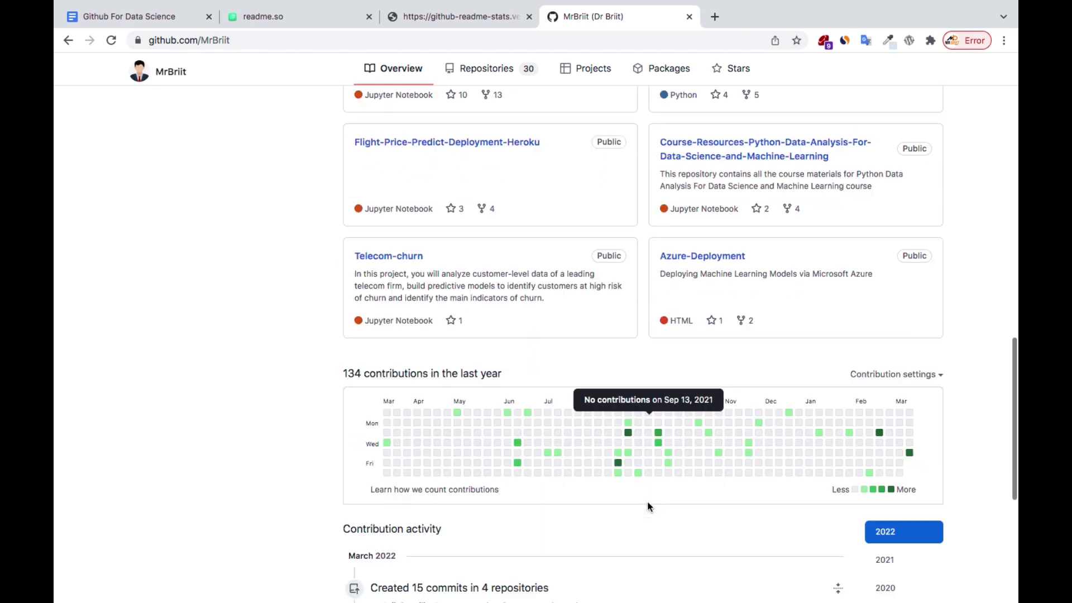
{"action": "scroll", "coordinate": [648, 501], "scroll_direction": "down", "scroll_amount": 5}
{"action": "scroll", "coordinate": [648, 501], "scroll_direction": "up", "scroll_amount": 20}
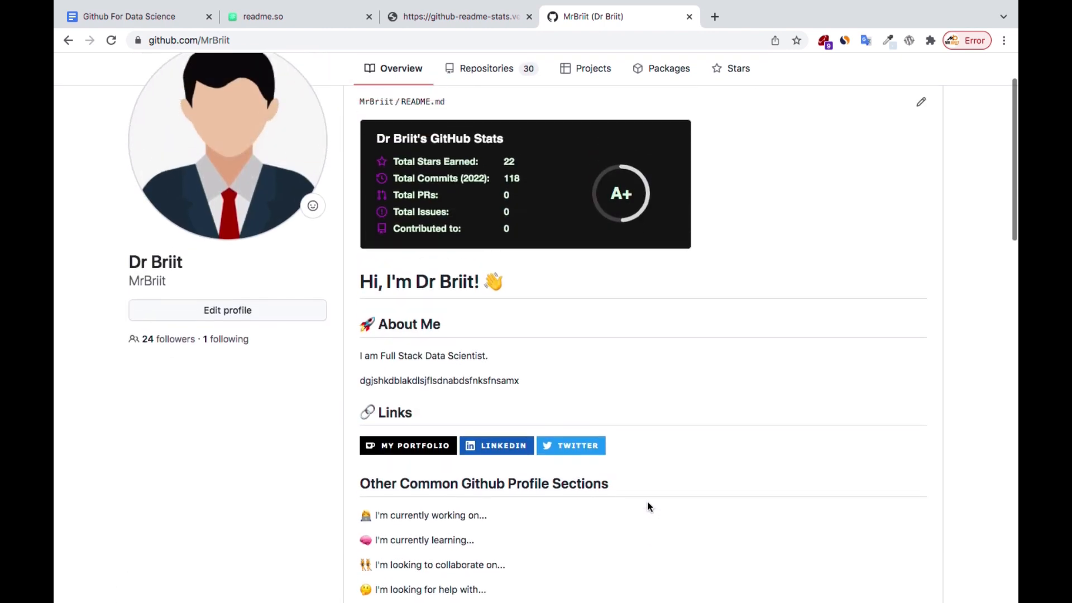
{"action": "scroll", "coordinate": [648, 501], "scroll_direction": "up", "scroll_amount": 3}
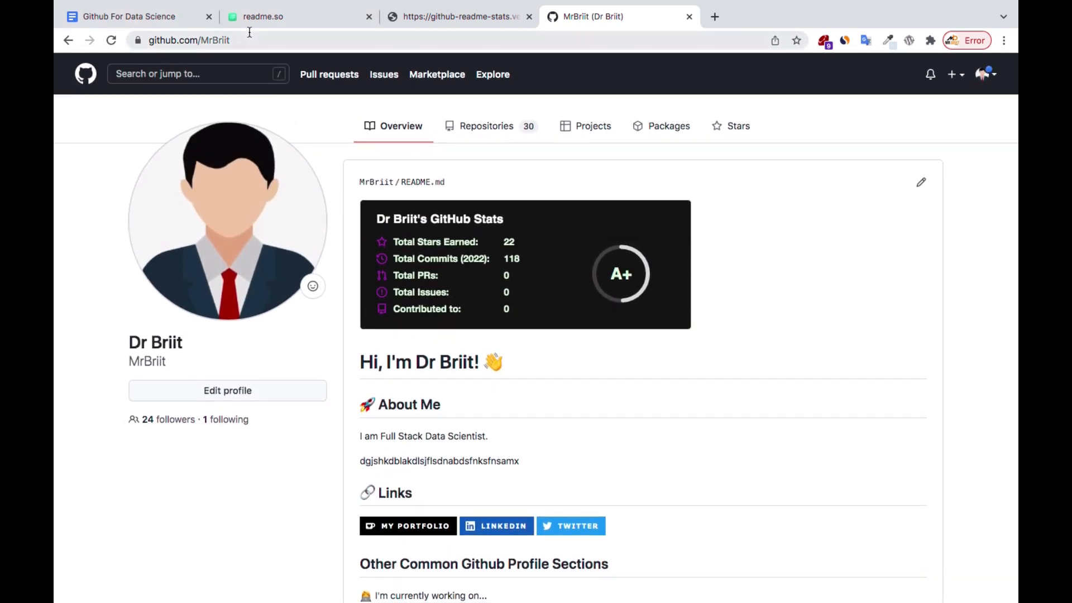
{"action": "left_click_drag", "start_coordinate": [249, 39], "coordinate": [141, 39]}
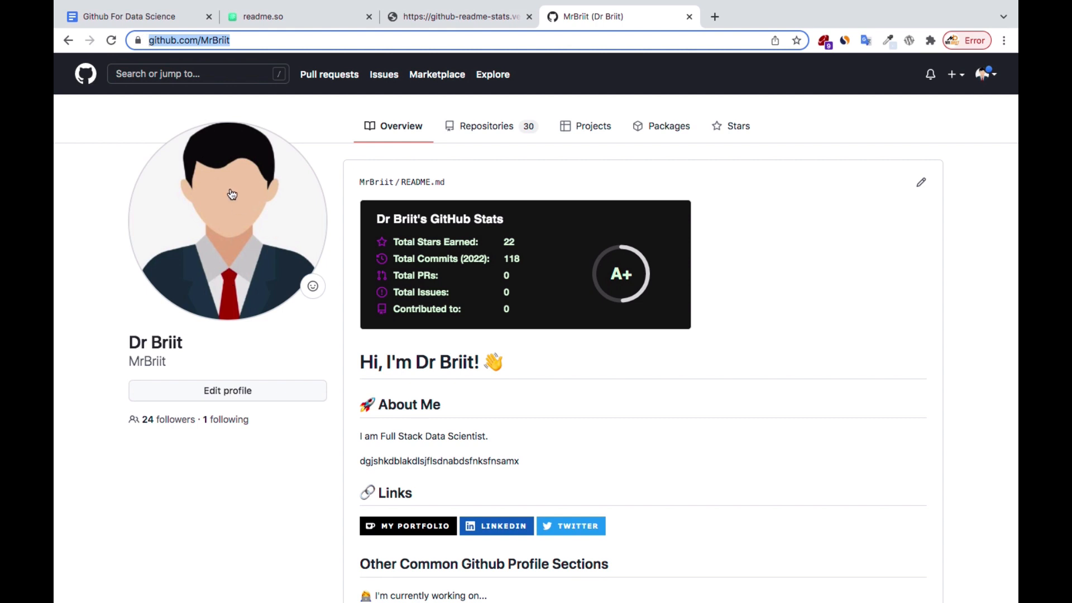
{"action": "left_click", "coordinate": [236, 252]}
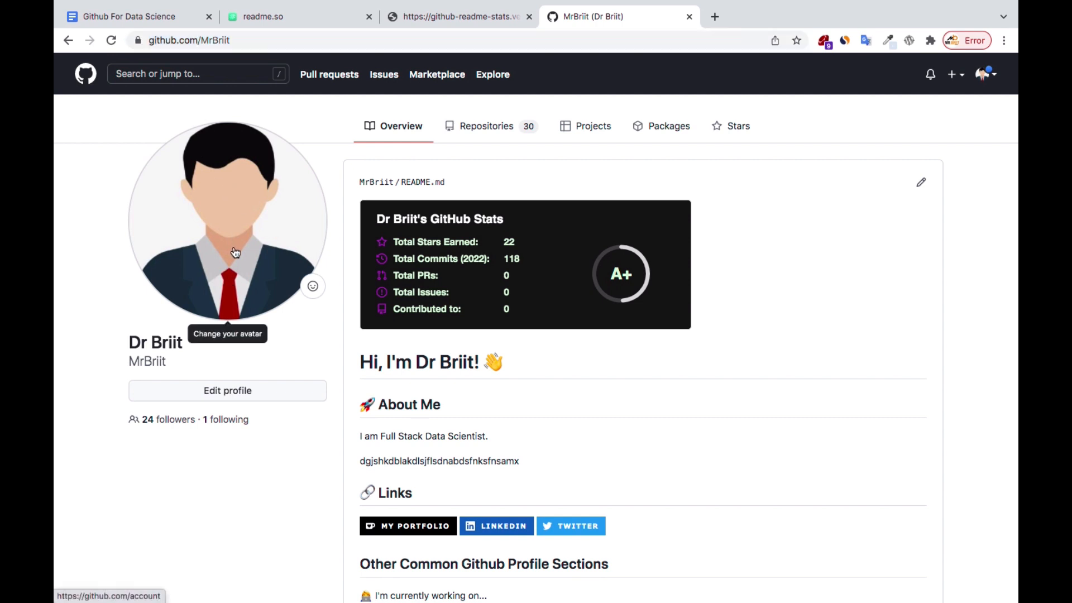
Step: Open the public profile settings, start uploading a new profile picture and cancel the file selection
{"action": "left_click", "coordinate": [236, 253]}
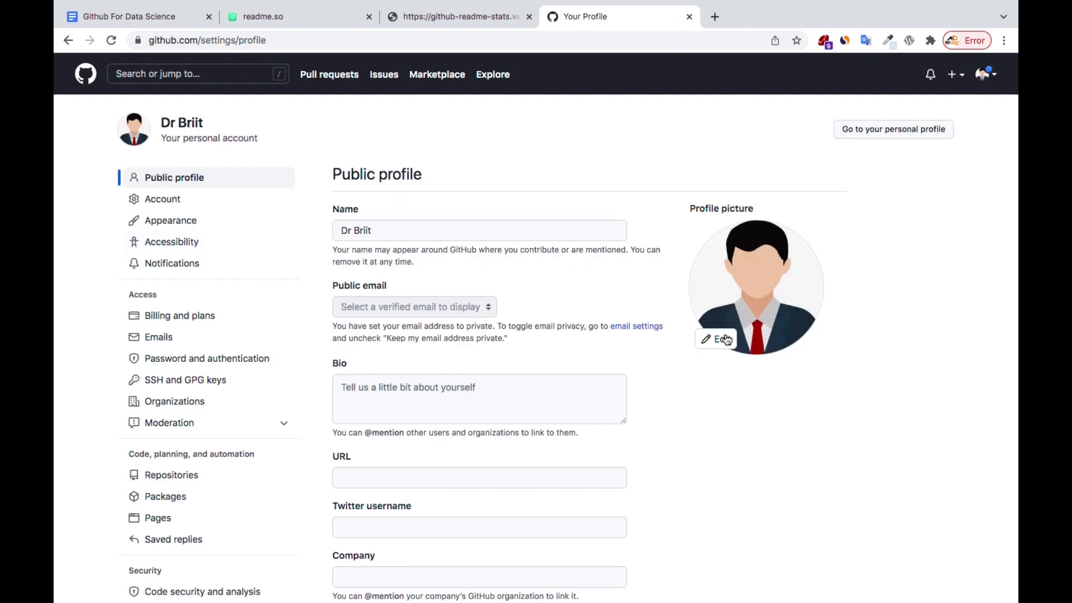
{"action": "left_click", "coordinate": [727, 341]}
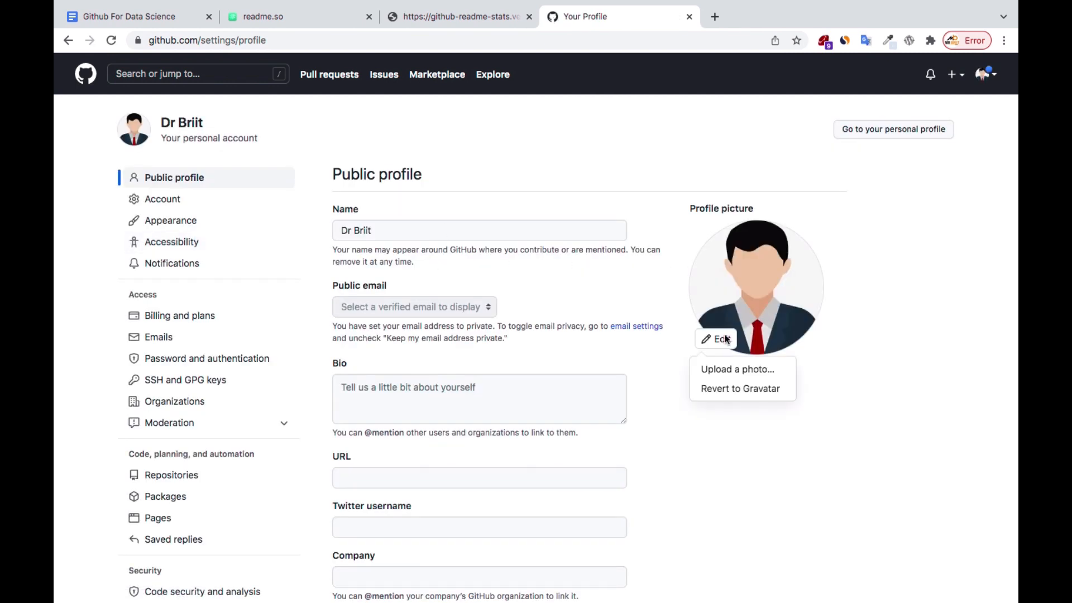
{"action": "left_click", "coordinate": [727, 371]}
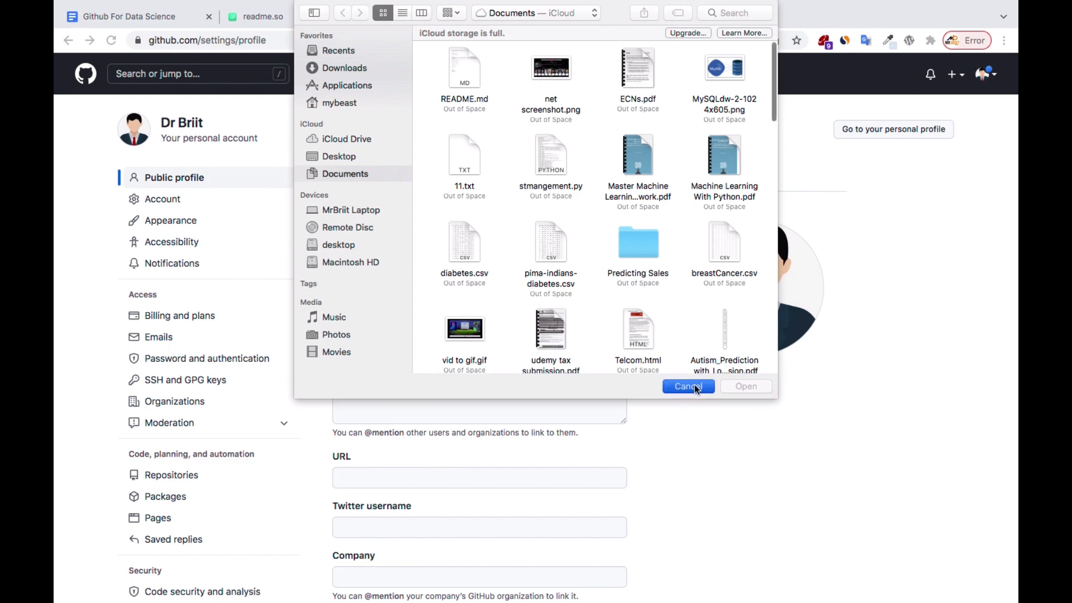
{"action": "left_click", "coordinate": [697, 387]}
Step: Look through the public profile settings, including Bio, URL and Contributions, and return to the profile overview
{"action": "scroll", "coordinate": [486, 386], "scroll_direction": "down", "scroll_amount": 4}
{"action": "left_click", "coordinate": [349, 272]}
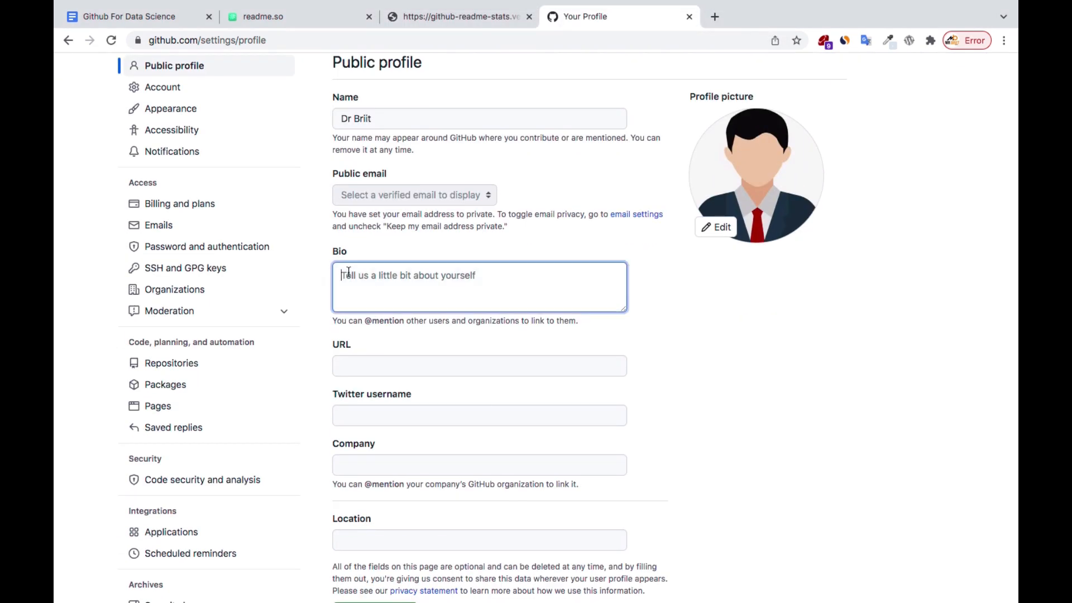
{"action": "scroll", "coordinate": [422, 317], "scroll_direction": "down", "scroll_amount": 3}
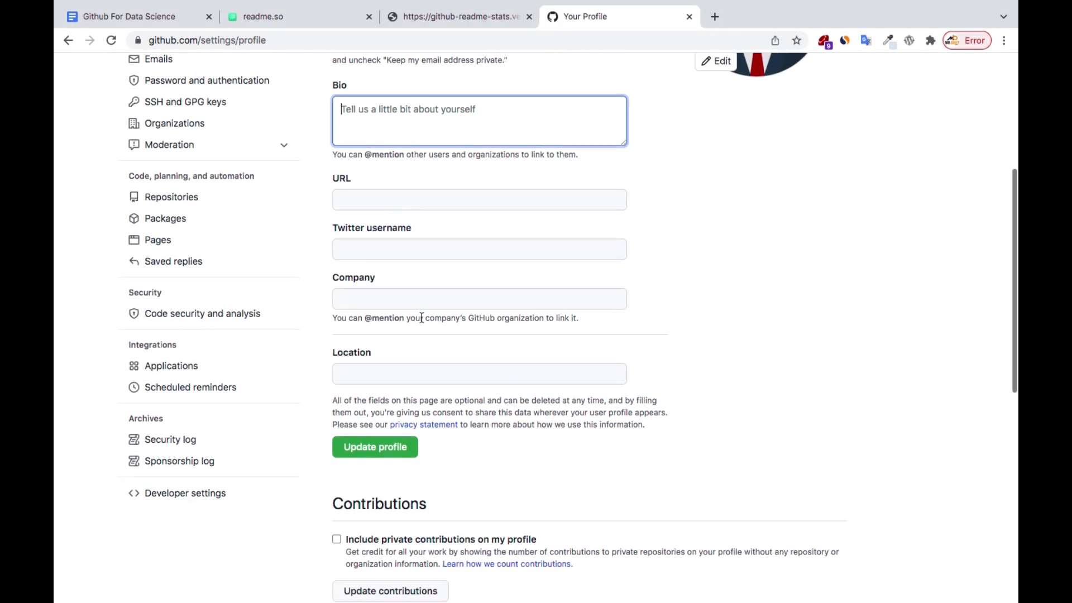
{"action": "left_click", "coordinate": [344, 200]}
{"action": "scroll", "coordinate": [418, 329], "scroll_direction": "down", "scroll_amount": 5}
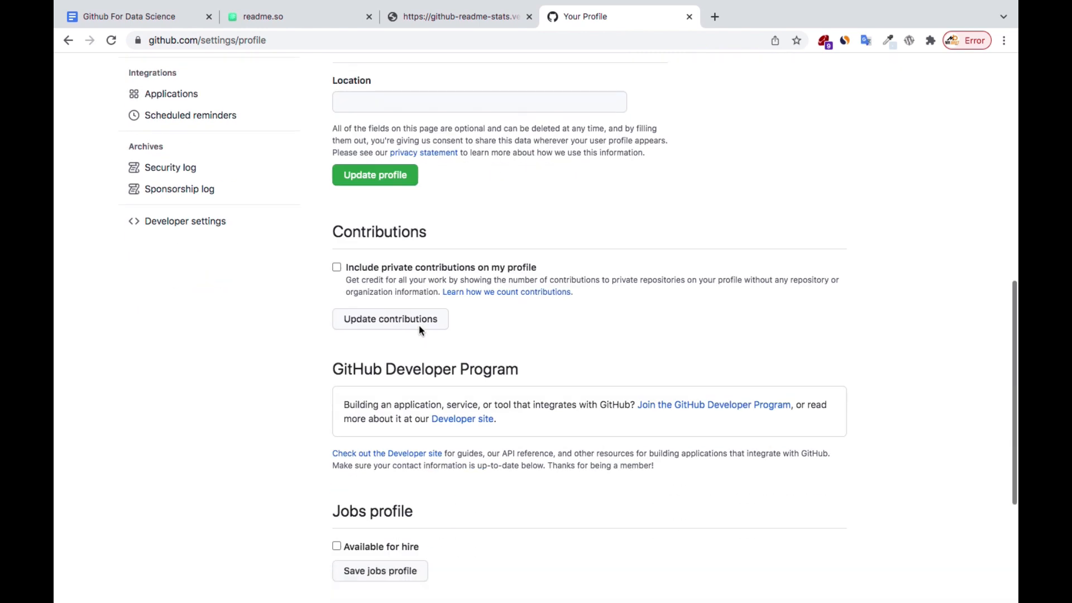
{"action": "scroll", "coordinate": [419, 328], "scroll_direction": "up", "scroll_amount": 2}
{"action": "scroll", "coordinate": [384, 305], "scroll_direction": "up", "scroll_amount": 9}
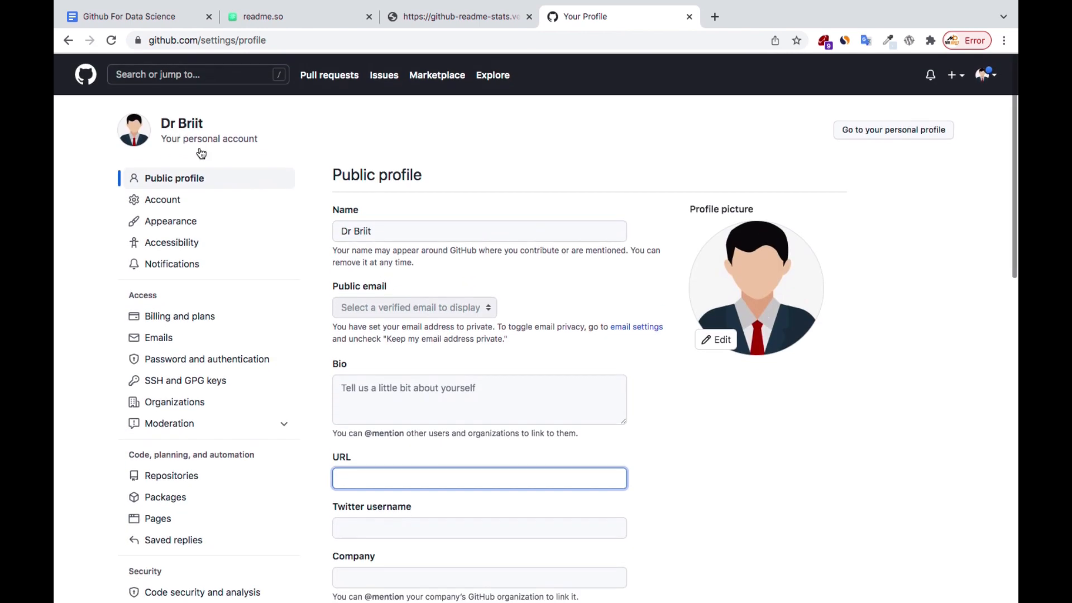
{"action": "left_click", "coordinate": [185, 121]}
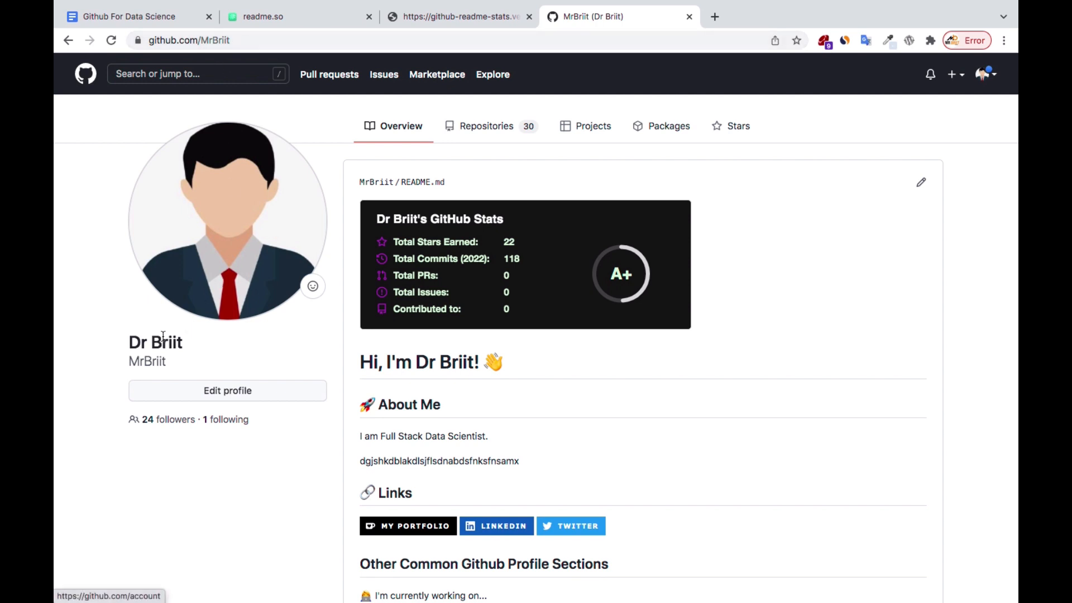
Step: Open the settings of the special profile repository mrbriit at the Danger Zone section
{"action": "left_click", "coordinate": [487, 128]}
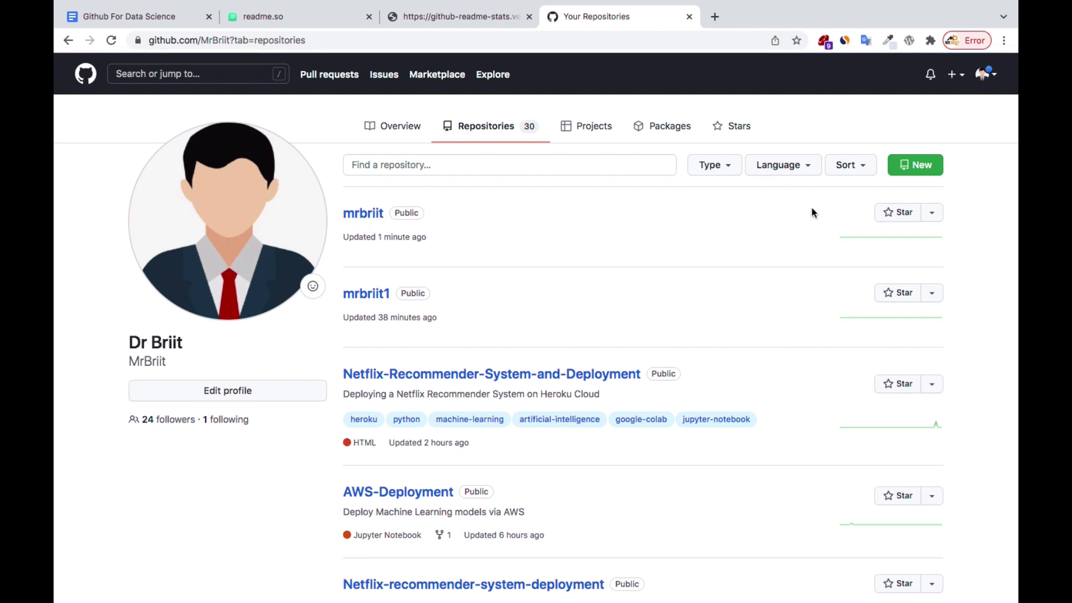
{"action": "left_click", "coordinate": [372, 222]}
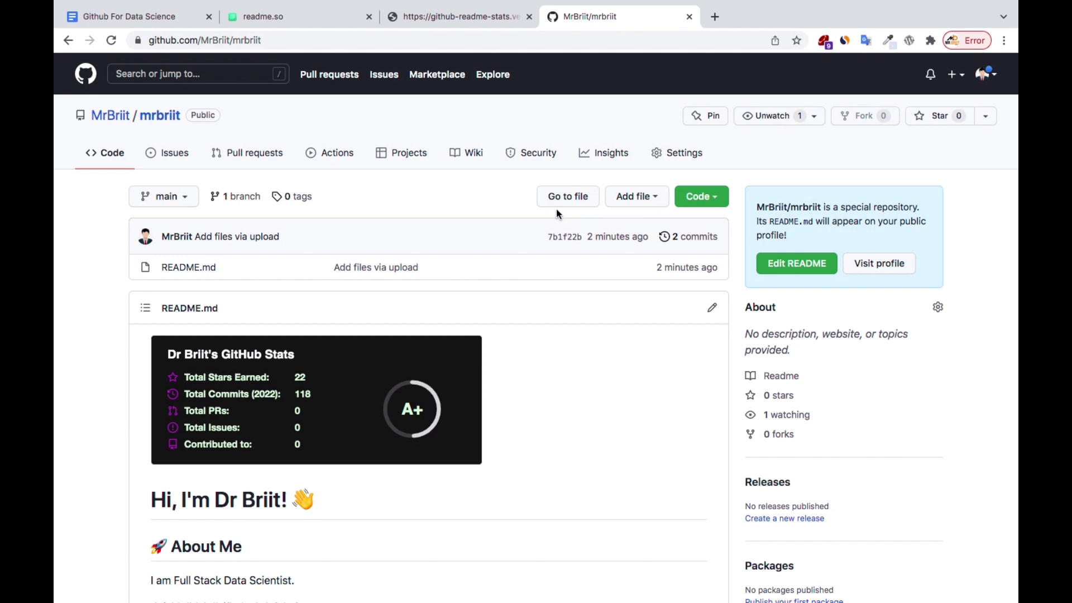
{"action": "left_click", "coordinate": [661, 164]}
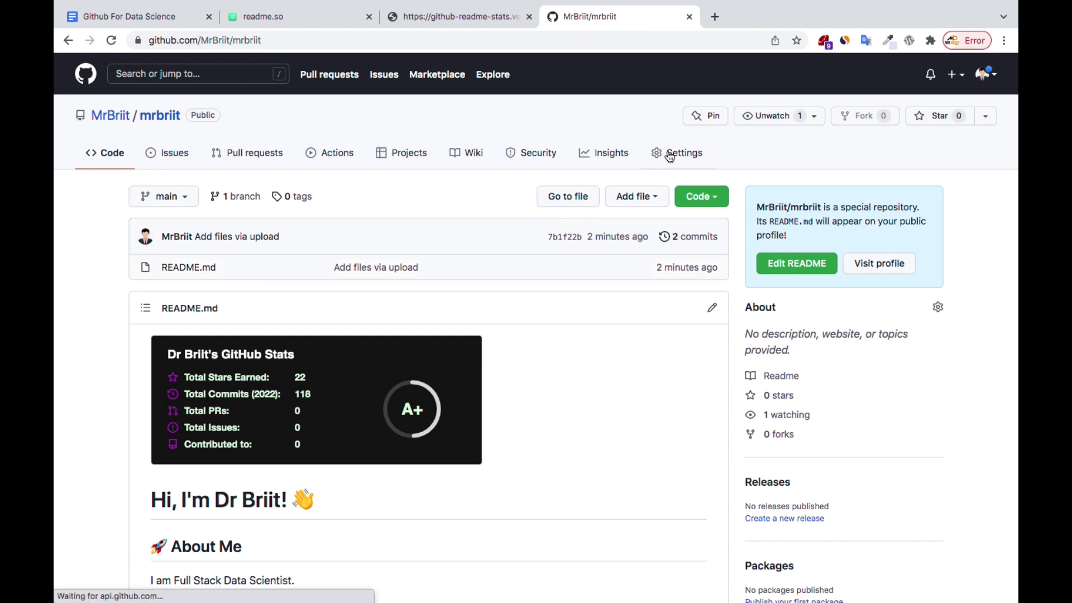
{"action": "scroll", "coordinate": [619, 357], "scroll_direction": "down", "scroll_amount": 20}
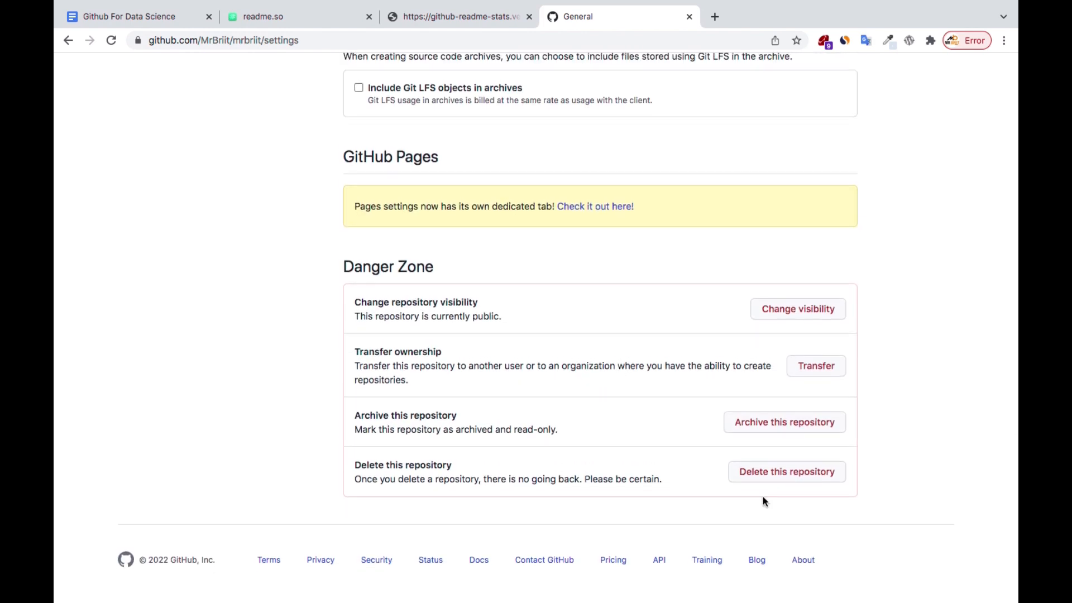
Step: Delete the mrbriit repository, confirming with its full owner/repository name, and return to the profile overview
{"action": "left_click", "coordinate": [780, 480]}
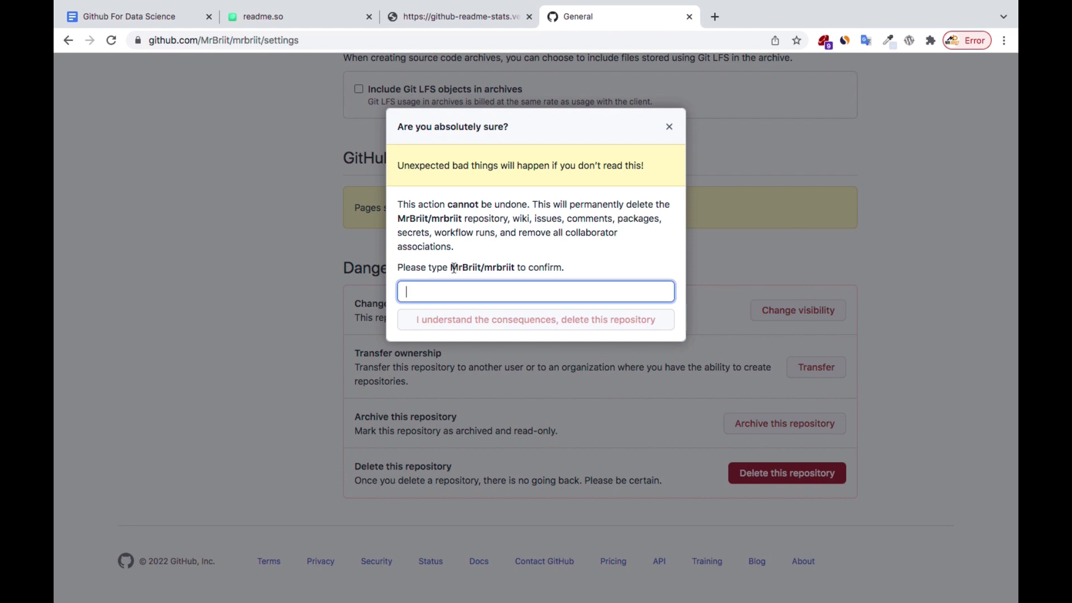
{"action": "left_click_drag", "start_coordinate": [454, 269], "coordinate": [503, 269]}
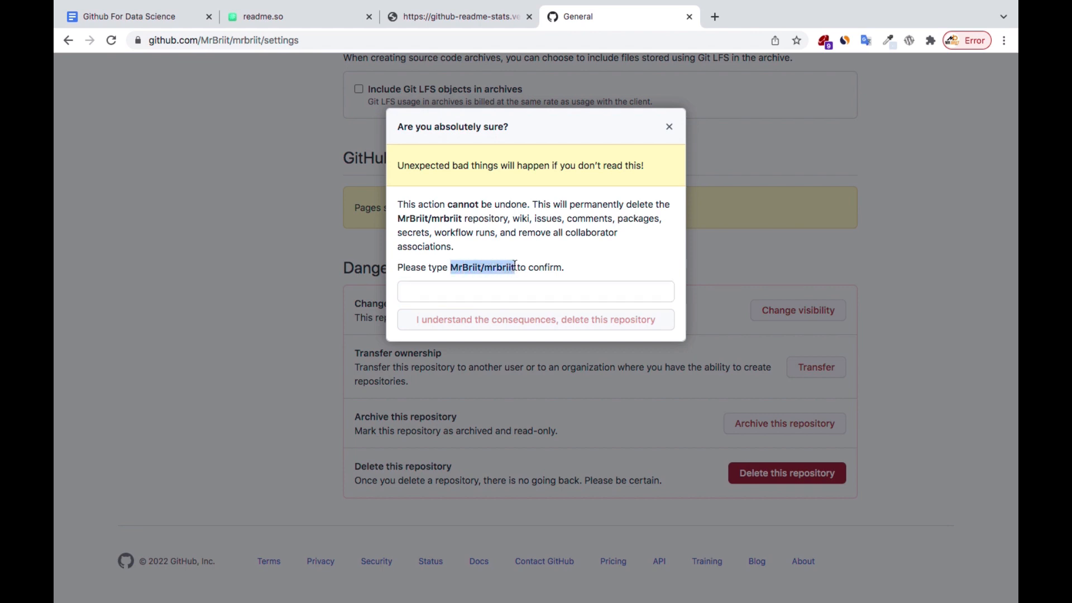
{"action": "left_click", "coordinate": [491, 294]}
{"action": "type", "text": "MrBriit/mrbriit"}
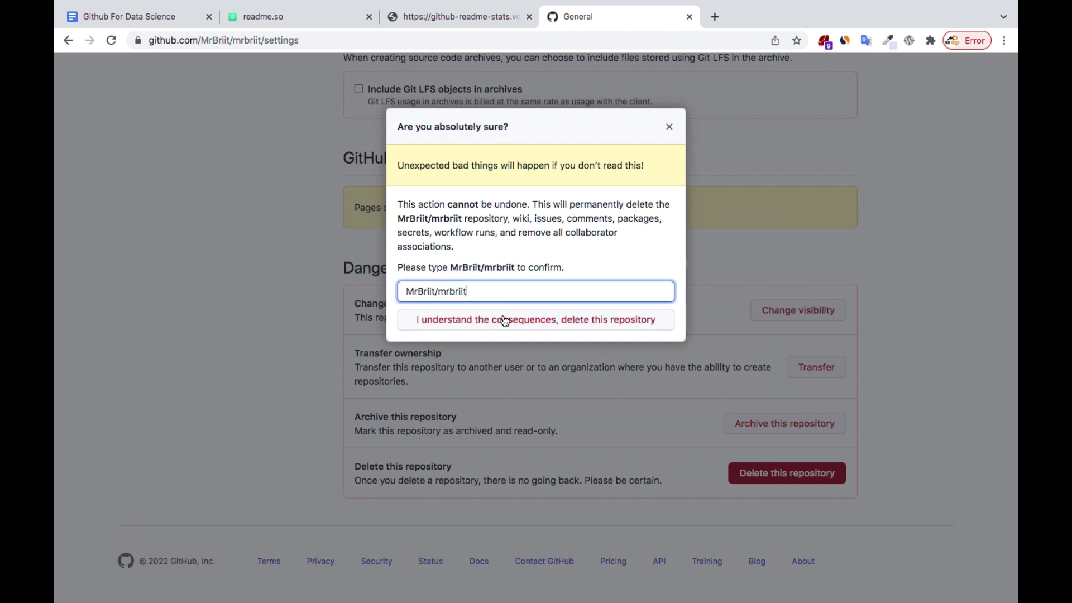
{"action": "left_click", "coordinate": [507, 323]}
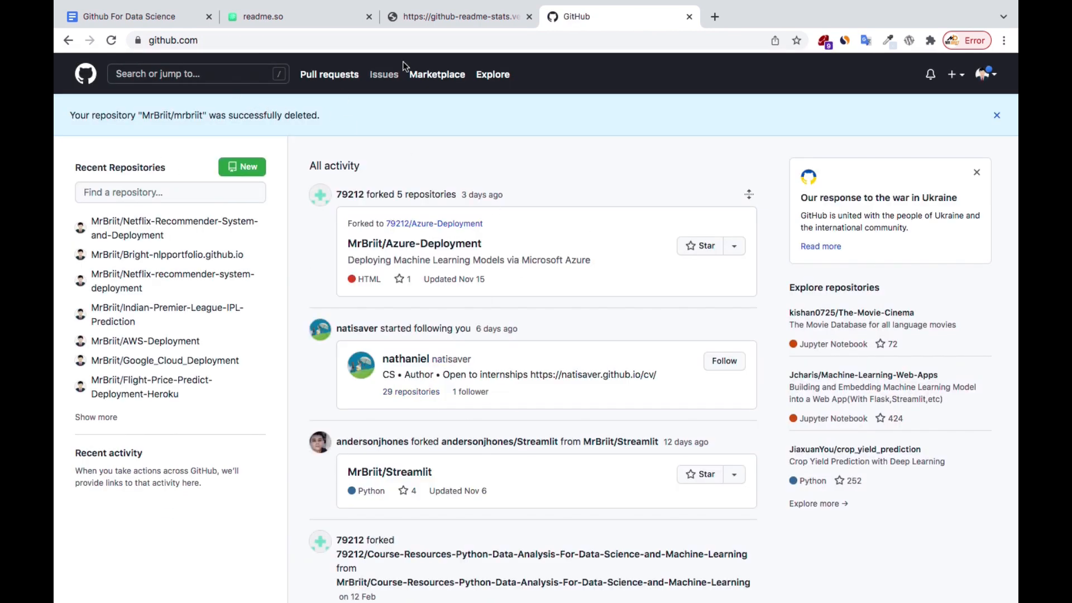
{"action": "left_click", "coordinate": [193, 223]}
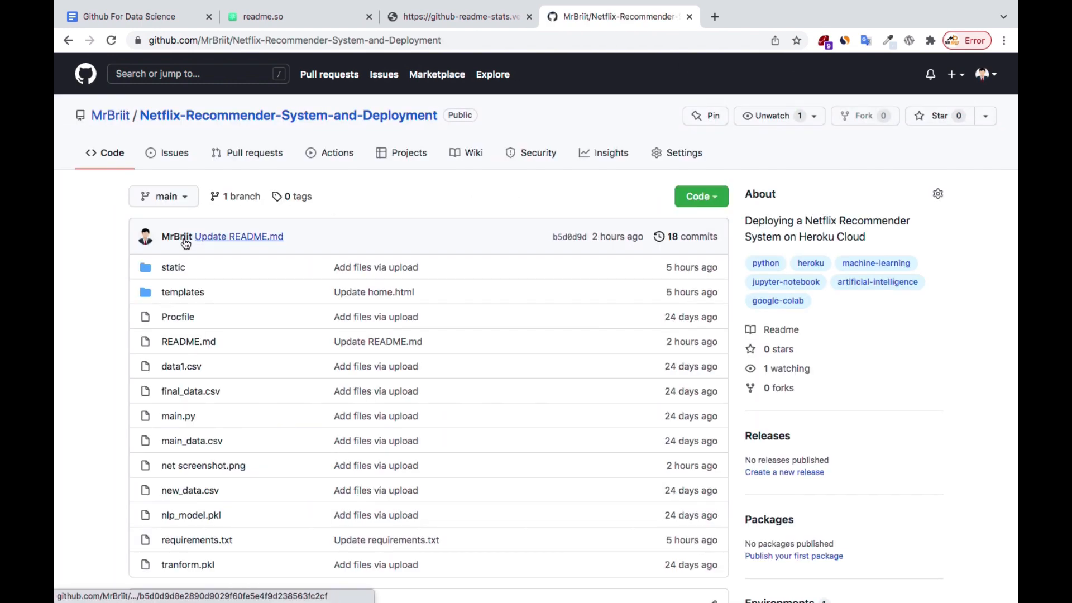
{"action": "left_click", "coordinate": [111, 115]}
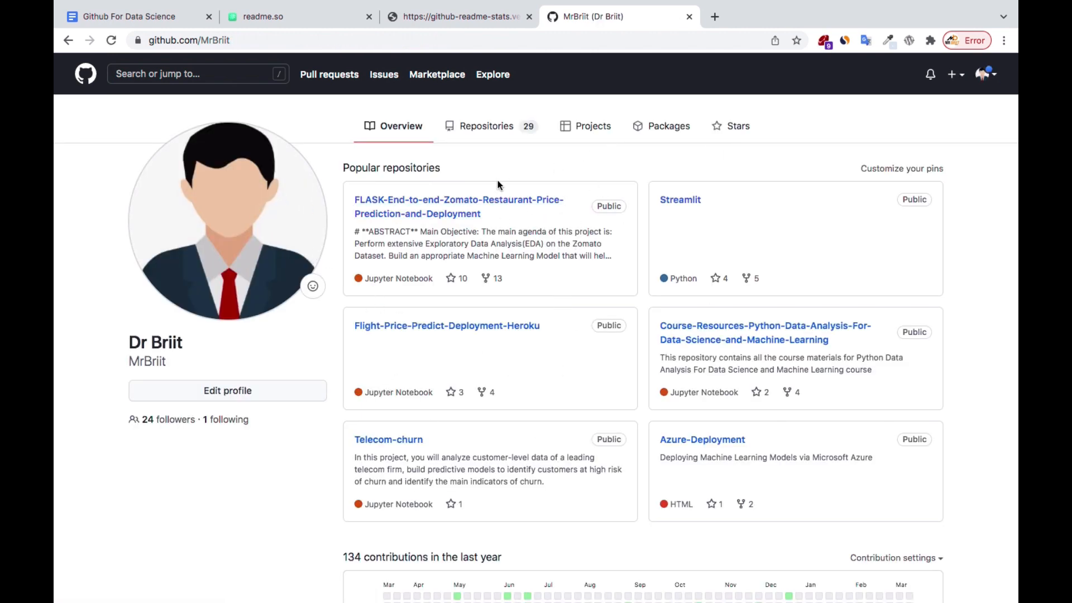
Step: Create a new public repository named mrbriit without a README file, .gitignore or license
{"action": "left_click", "coordinate": [951, 73]}
{"action": "left_click", "coordinate": [907, 99]}
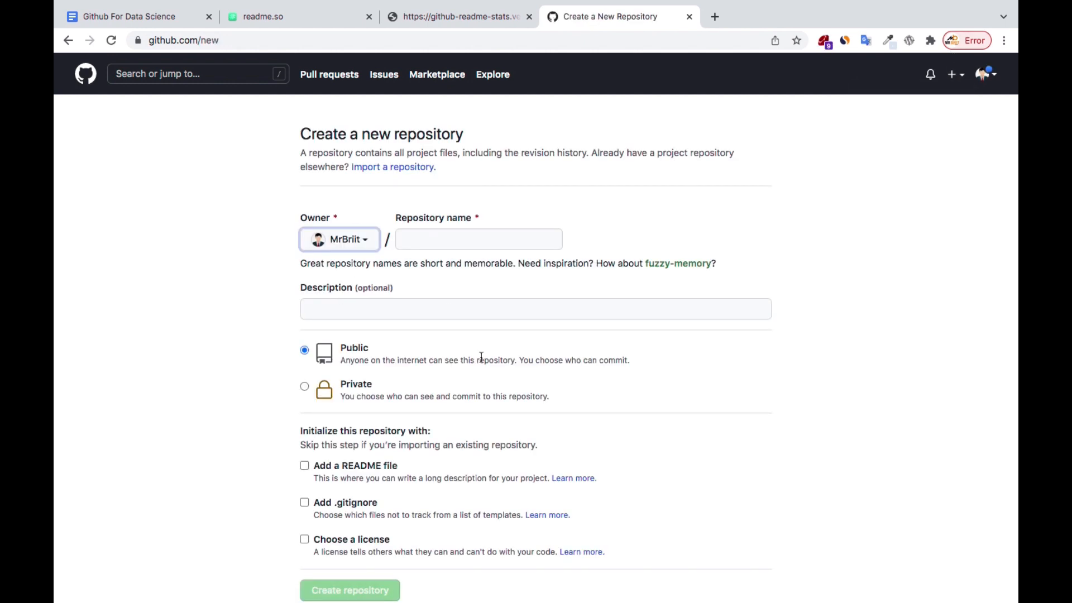
{"action": "scroll", "coordinate": [481, 356], "scroll_direction": "down", "scroll_amount": 1}
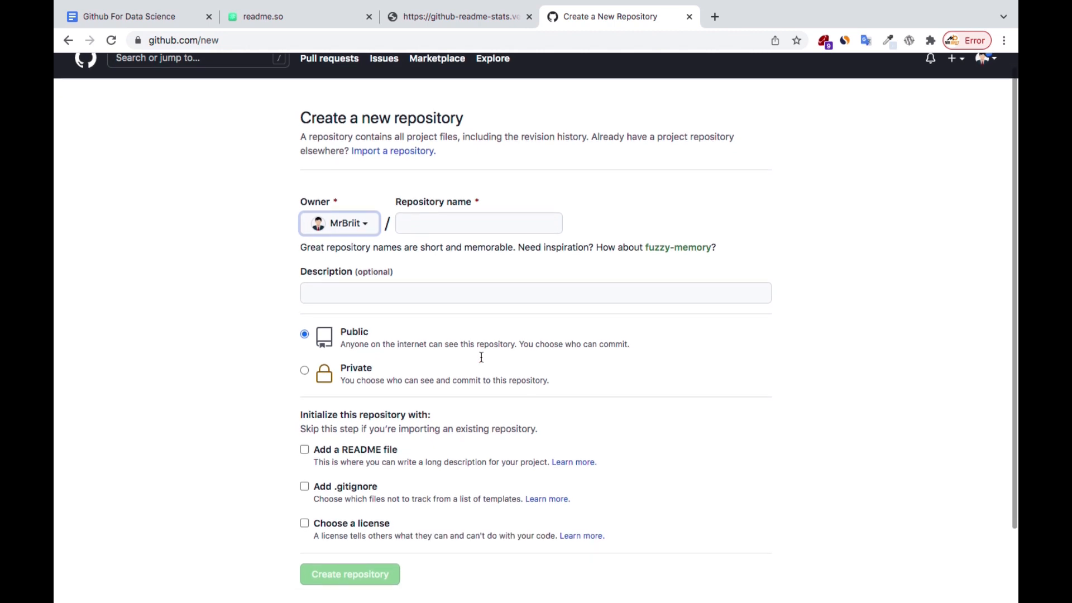
{"action": "scroll", "coordinate": [481, 360], "scroll_direction": "down", "scroll_amount": 3}
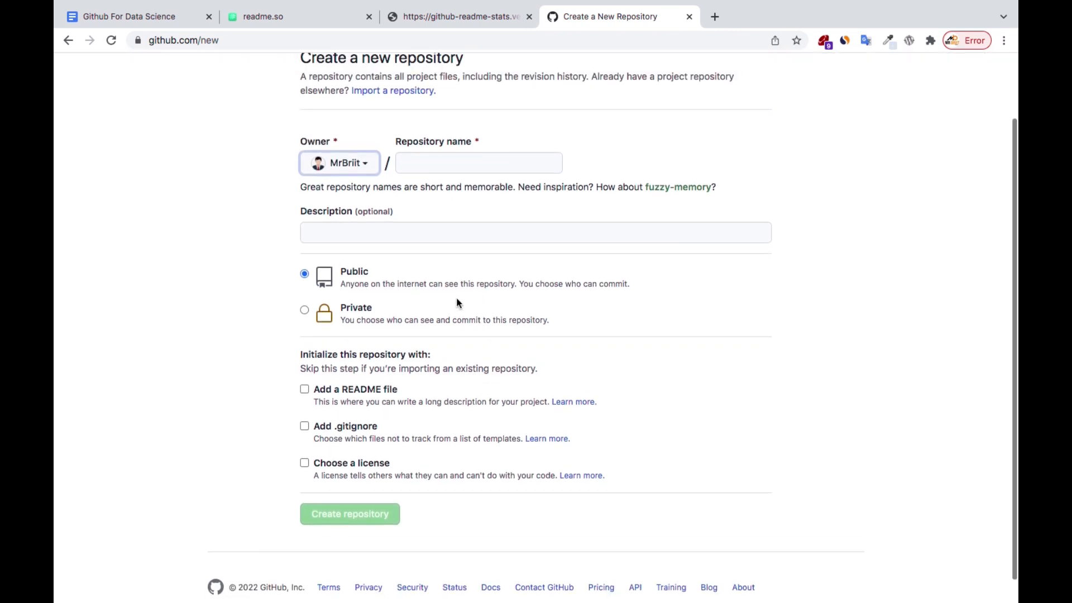
{"action": "left_click", "coordinate": [304, 389]}
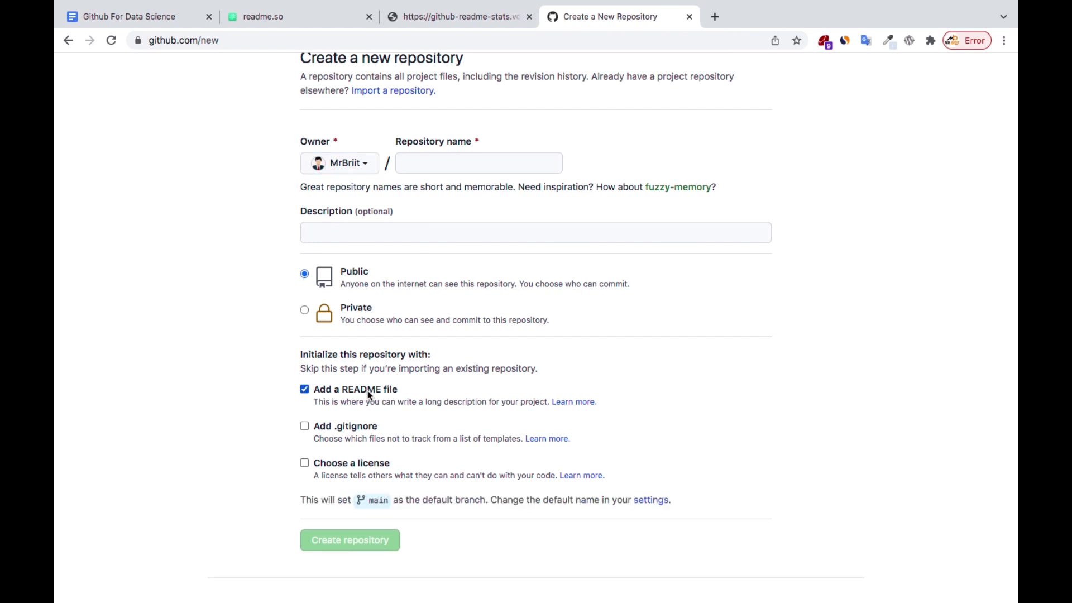
{"action": "scroll", "coordinate": [367, 391], "scroll_direction": "up", "scroll_amount": 1}
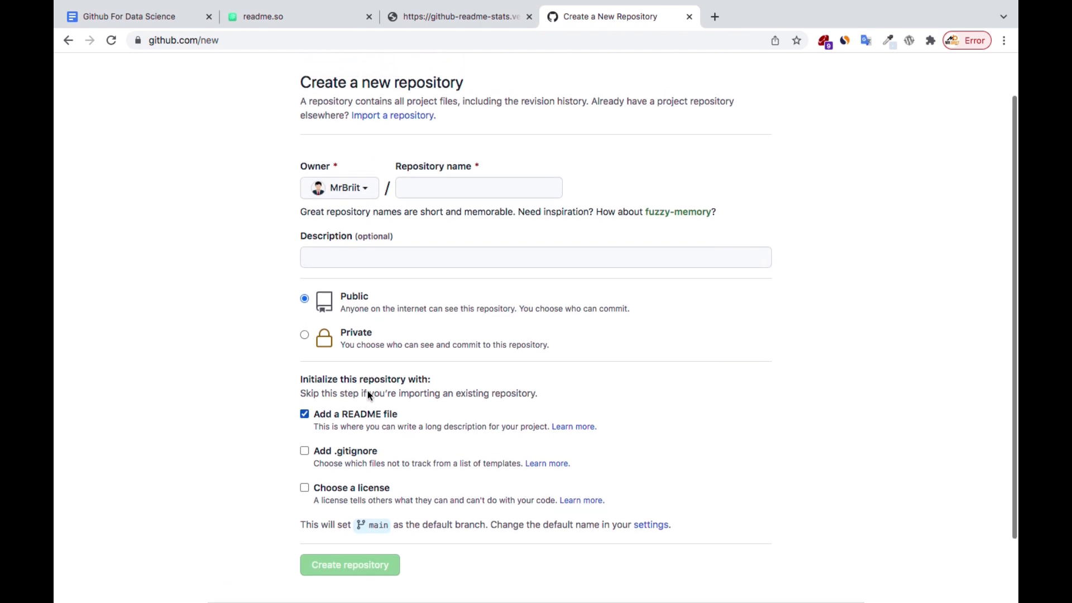
{"action": "left_click", "coordinate": [453, 188]}
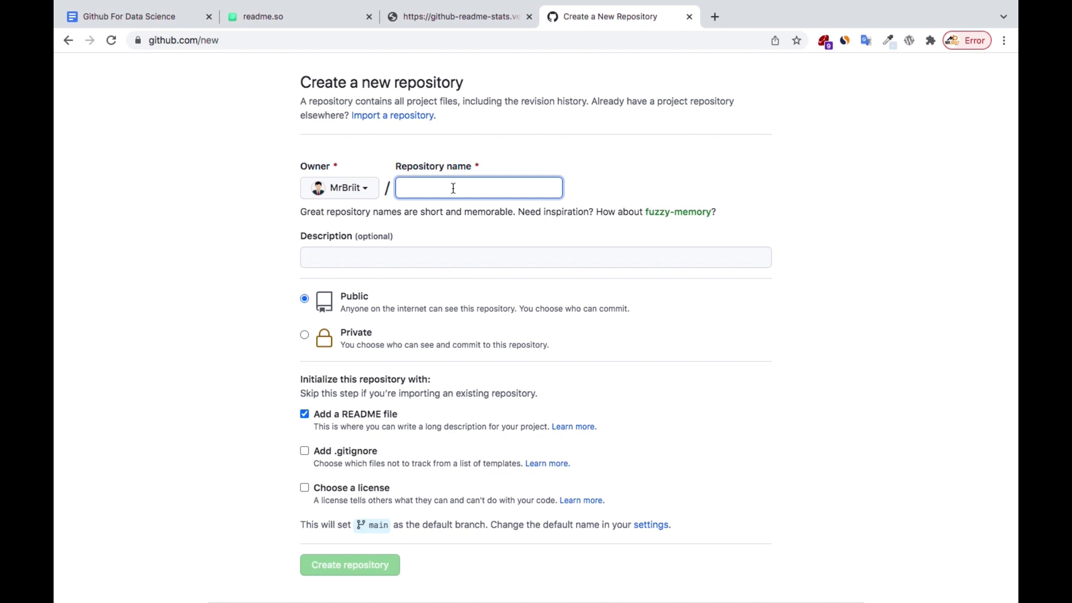
{"action": "type", "text": "mrbriit"}
{"action": "scroll", "coordinate": [538, 294], "scroll_direction": "down", "scroll_amount": 2}
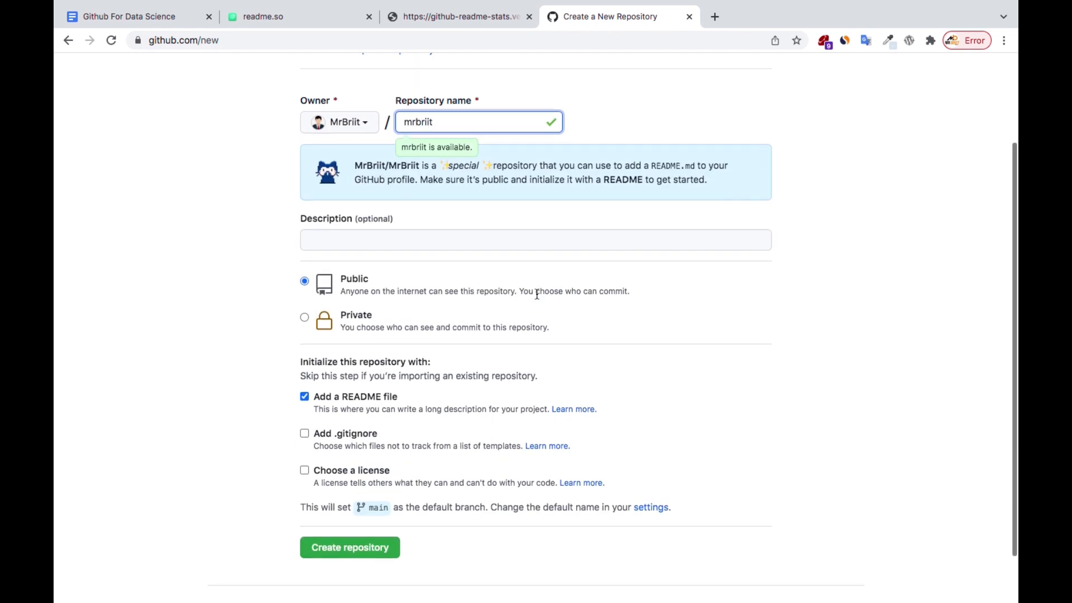
{"action": "left_click", "coordinate": [305, 390]}
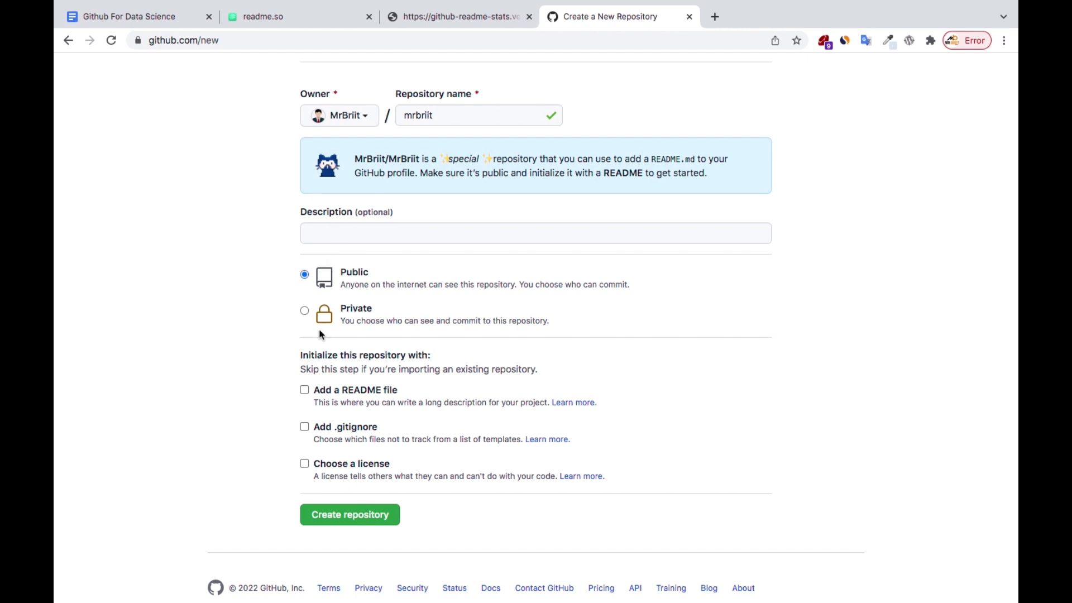
{"action": "left_click", "coordinate": [328, 515]}
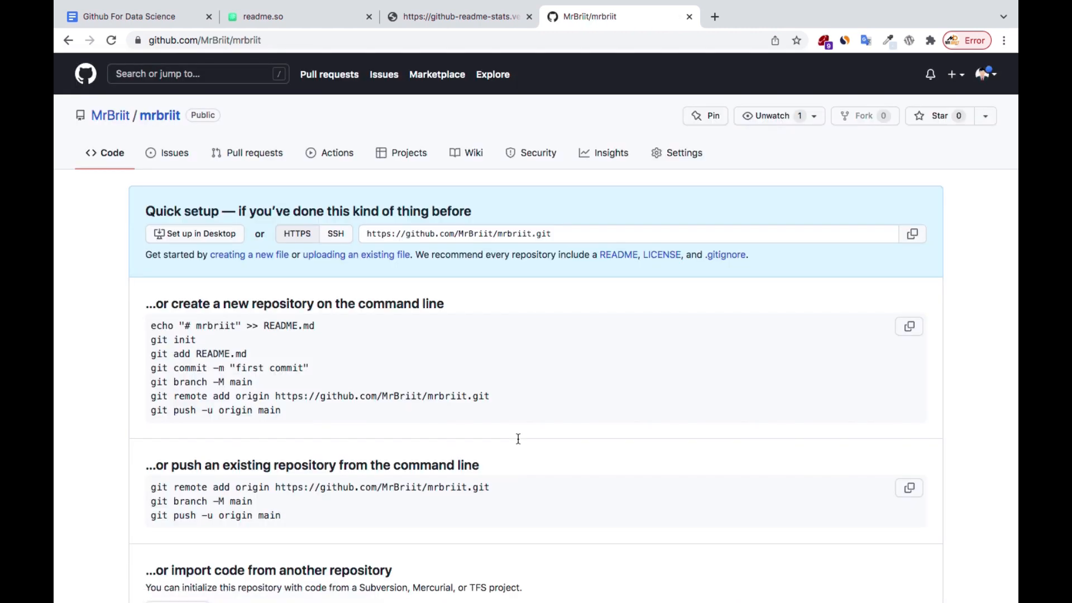
Step: Upload README.md from the Documents folder to the empty mrbriit repository and commit the change
{"action": "scroll", "coordinate": [518, 439], "scroll_direction": "down", "scroll_amount": 3}
{"action": "scroll", "coordinate": [519, 439], "scroll_direction": "up", "scroll_amount": 3}
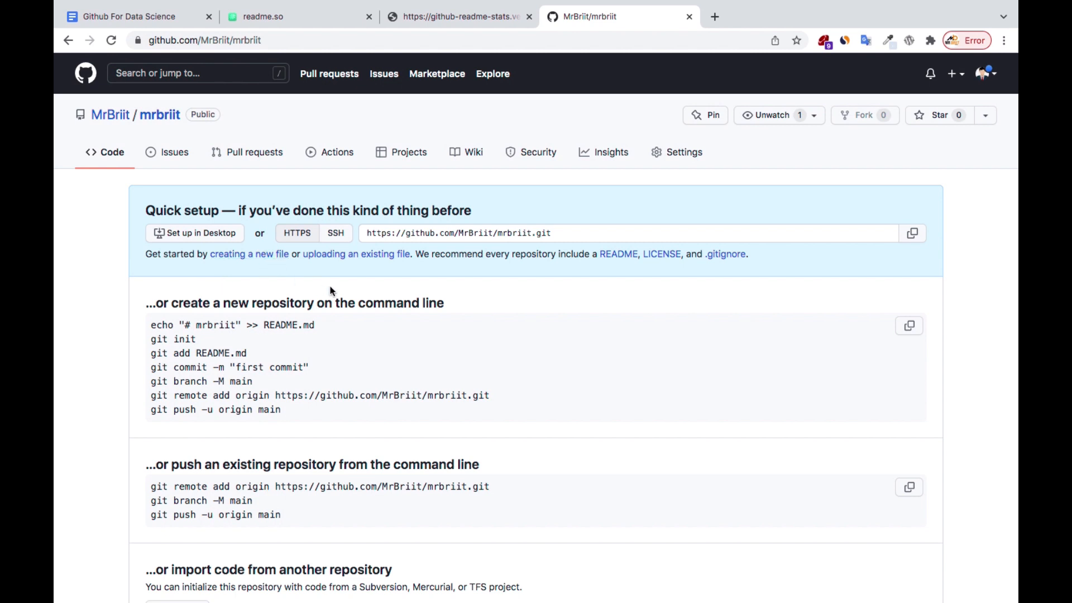
{"action": "left_click", "coordinate": [333, 256]}
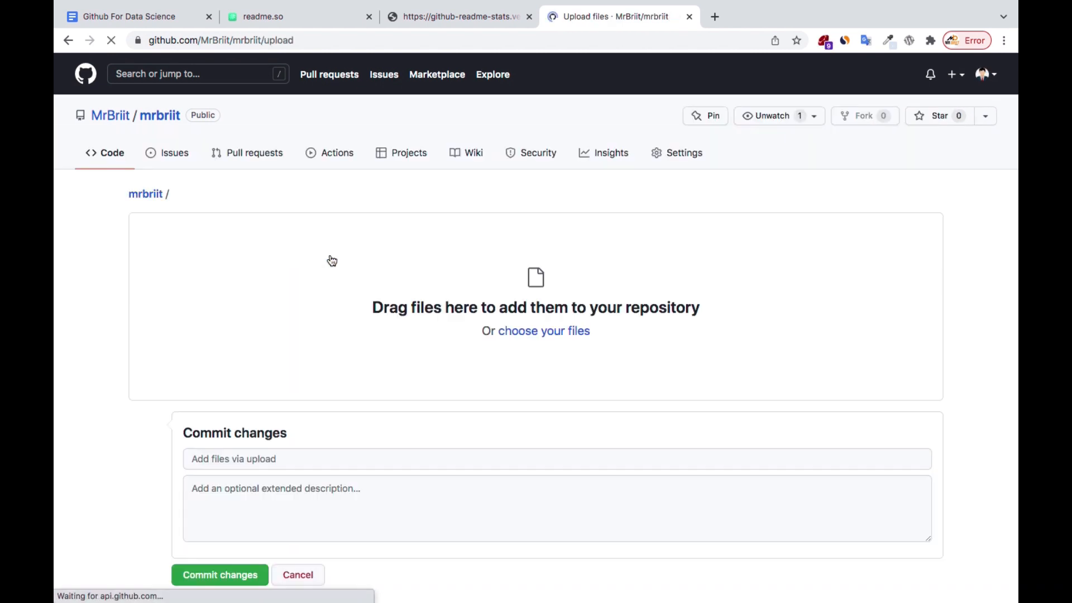
{"action": "left_click", "coordinate": [540, 331]}
{"action": "left_click", "coordinate": [462, 70]}
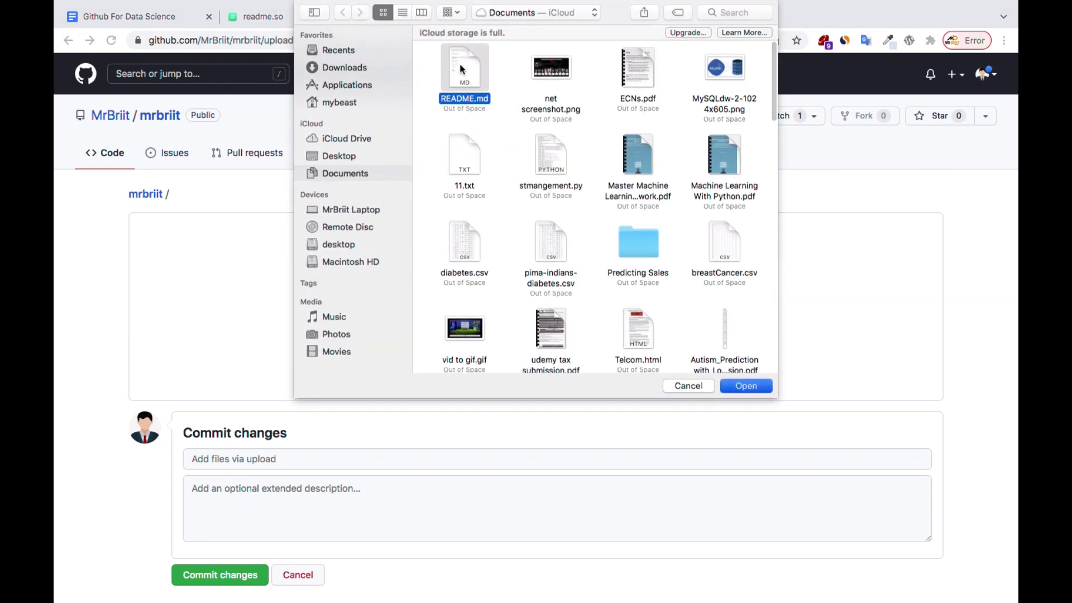
{"action": "double_click", "coordinate": [463, 69]}
{"action": "scroll", "coordinate": [478, 346], "scroll_direction": "down", "scroll_amount": 3}
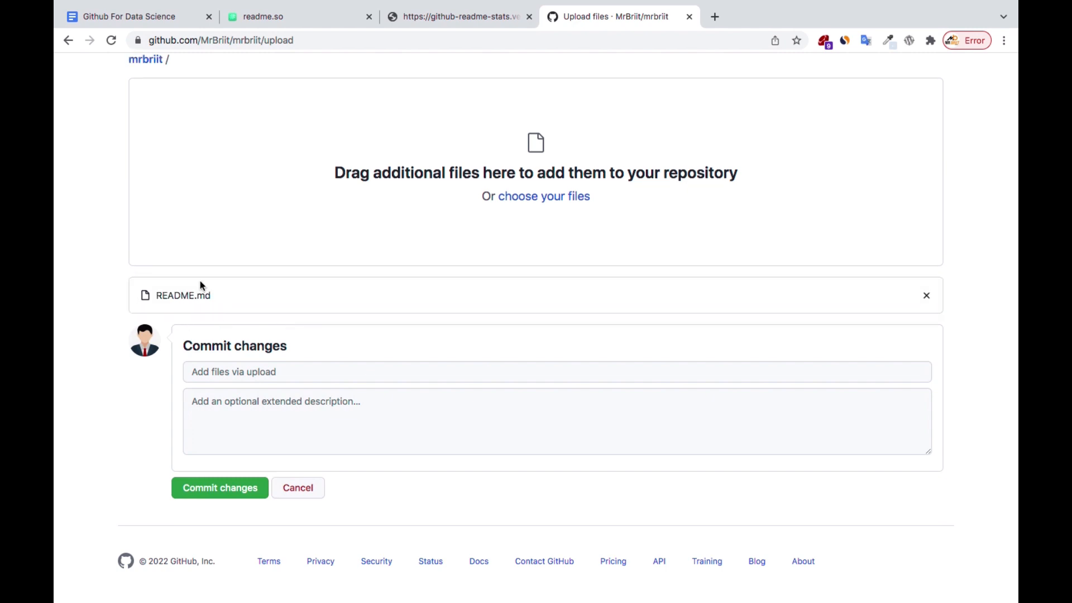
{"action": "left_click", "coordinate": [211, 482]}
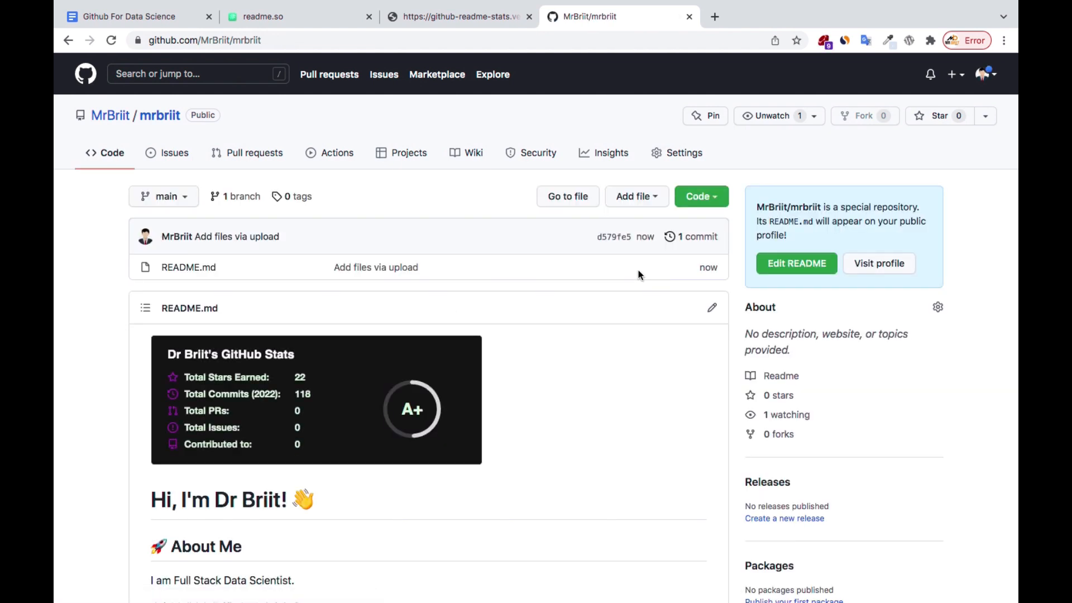
Step: Review the rendered README in the repository and on the profile overview, down to the contribution activity
{"action": "scroll", "coordinate": [641, 275], "scroll_direction": "down", "scroll_amount": 4}
{"action": "scroll", "coordinate": [641, 275], "scroll_direction": "down", "scroll_amount": 7}
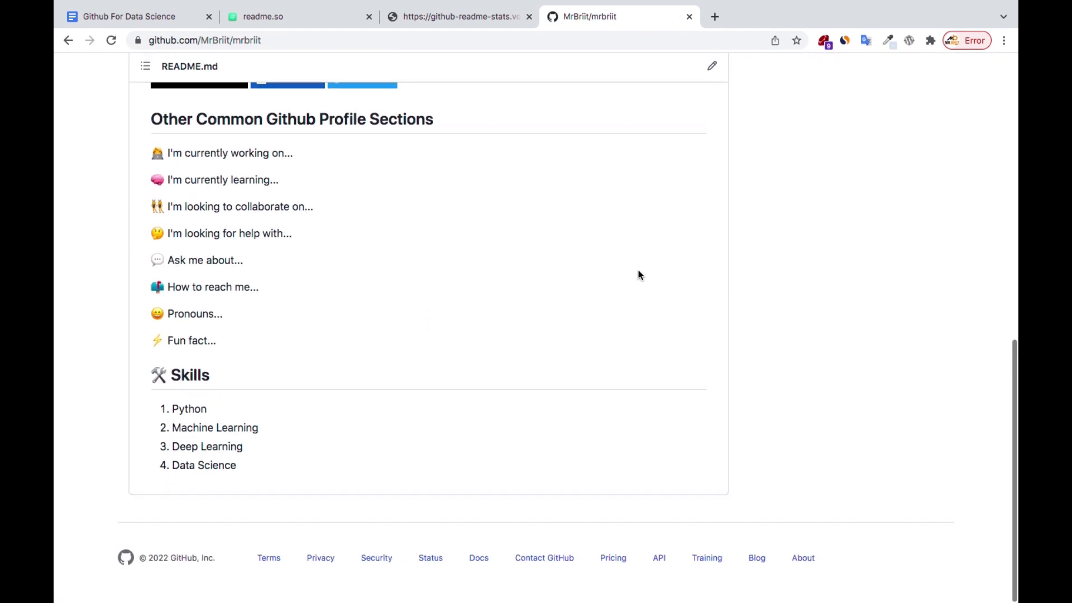
{"action": "scroll", "coordinate": [641, 275], "scroll_direction": "up", "scroll_amount": 11}
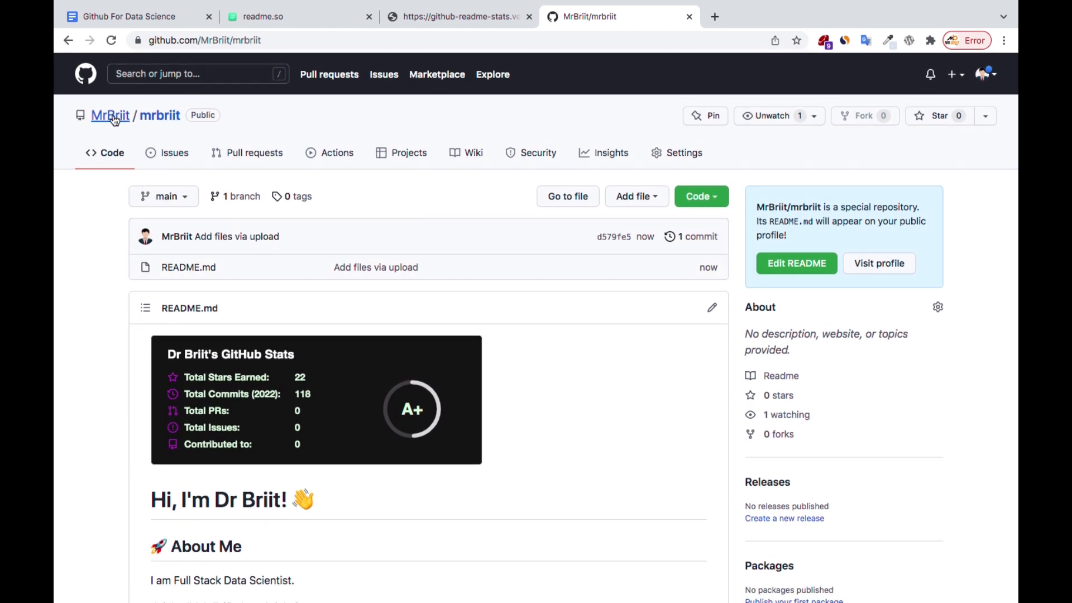
{"action": "left_click", "coordinate": [113, 118]}
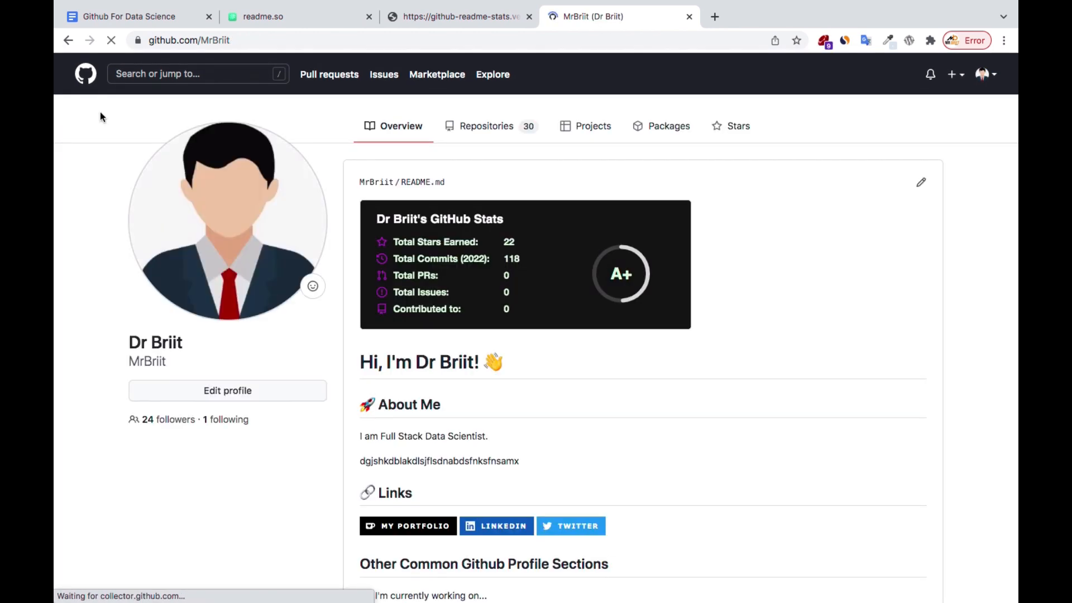
{"action": "scroll", "coordinate": [691, 235], "scroll_direction": "down", "scroll_amount": 7}
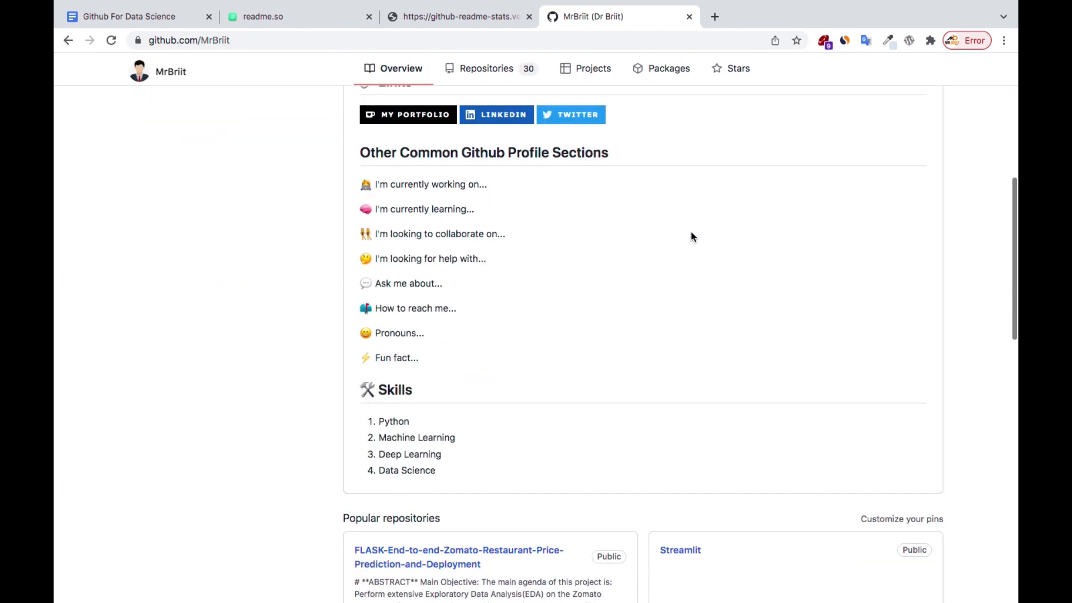
{"action": "scroll", "coordinate": [691, 234], "scroll_direction": "up", "scroll_amount": 7}
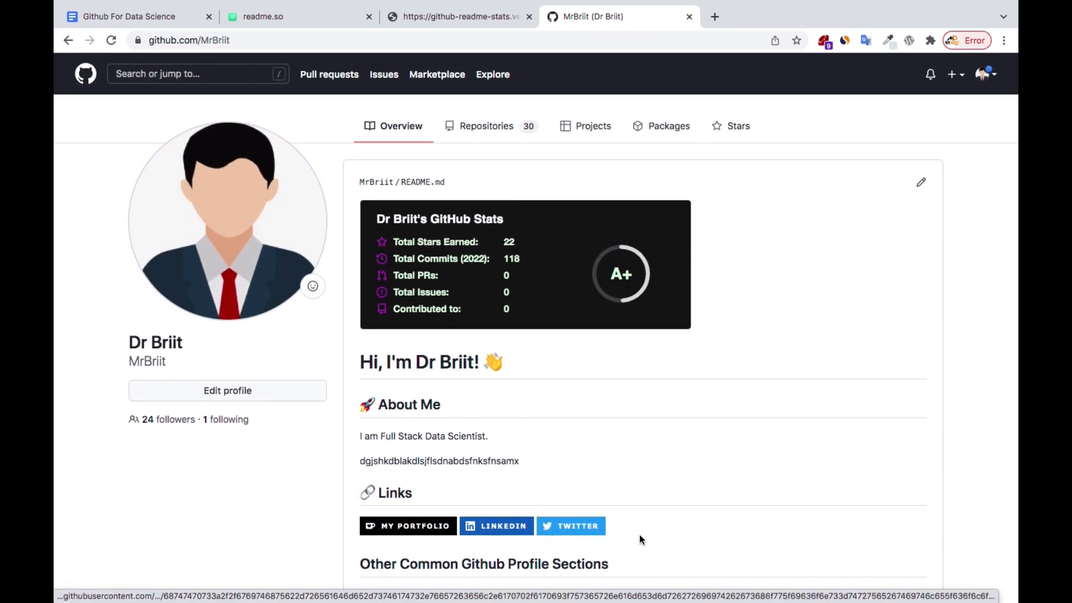
{"action": "scroll", "coordinate": [837, 586], "scroll_direction": "down", "scroll_amount": 15}
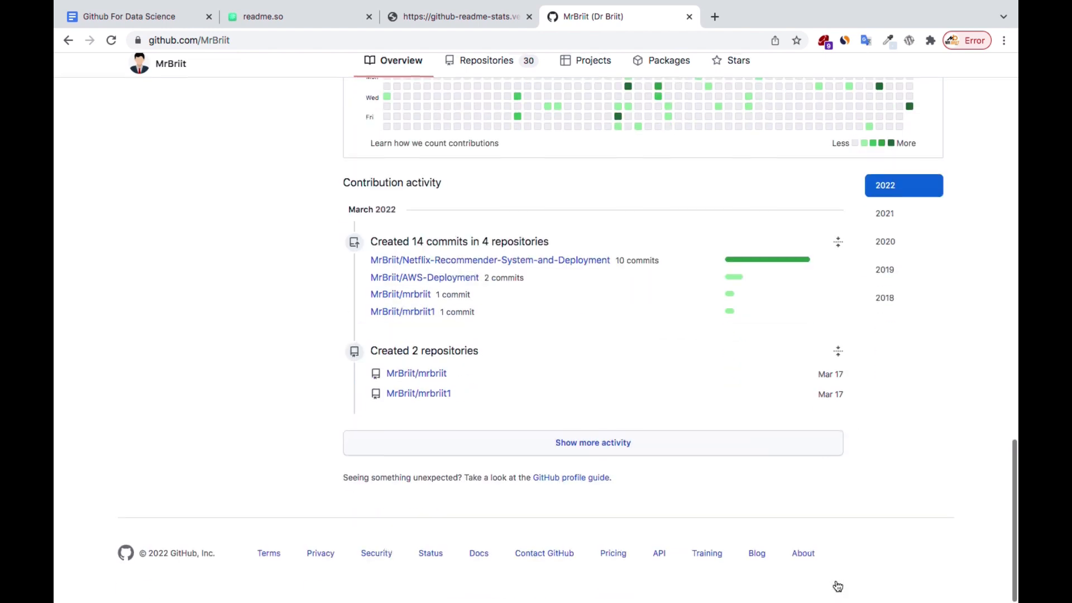
{"action": "scroll", "coordinate": [838, 586], "scroll_direction": "up", "scroll_amount": 15}
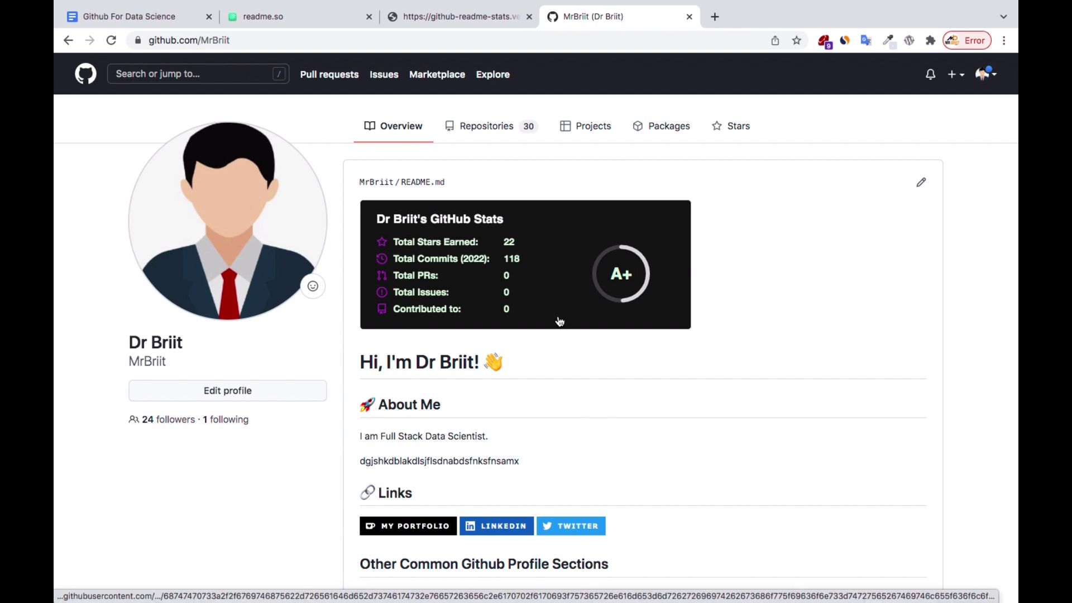
Step: Switch to readme.so, look through the README preview up to Running Heroku Tests, and view the GitHub stats card page
{"action": "left_click", "coordinate": [299, 18]}
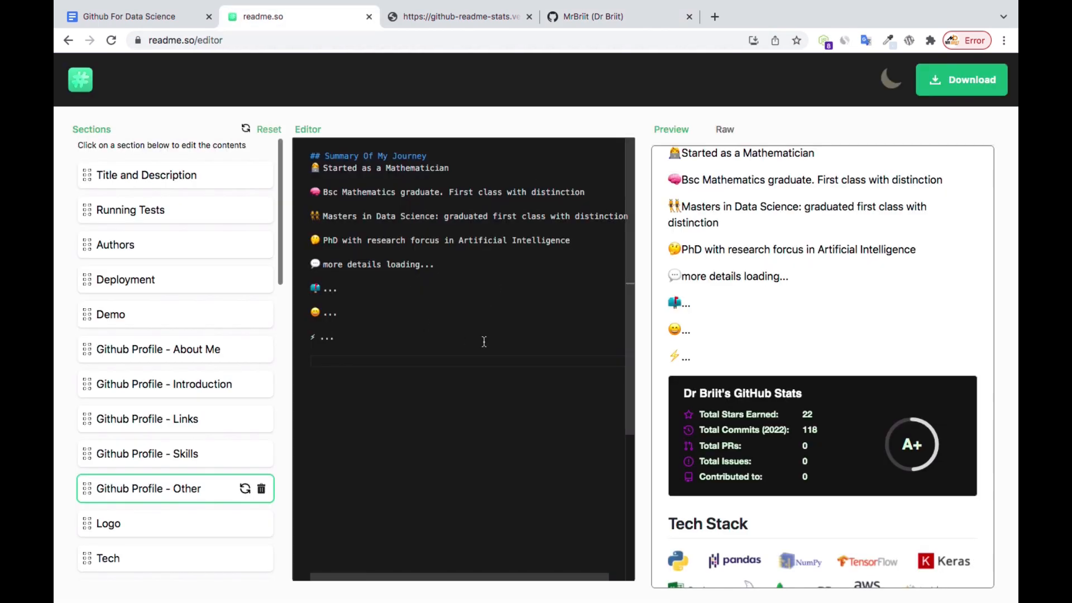
{"action": "scroll", "coordinate": [486, 352], "scroll_direction": "down", "scroll_amount": 2}
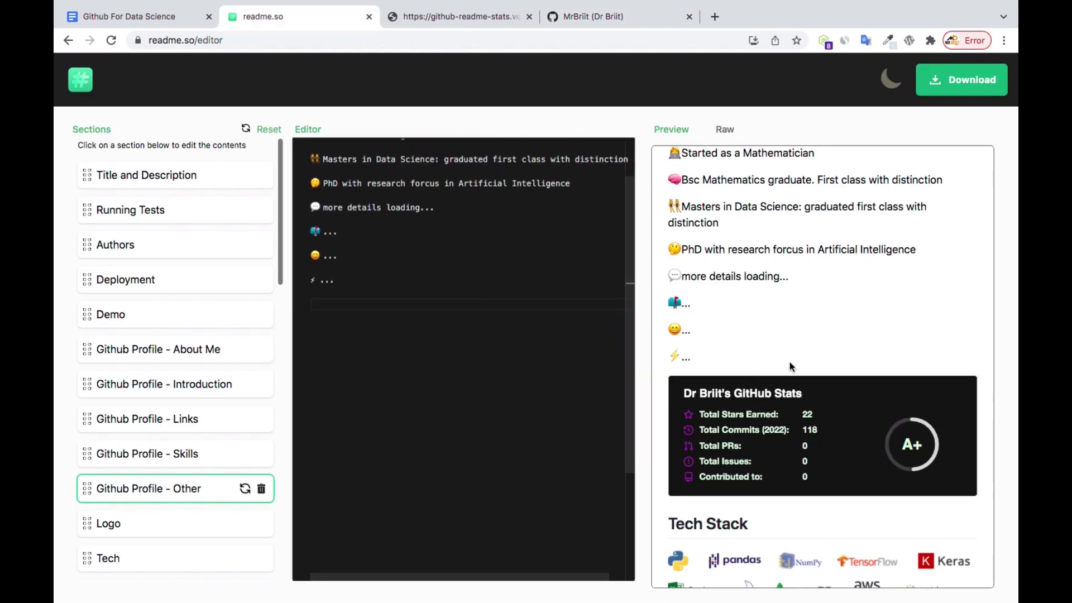
{"action": "scroll", "coordinate": [790, 367], "scroll_direction": "down", "scroll_amount": 5}
{"action": "scroll", "coordinate": [790, 367], "scroll_direction": "up", "scroll_amount": 10}
{"action": "scroll", "coordinate": [799, 357], "scroll_direction": "up", "scroll_amount": 10}
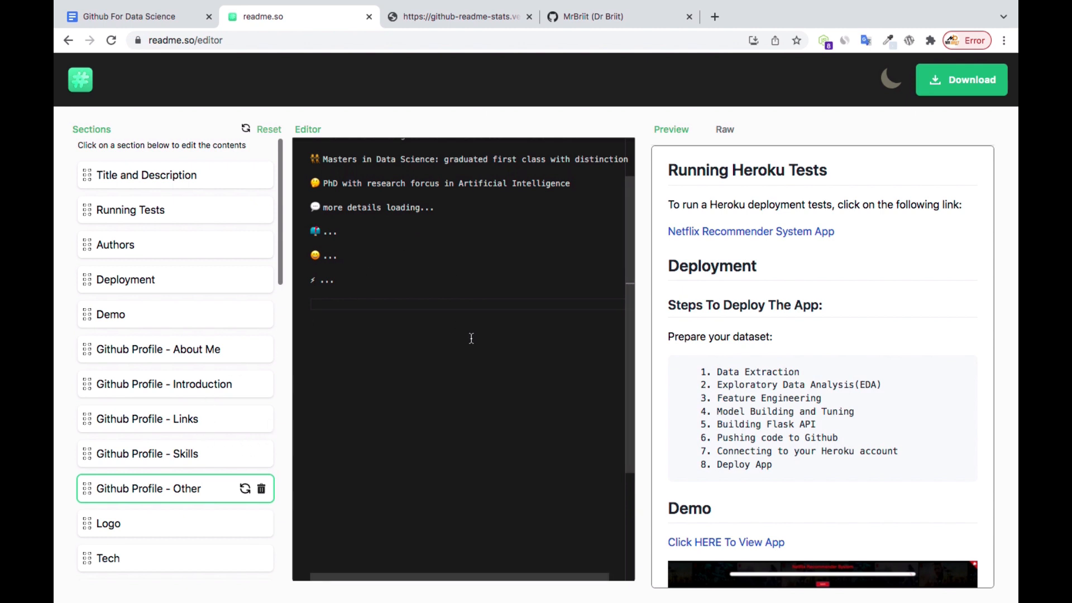
{"action": "left_click", "coordinate": [459, 16]}
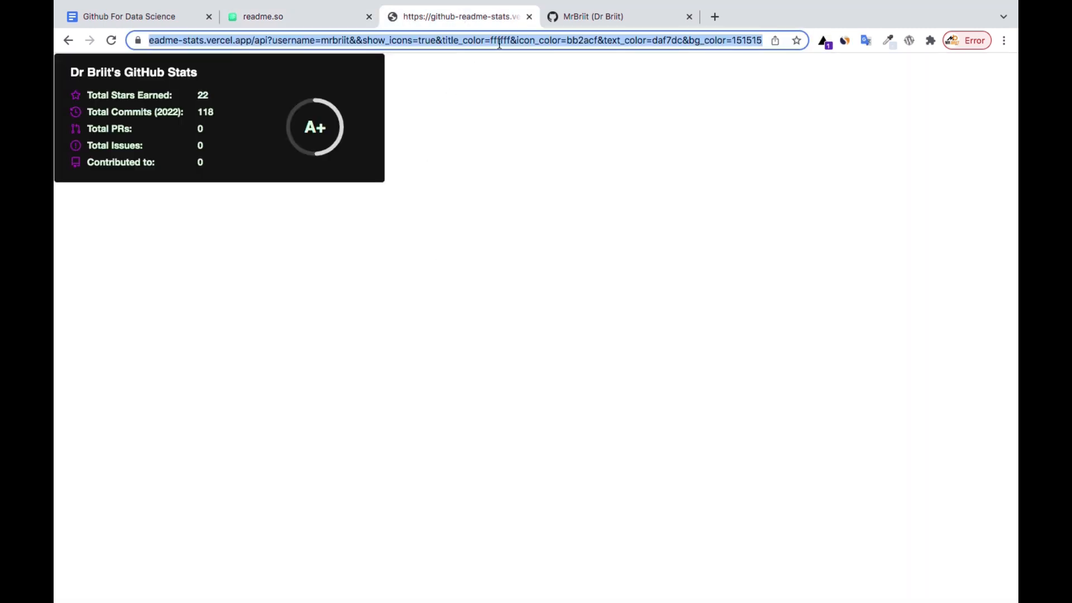
Step: Go back to the GitHub profile README, and examine the README of the Netflix-Recommender-System-and-Deployment repository down to its Demo section
{"action": "left_click", "coordinate": [563, 16]}
{"action": "scroll", "coordinate": [598, 491], "scroll_direction": "down", "scroll_amount": 7}
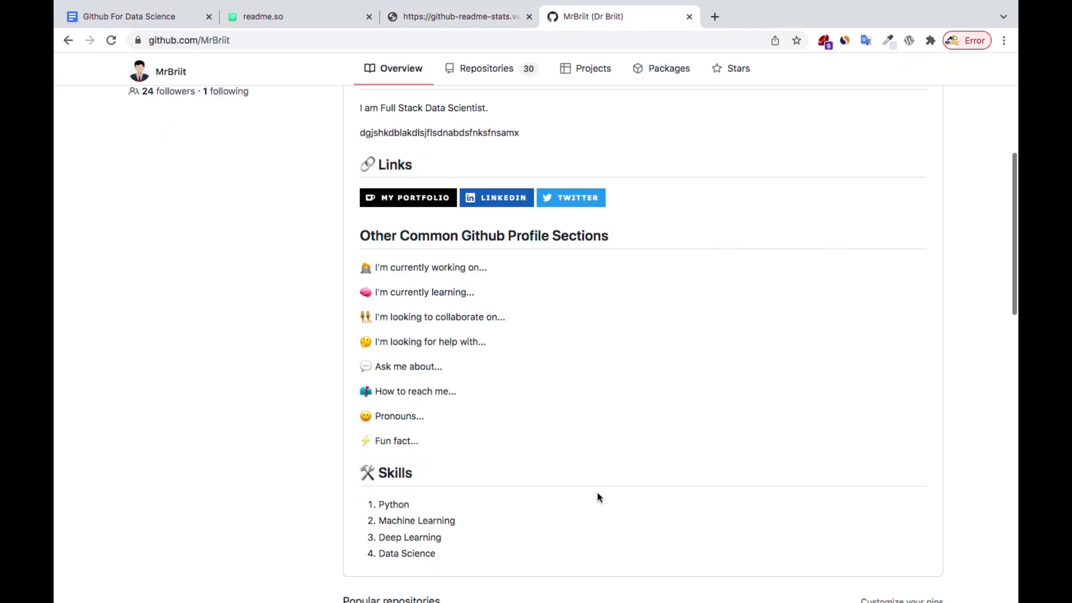
{"action": "scroll", "coordinate": [598, 491], "scroll_direction": "up", "scroll_amount": 7}
{"action": "left_click", "coordinate": [505, 124]}
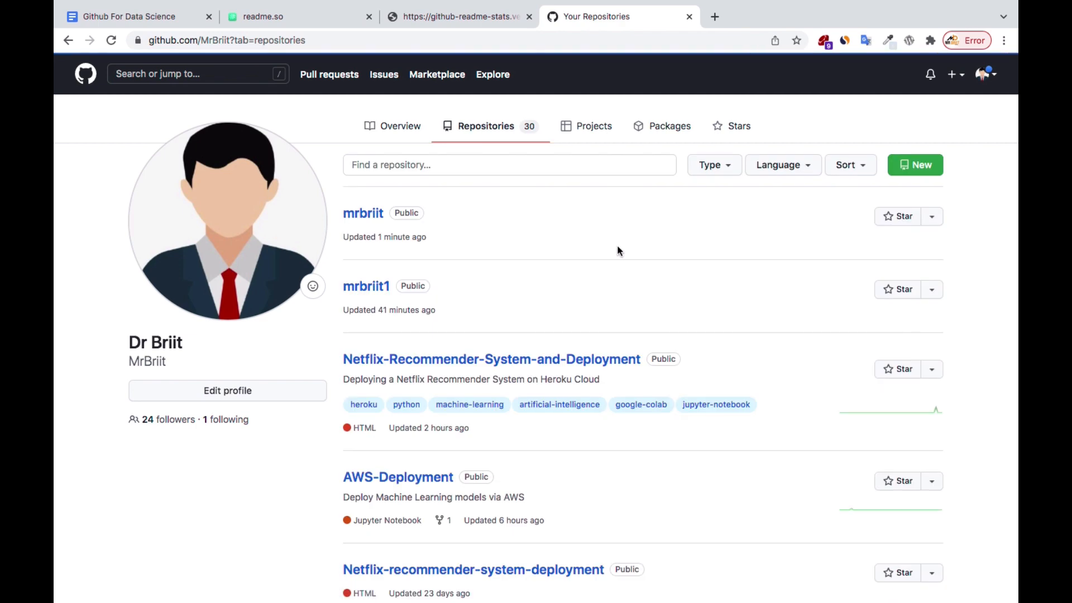
{"action": "left_click", "coordinate": [550, 382]}
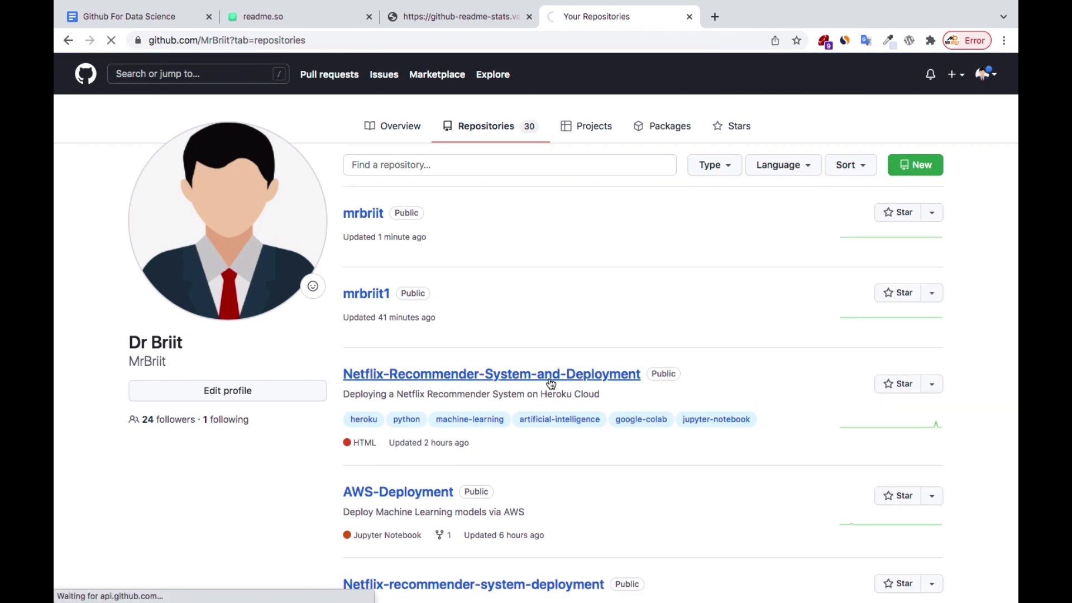
{"action": "scroll", "coordinate": [670, 407], "scroll_direction": "down", "scroll_amount": 13}
{"action": "scroll", "coordinate": [668, 406], "scroll_direction": "up", "scroll_amount": 4}
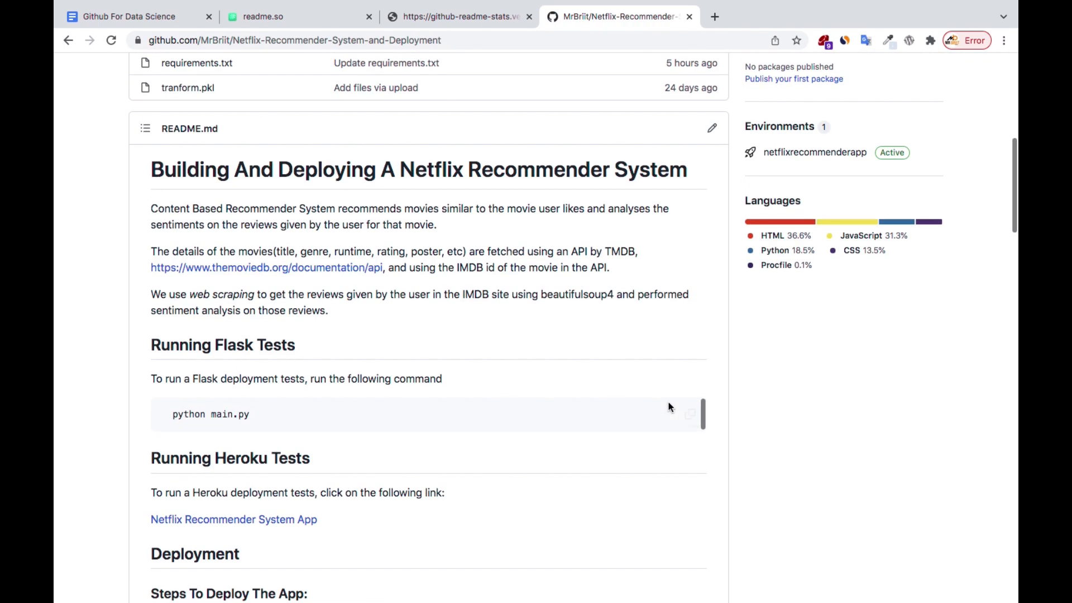
{"action": "scroll", "coordinate": [435, 373], "scroll_direction": "down", "scroll_amount": 11}
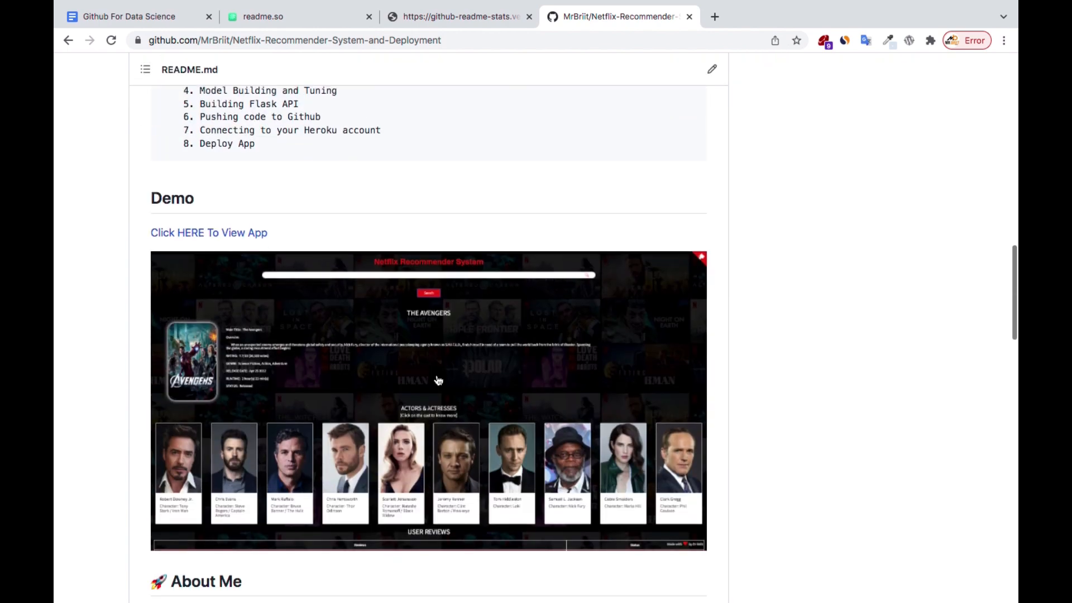